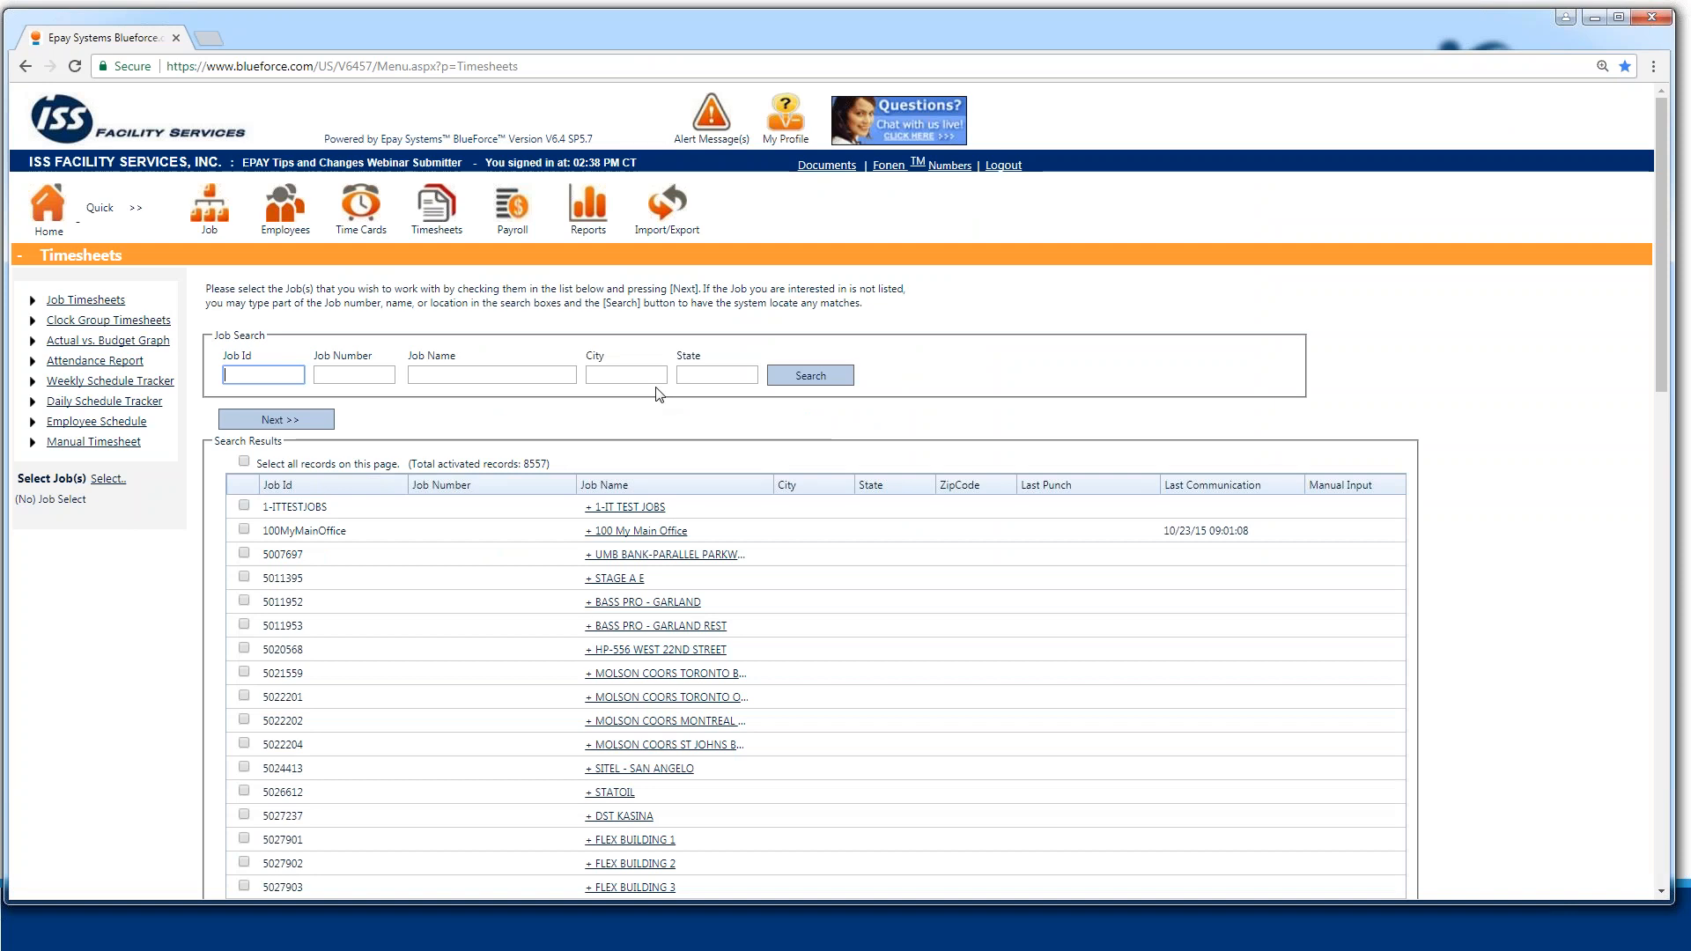
- Select the 1-IT TEST JOBS job and continue to its timesheets
left_click(244, 507)
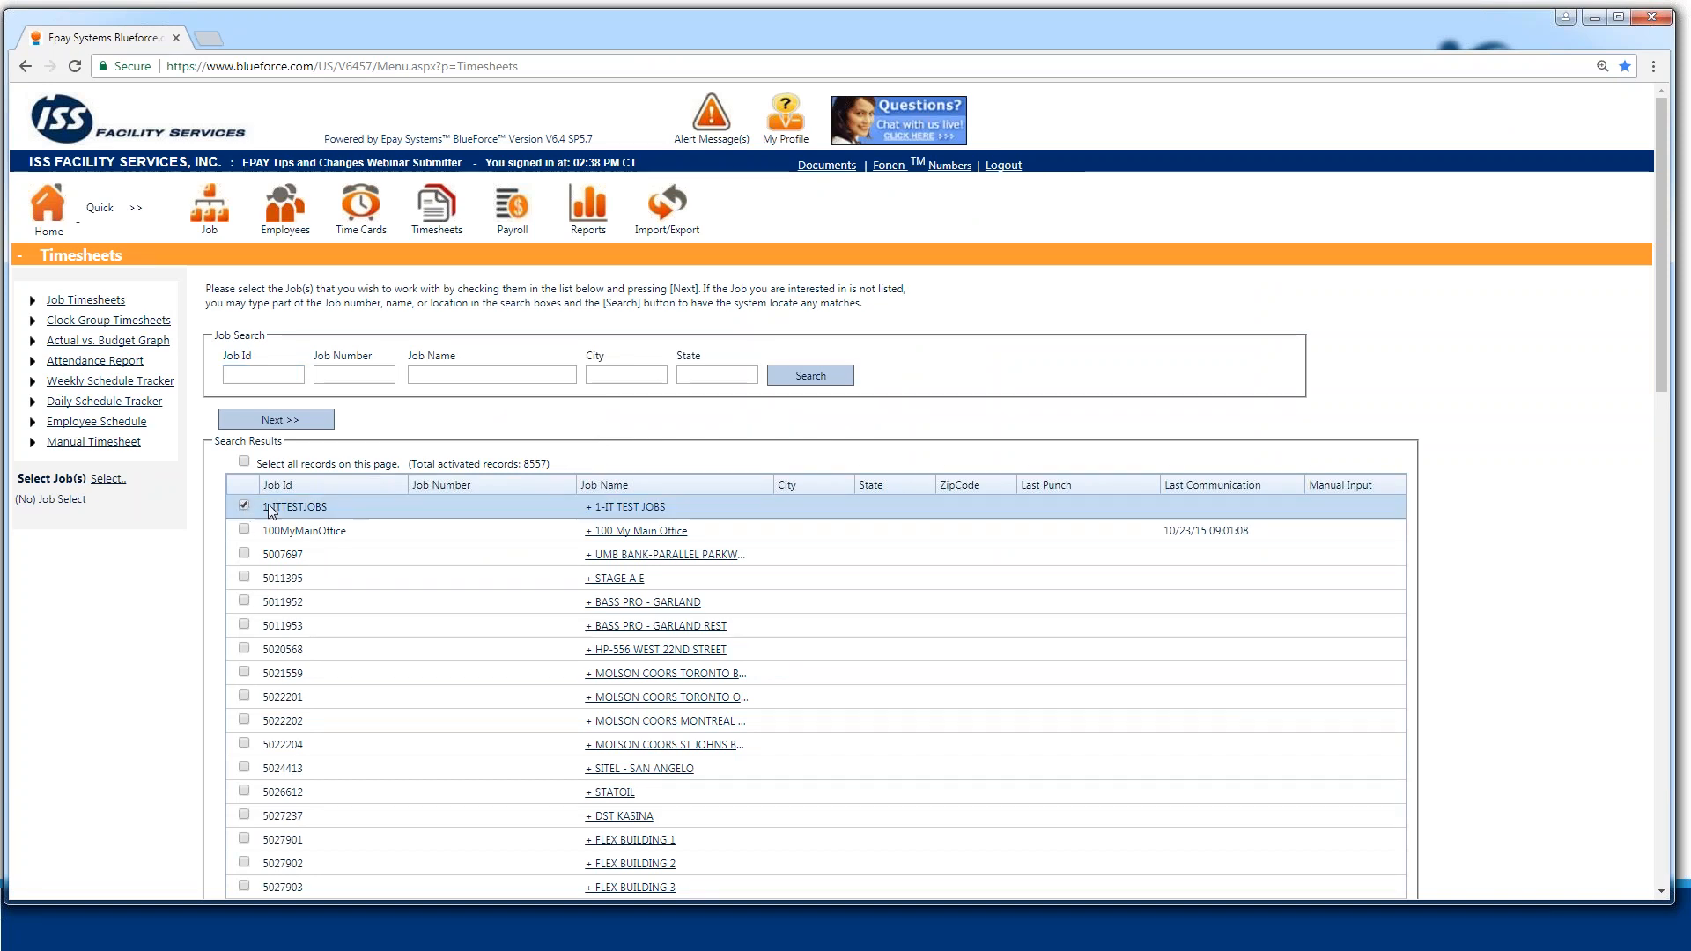
left_click(274, 420)
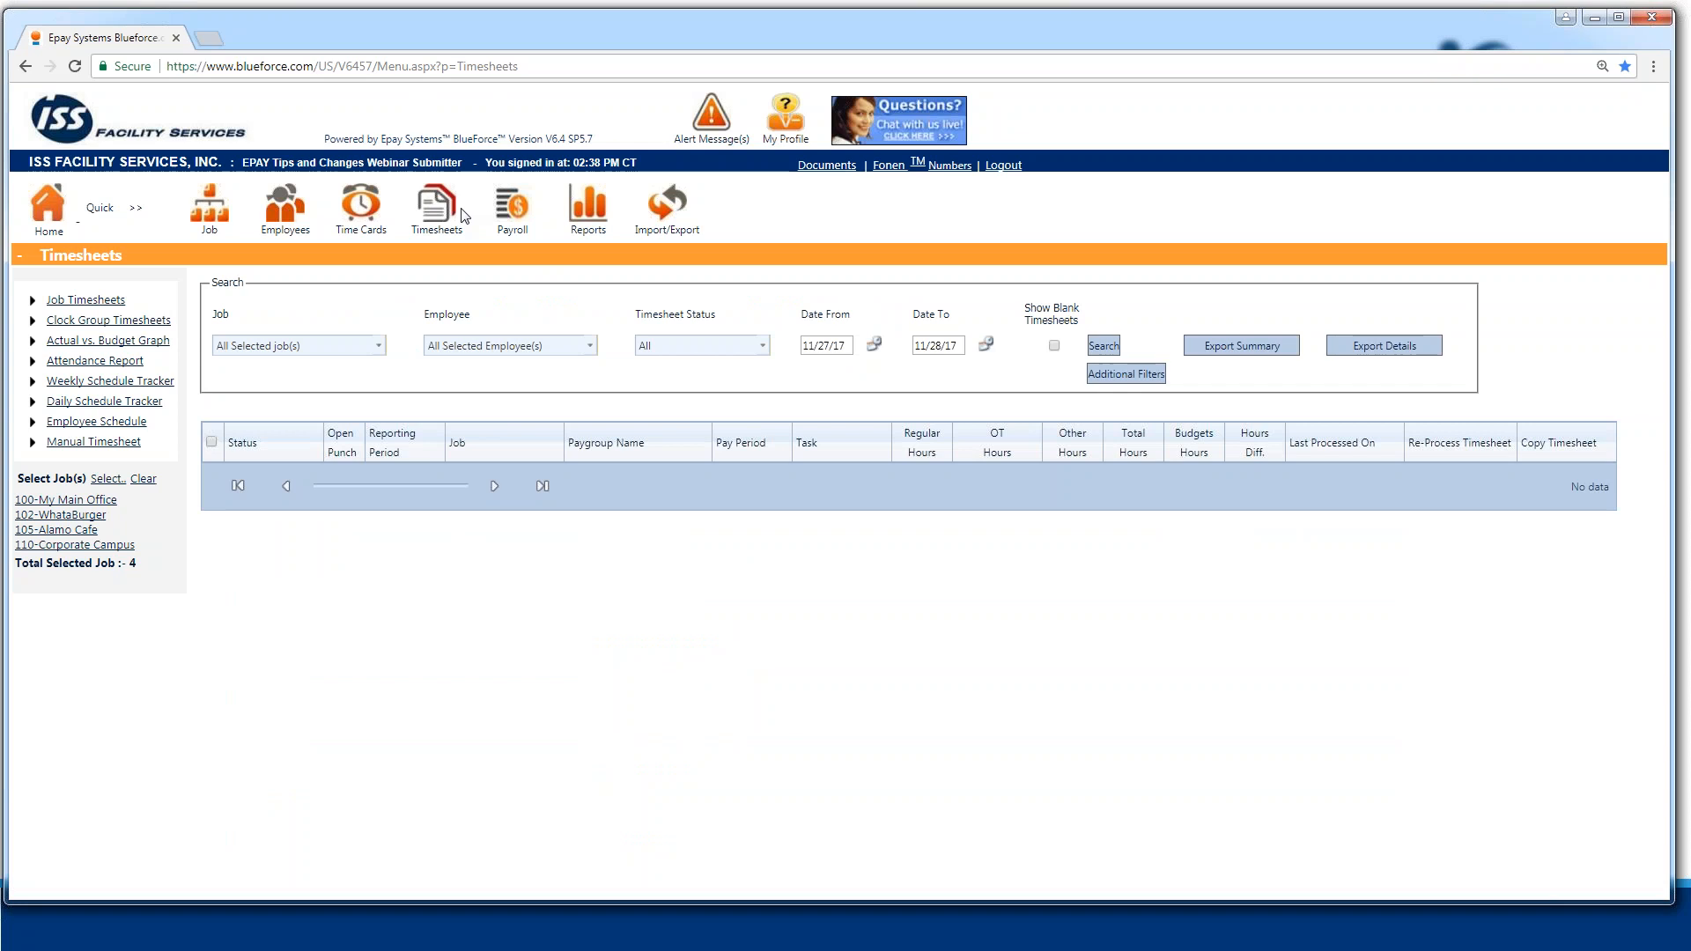
- Review the job selection in the Job section and return to the timesheets
left_click(54, 215)
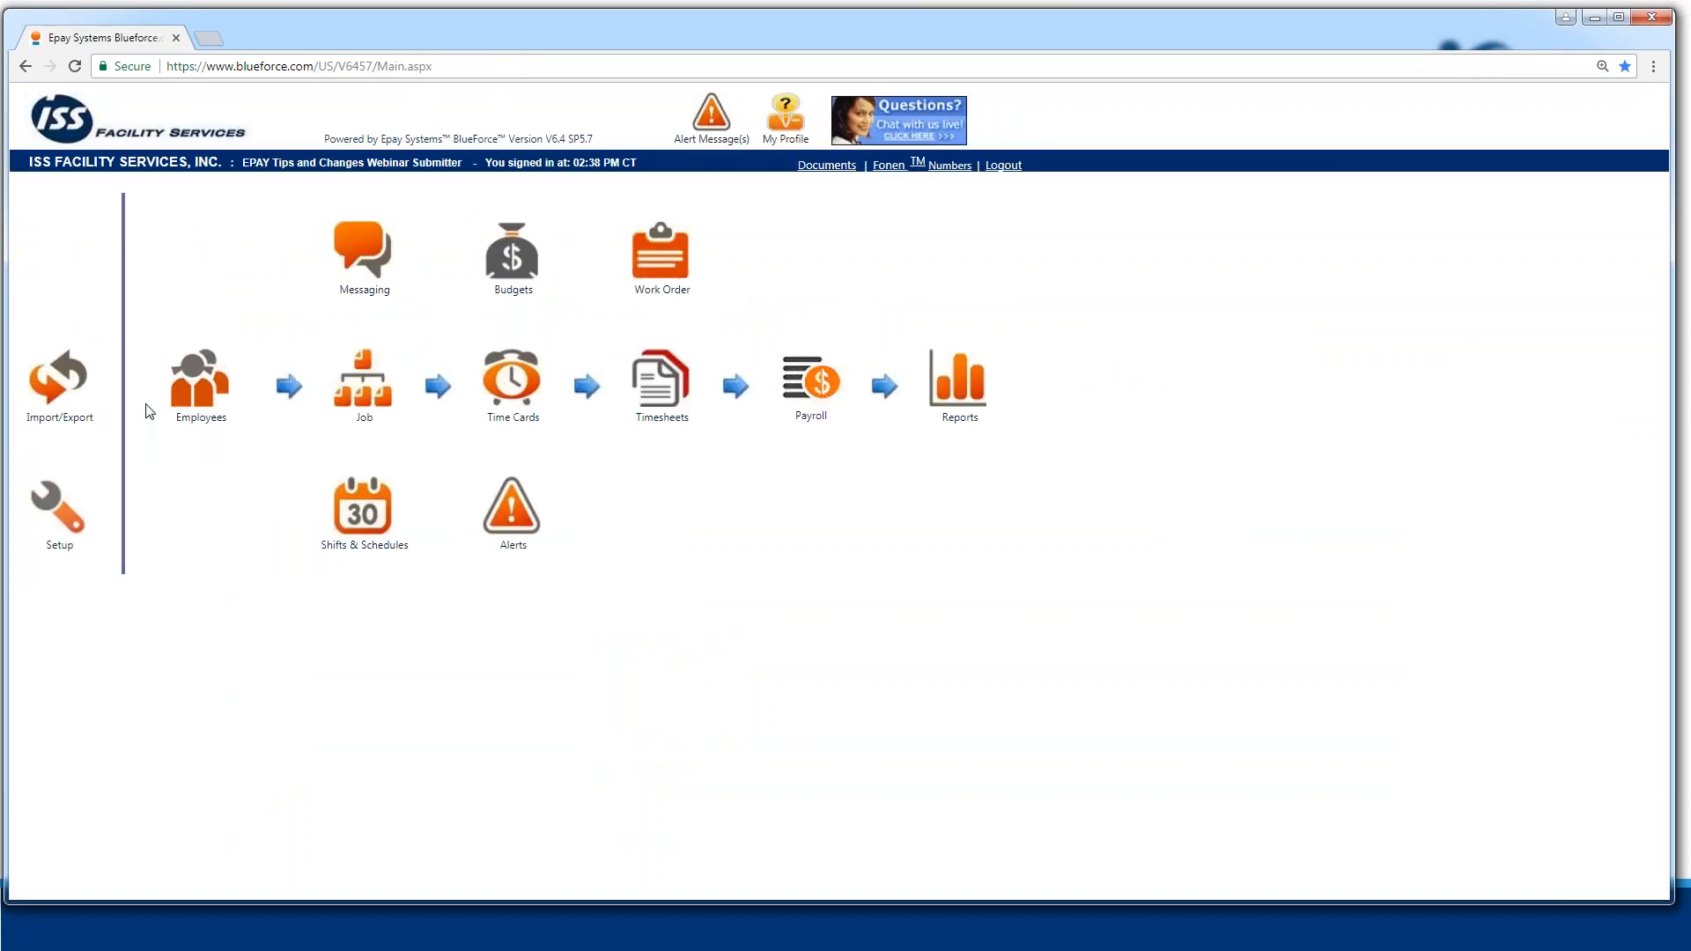
left_click(364, 379)
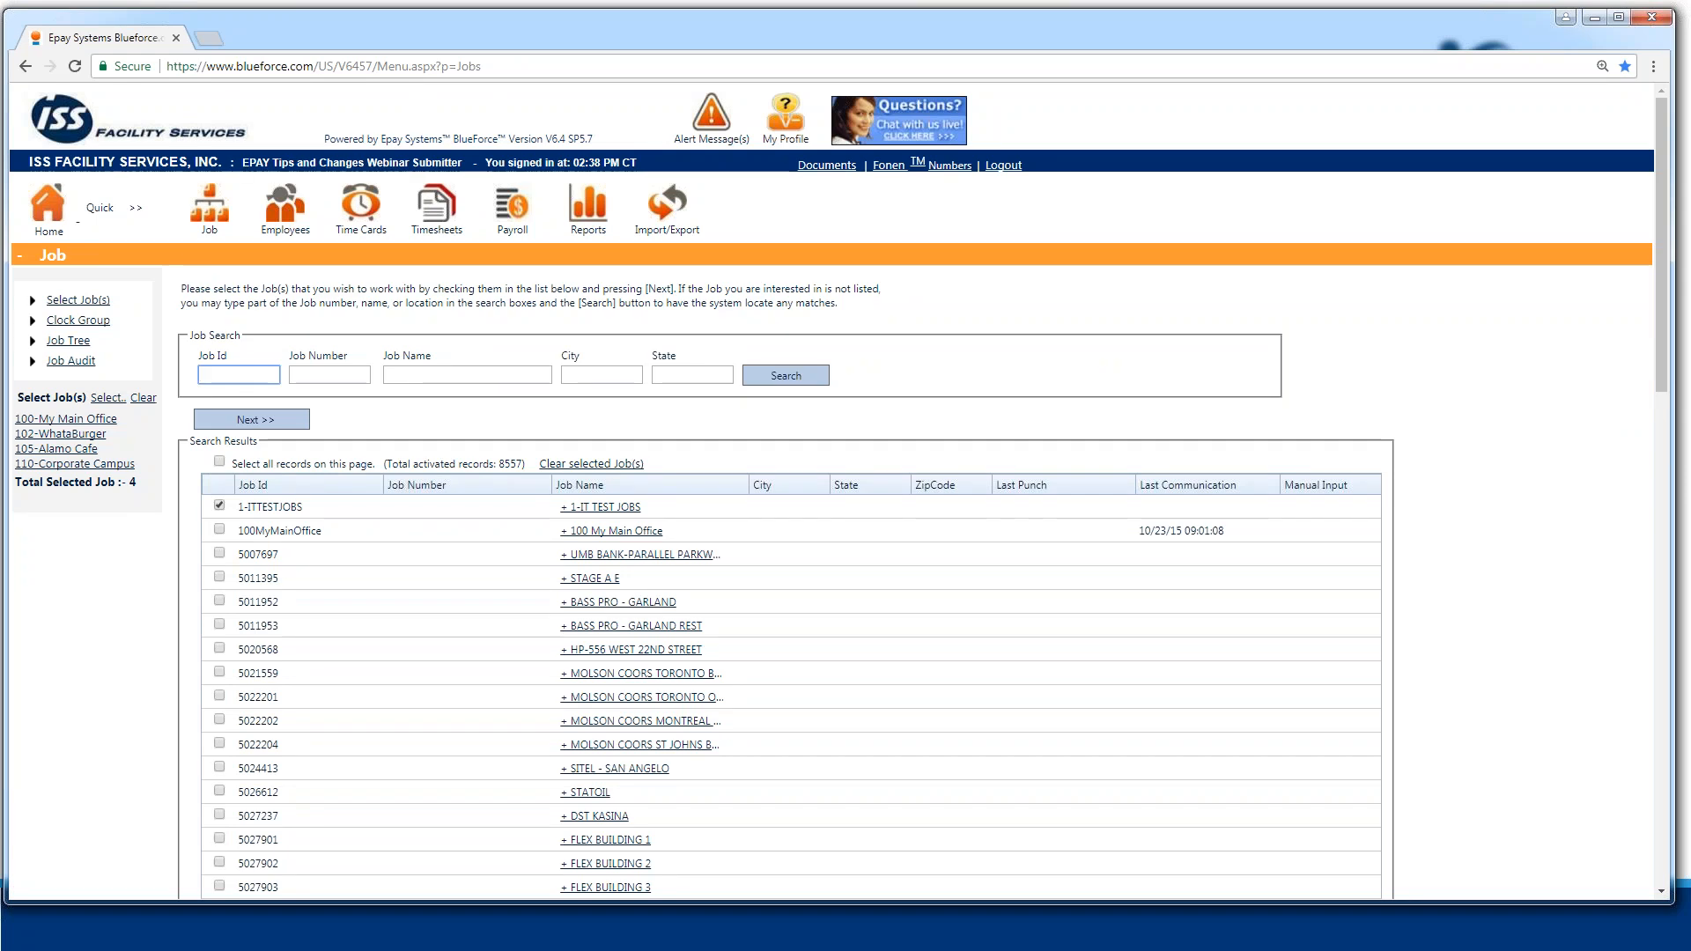
left_click(449, 214)
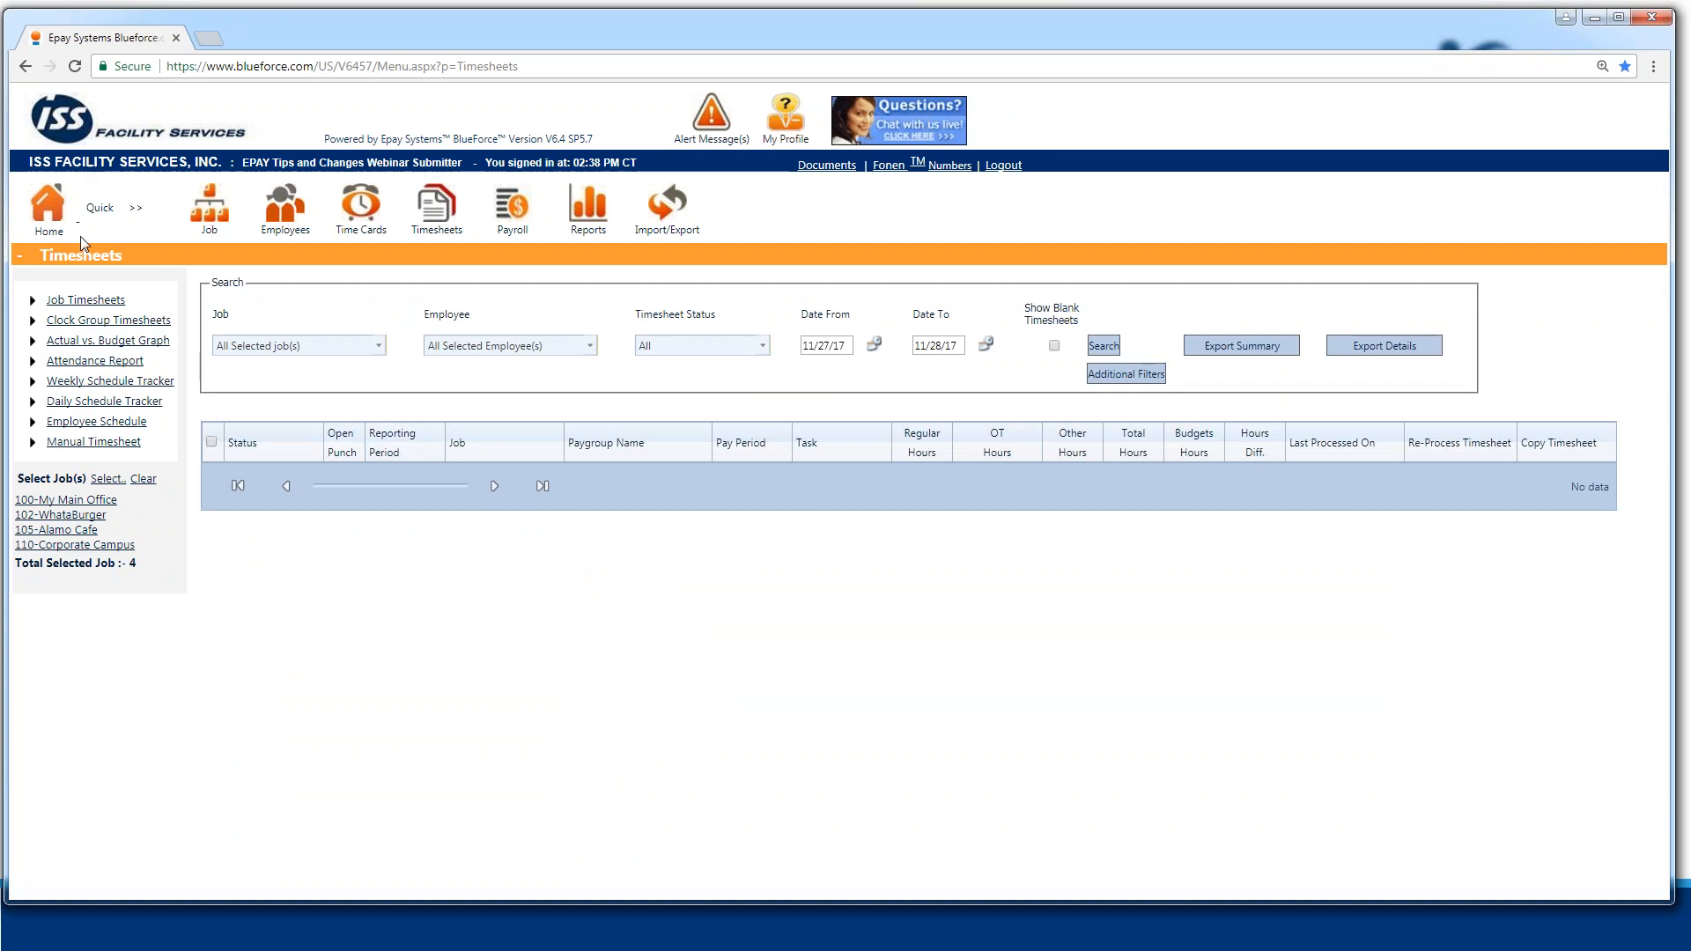
- Open the manual timesheets and set the filters to job 100-My Main Office and the third listed employee
left_click(112, 442)
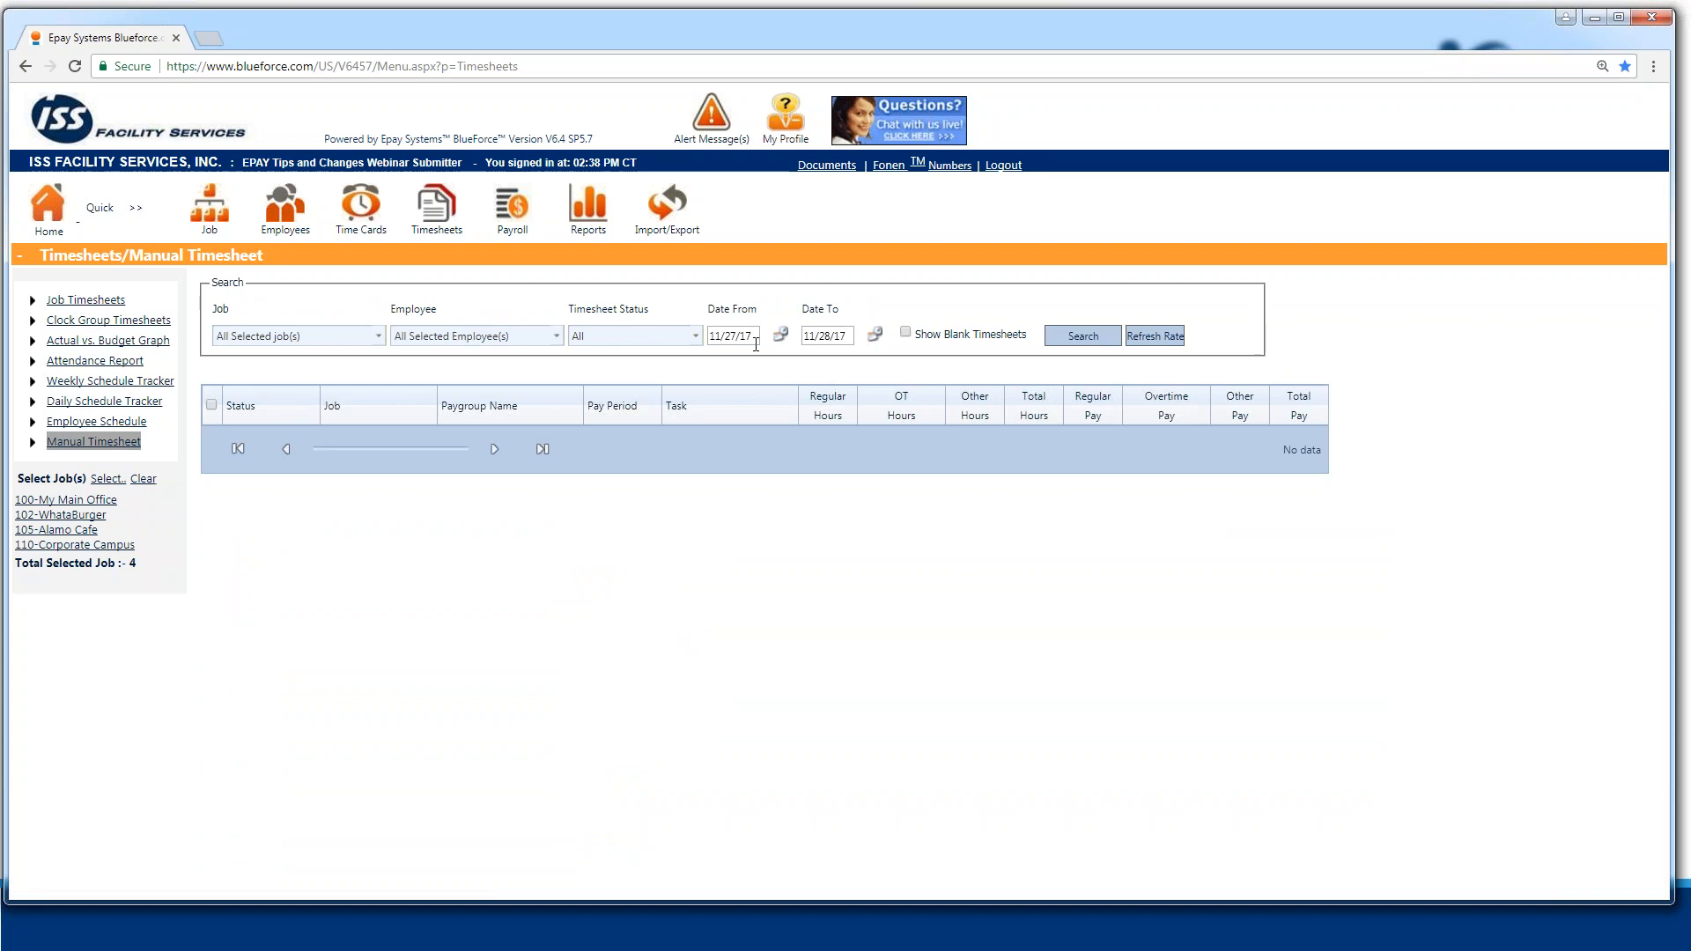
left_click(378, 335)
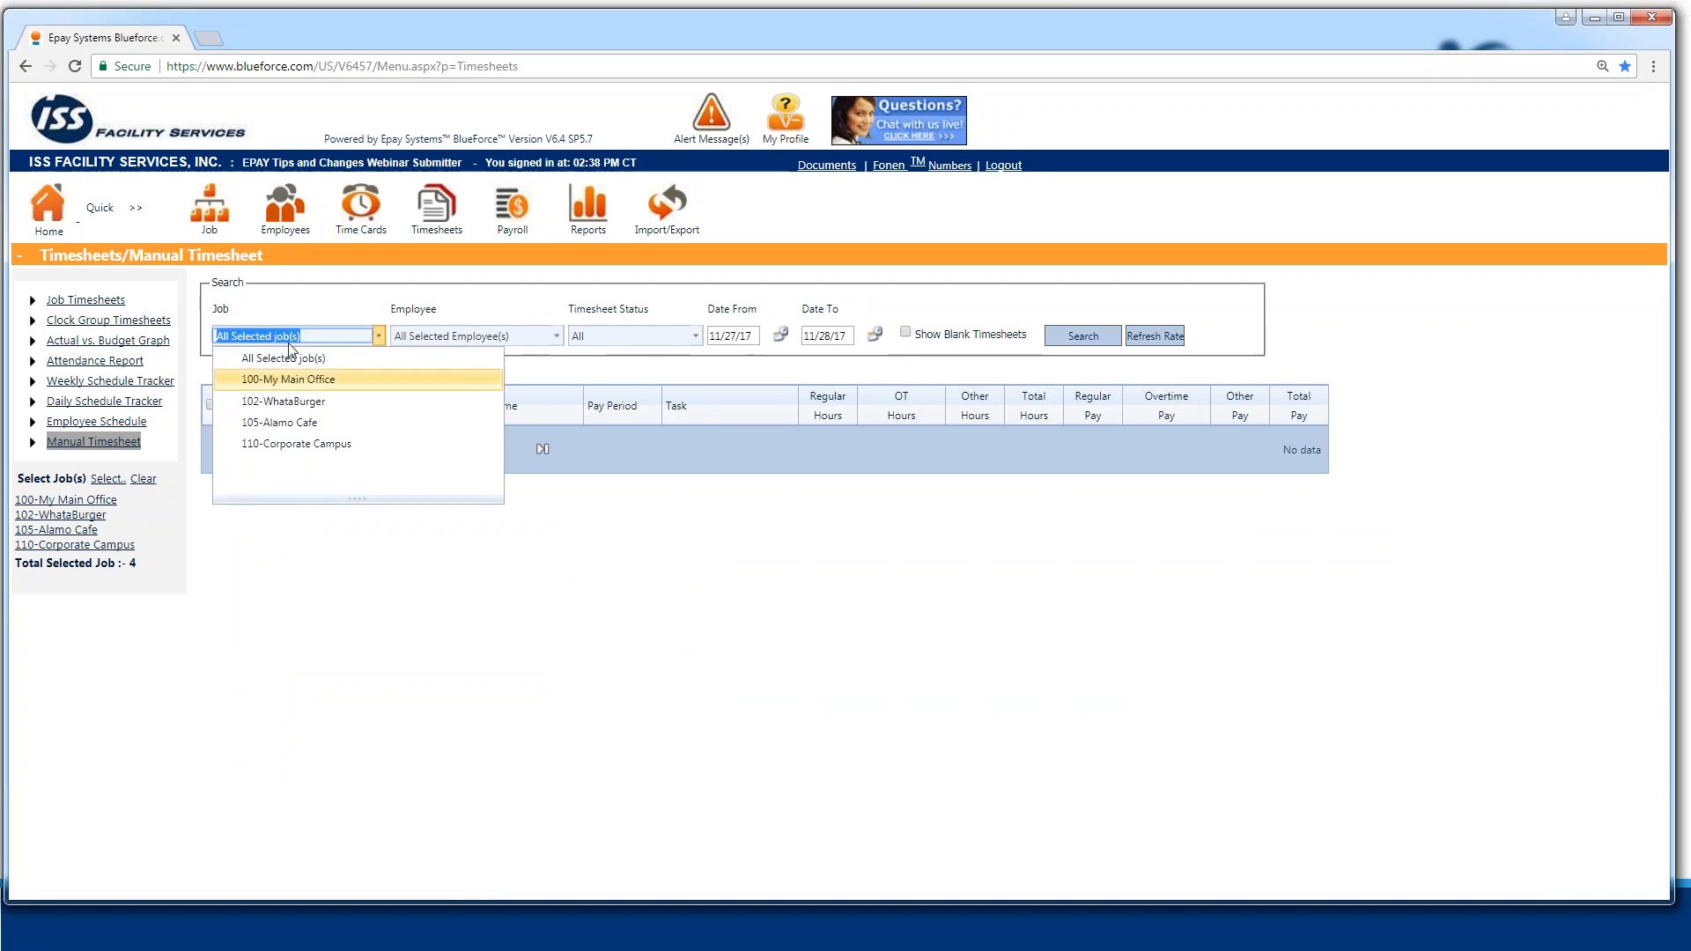
left_click(306, 388)
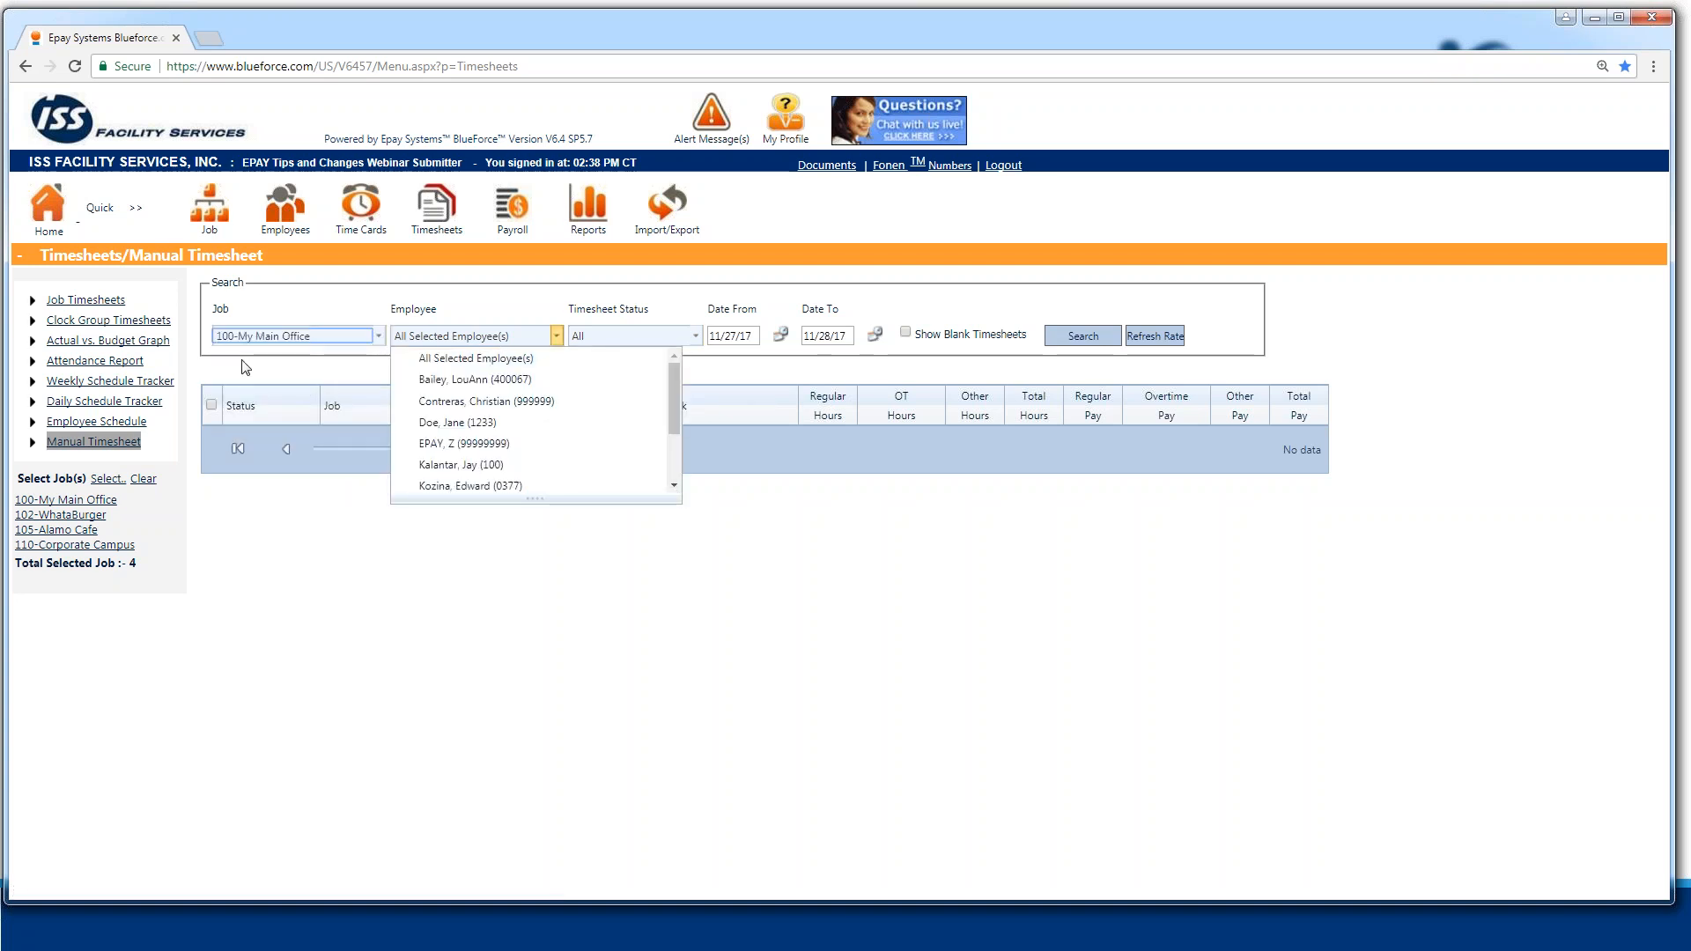
left_click(540, 362)
left_click(555, 336)
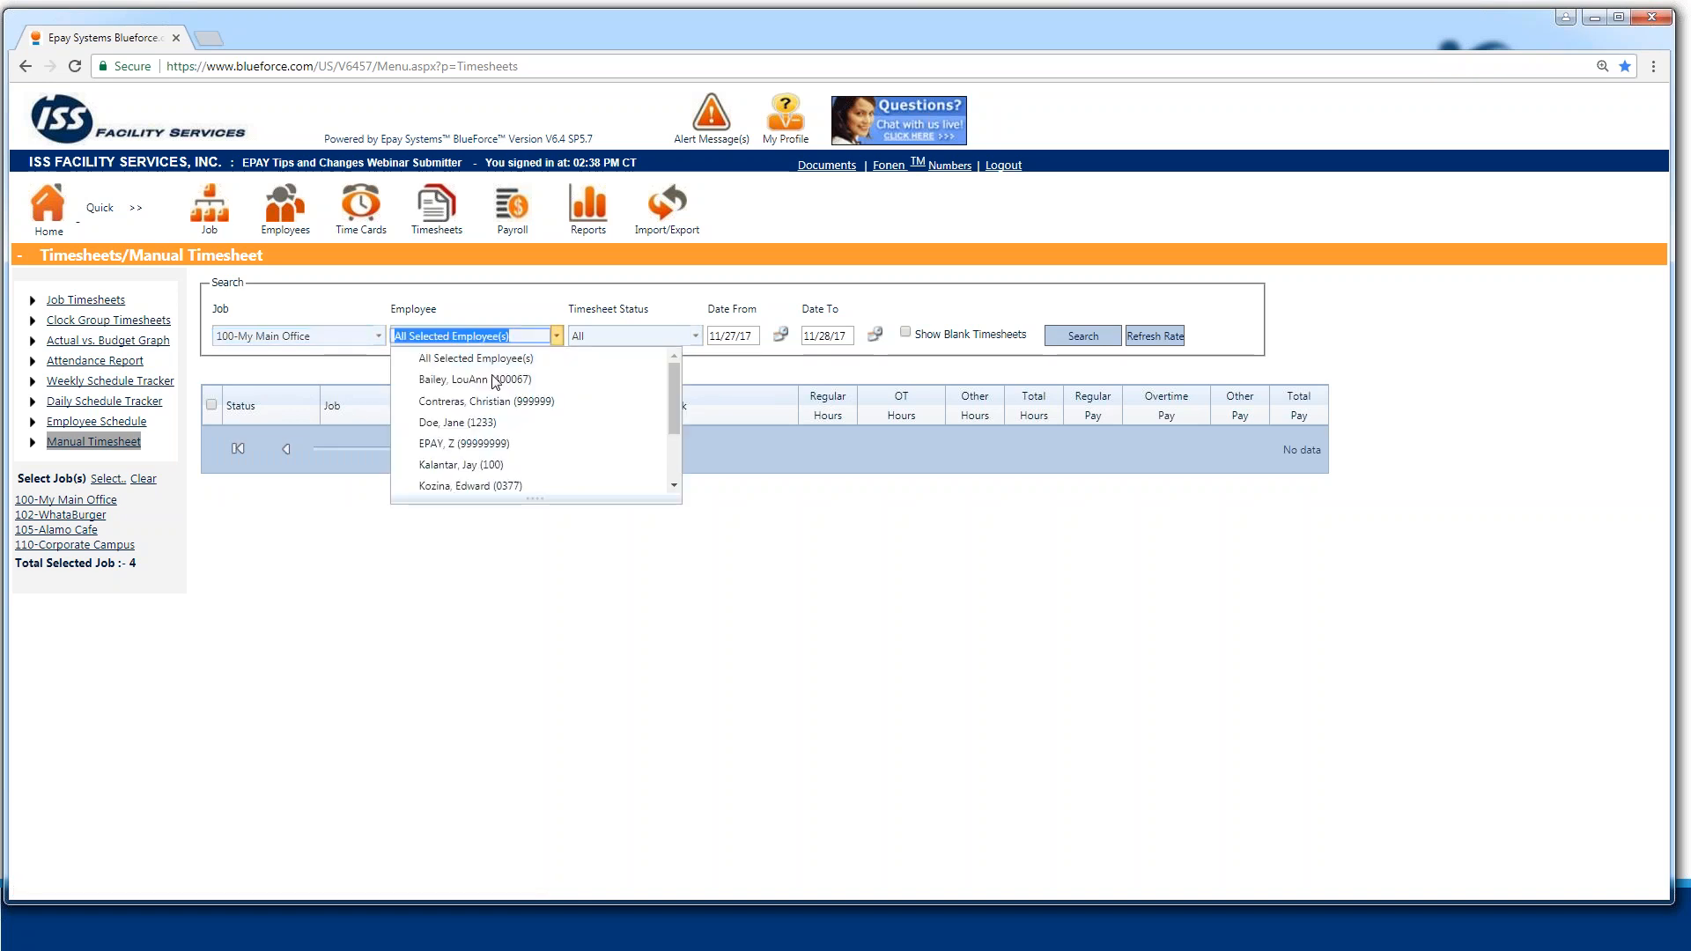
left_click(458, 422)
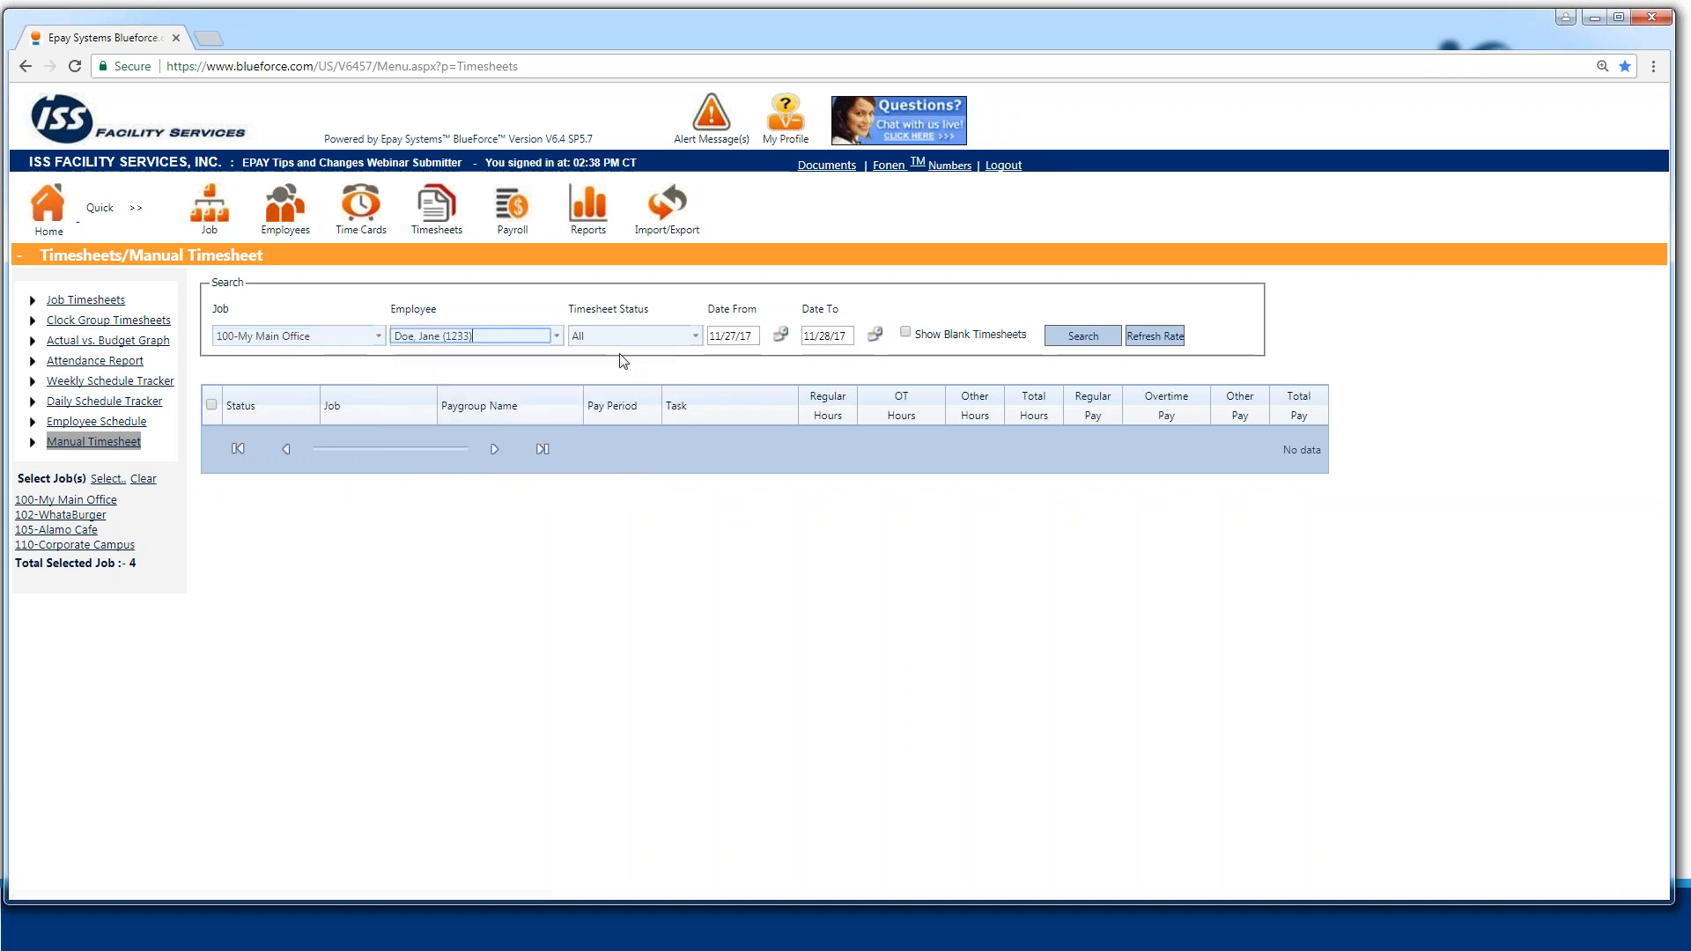
- Search the manual timesheets from 11/04/17 to 11/10/17 with blank timesheets shown
left_click(781, 335)
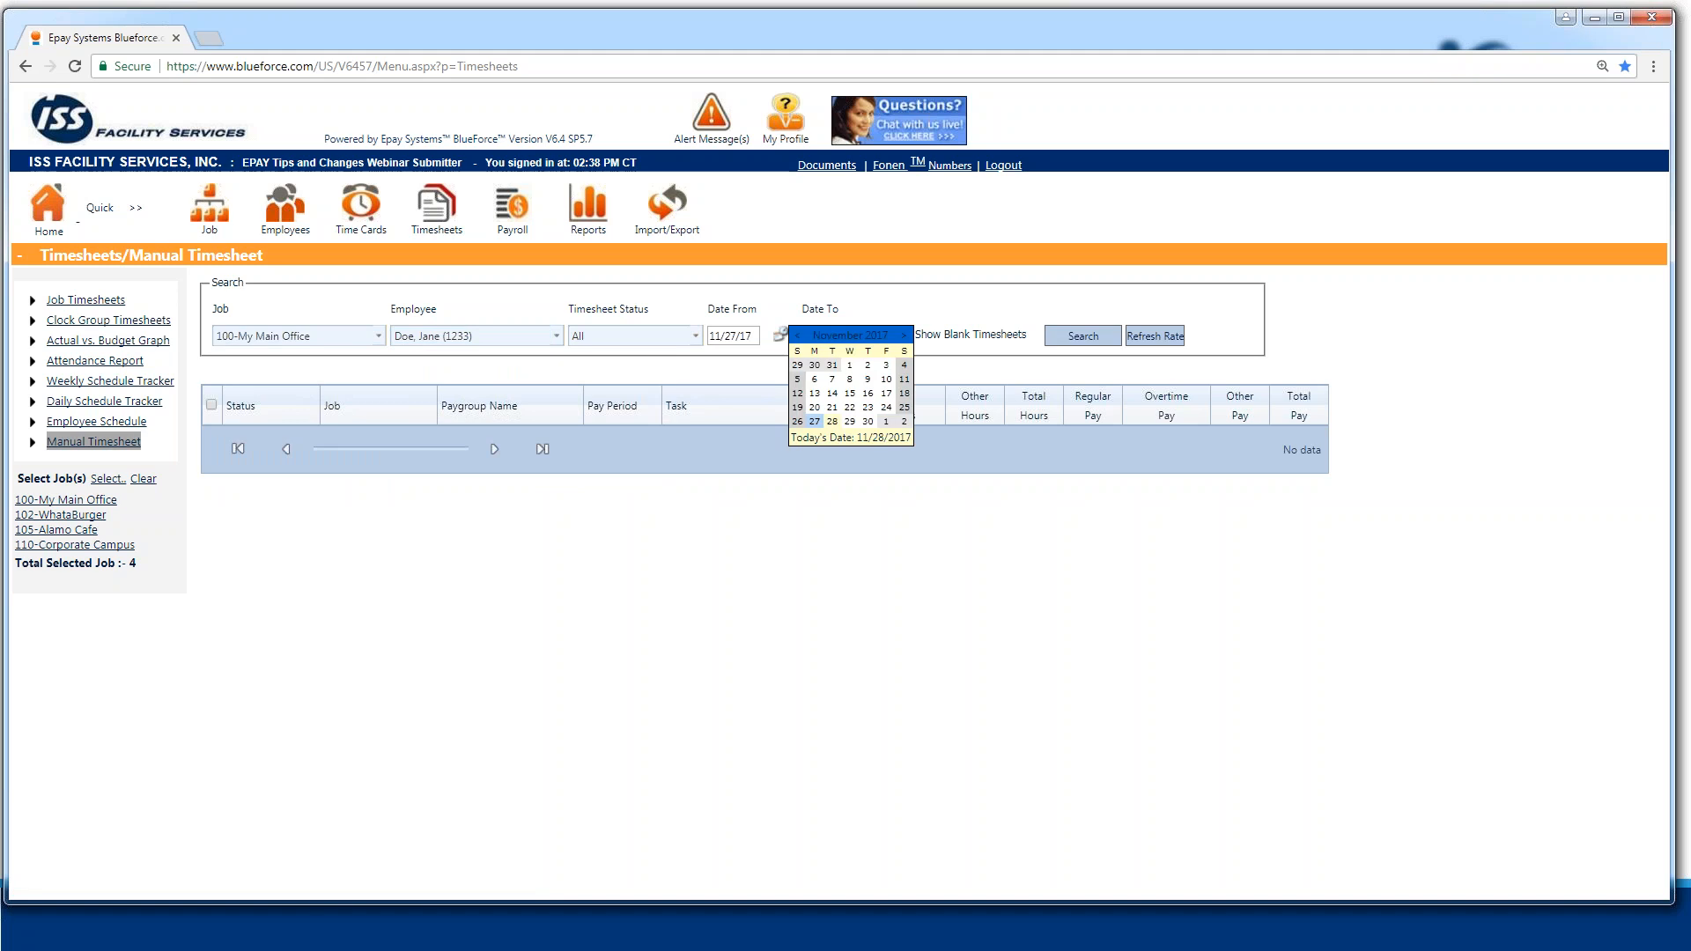
left_click(798, 336)
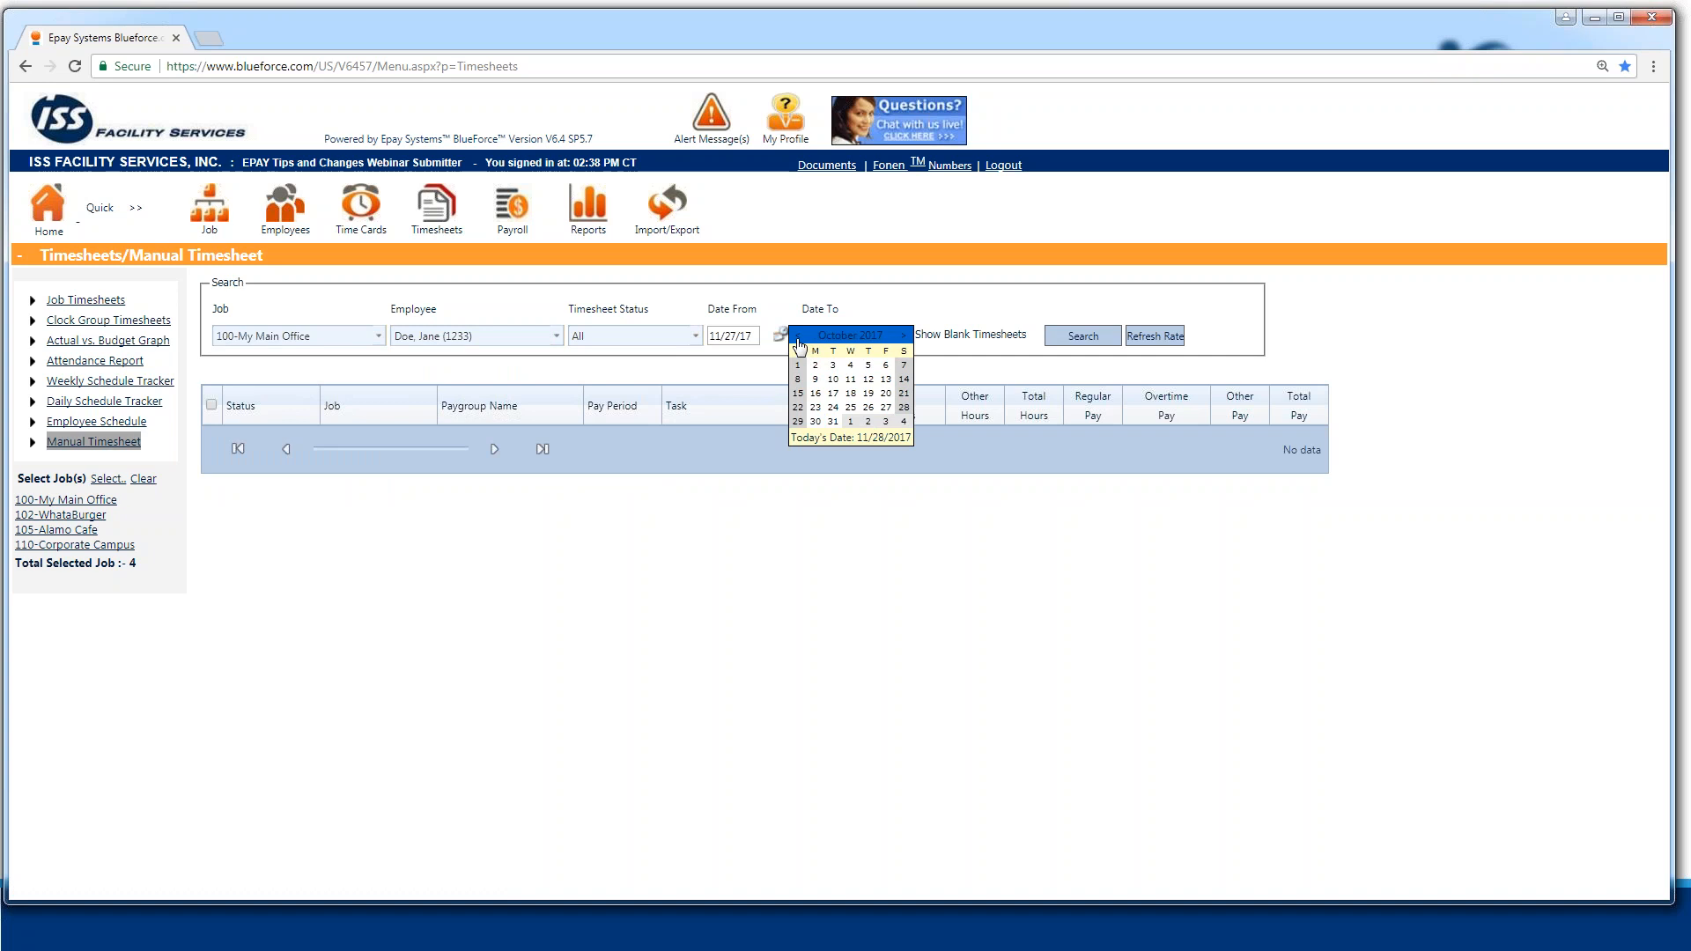
left_click(905, 336)
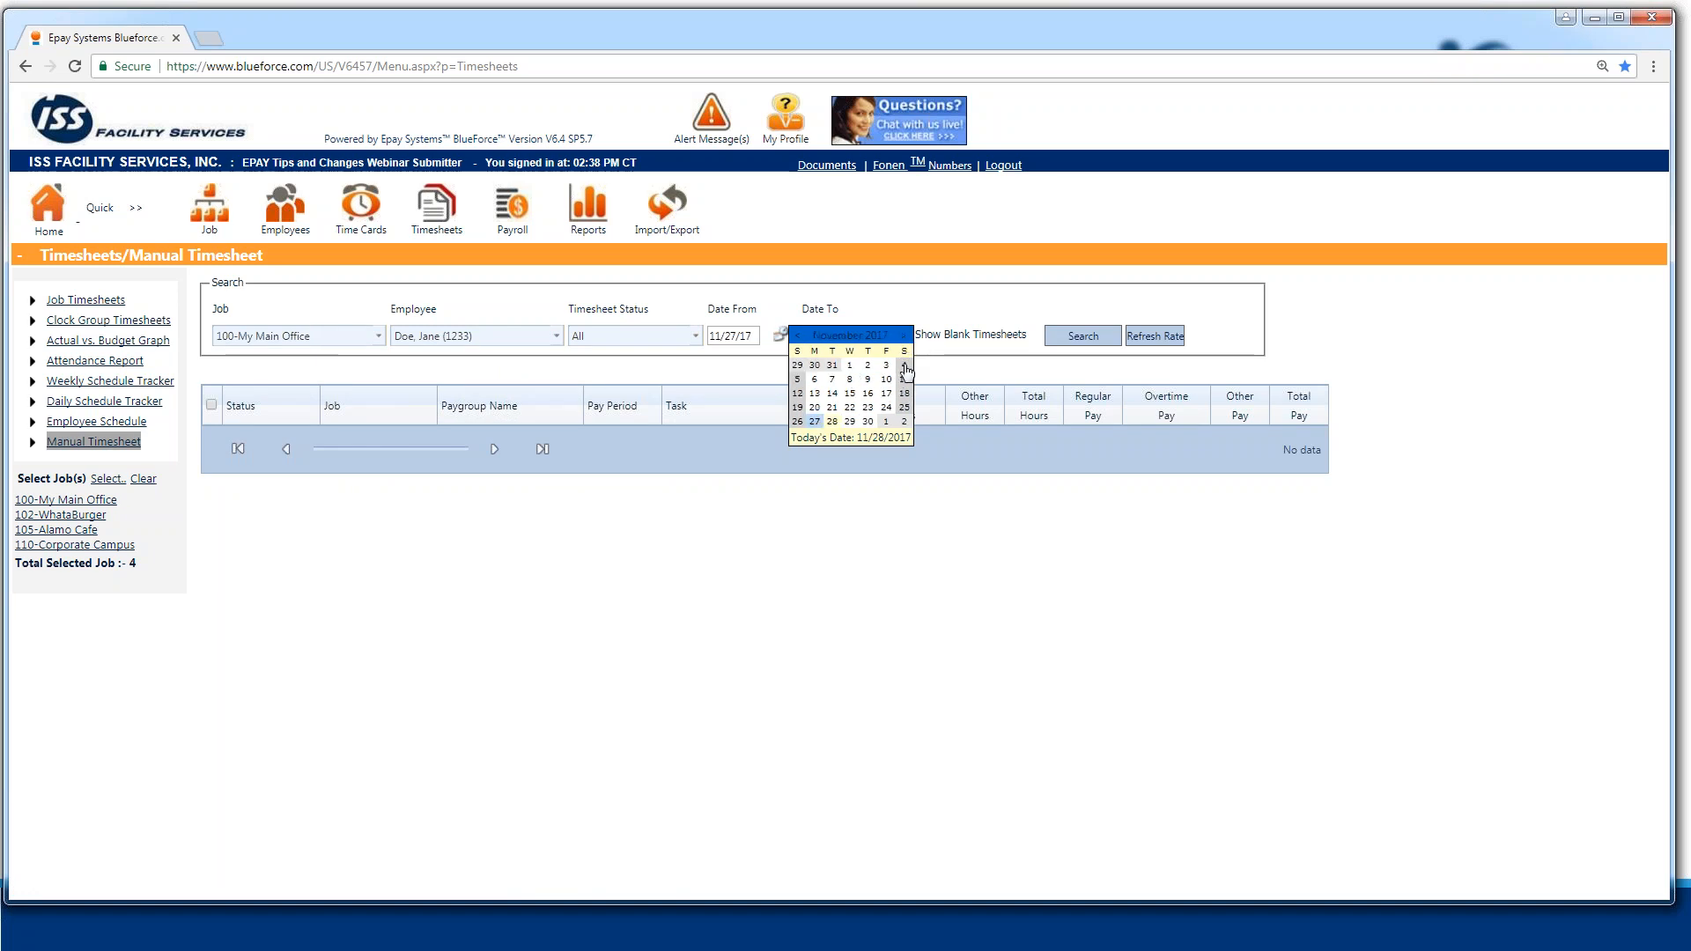
left_click(904, 365)
left_click(875, 334)
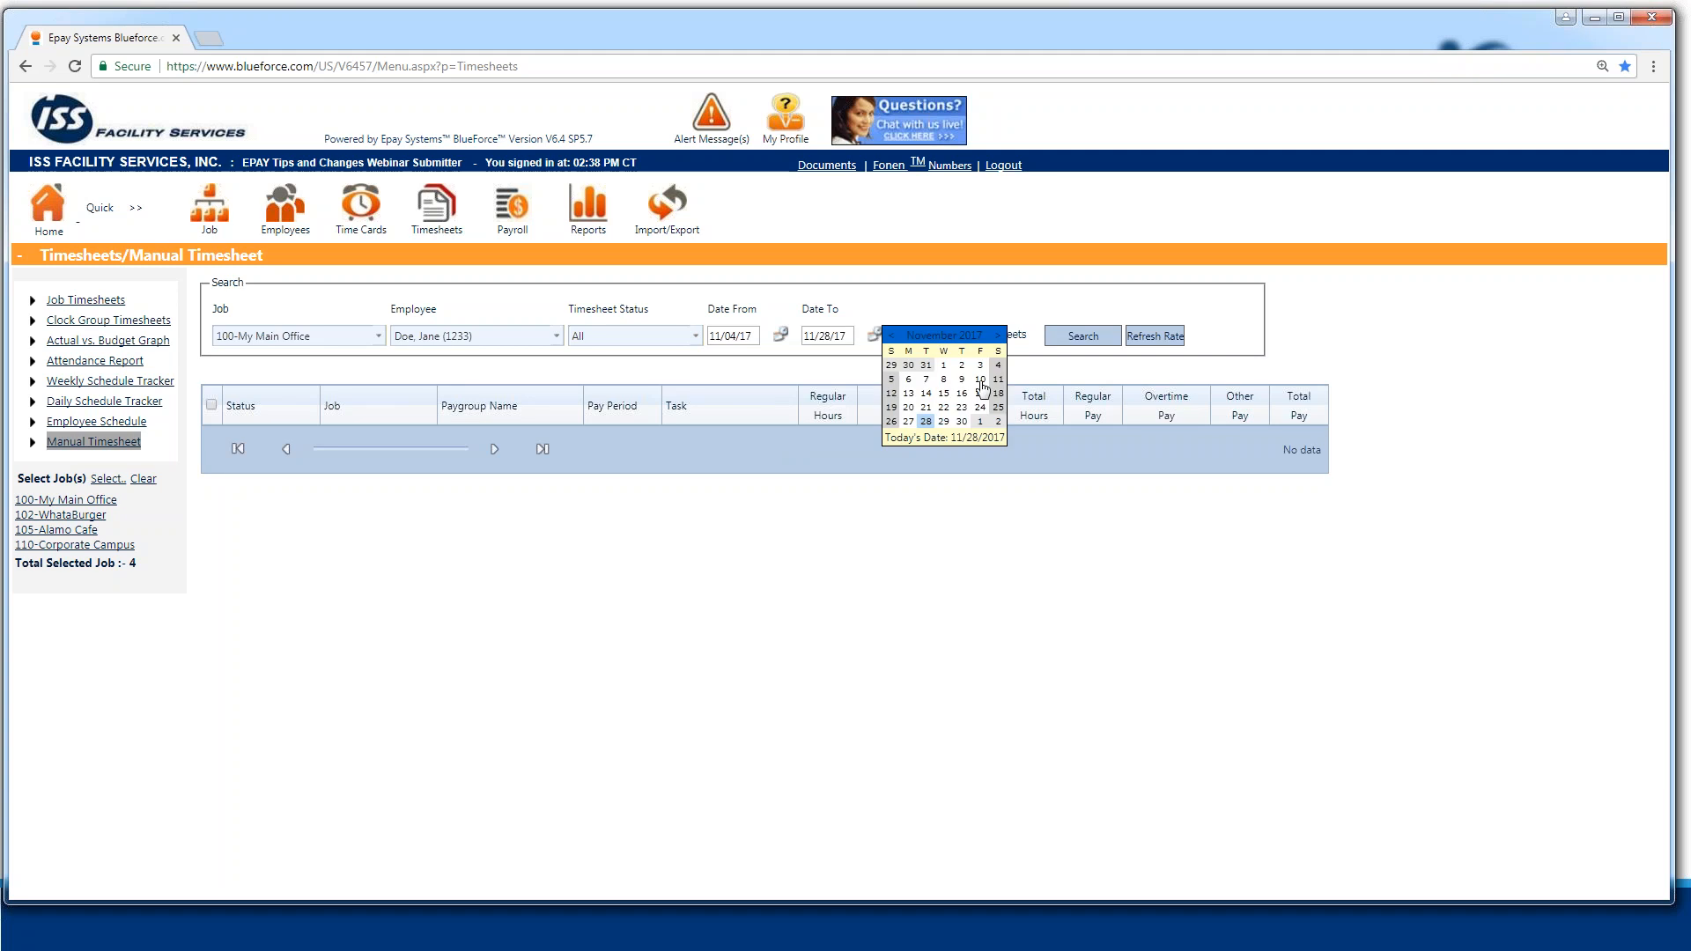
left_click(983, 391)
left_click(947, 335)
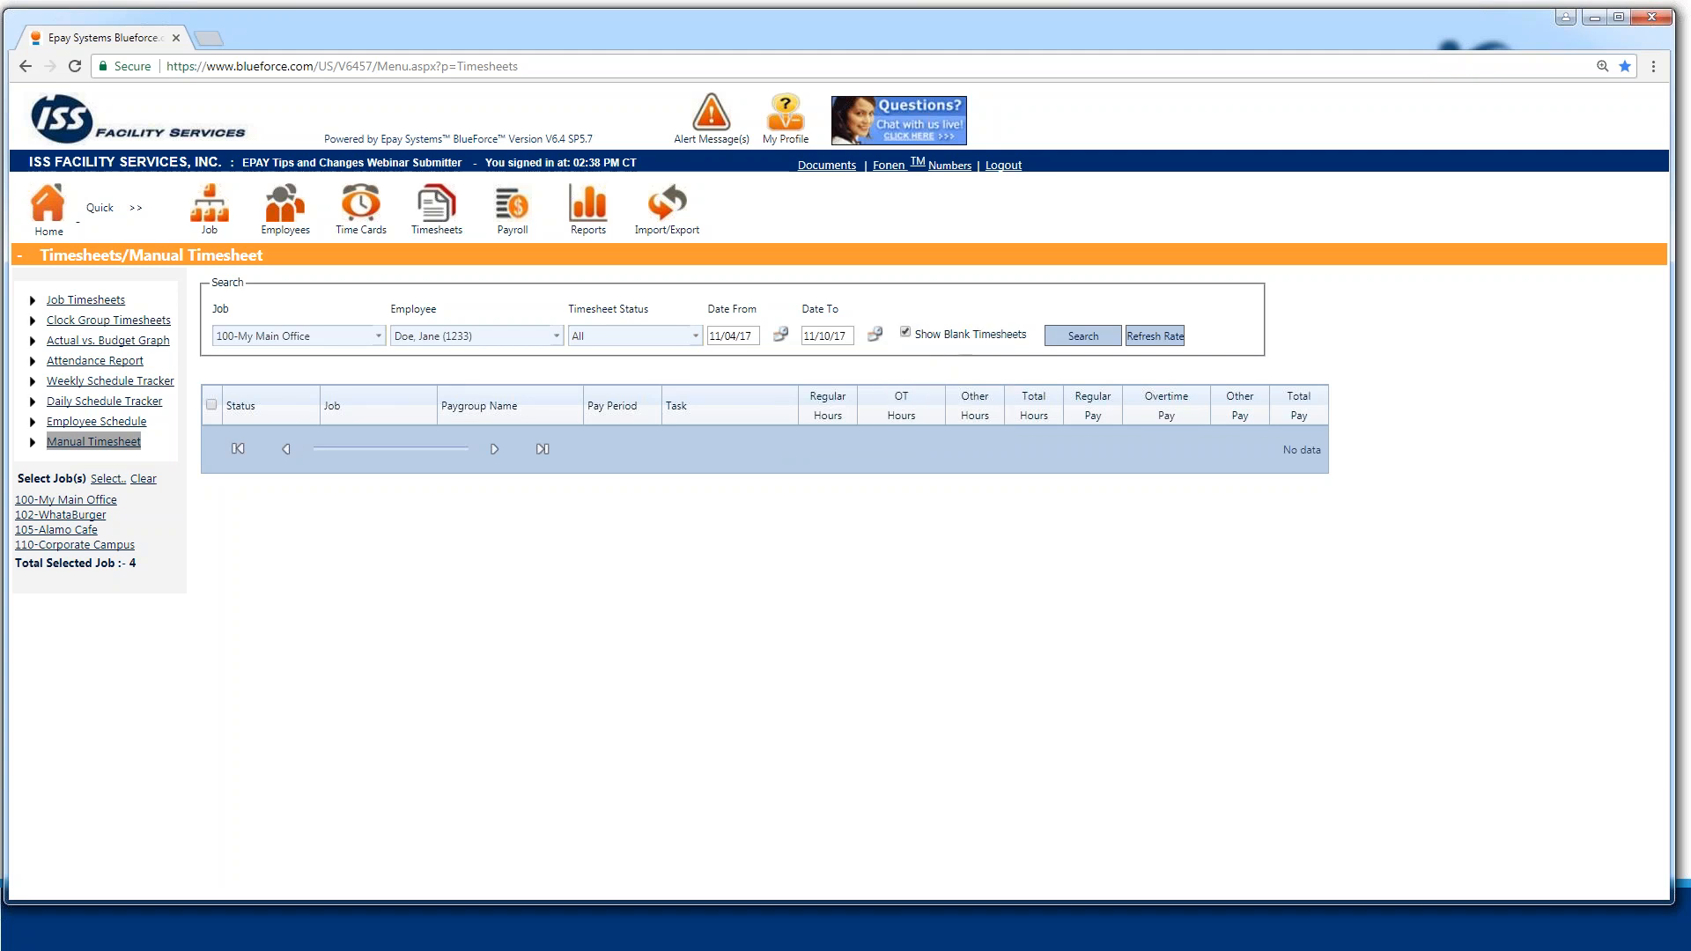
left_click(1091, 338)
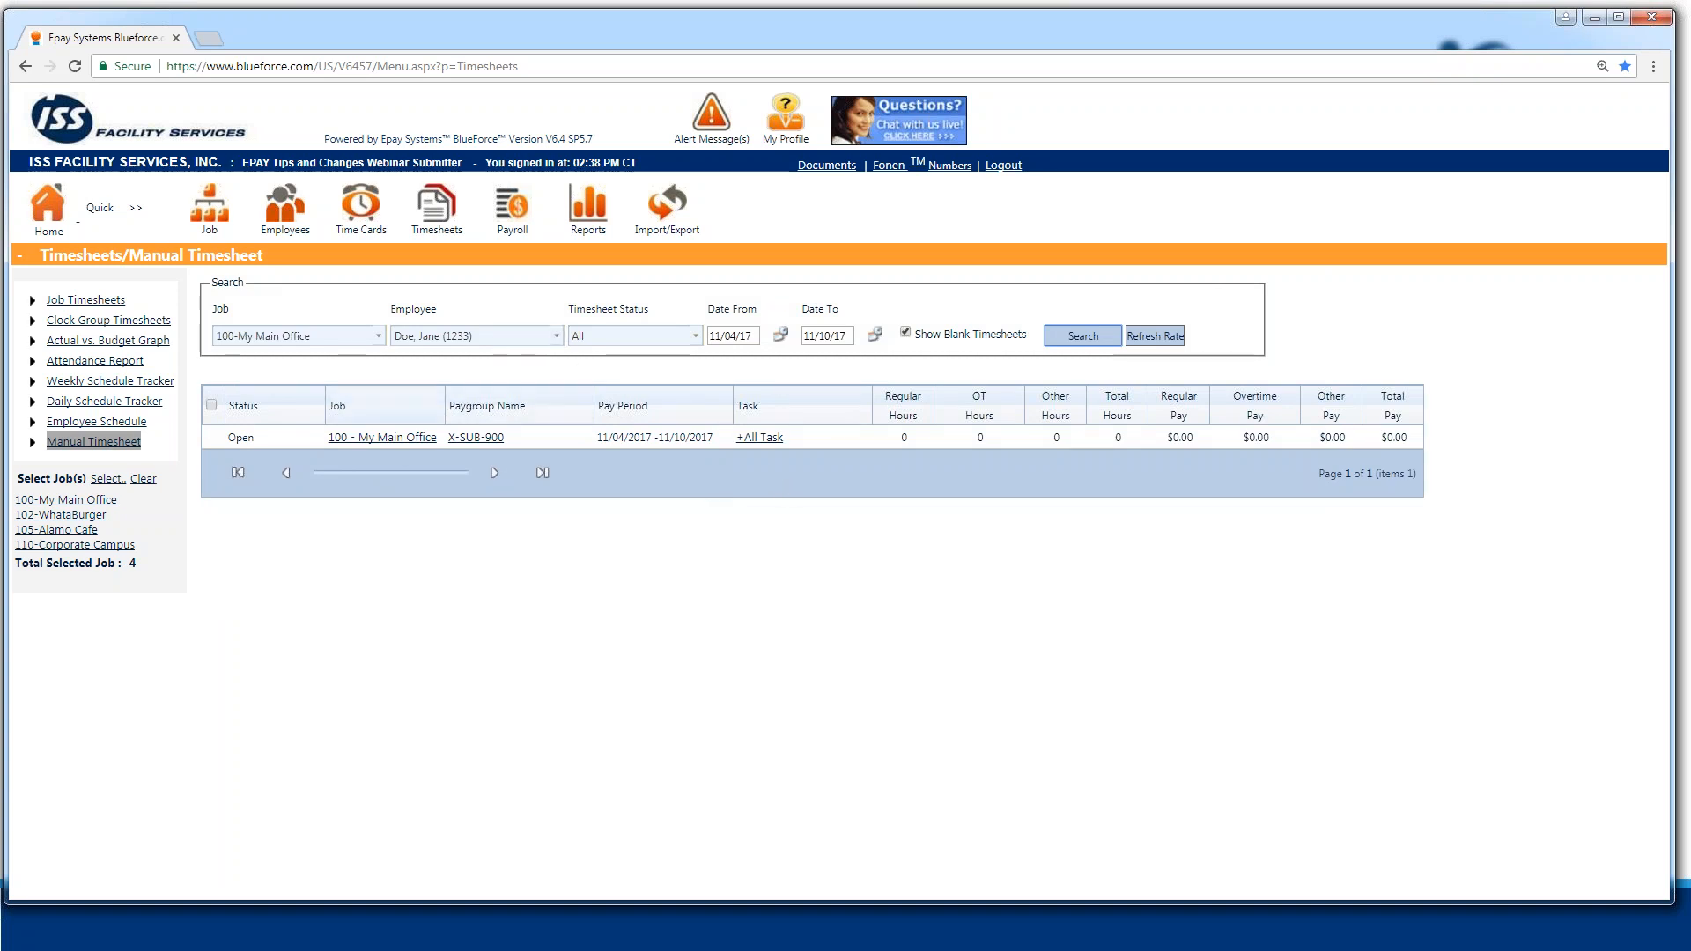
- Search the same period's manual timesheets for all selected employees
left_click(556, 336)
left_click(441, 361)
left_click(1082, 336)
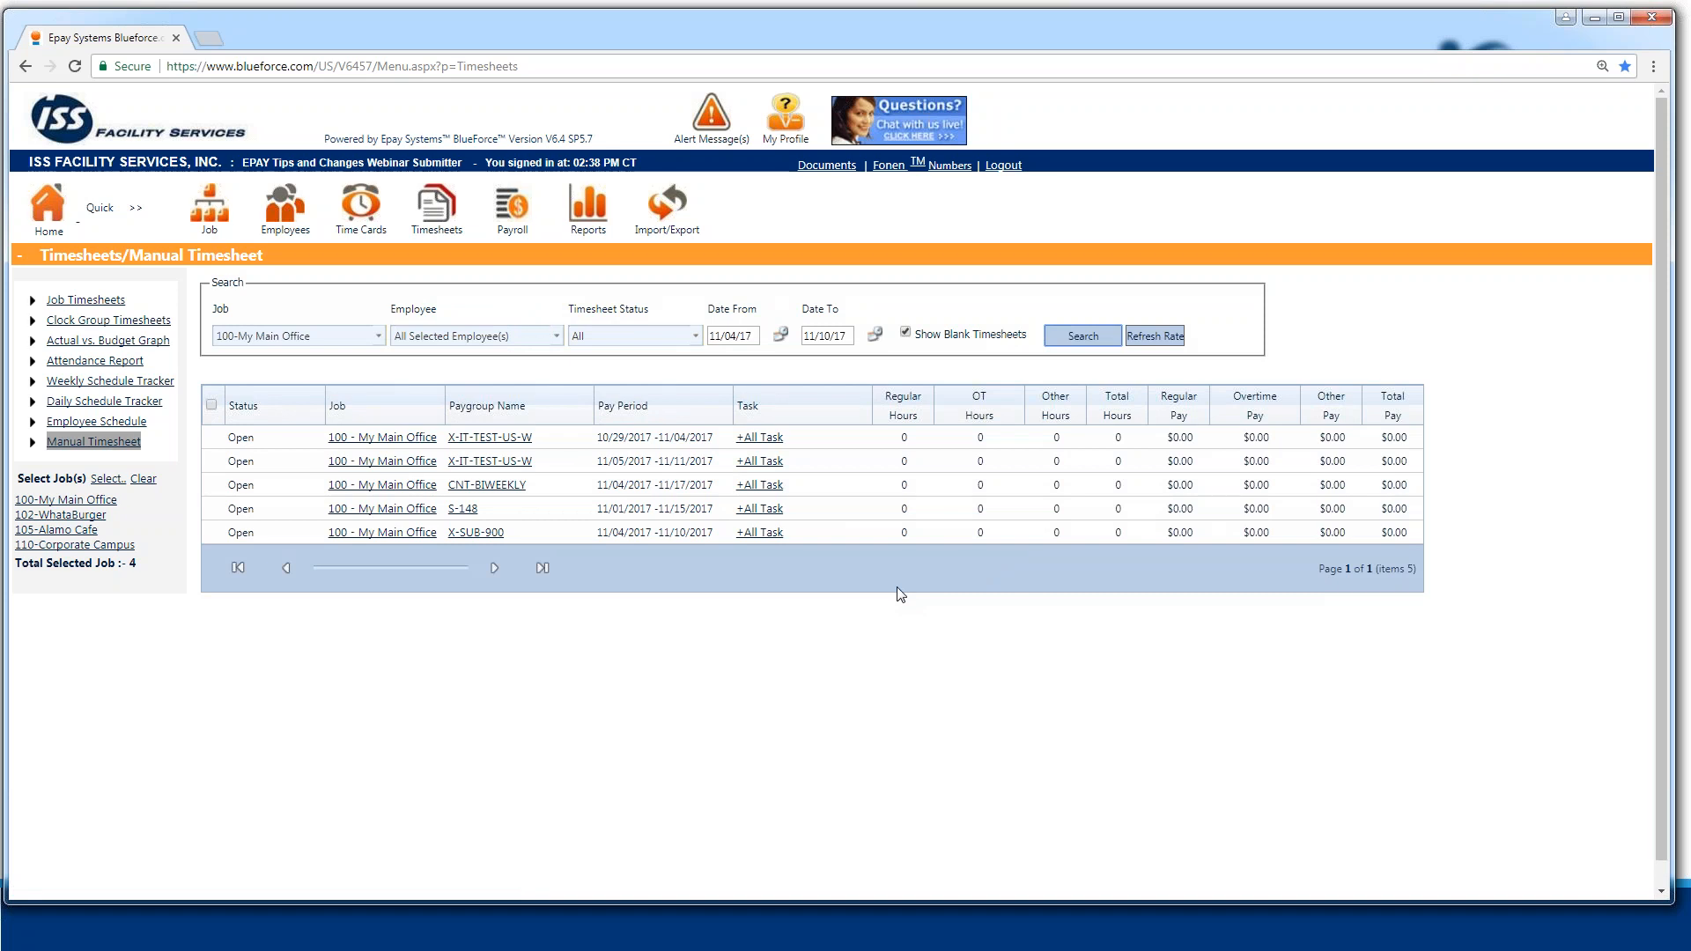
- Limit the manual timesheet search to the third listed employee again
left_click(556, 335)
left_click(455, 423)
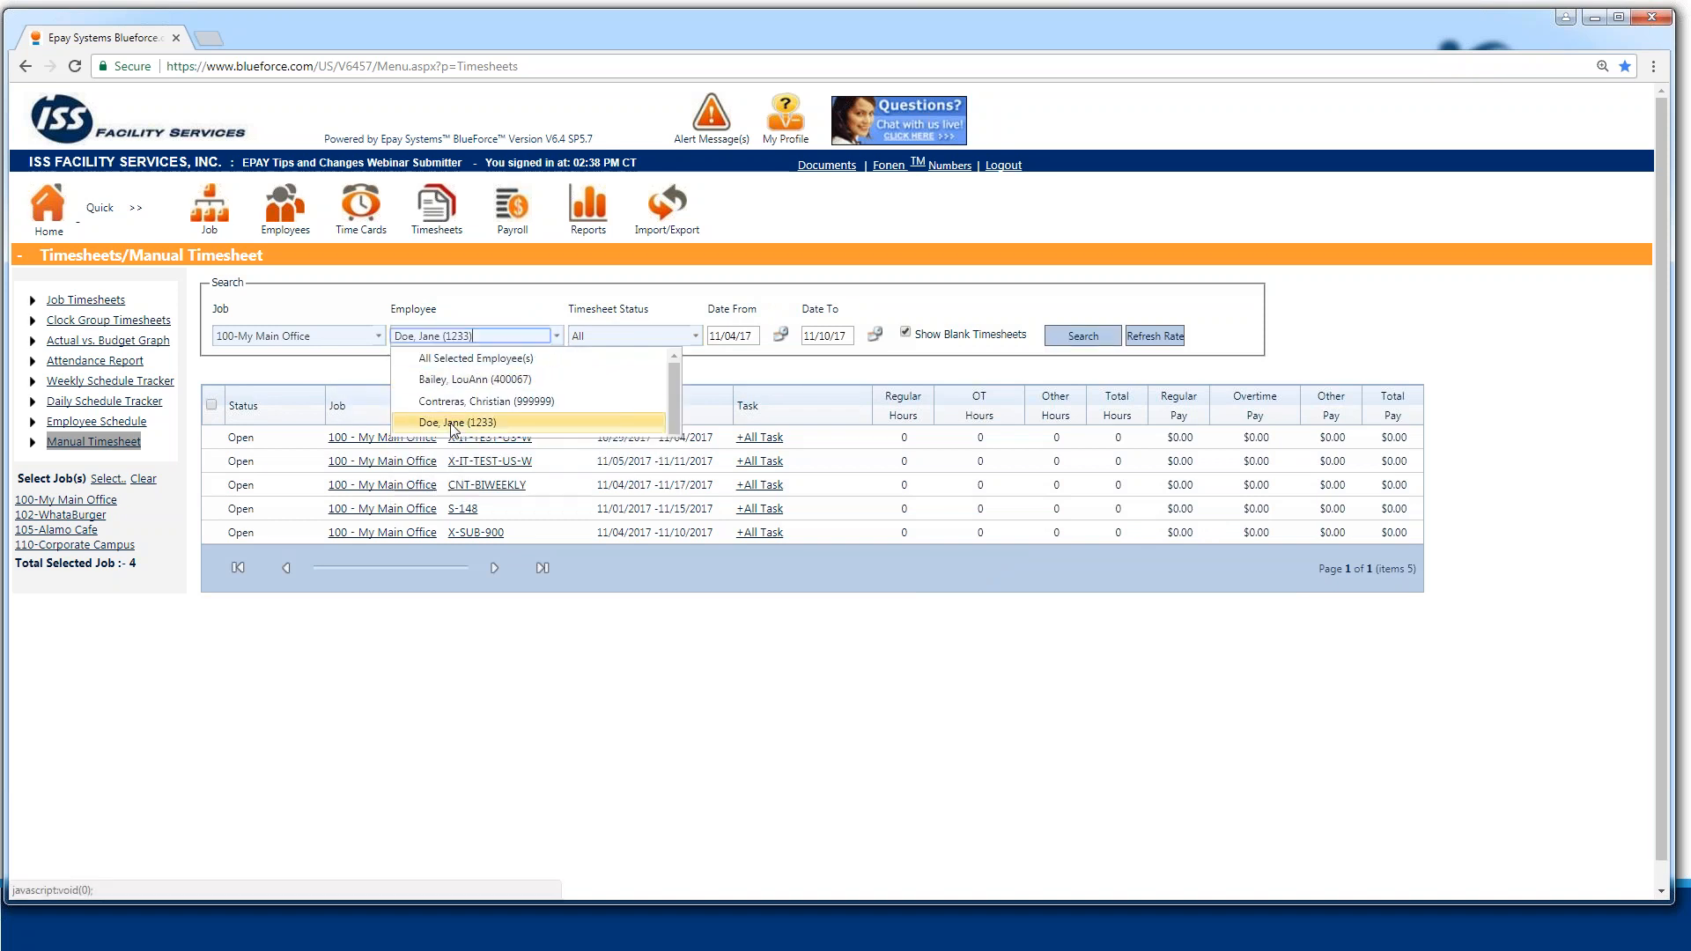
left_click(1082, 336)
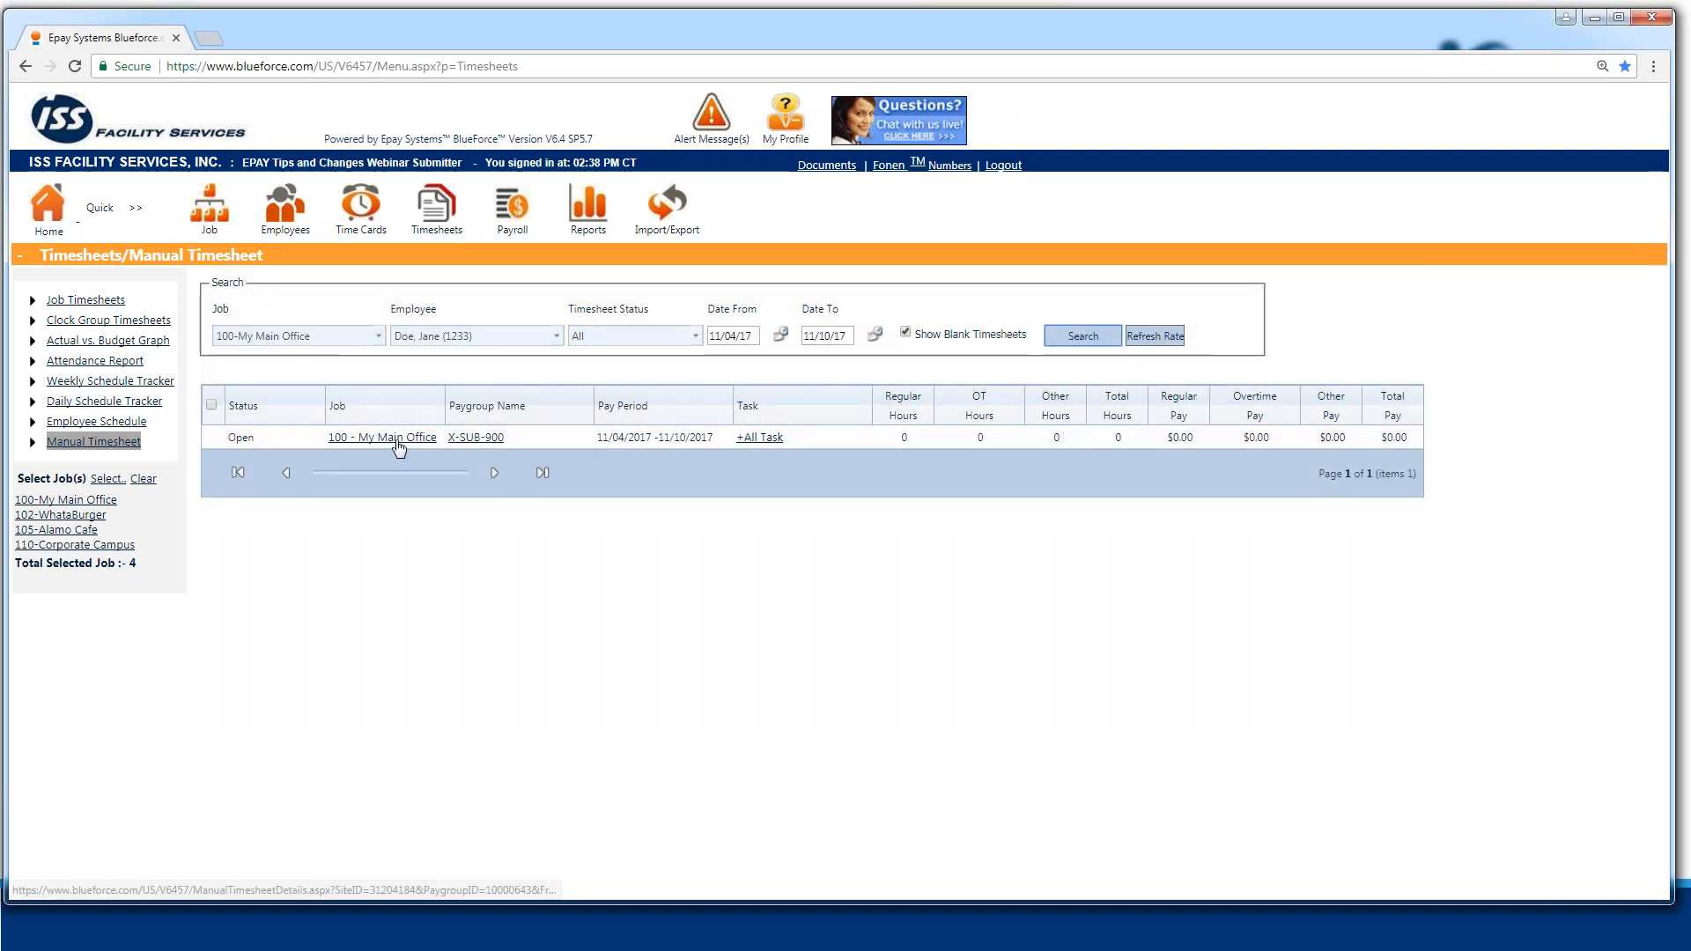
- Search the sixth listed employee's manual timesheets and open the one for pay period 10/29/2017 to 11/04/2017
left_click(557, 336)
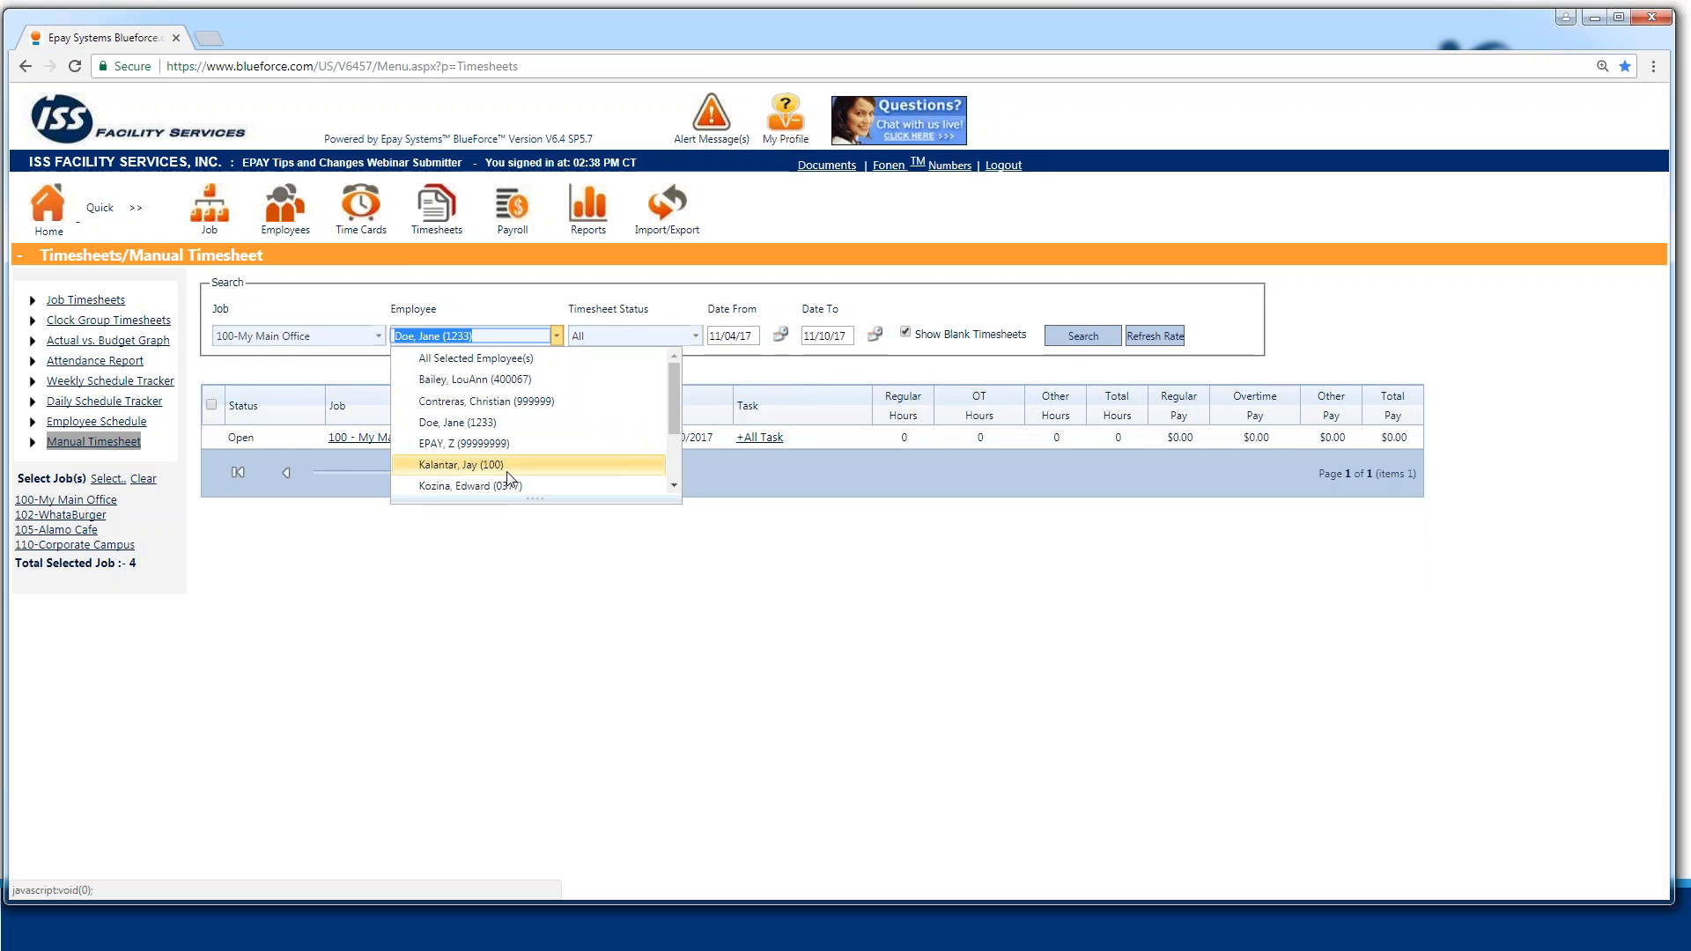
left_click(490, 487)
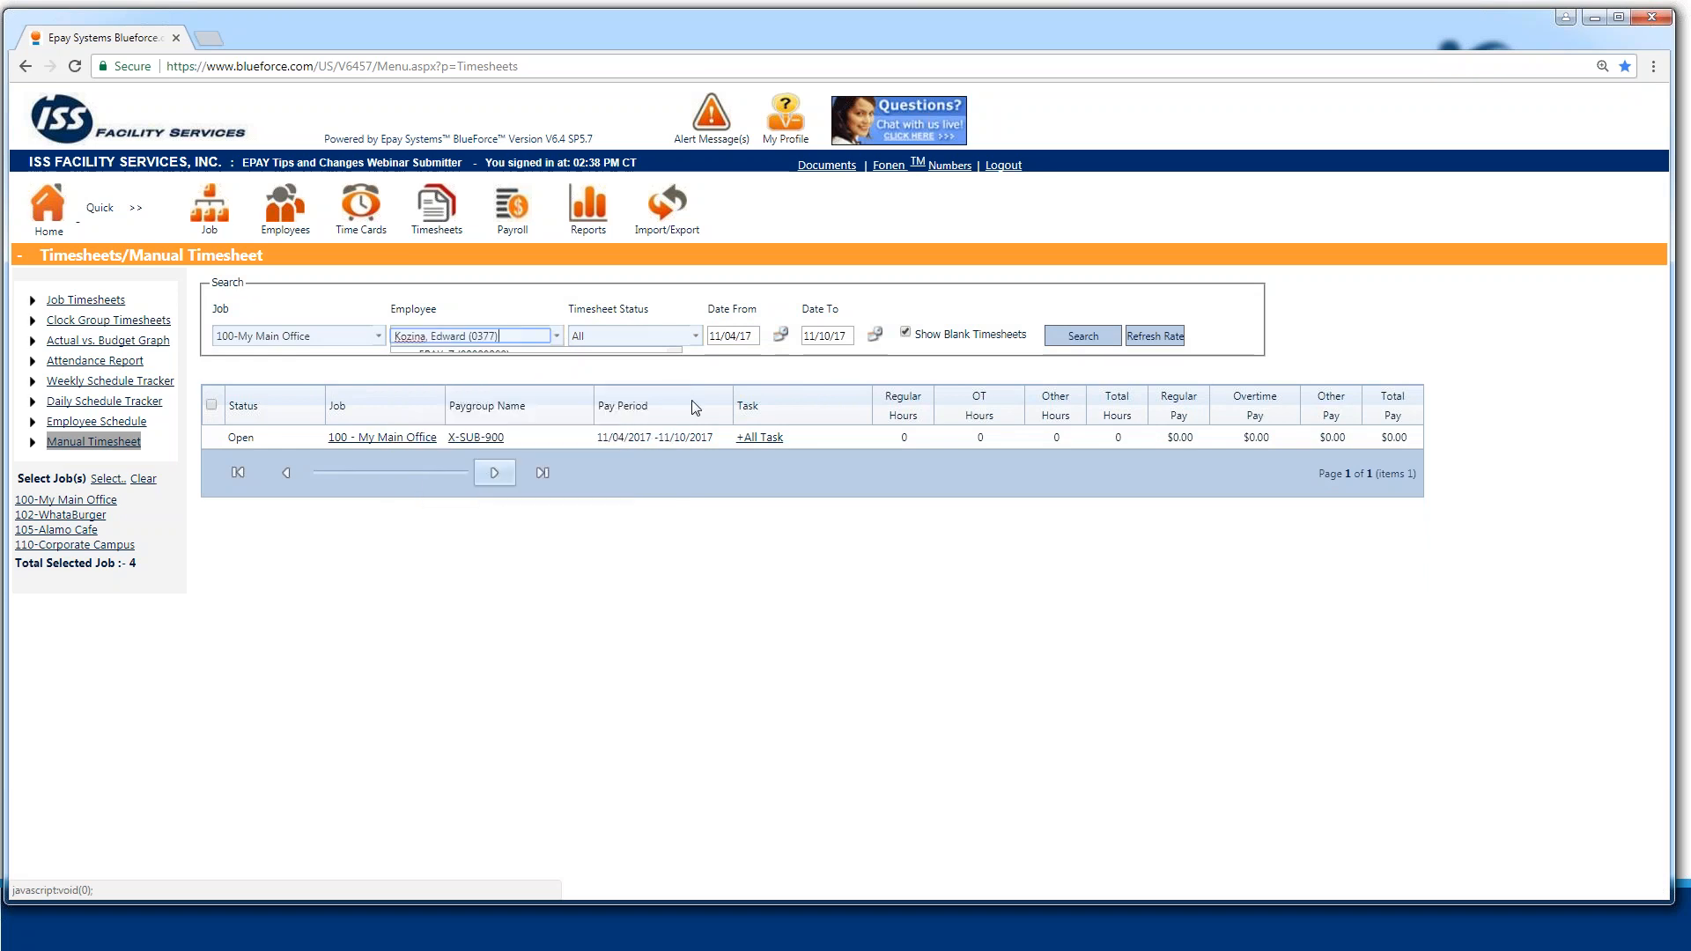
left_click(1084, 336)
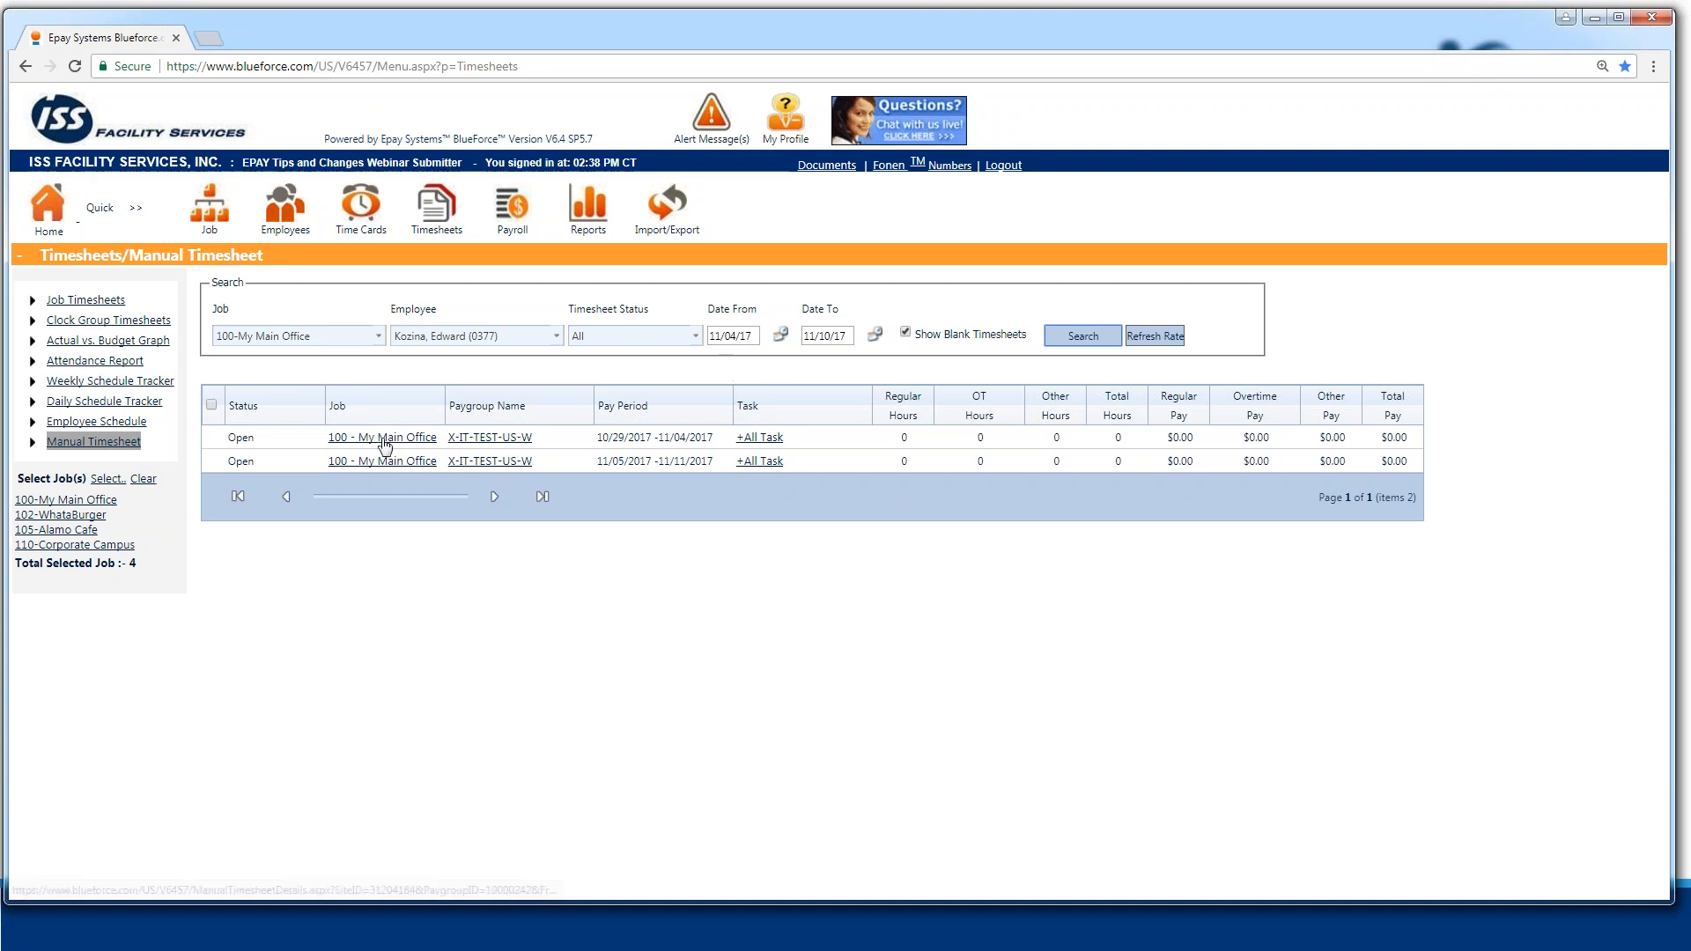
left_click(382, 438)
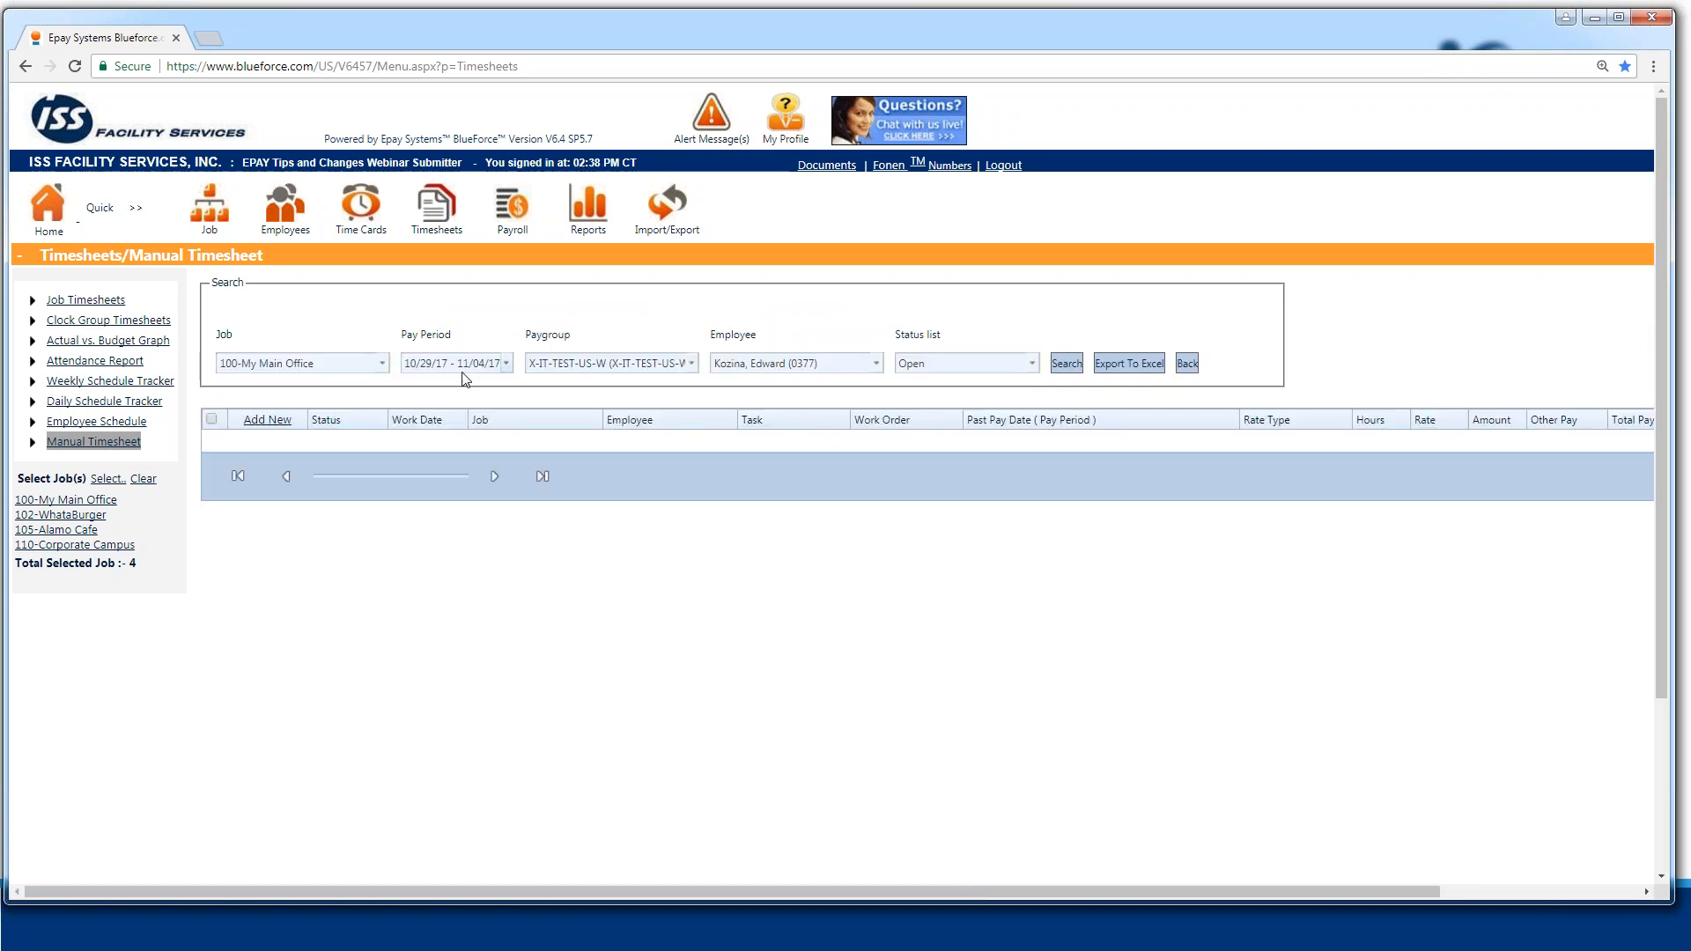
- Add a new manual timesheet entry with work date 10/30/17 and task CUSTODIAN
left_click(269, 421)
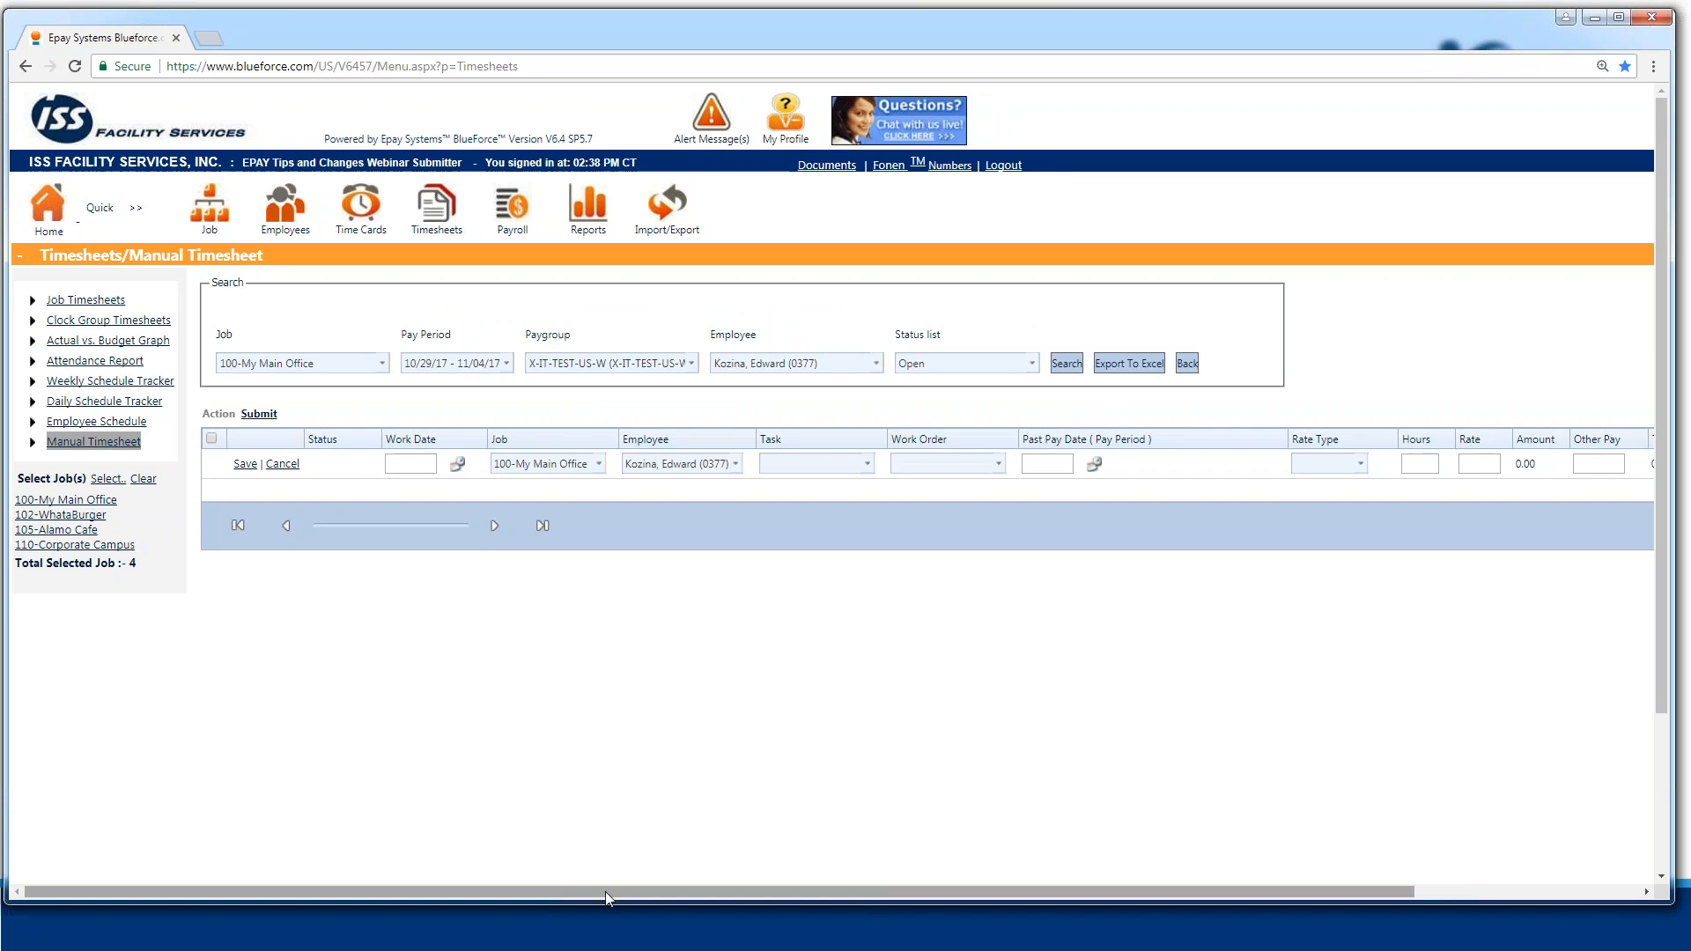
scroll(698, 890, "right", 3)
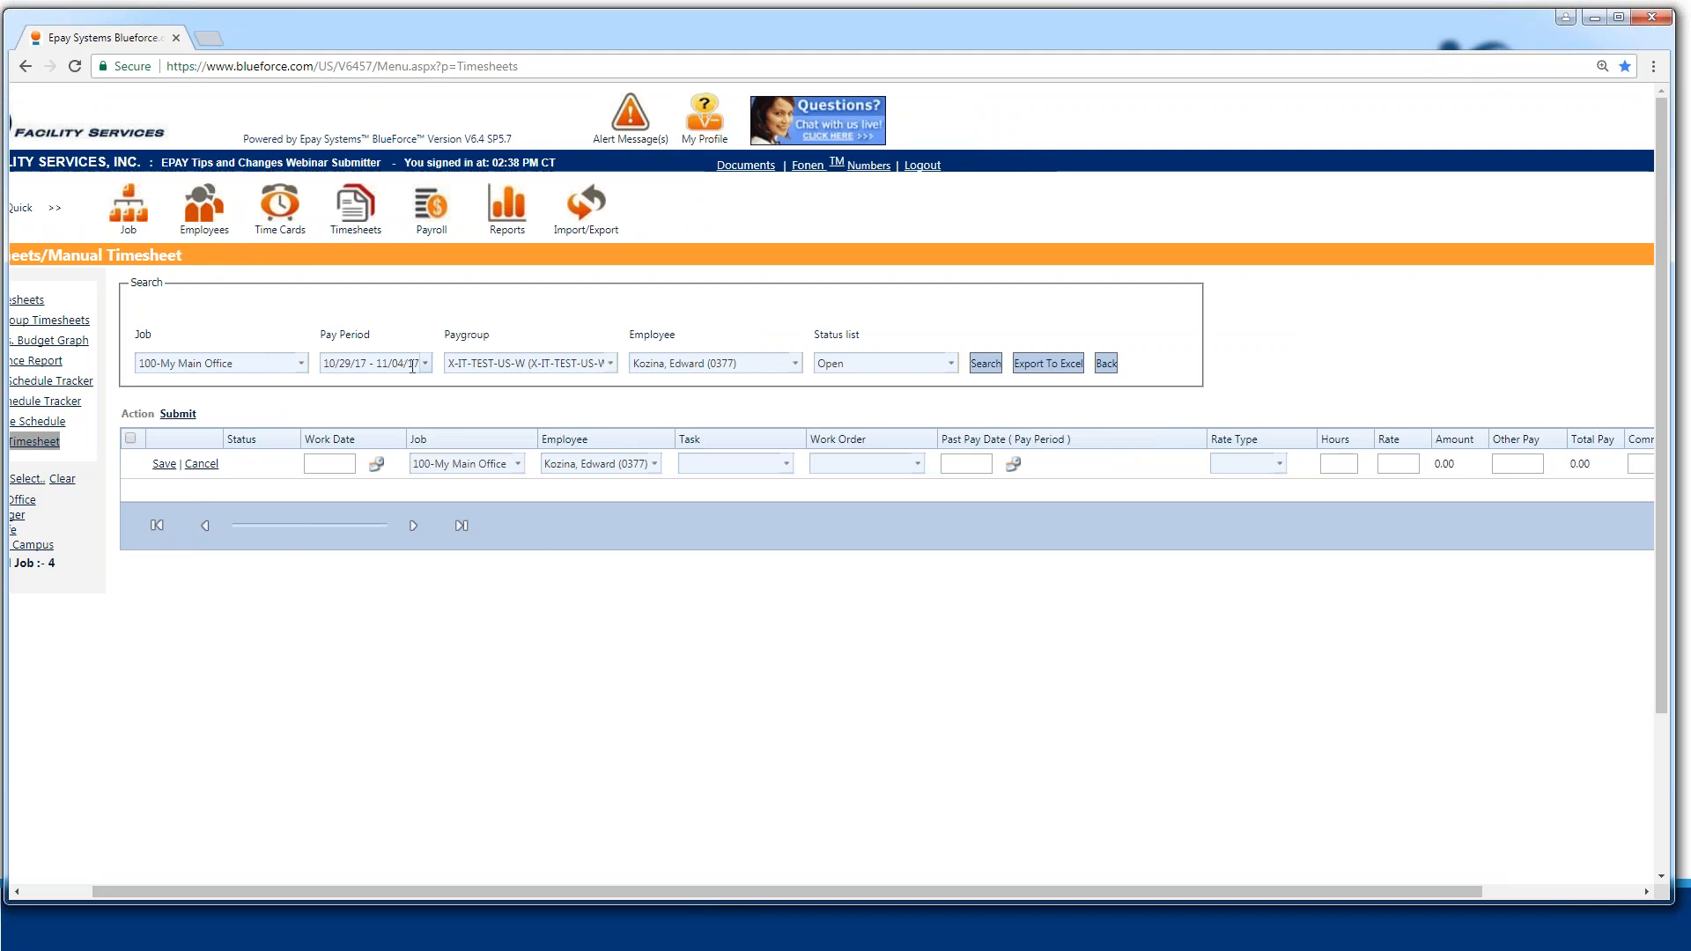
left_click(376, 463)
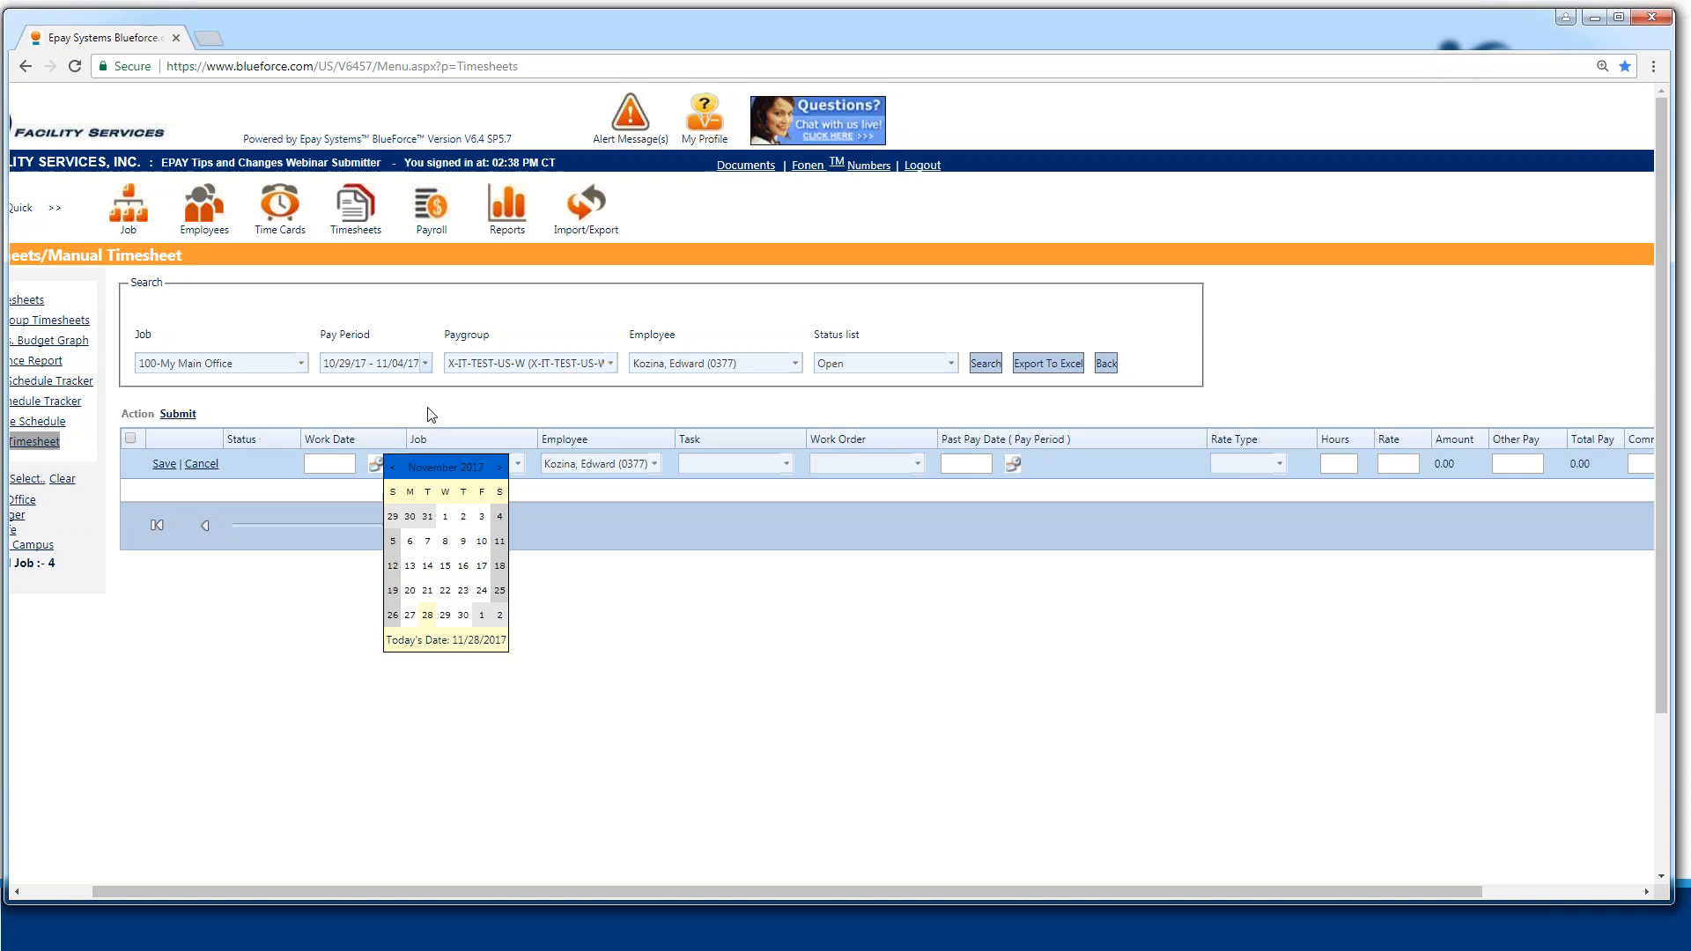
left_click(410, 518)
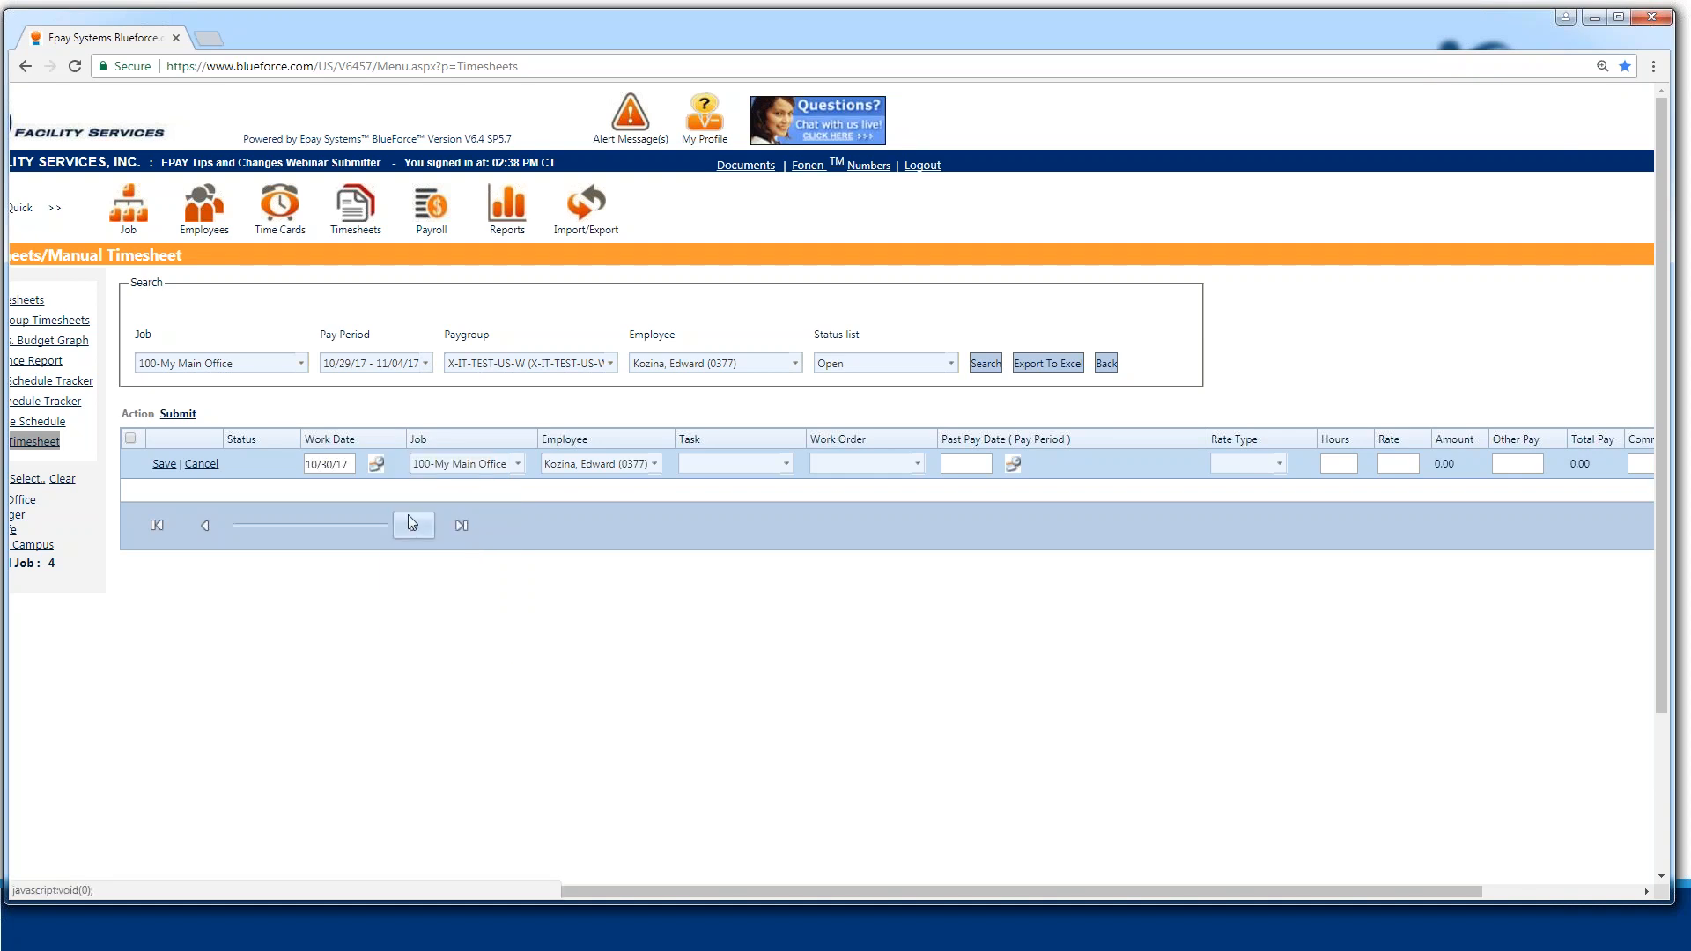
left_click(785, 464)
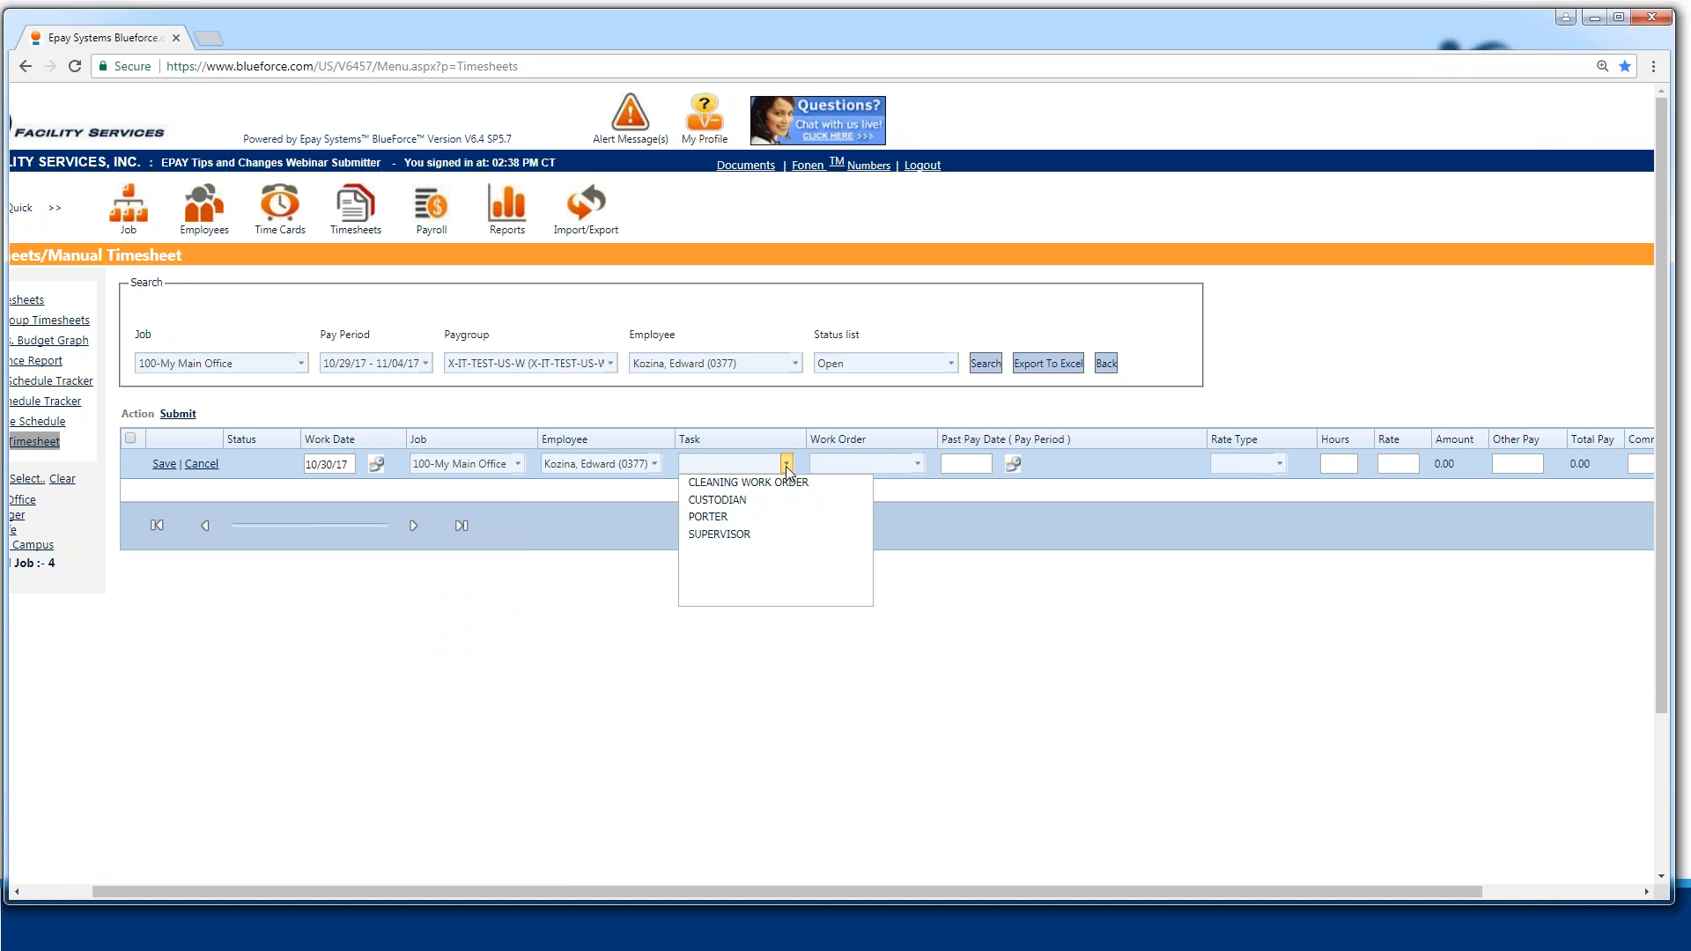
left_click(775, 506)
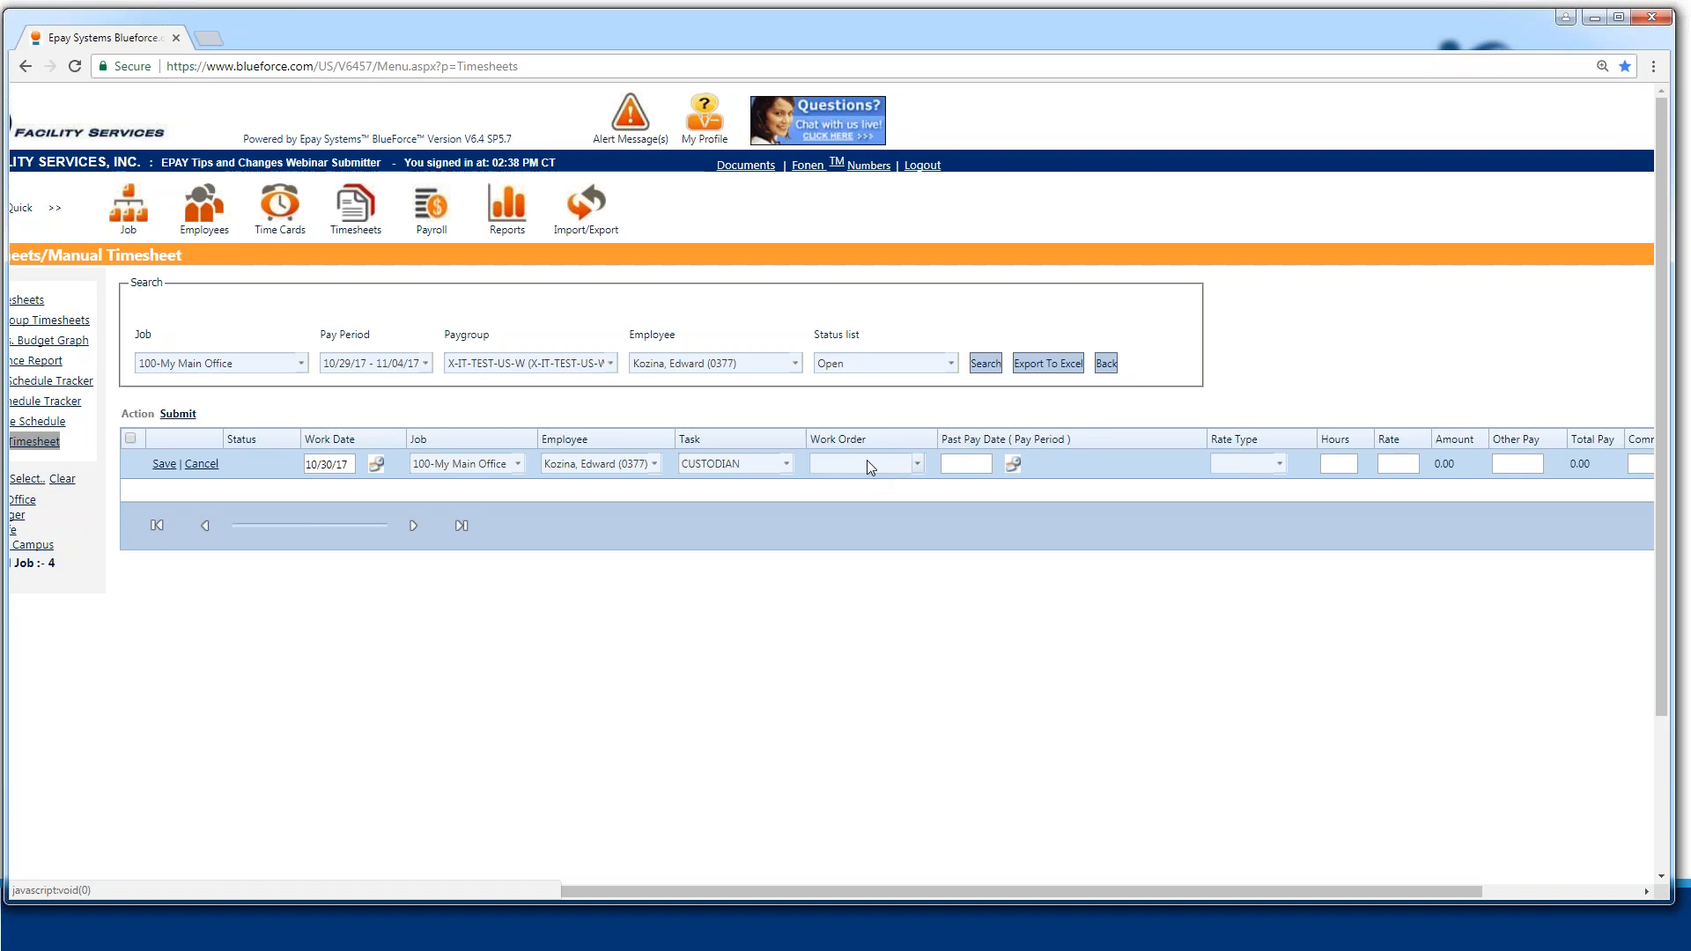
- Set the new entry's past pay date to 10/28/17
left_click(1014, 467)
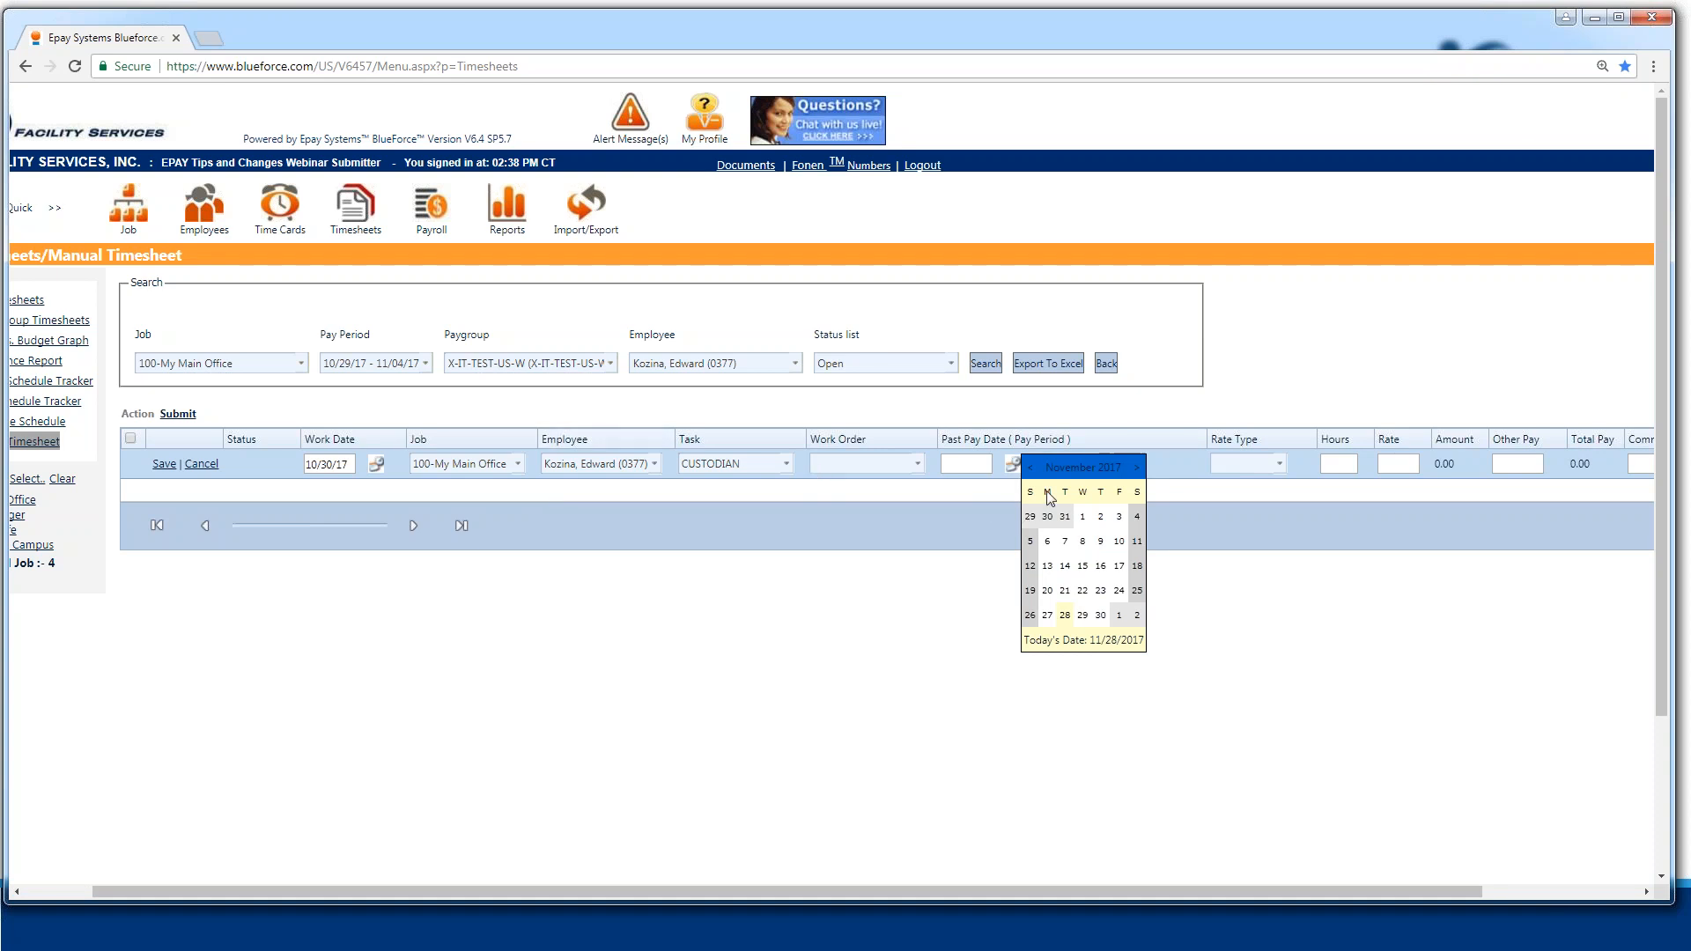
left_click(1030, 467)
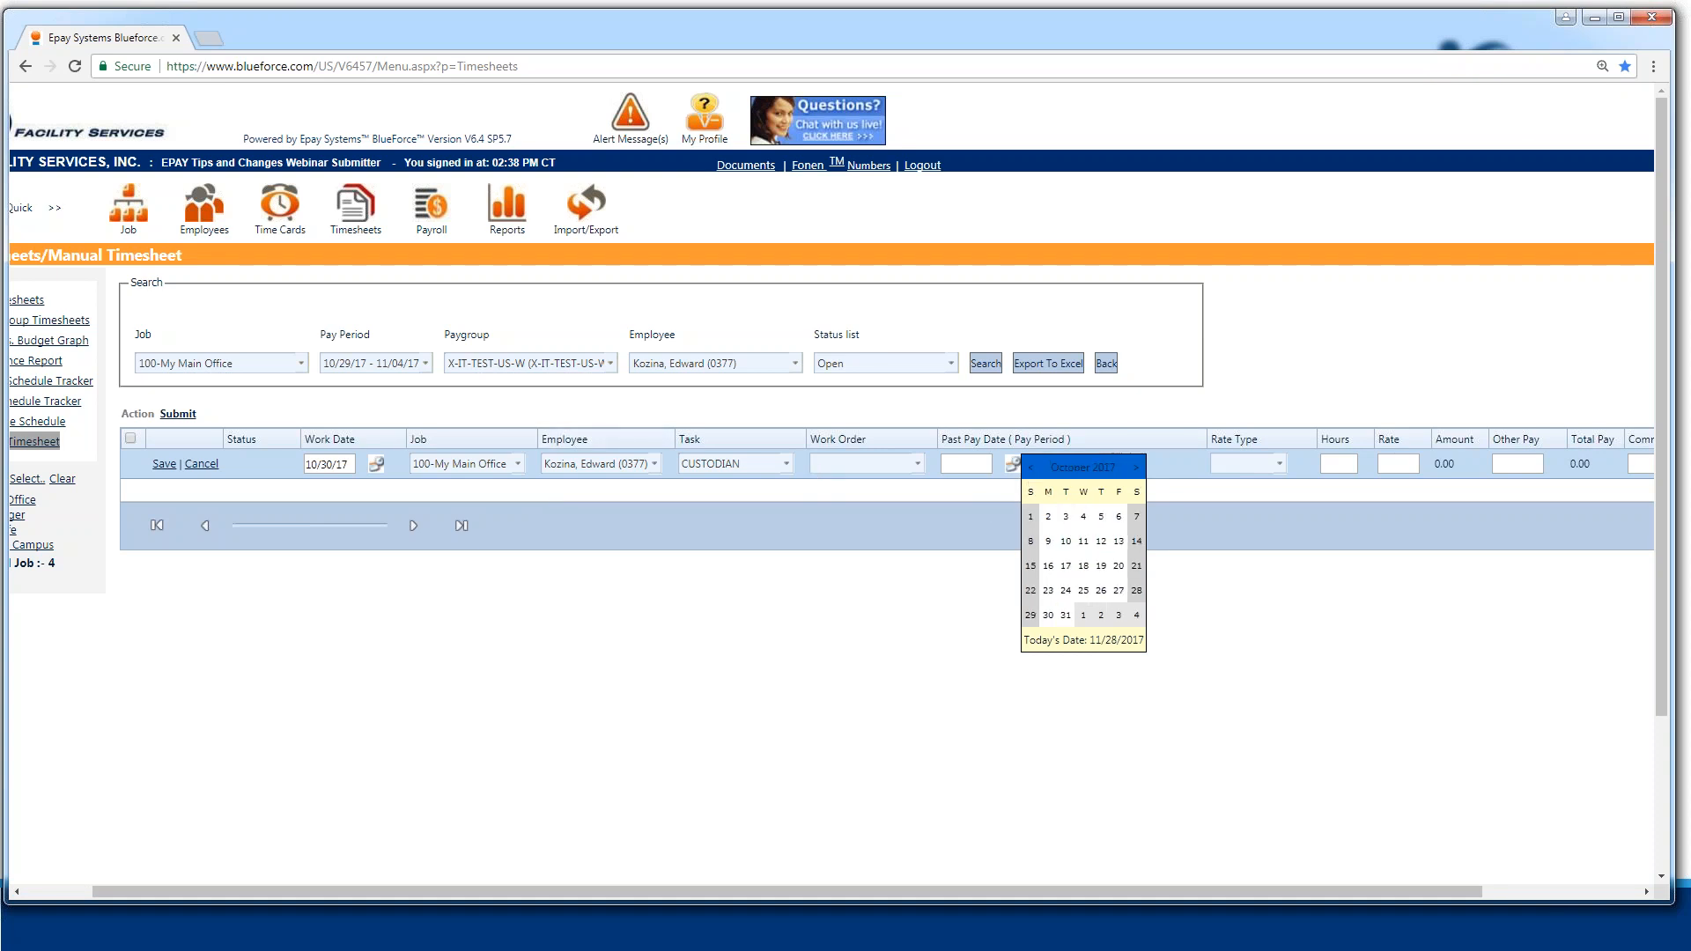
left_click(1136, 592)
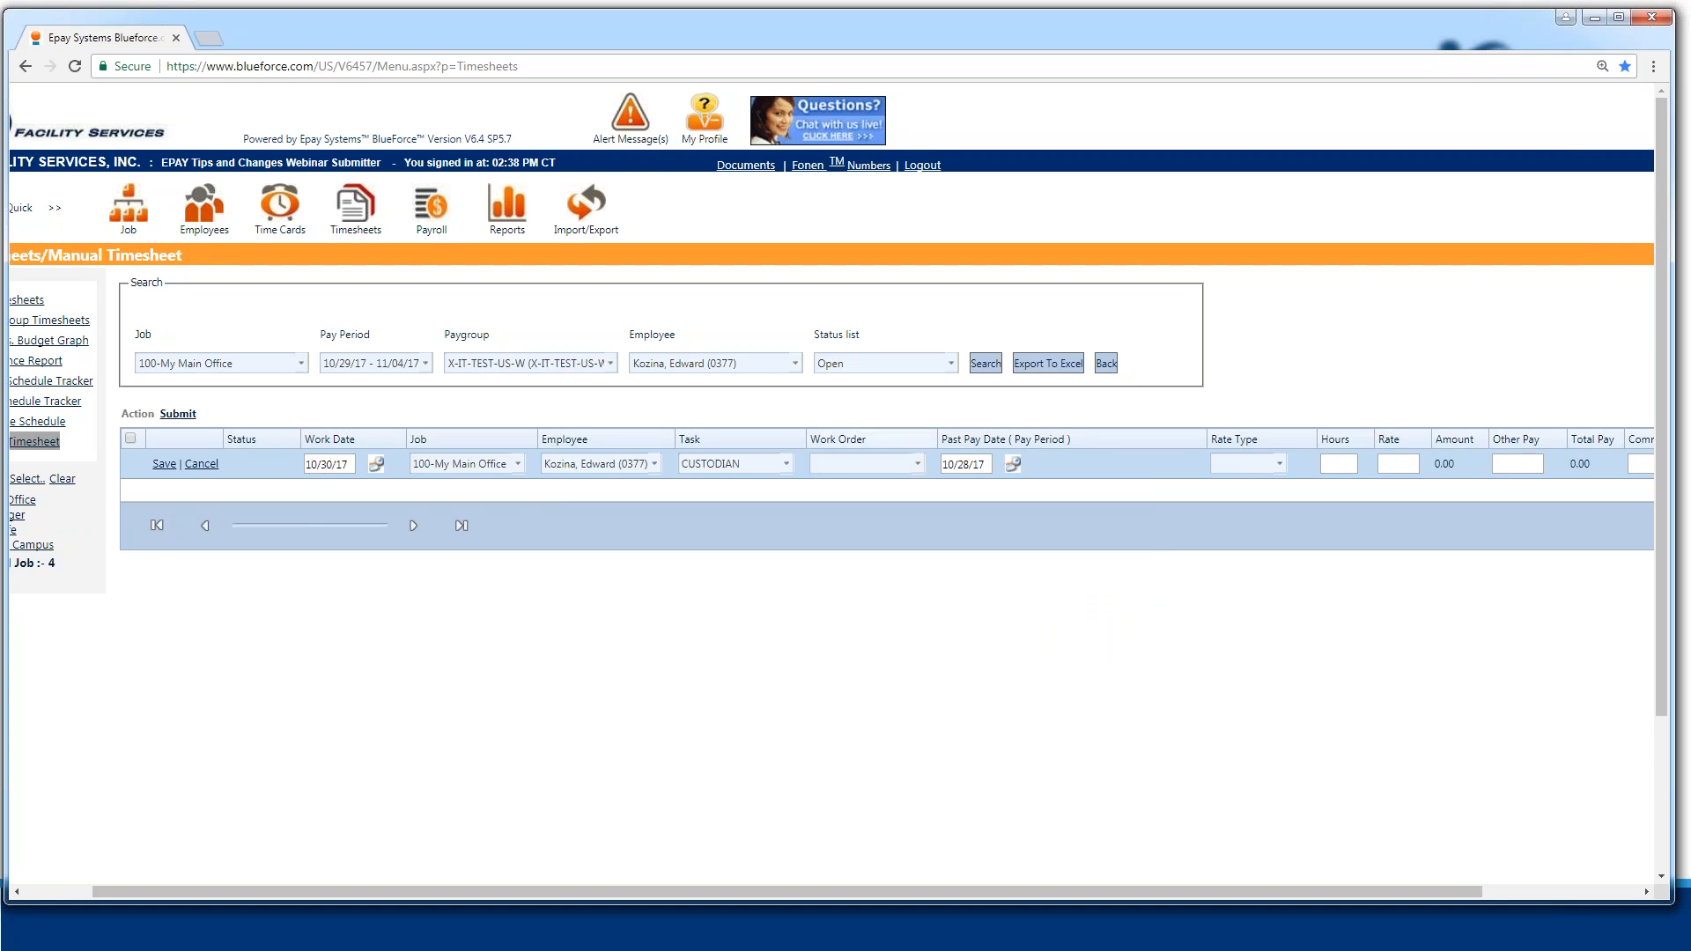
left_click(1013, 466)
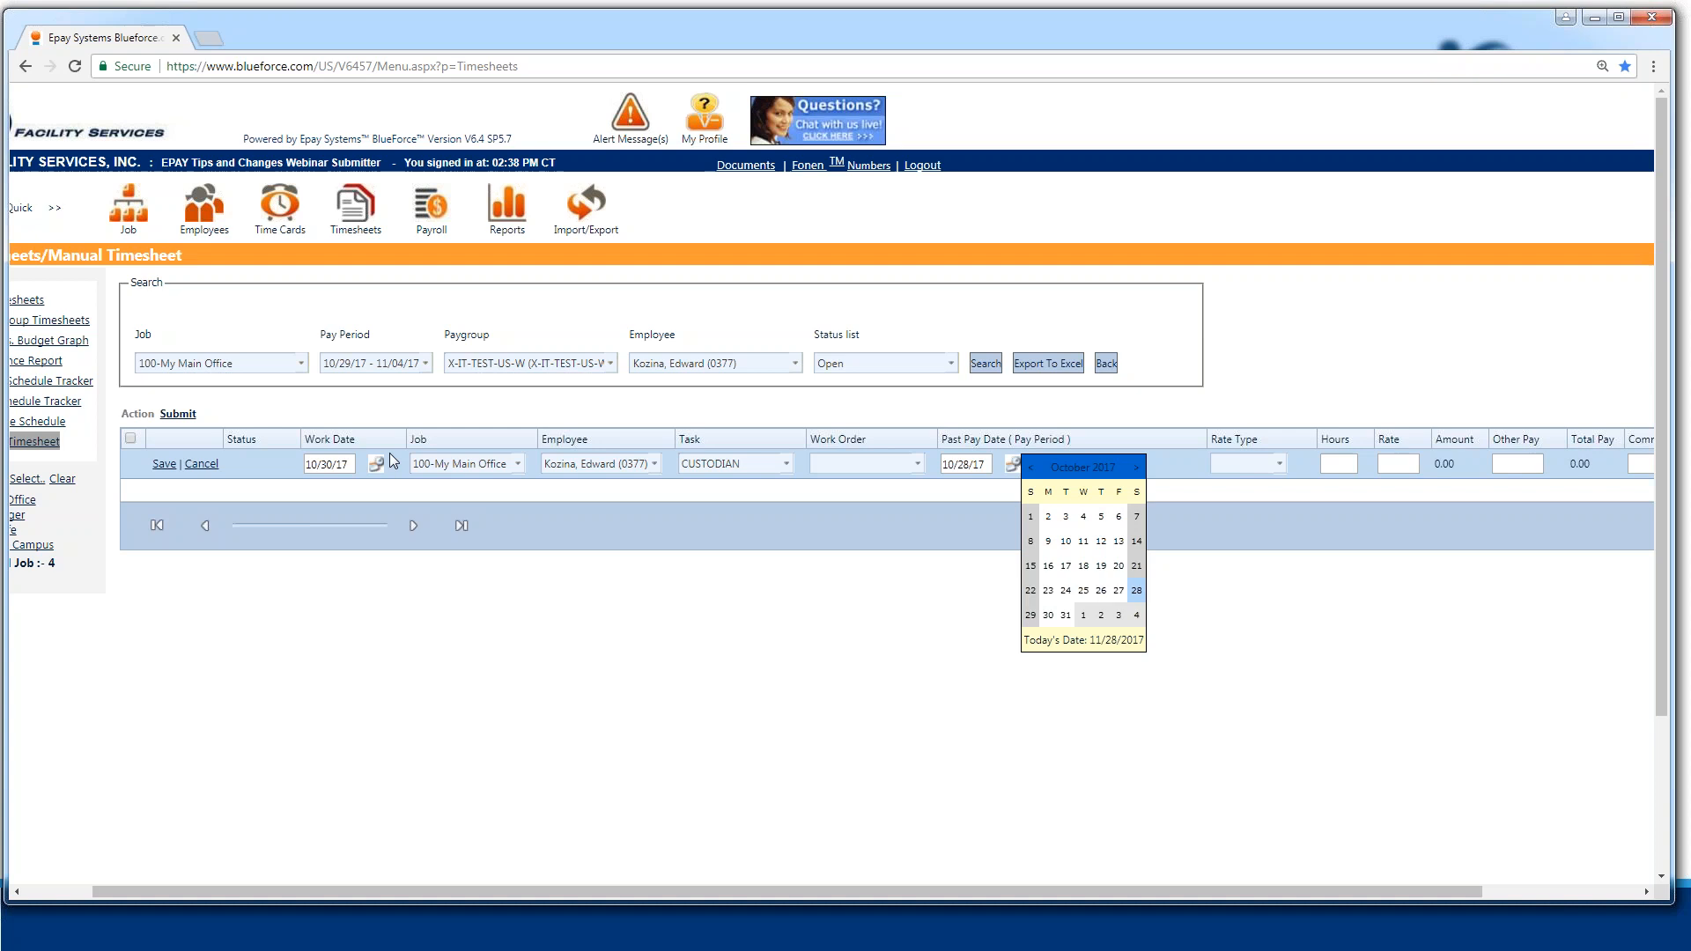
left_click(1136, 591)
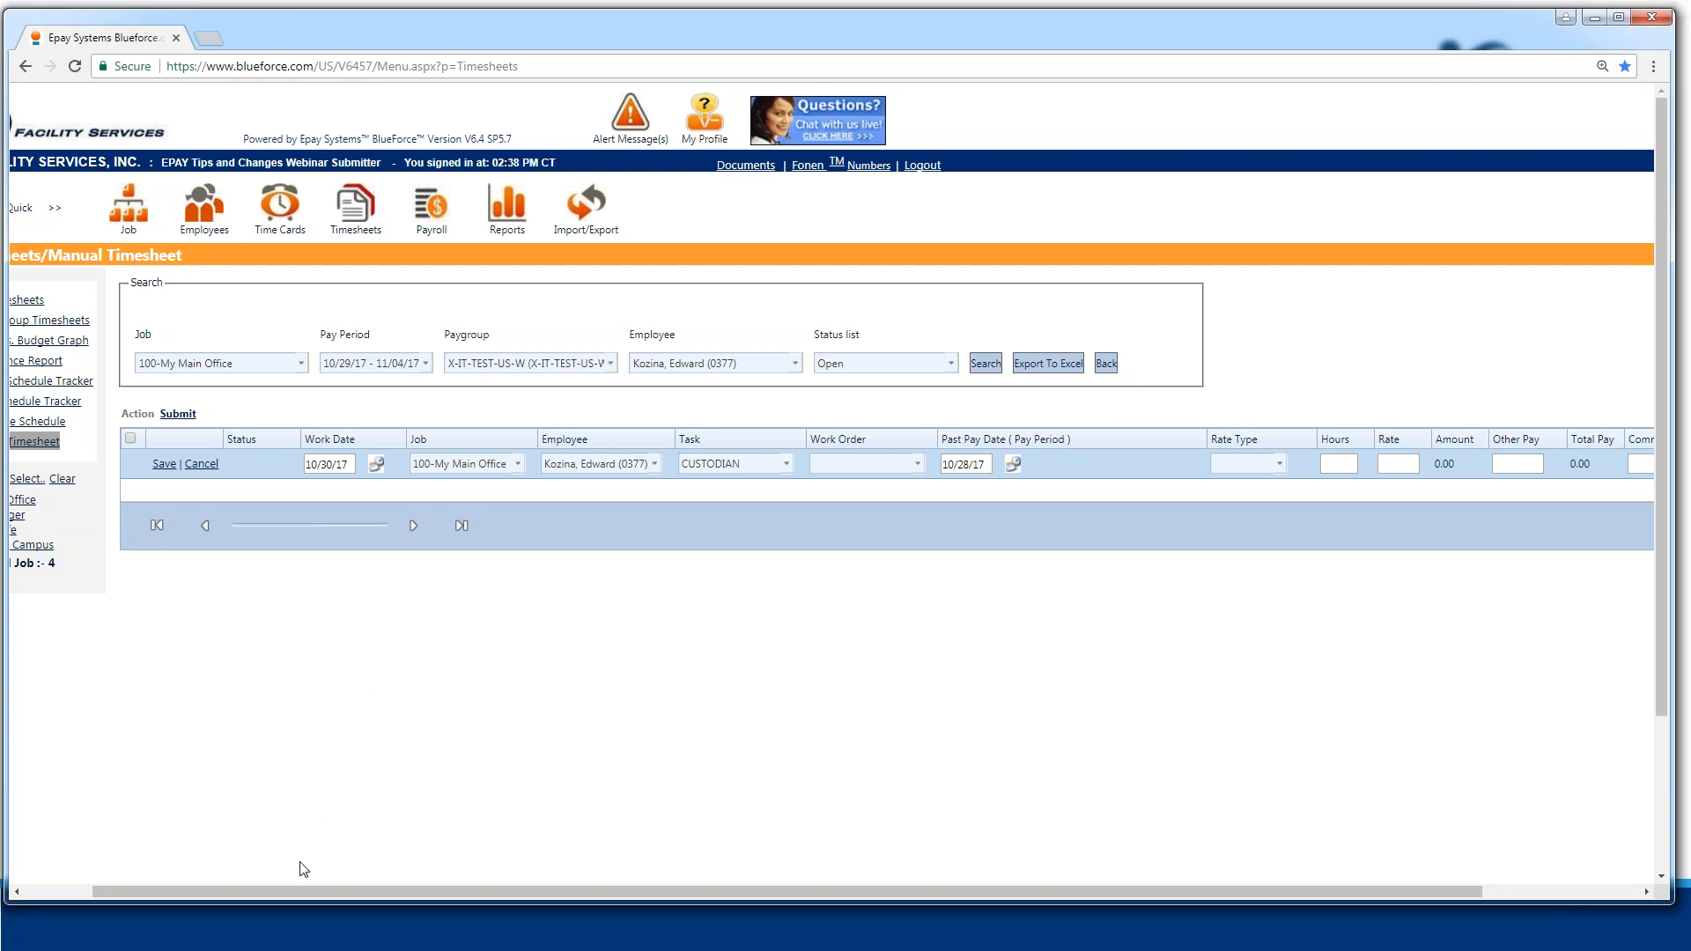
mouse_move(282, 889)
left_mouse_down()
mouse_move(157, 885)
mouse_move(290, 897)
left_mouse_up()
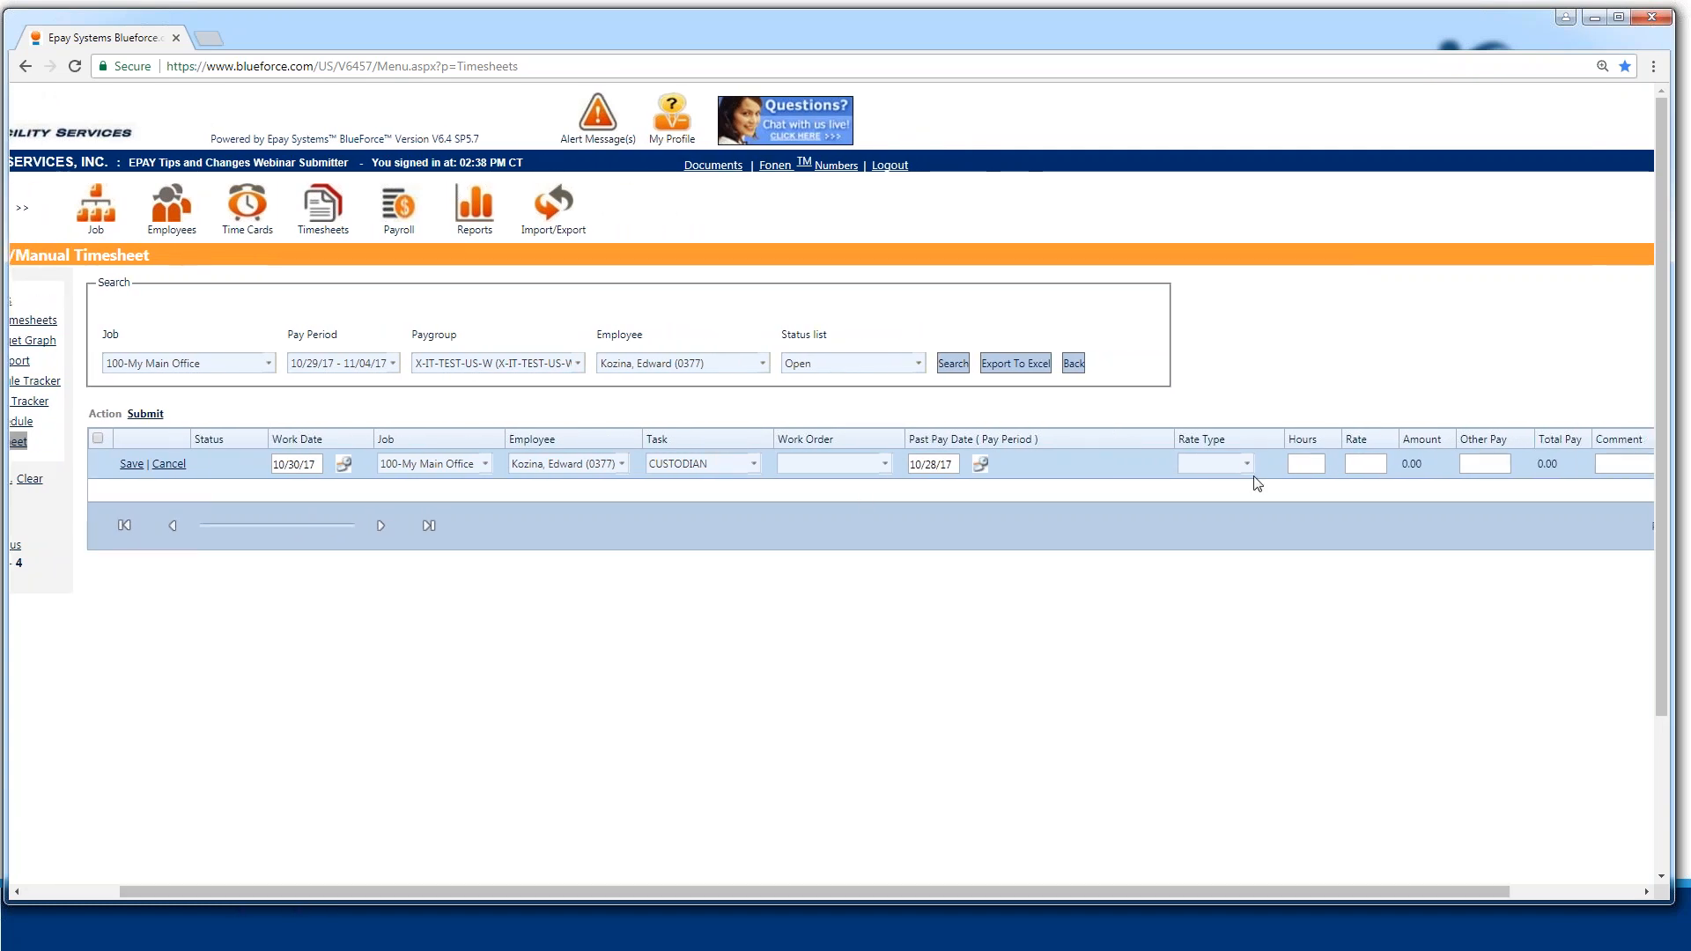
- Look through the rate type options for the new entry and set its rate type to REGULAR
left_click_drag(886, 880, 984, 885)
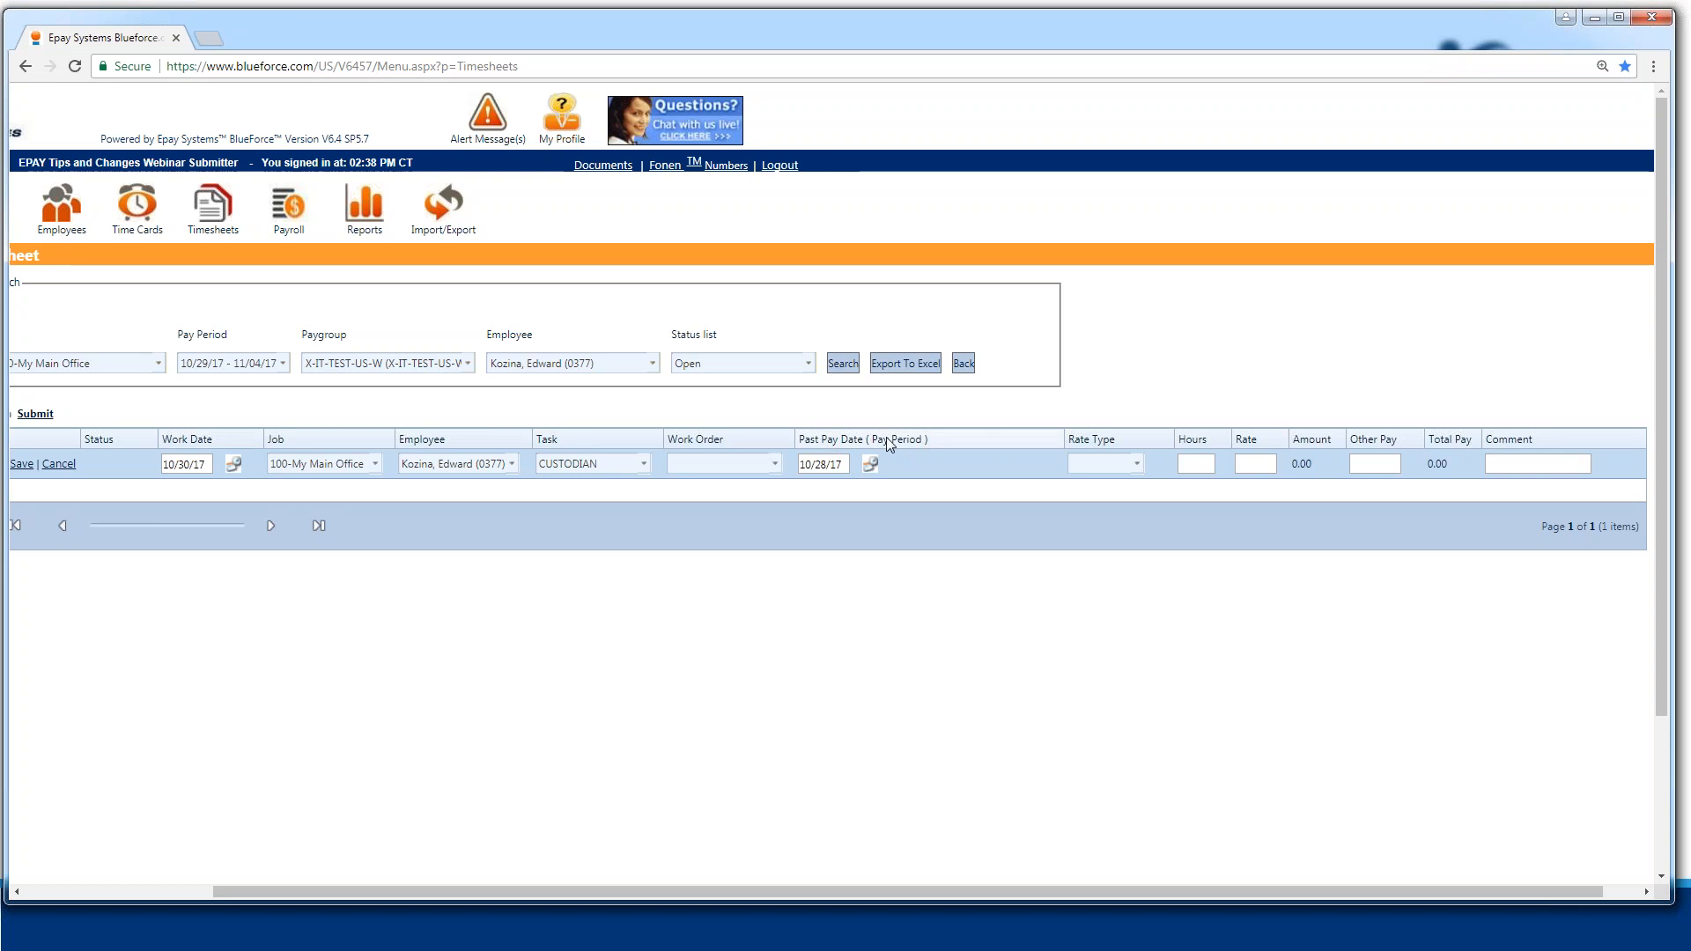
left_click(1136, 464)
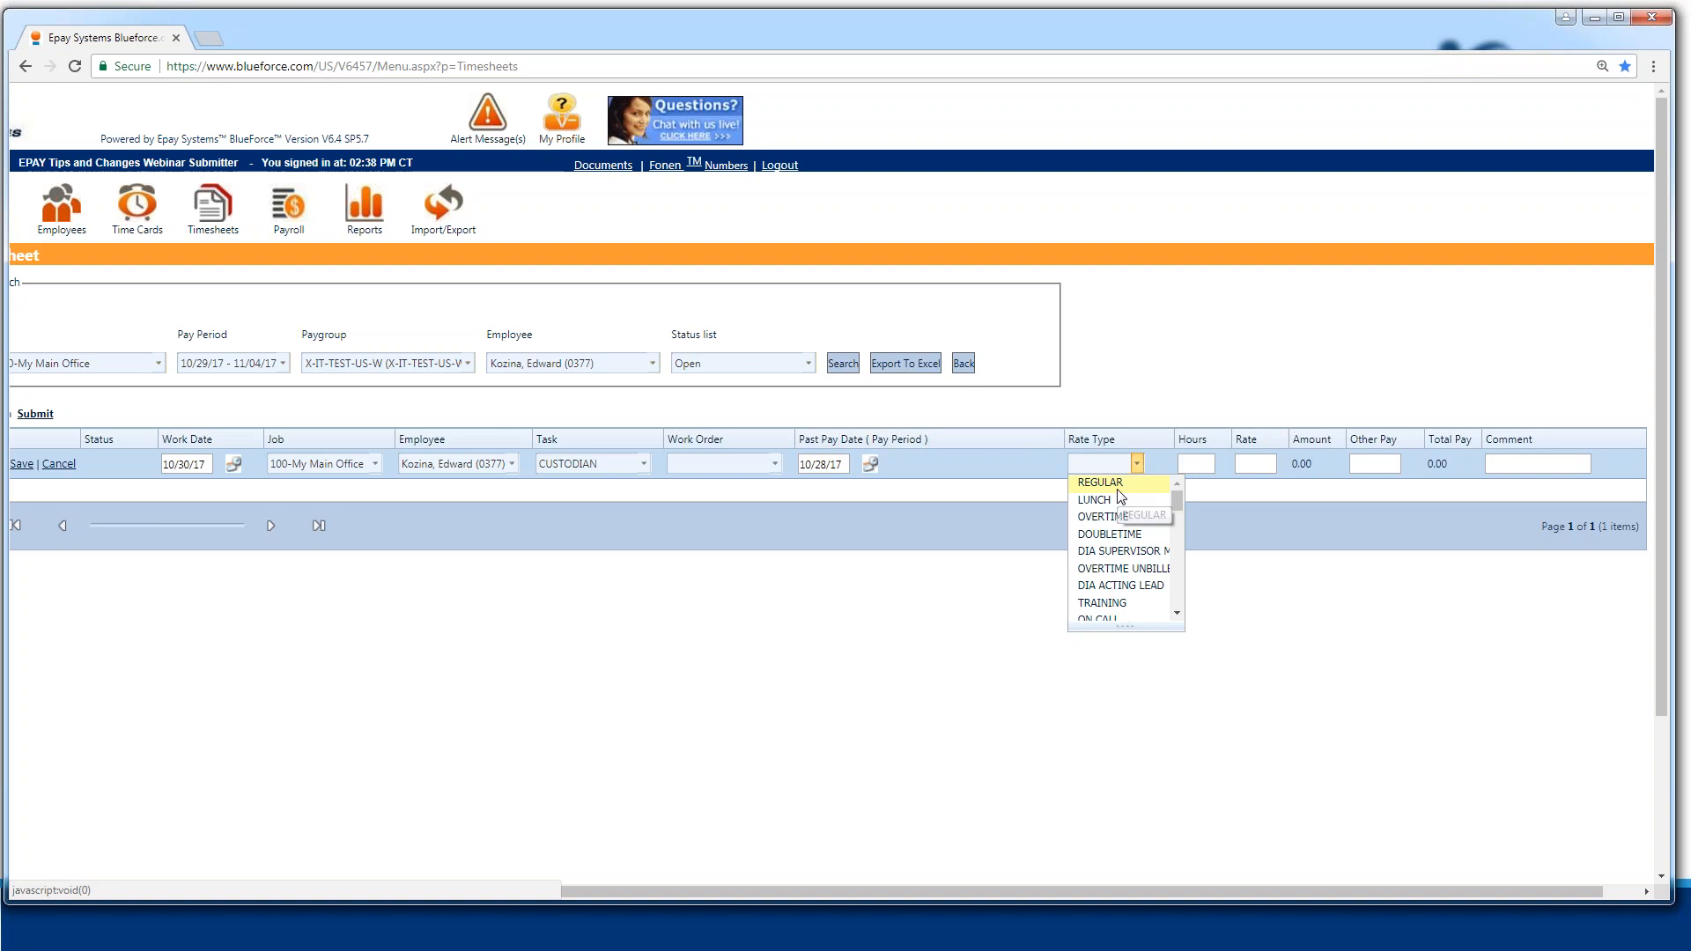
left_click(1177, 613)
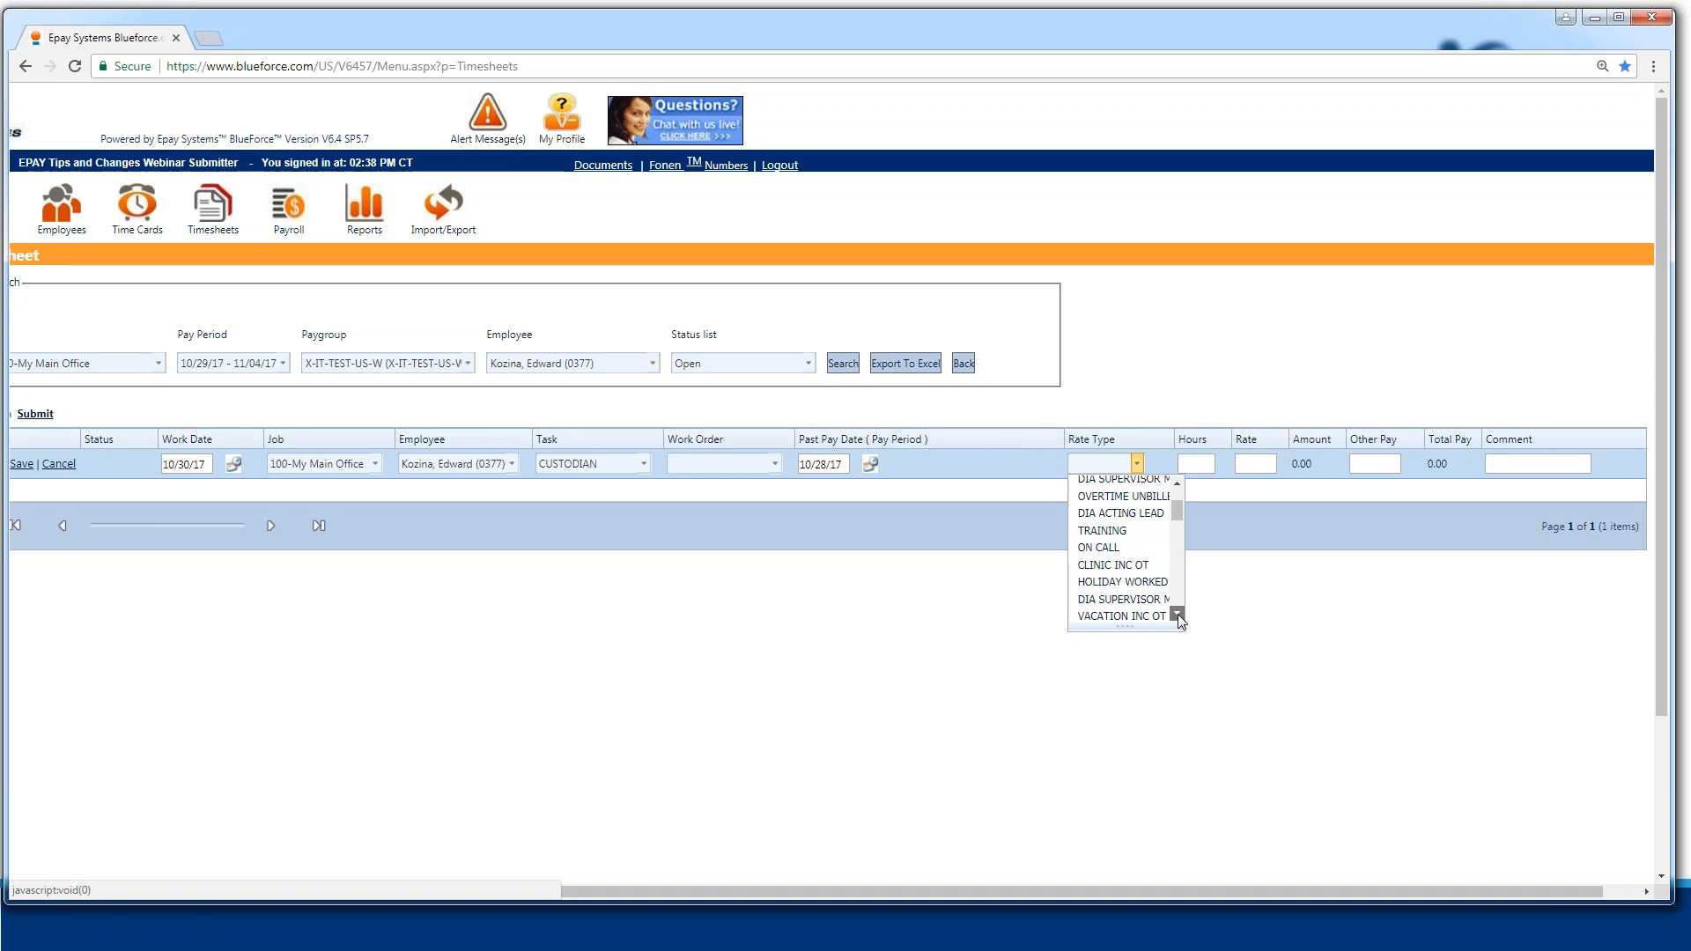
left_click(1176, 615)
left_click(1176, 615)
left_click(1176, 614)
left_click(1178, 485)
left_click(1178, 485)
left_click(1179, 485)
left_click(1178, 484)
left_click(1178, 484)
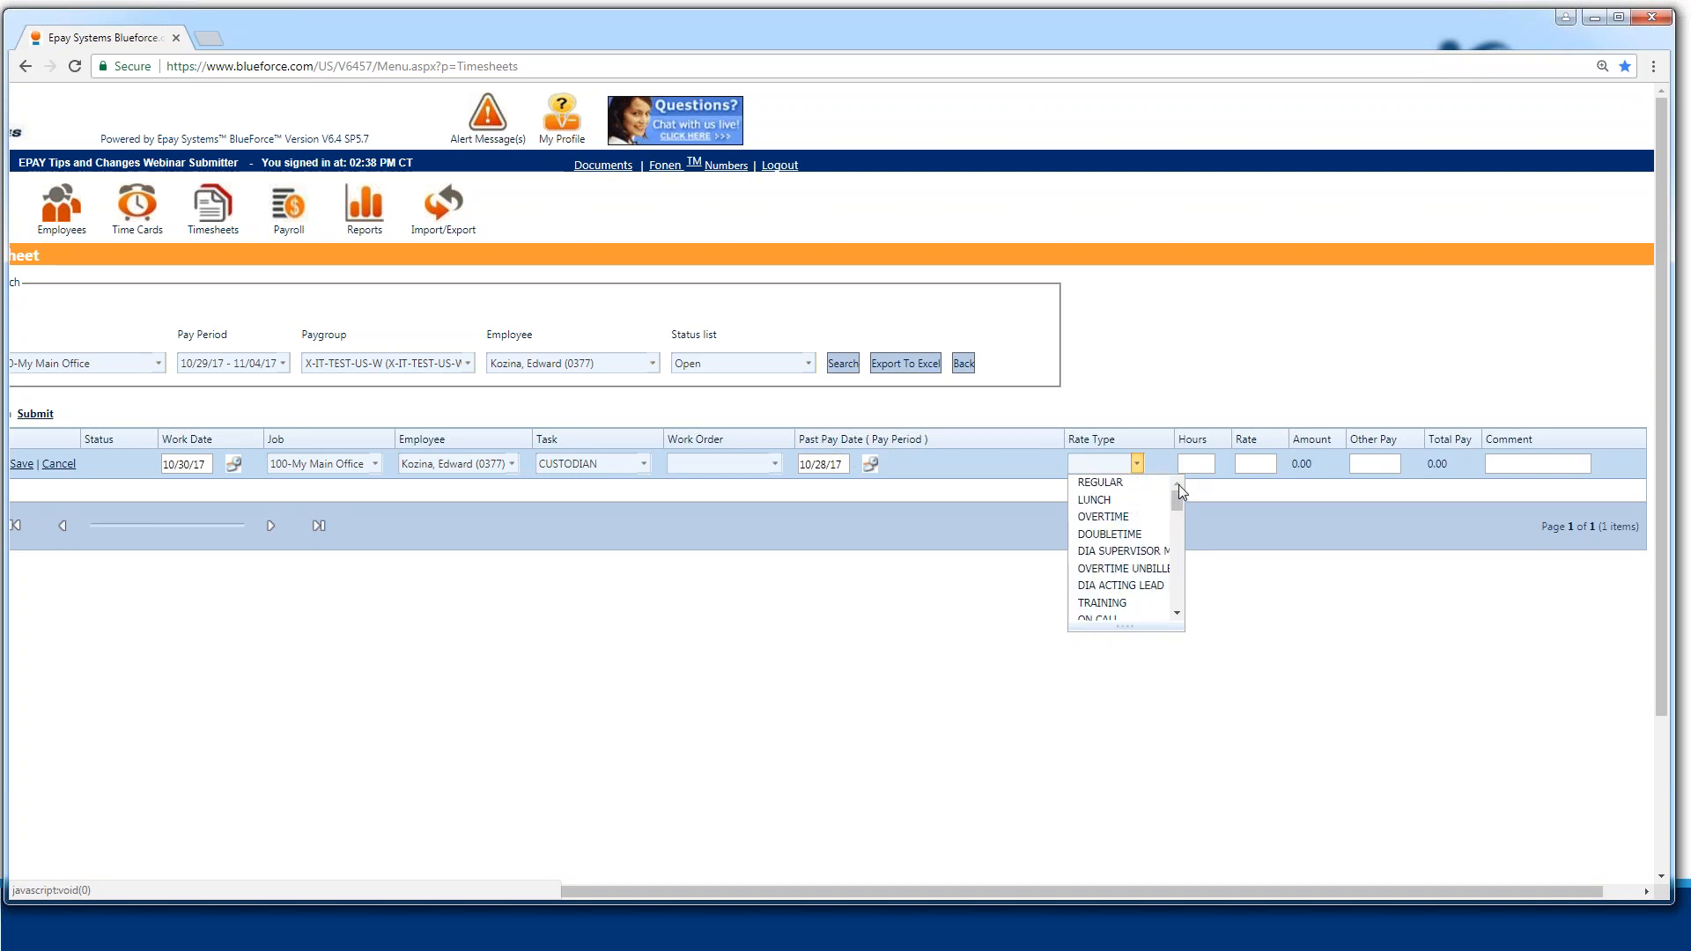
left_click(1109, 481)
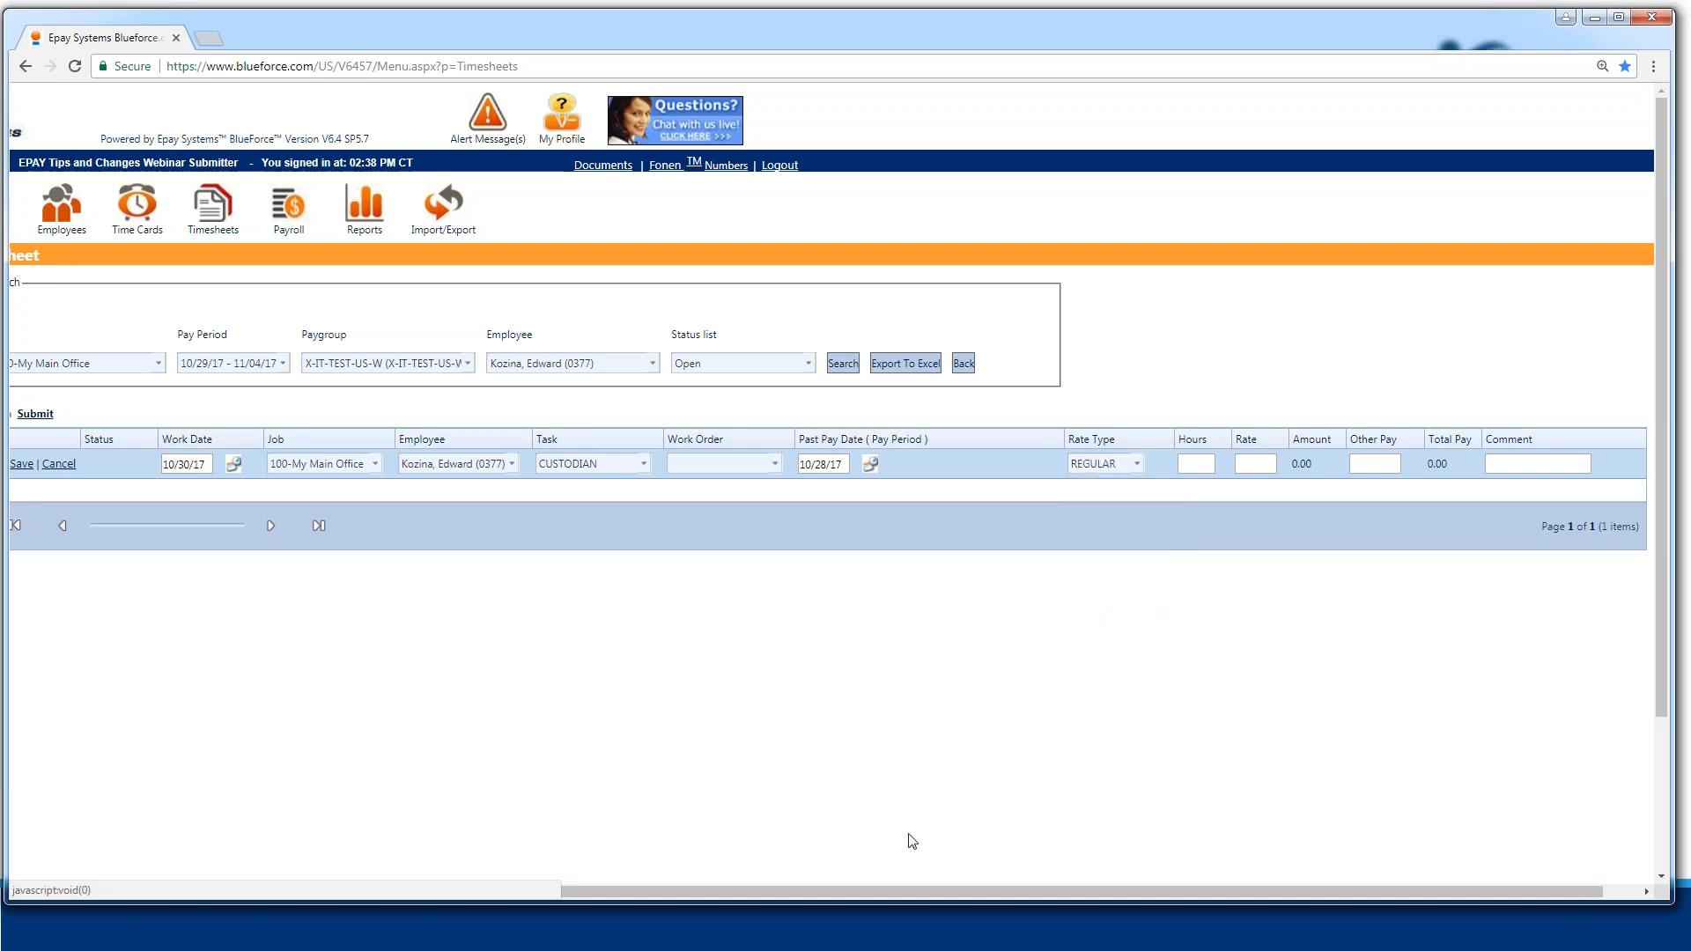
- Enter 6 hours for the new manual timesheet entry
left_click_drag(964, 891, 999, 891)
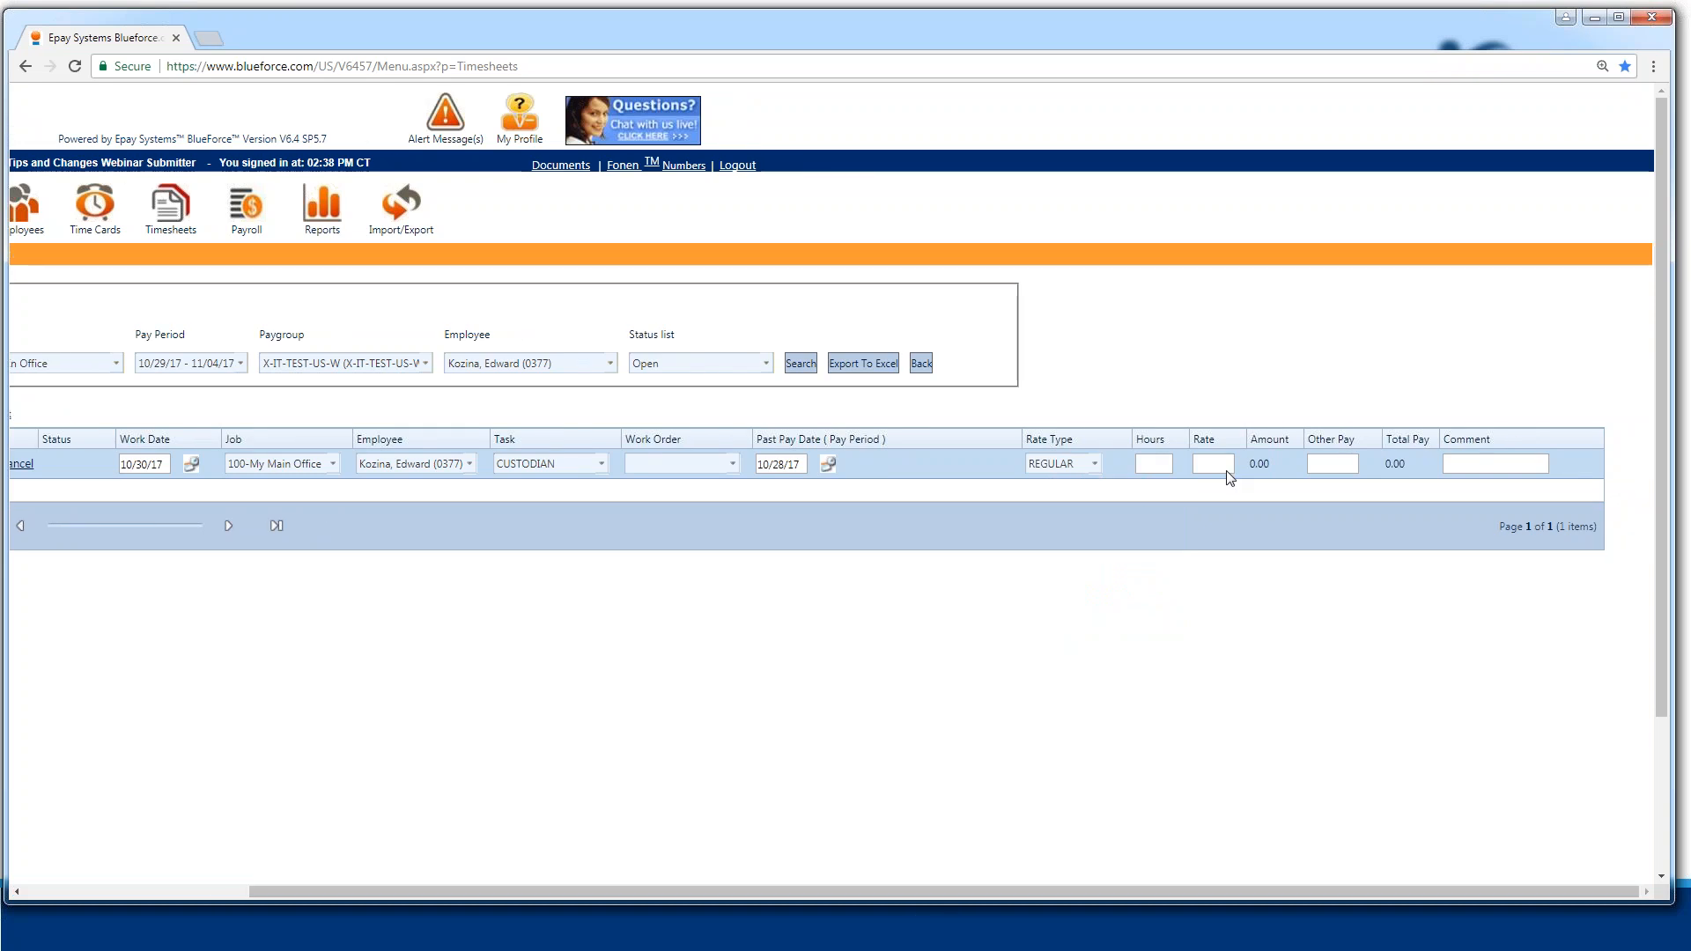
left_click(1152, 464)
type("6")
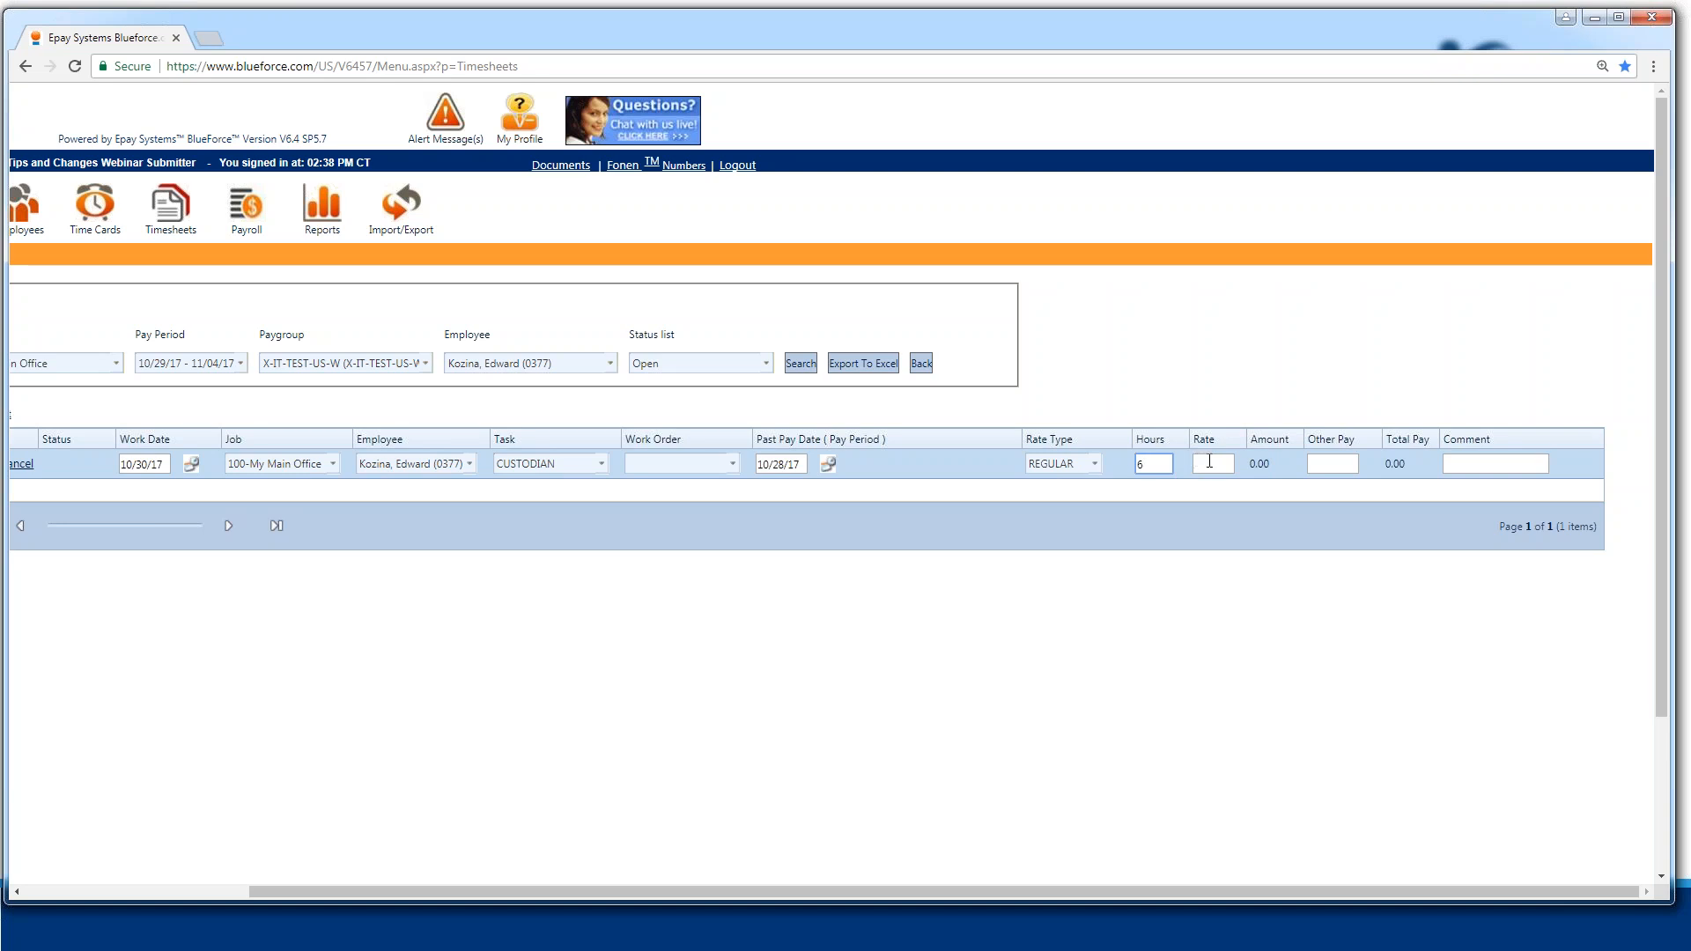
- Enter the comment "Missed Pay - No time entered" for the new entry
left_click(1476, 464)
type("Missed")
type(" Pay")
type(" - ")
type("No ")
type("time")
type(" entered")
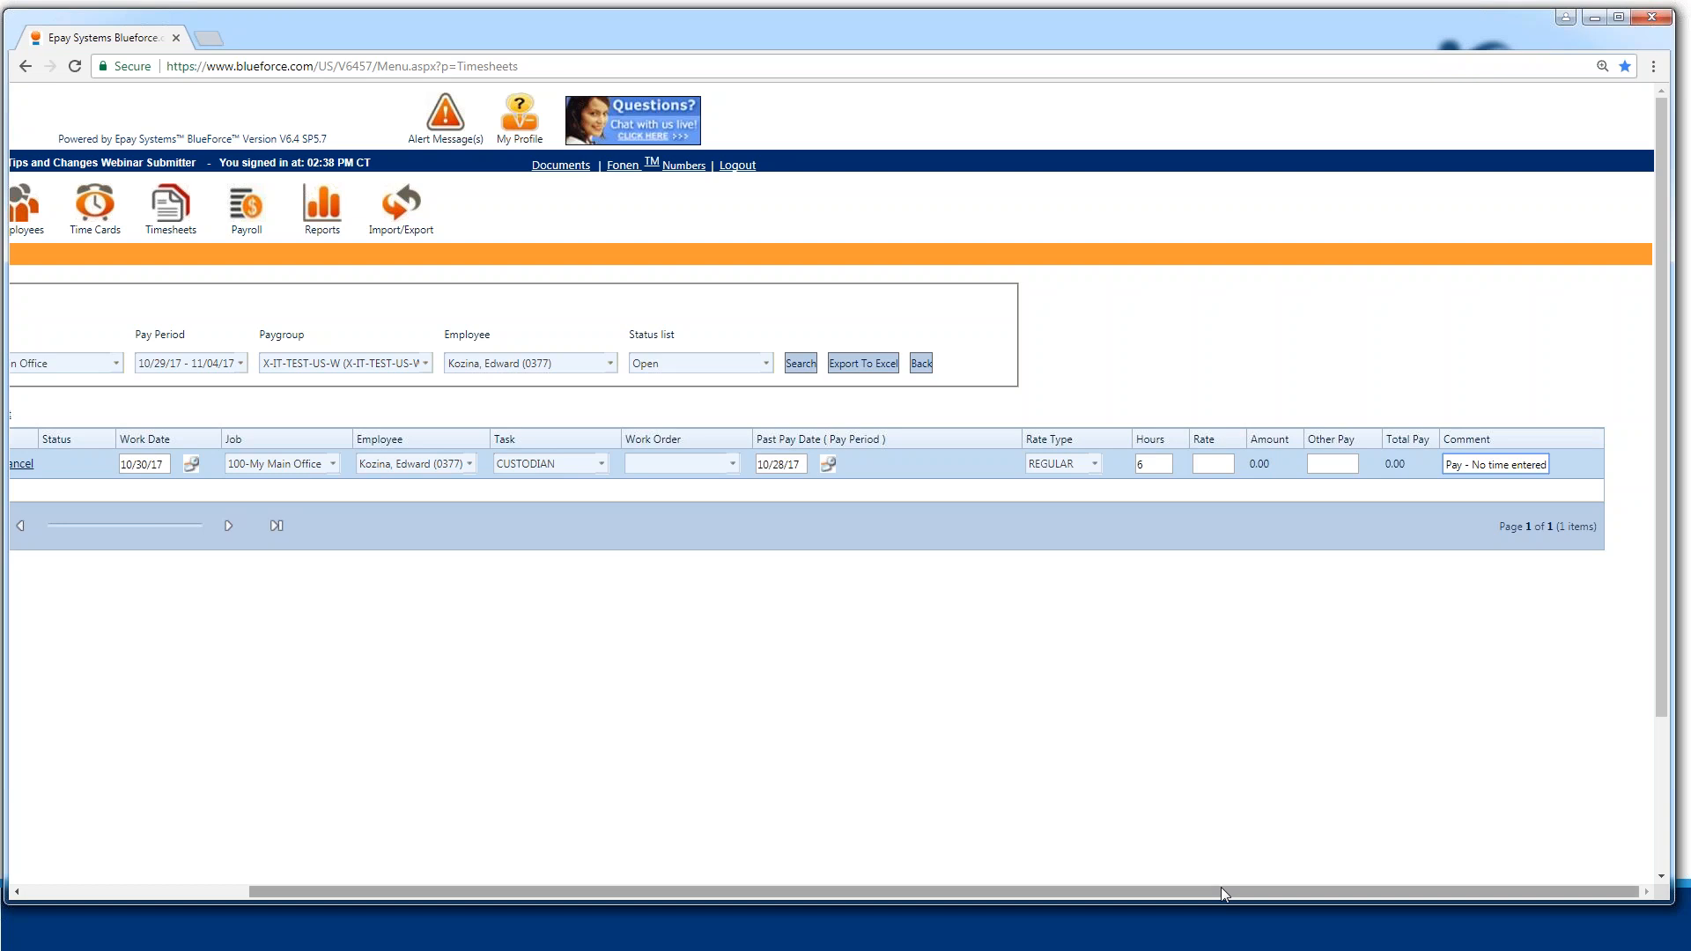
- Save the manual timesheet entry and review its saved row
left_click_drag(1220, 888, 1220, 887)
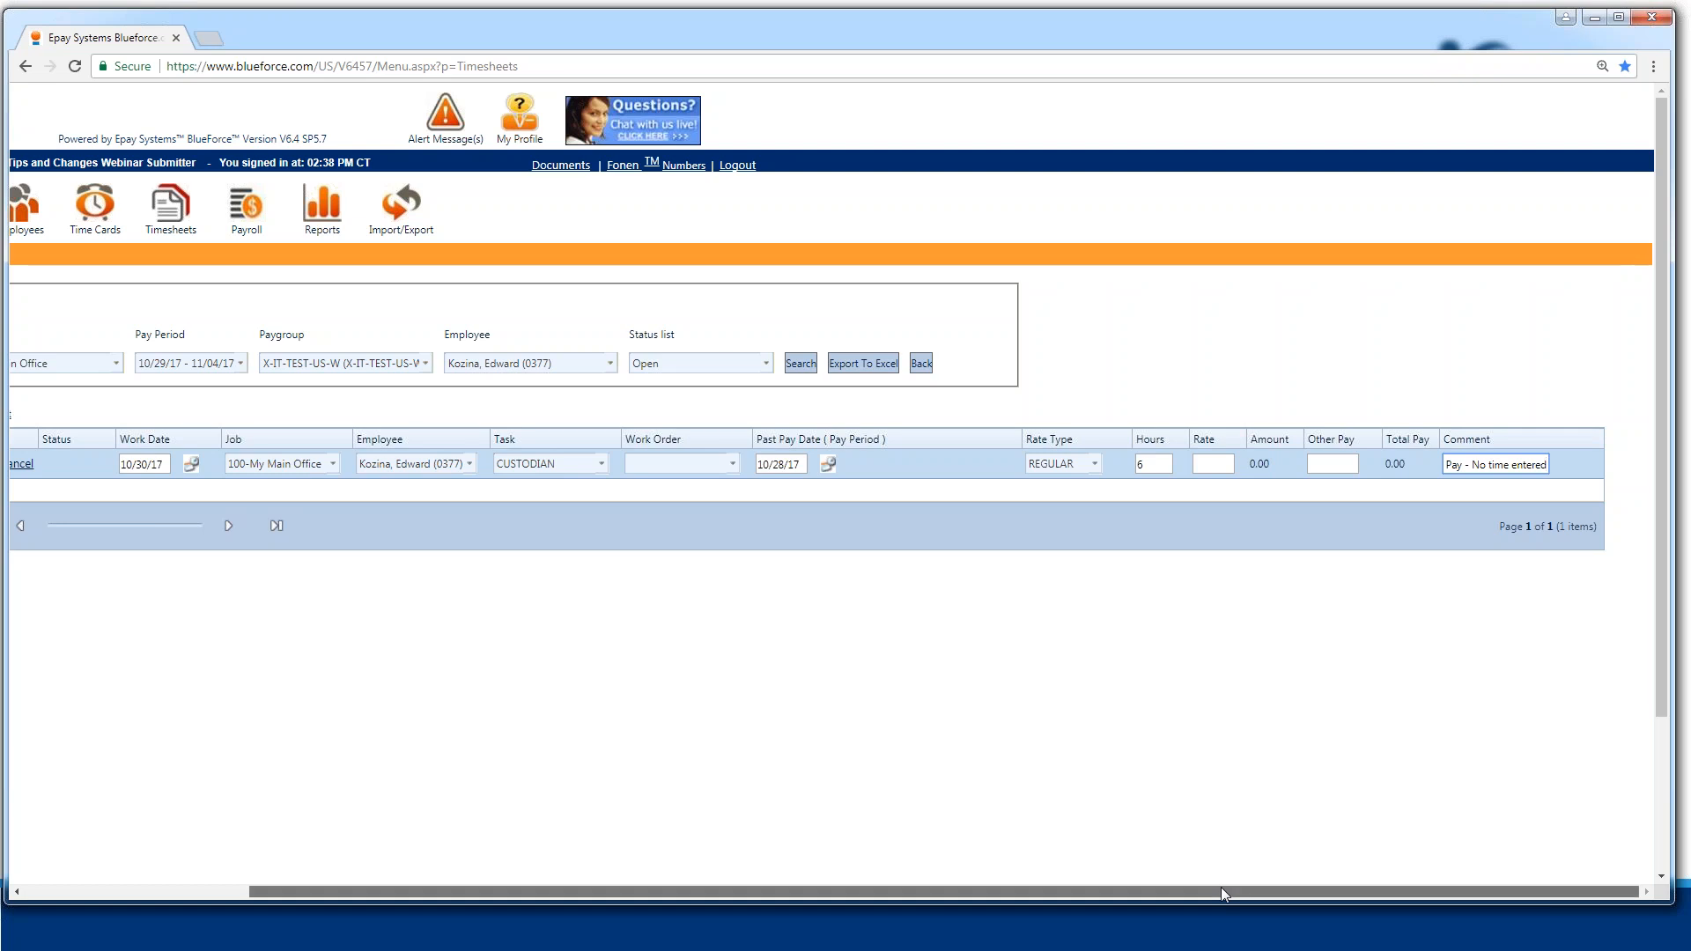
left_click_drag(1220, 888, 396, 800)
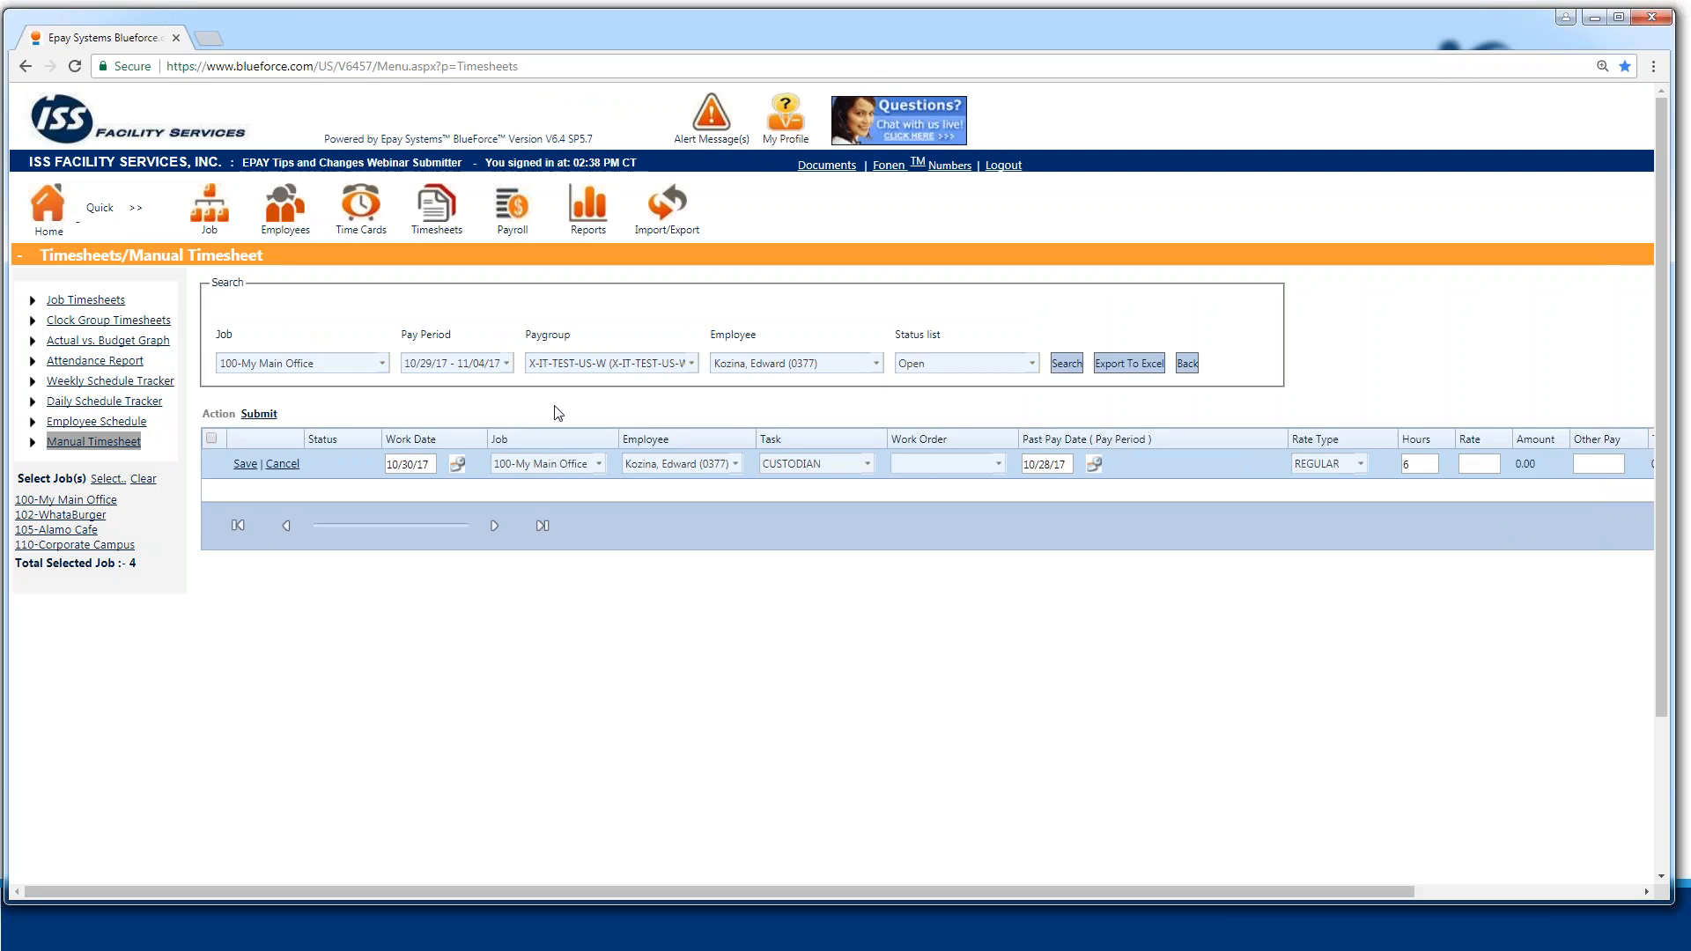
left_click(245, 467)
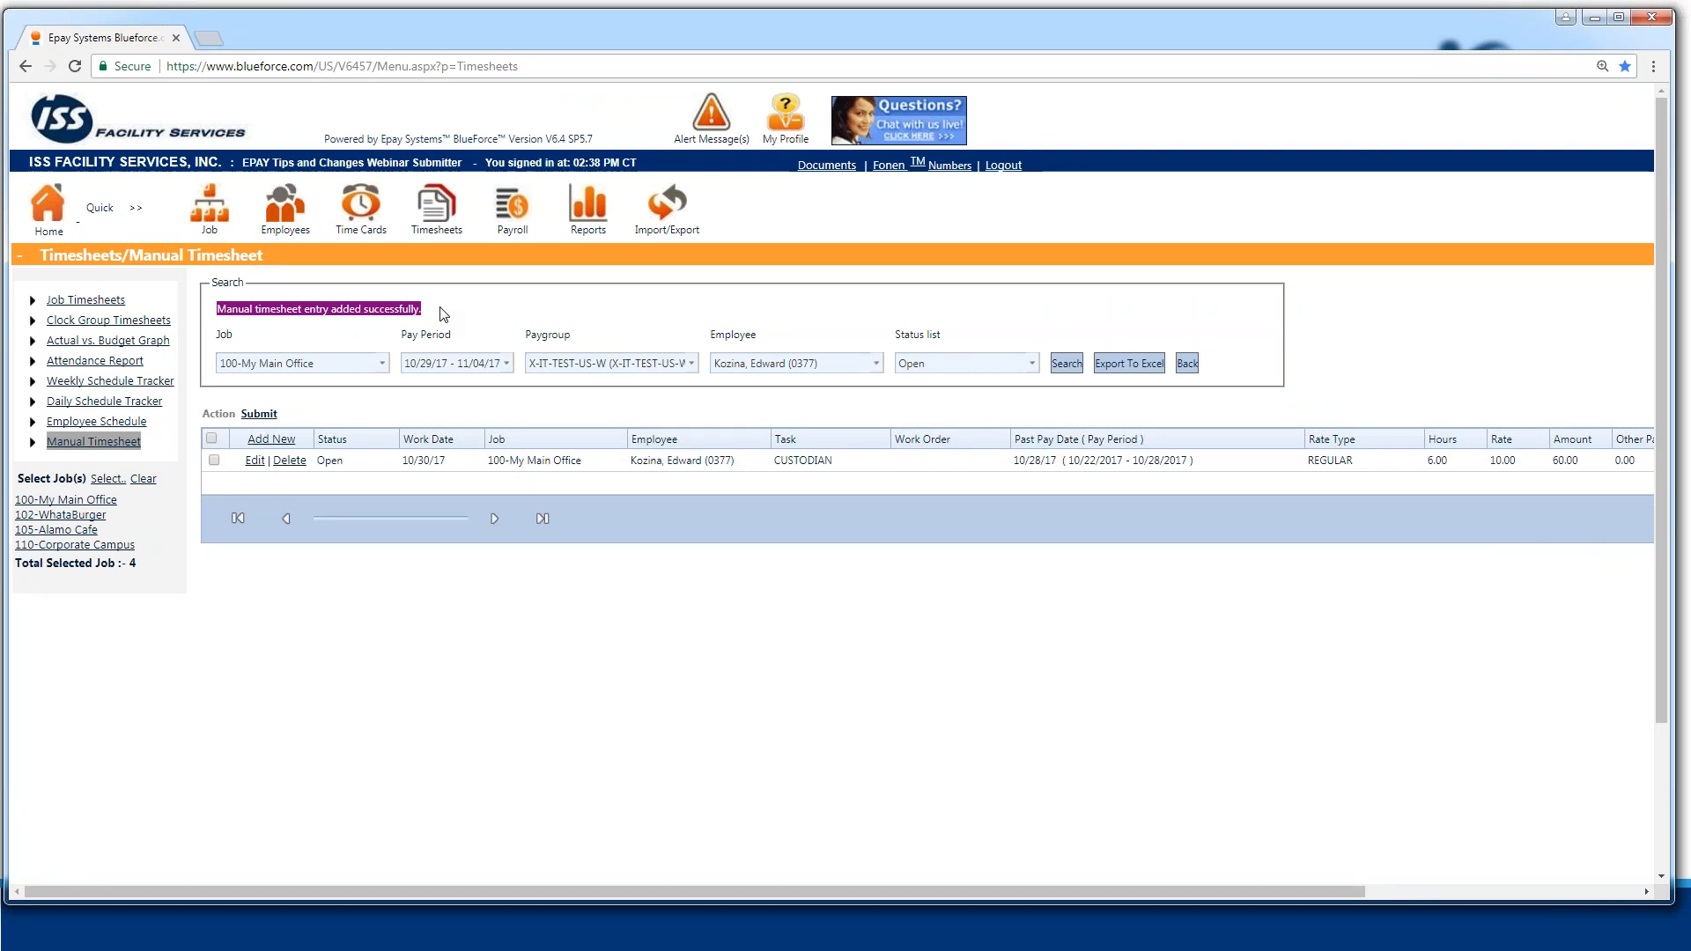
left_click_drag(543, 890, 826, 891)
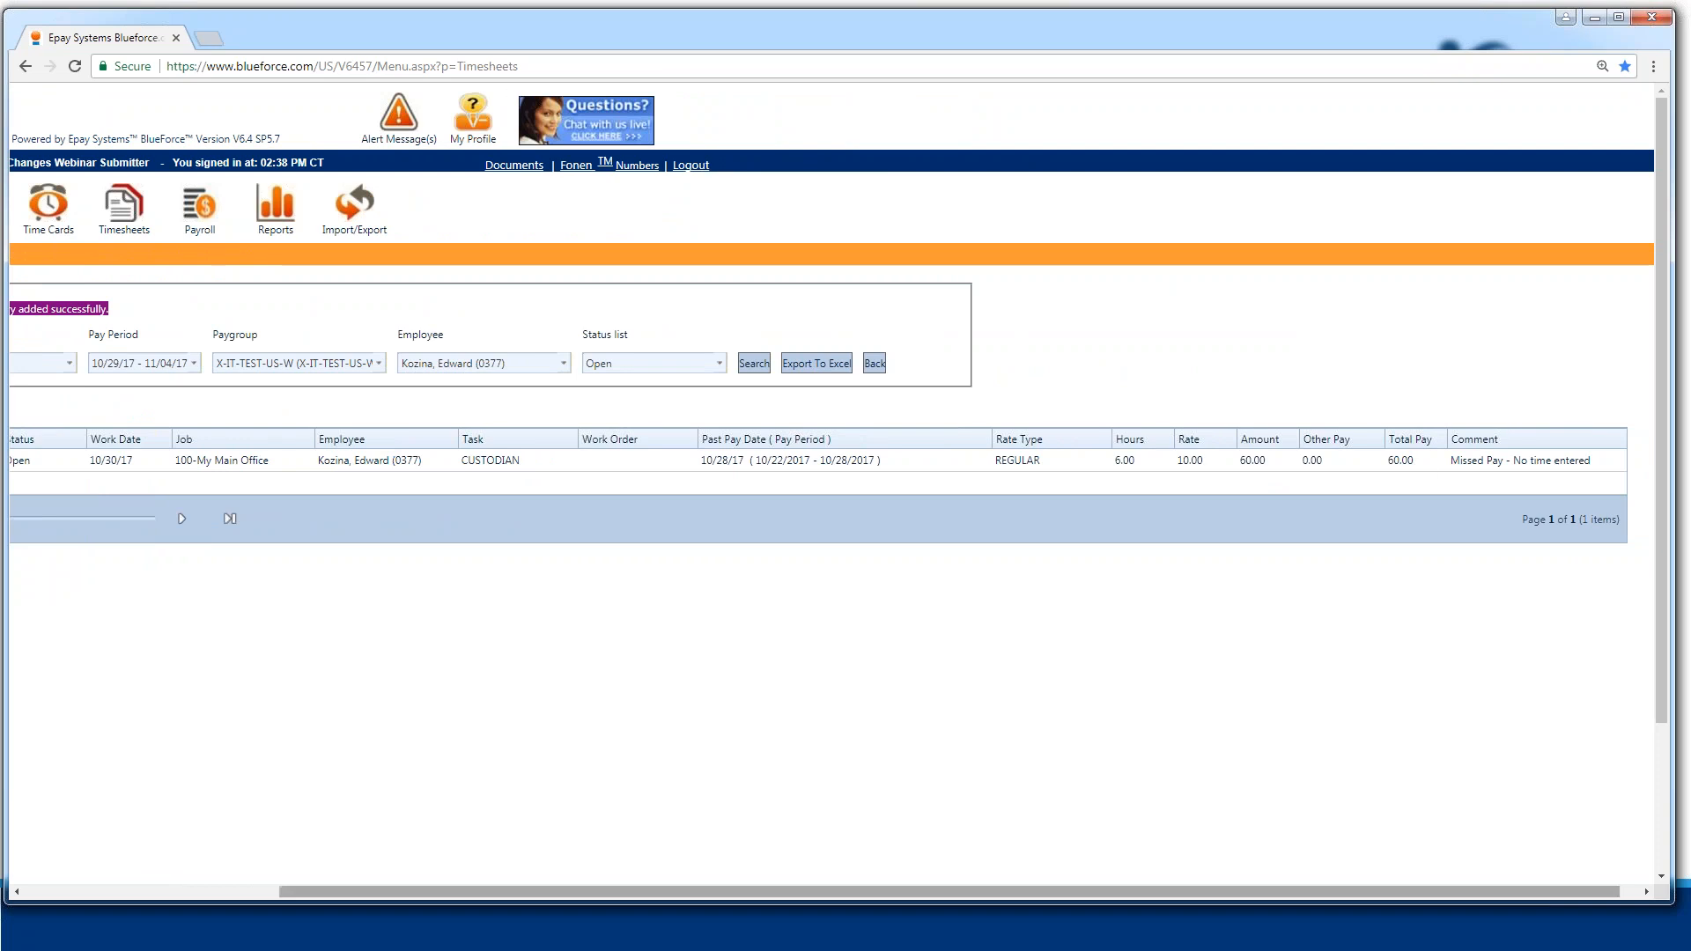
left_click_drag(987, 891, 653, 879)
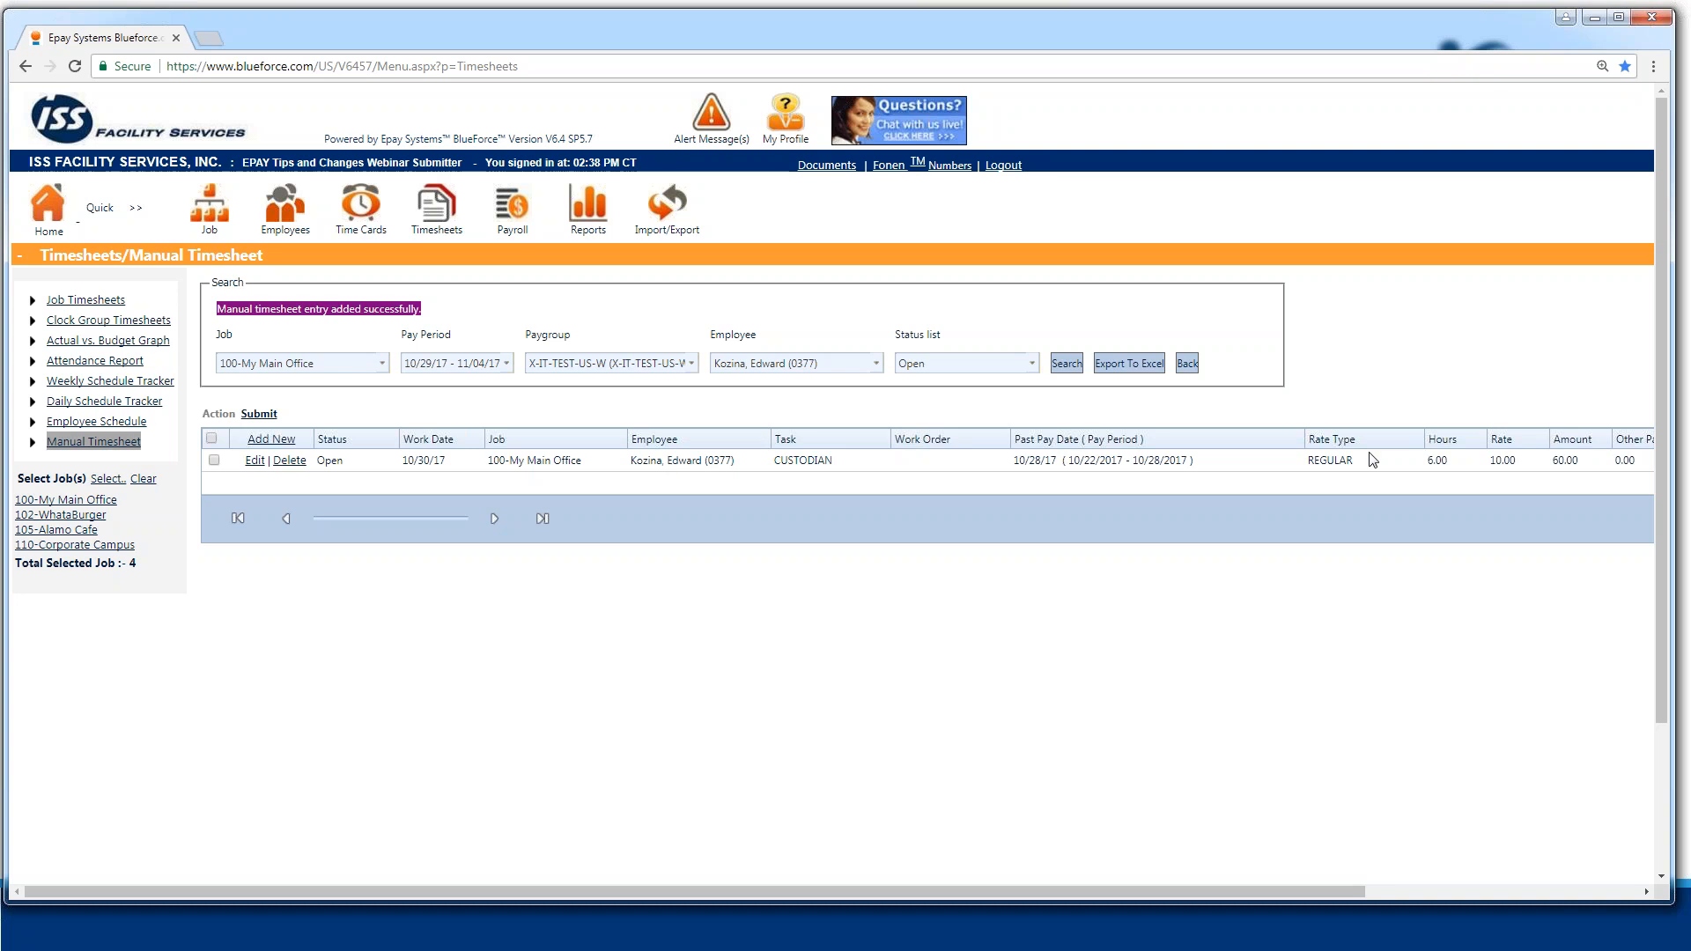
- Add a second manual timesheet entry with work date 10/31/17 and task CUSTODIAN
left_click(256, 442)
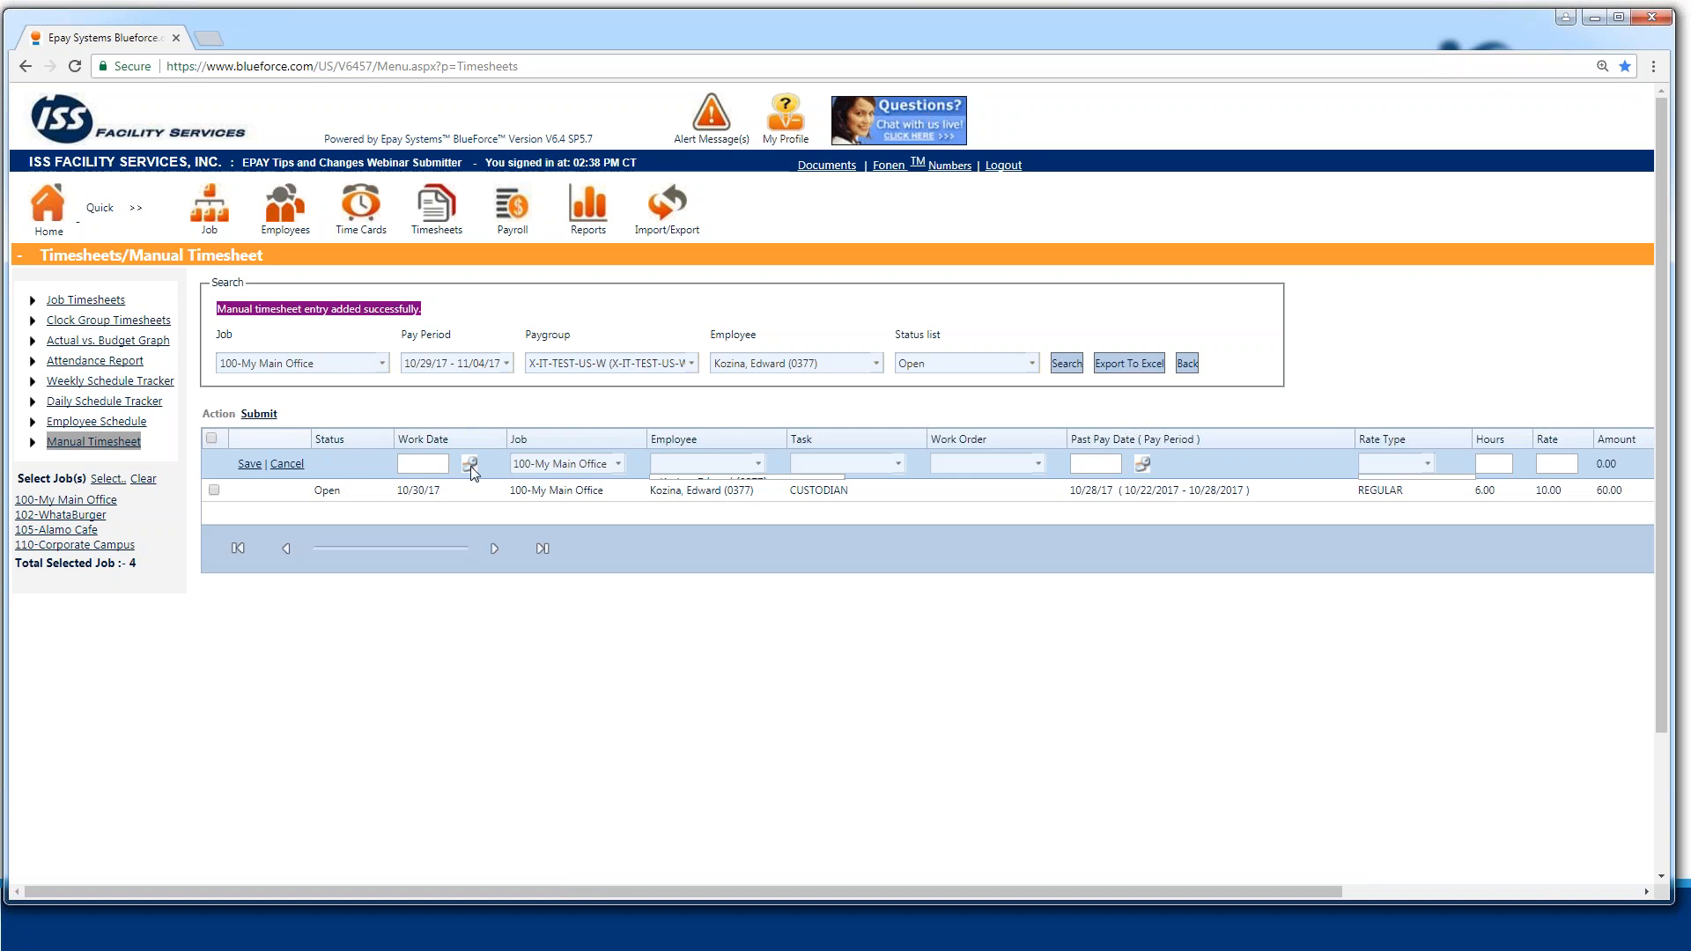
left_click(470, 466)
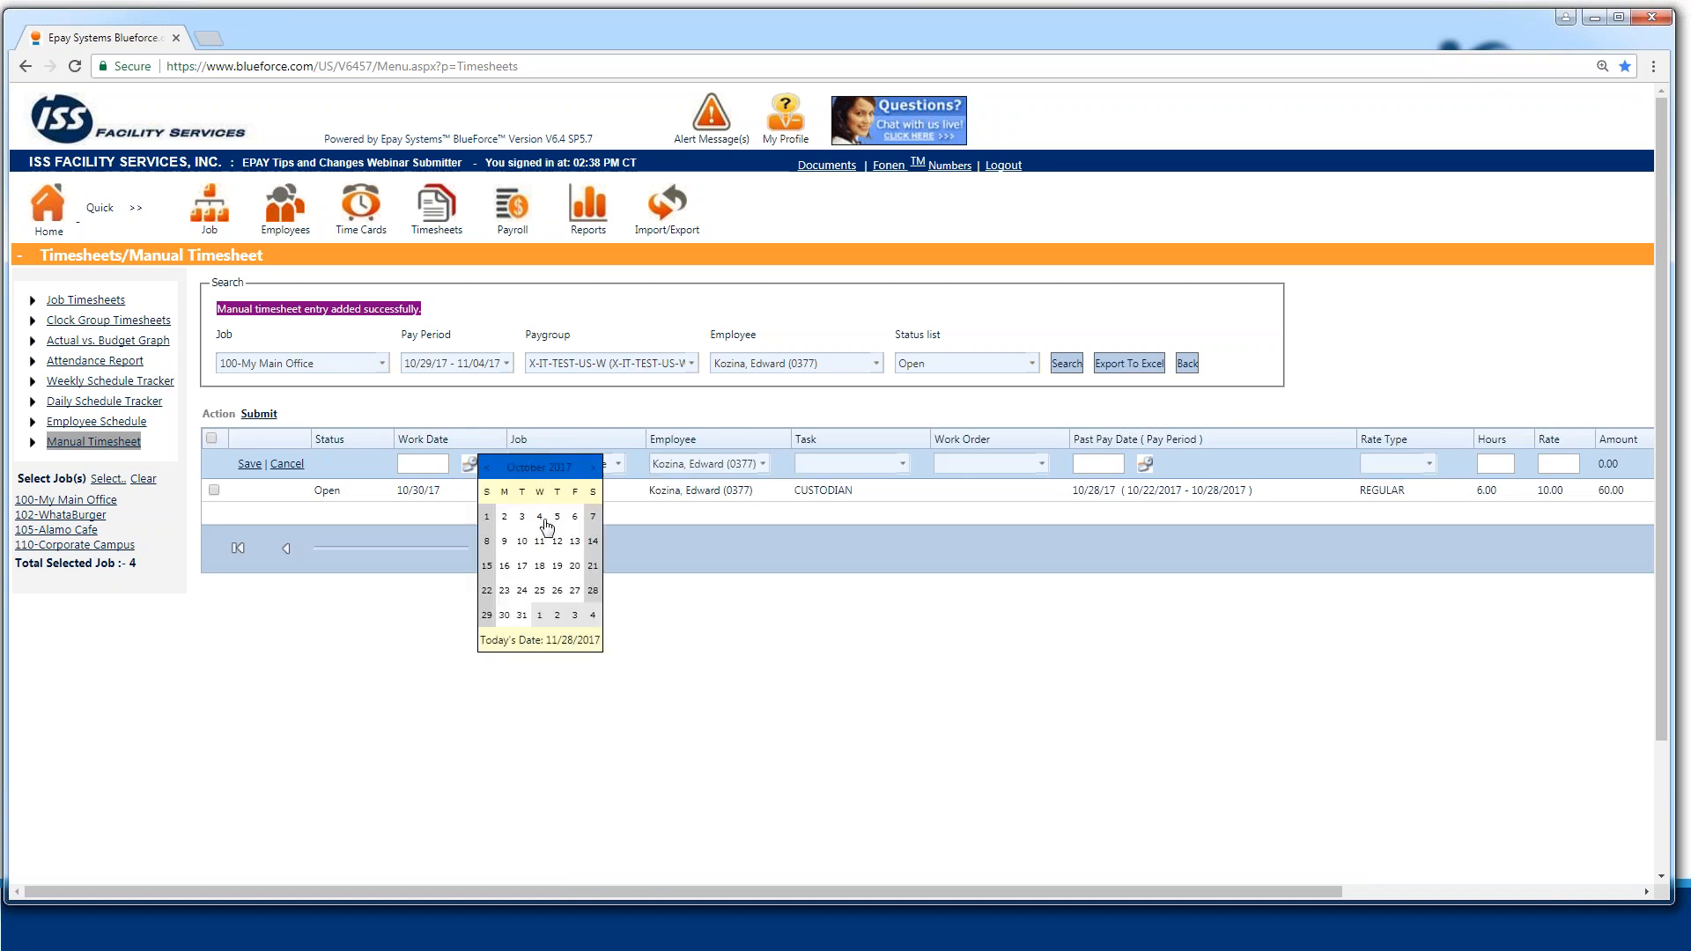
left_click(521, 614)
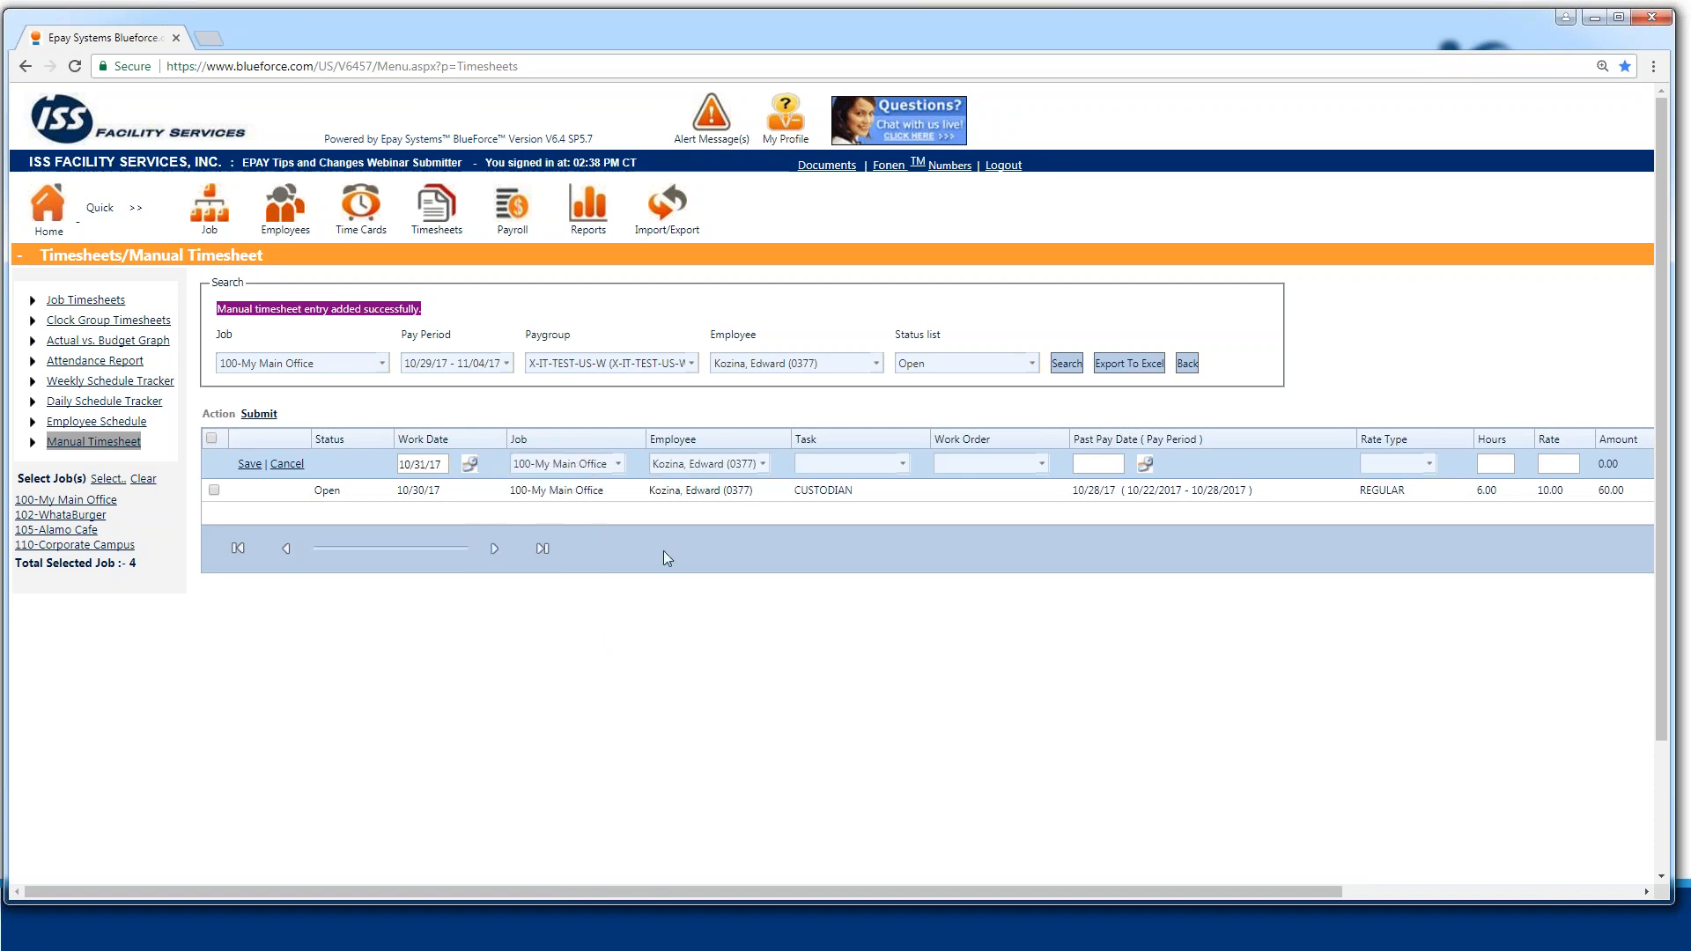
left_click(902, 470)
left_click(864, 496)
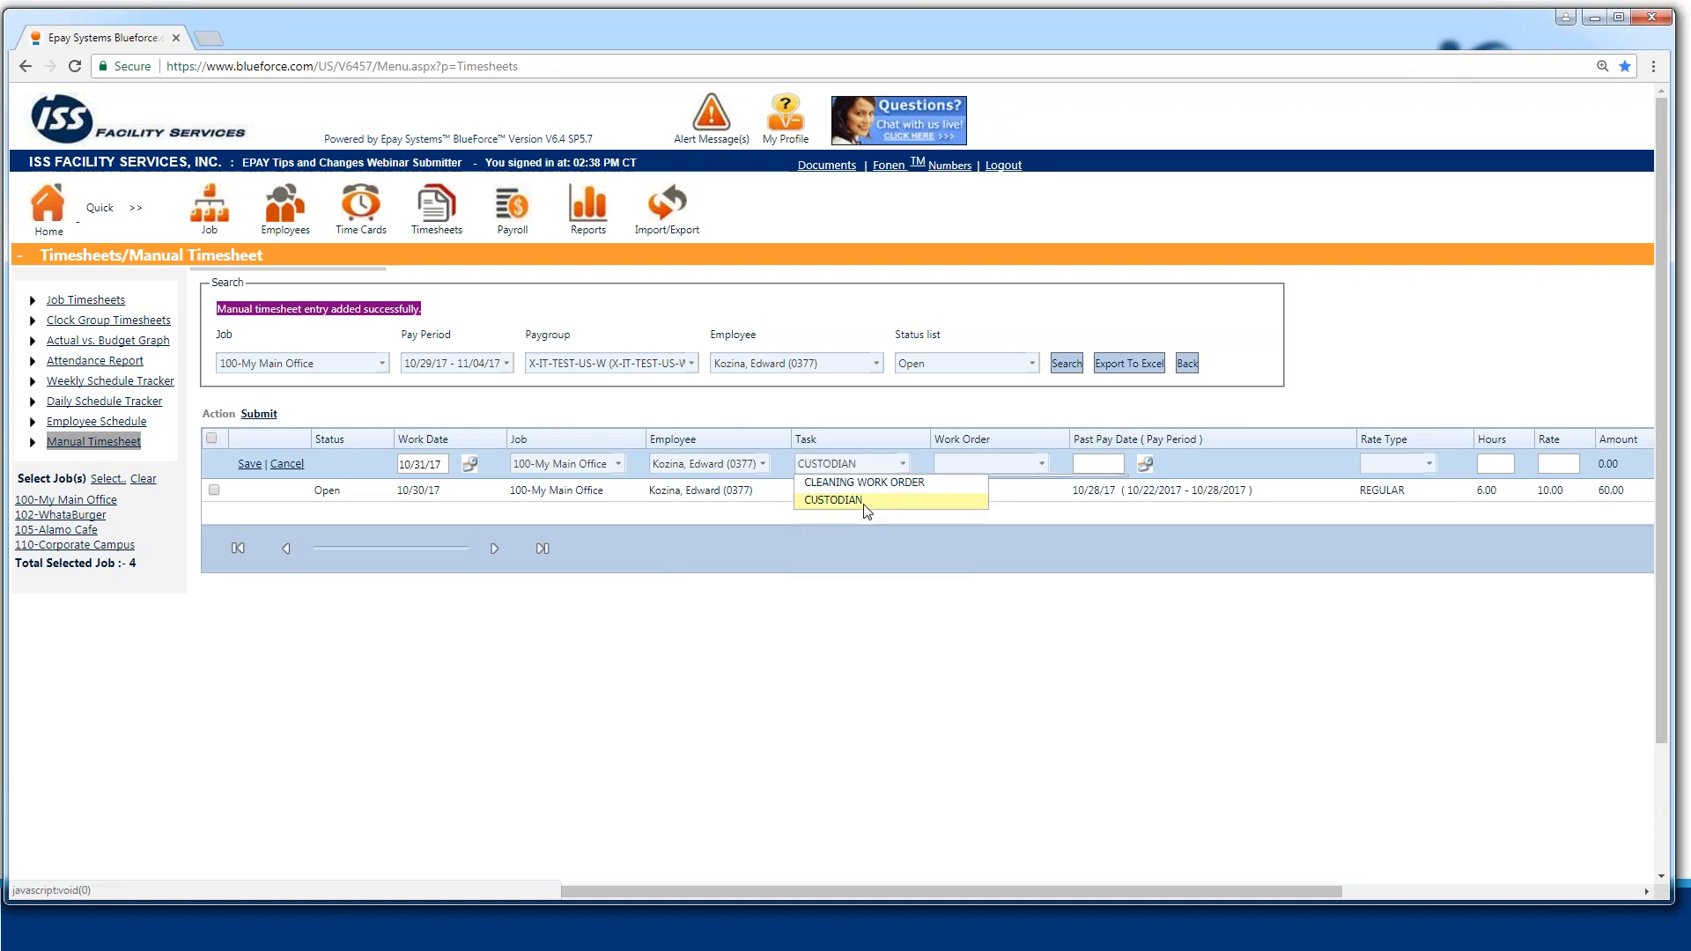
- Try 10/29/17 as the second entry's past pay date, but set it to 10/28/17 instead
left_click(1148, 464)
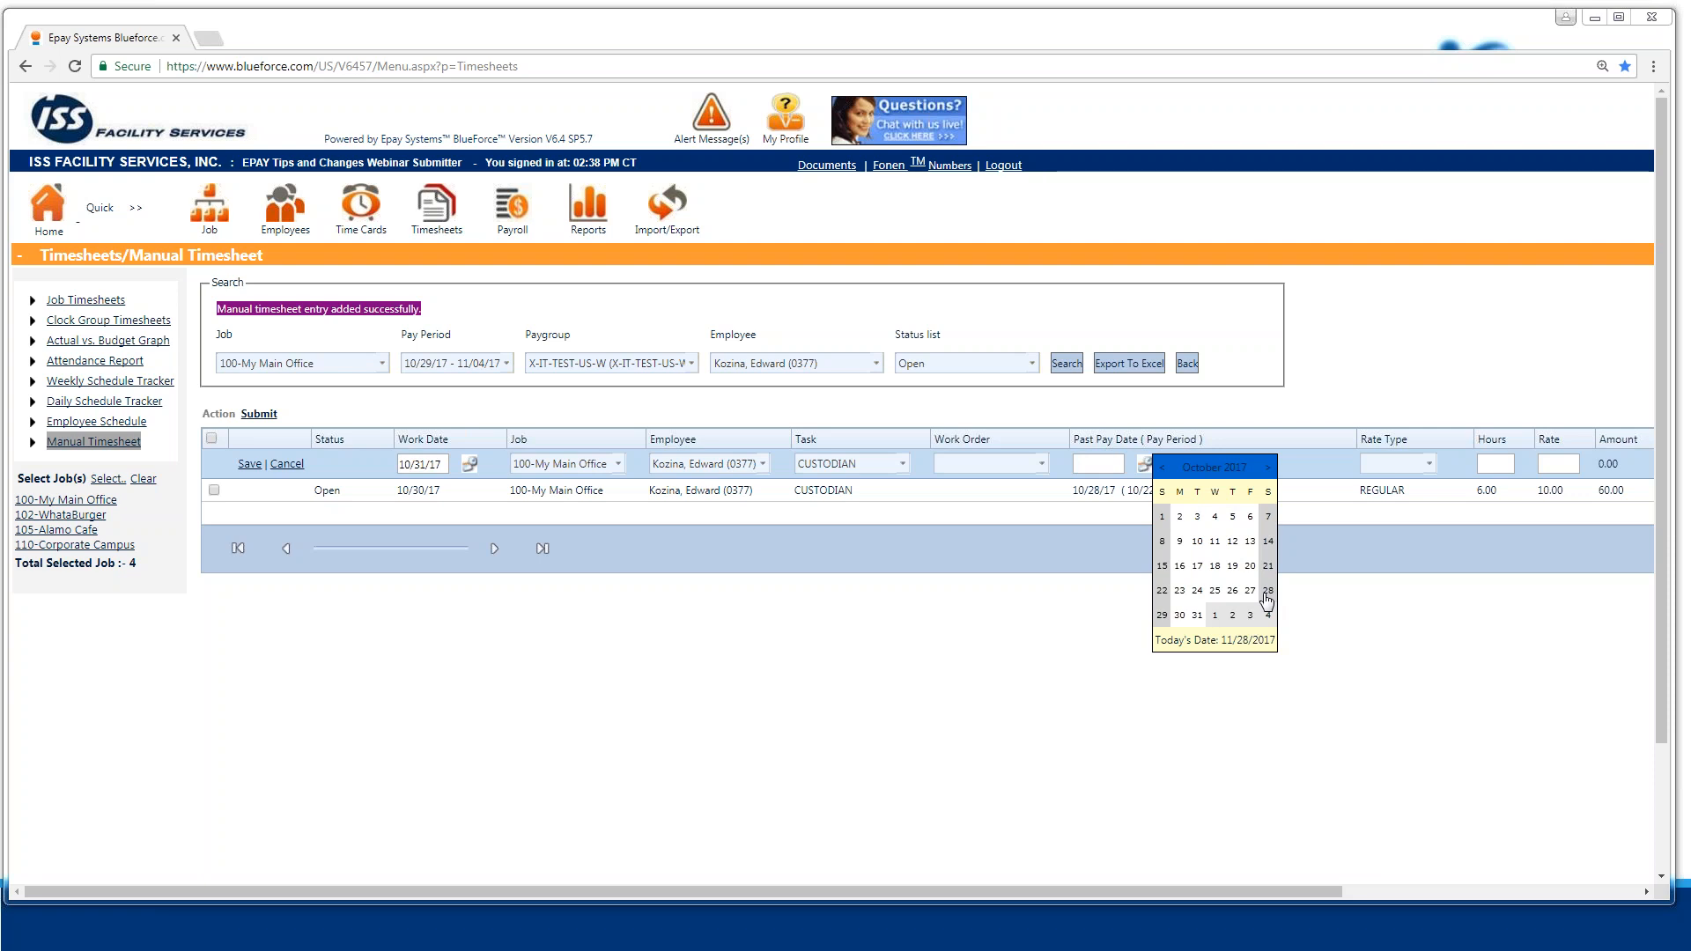
left_click(1161, 615)
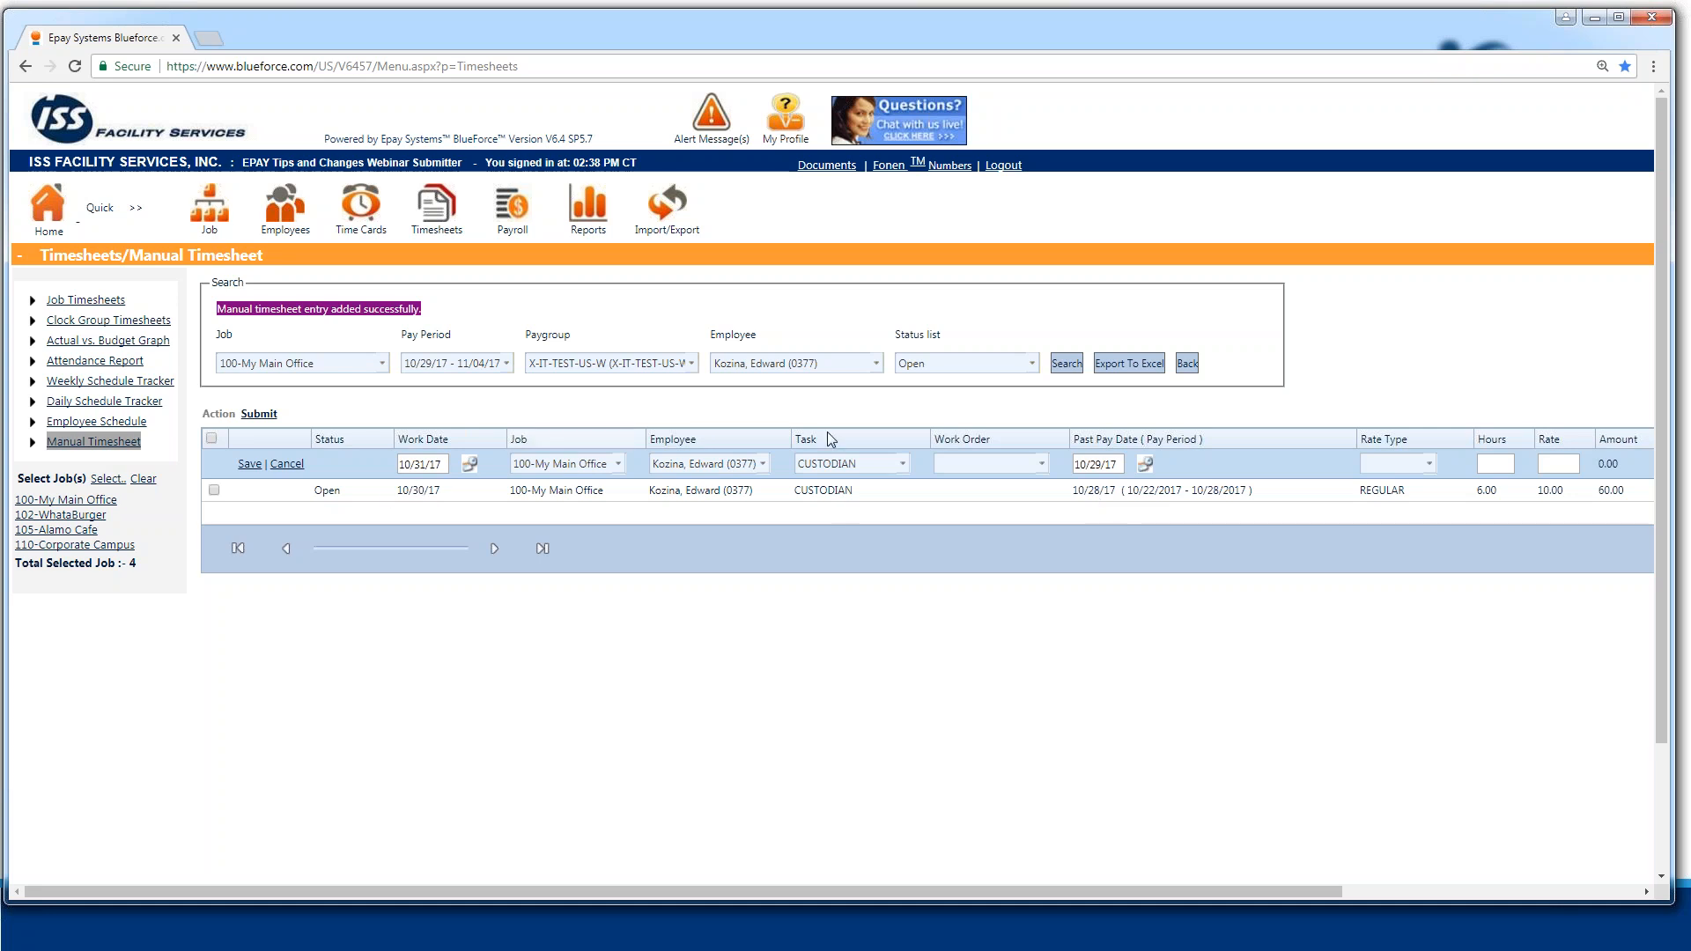
left_click(1145, 464)
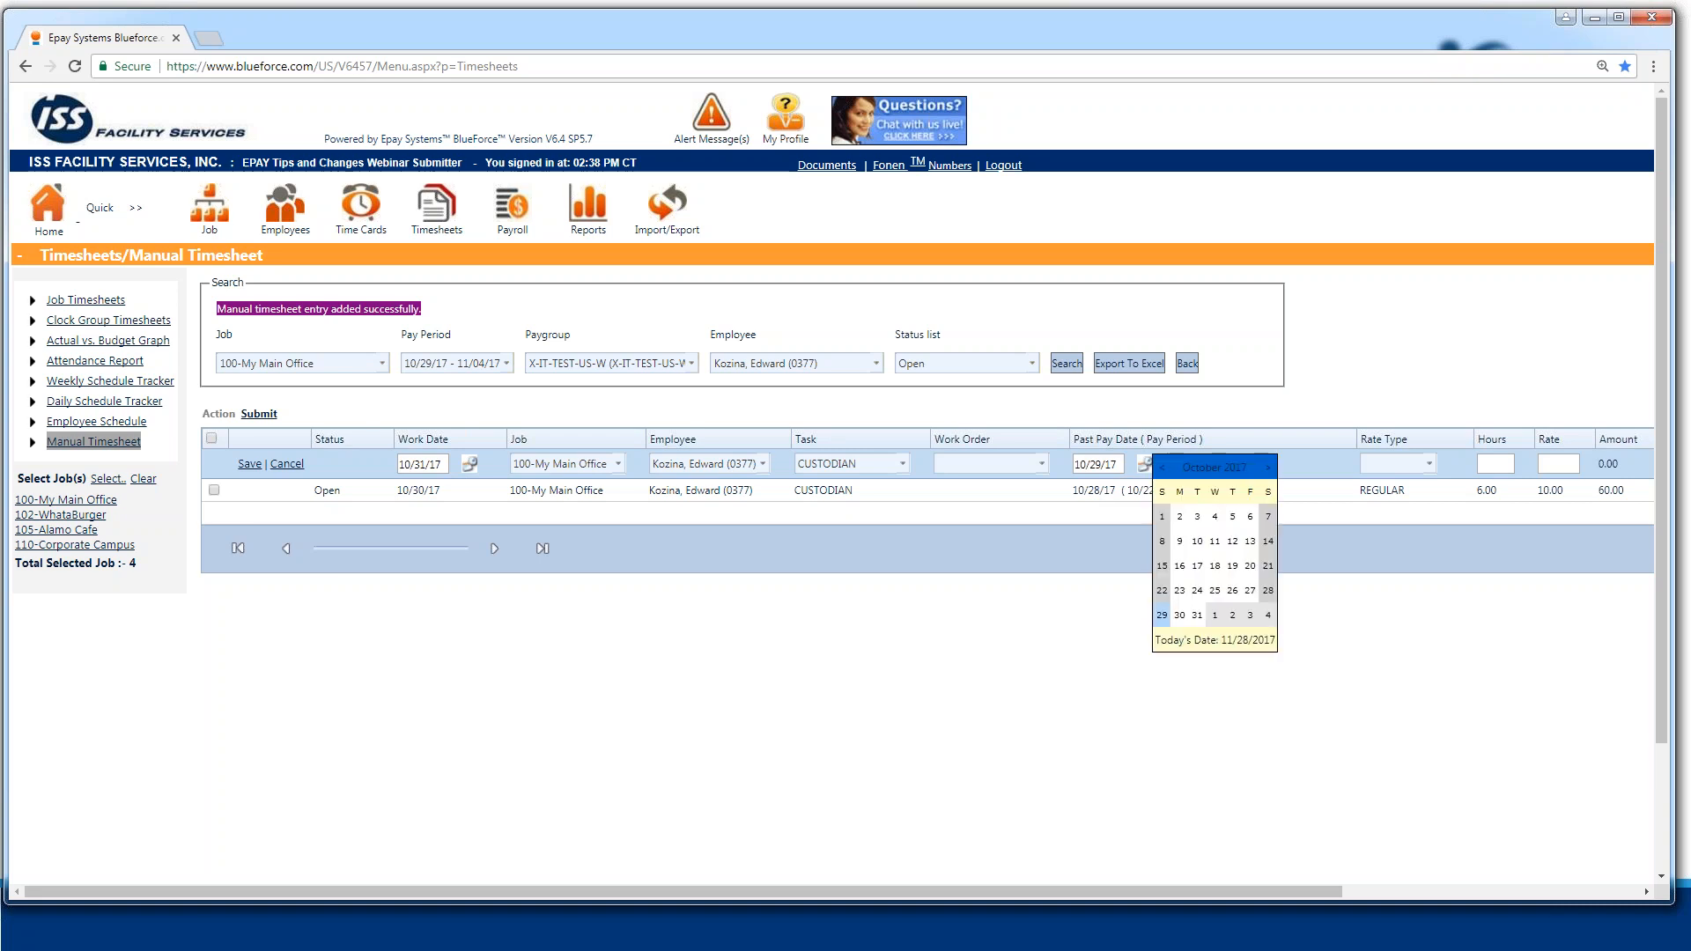
left_click(1266, 592)
- Set the second entry's rate type to REGULAR with 18 hours and try to save it
left_click(1428, 464)
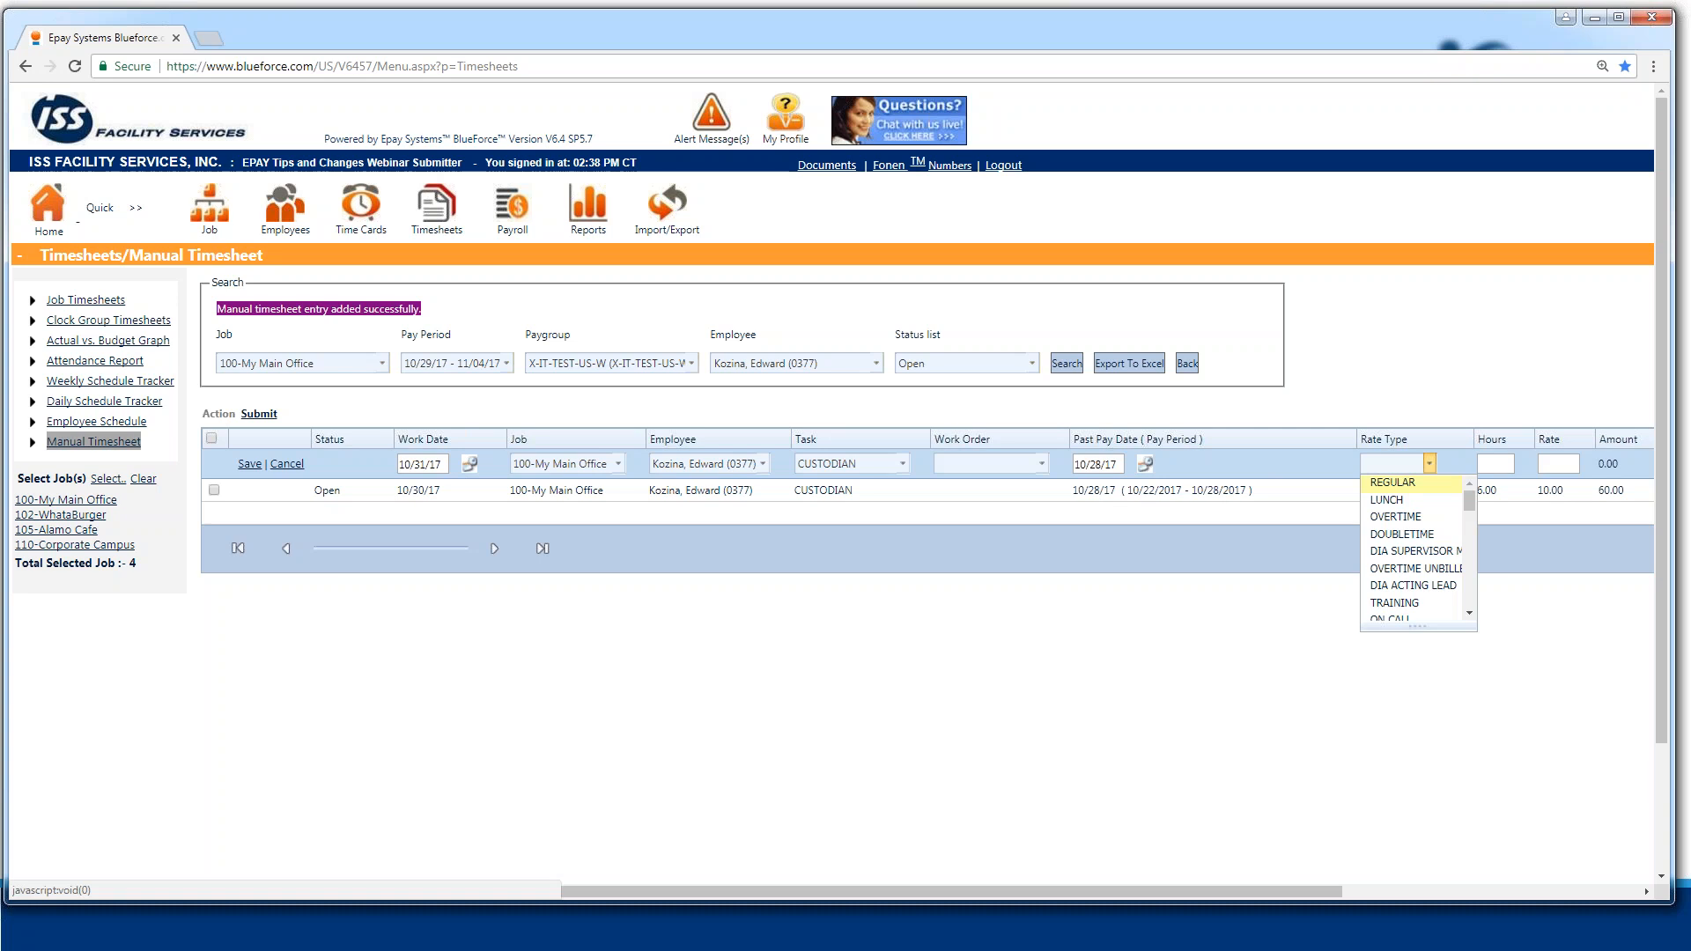
left_click(1396, 483)
left_click(1496, 464)
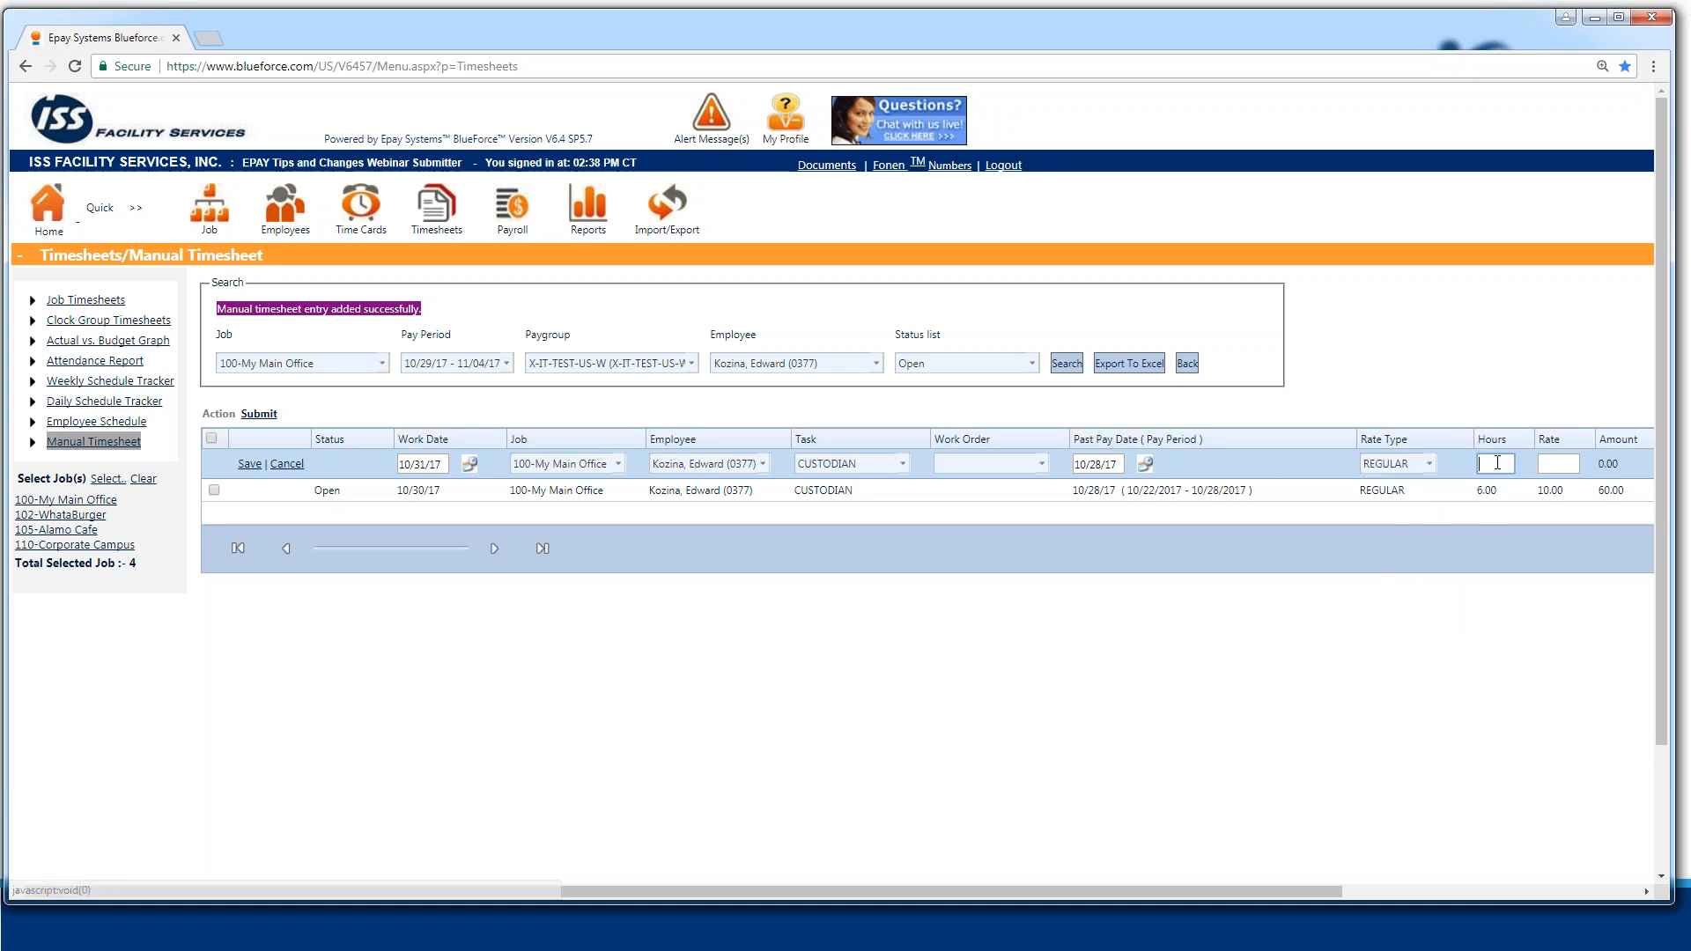
type("18")
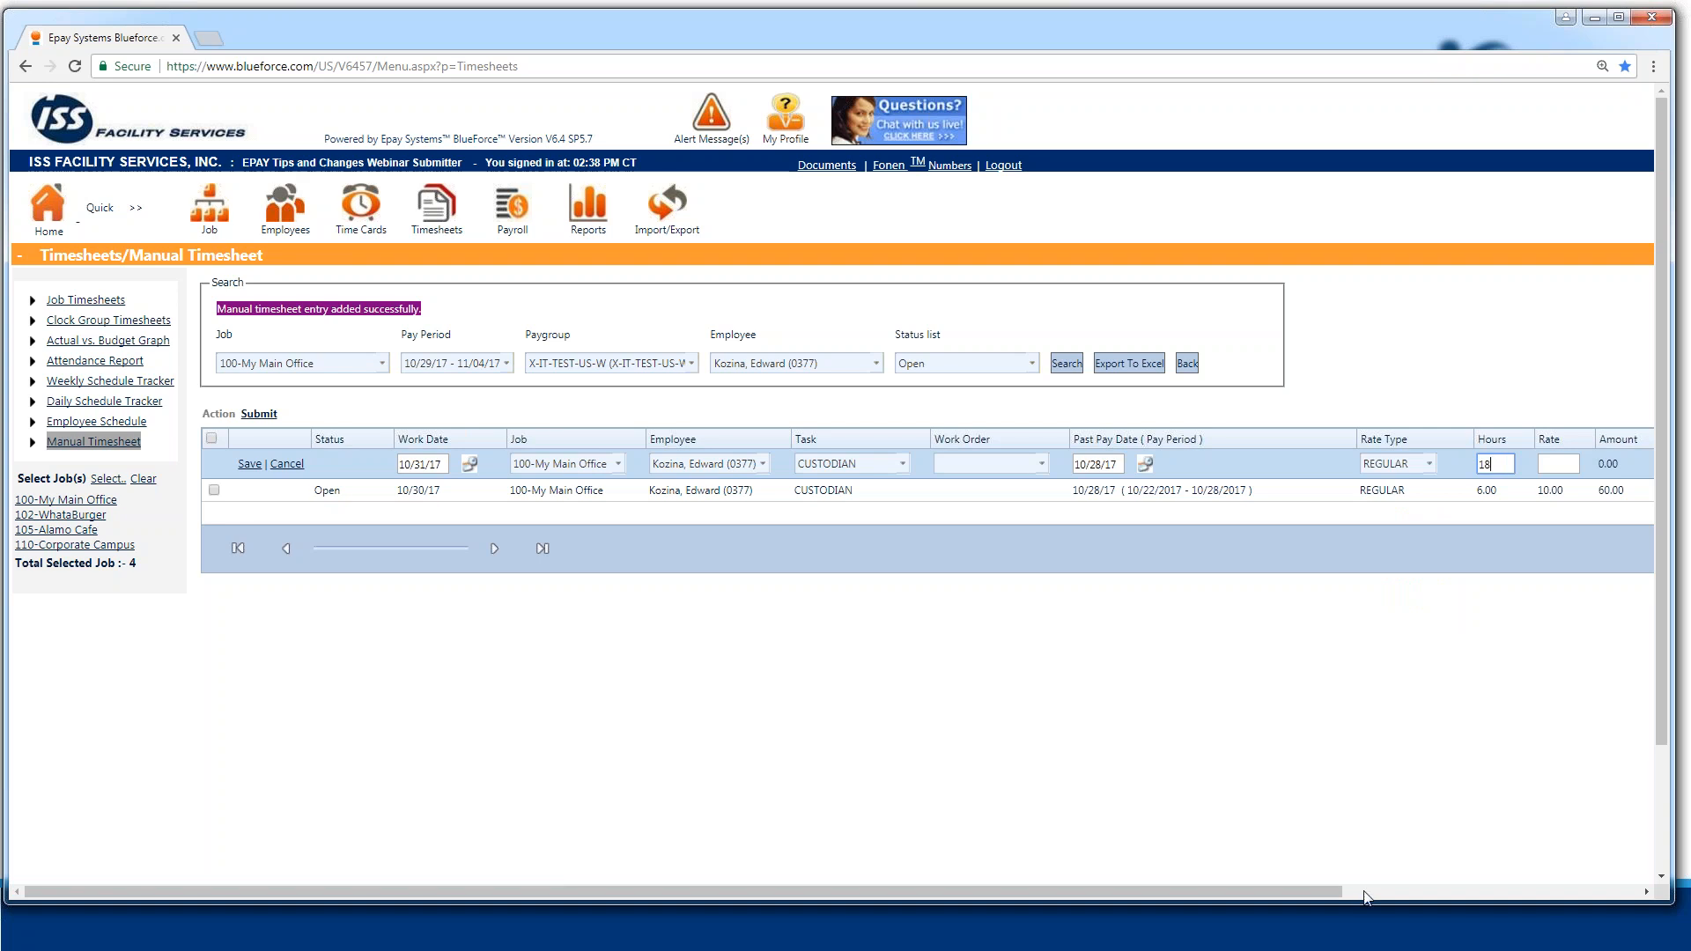
left_click_drag(1317, 889, 954, 796)
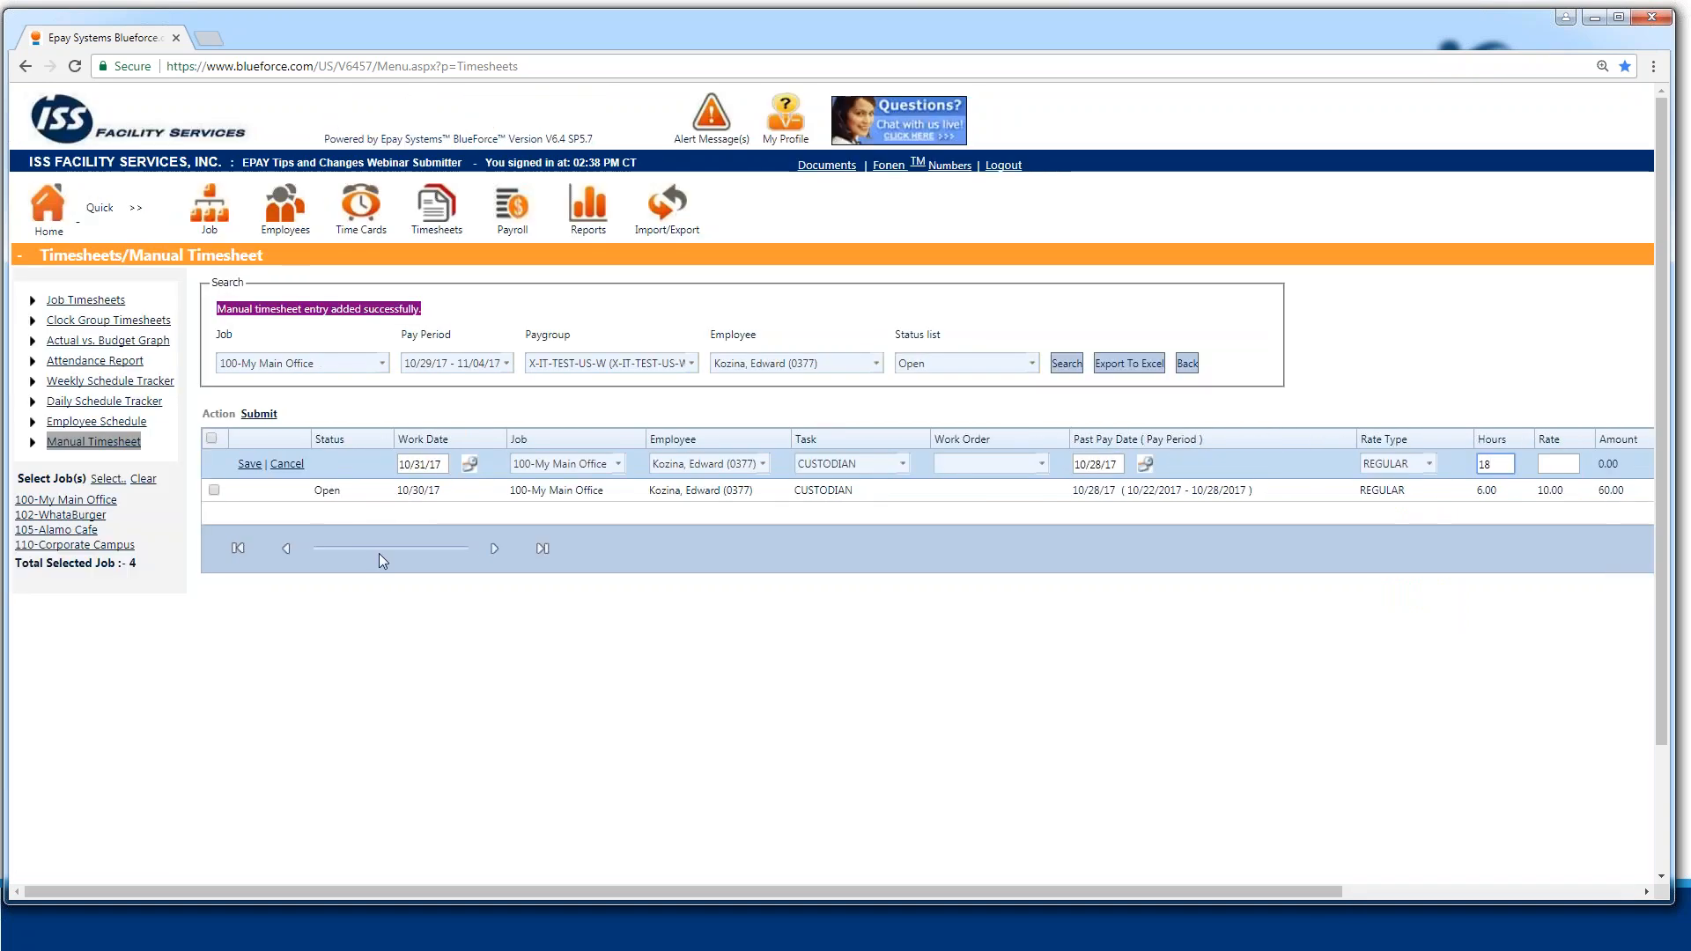
left_click(250, 463)
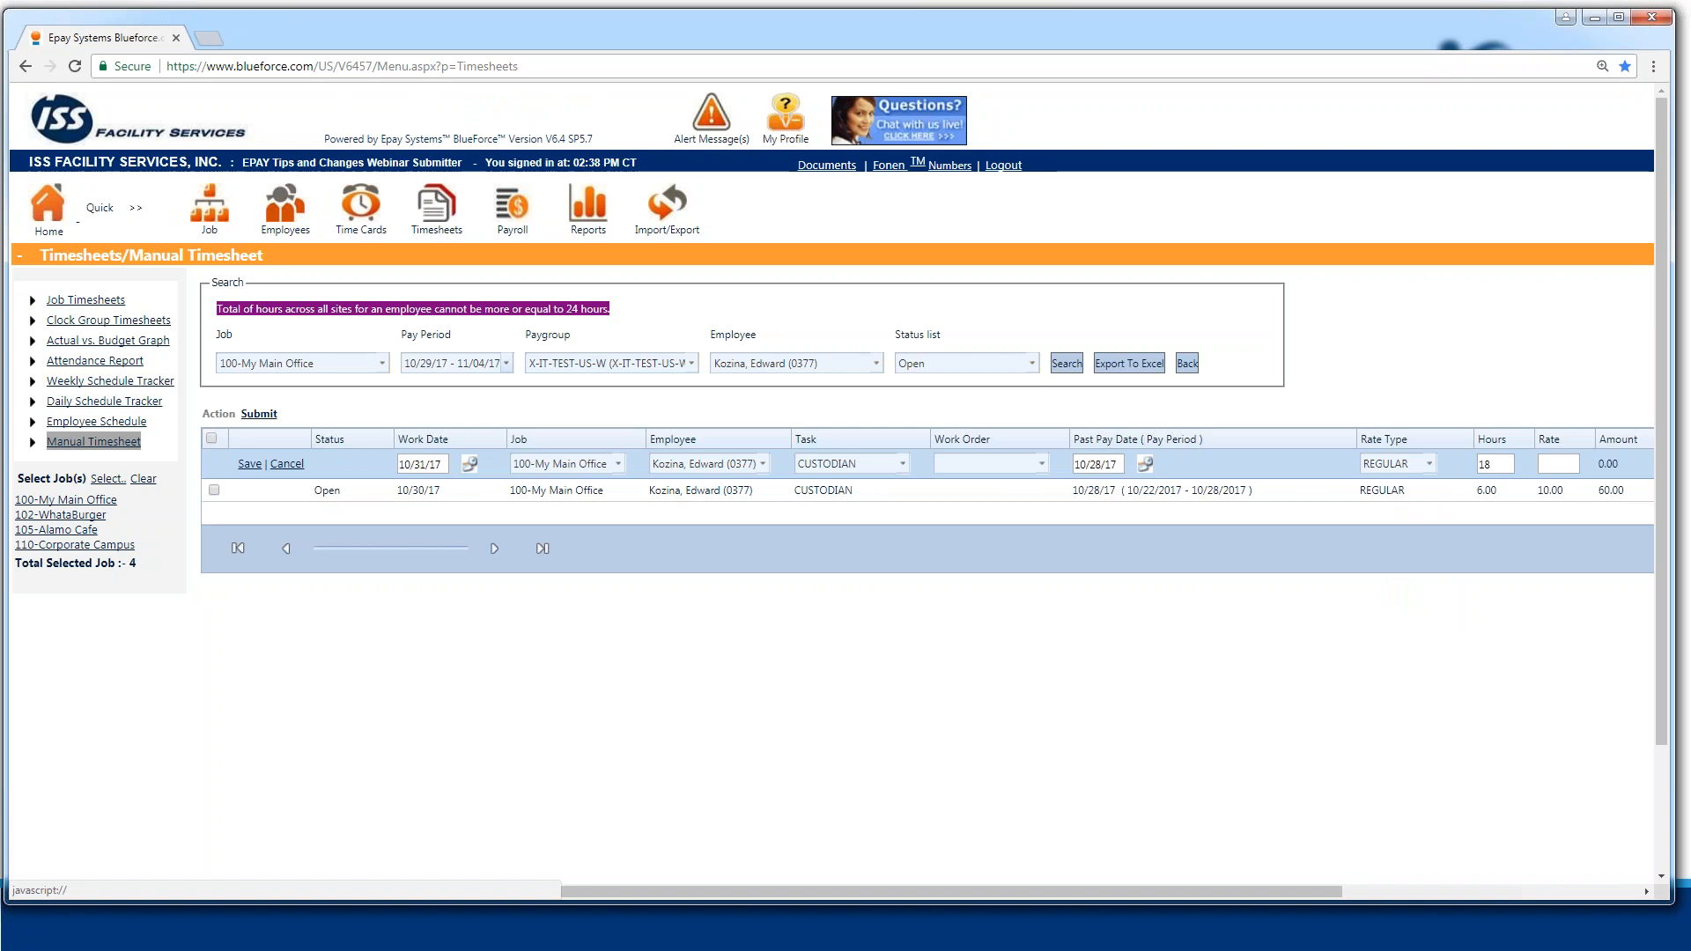
- Set the second entry's past pay date to 10/29/17, save it and review the saved rows
left_click_drag(1138, 884, 1199, 891)
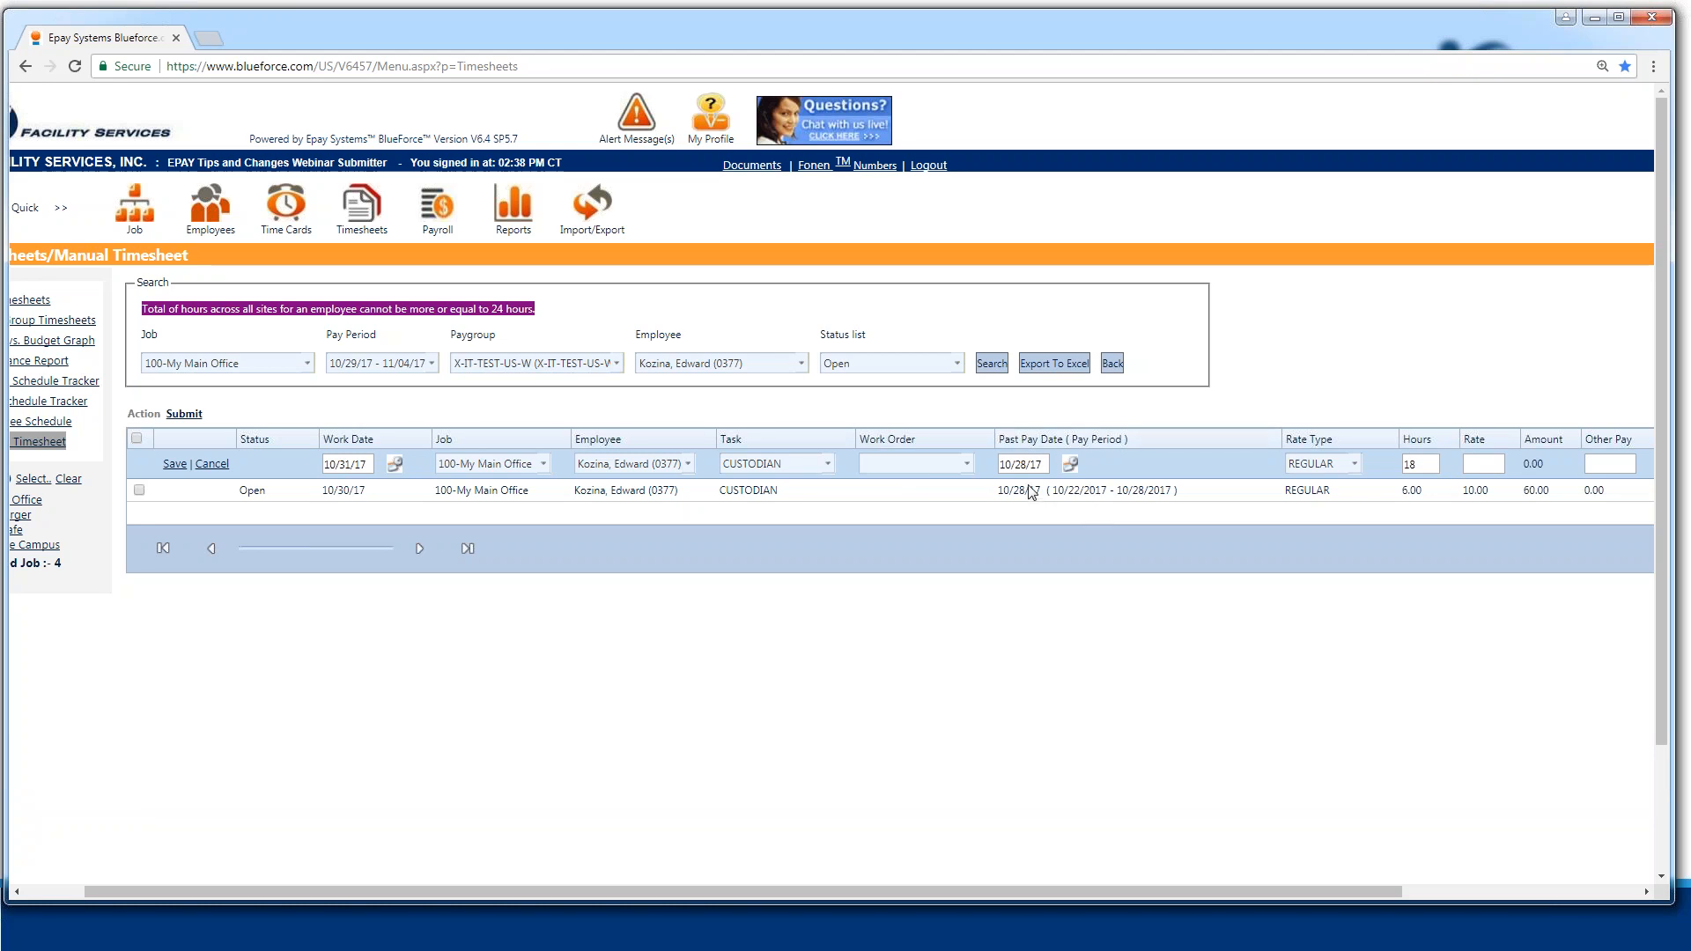
left_click(1071, 467)
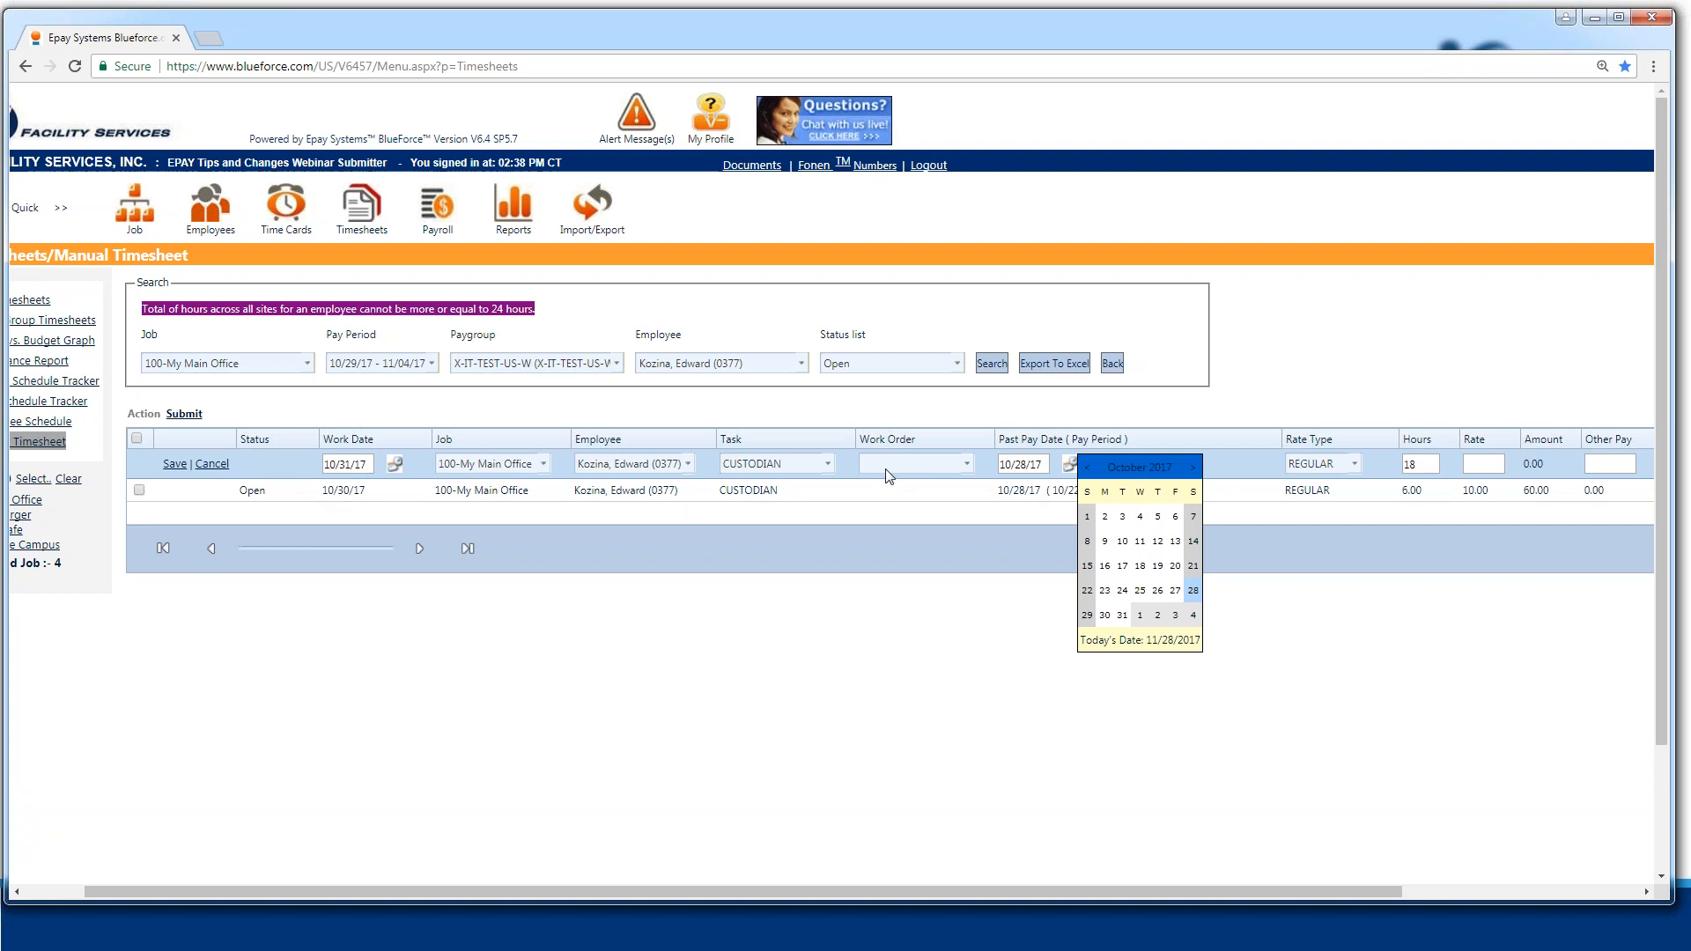
left_click(1116, 619)
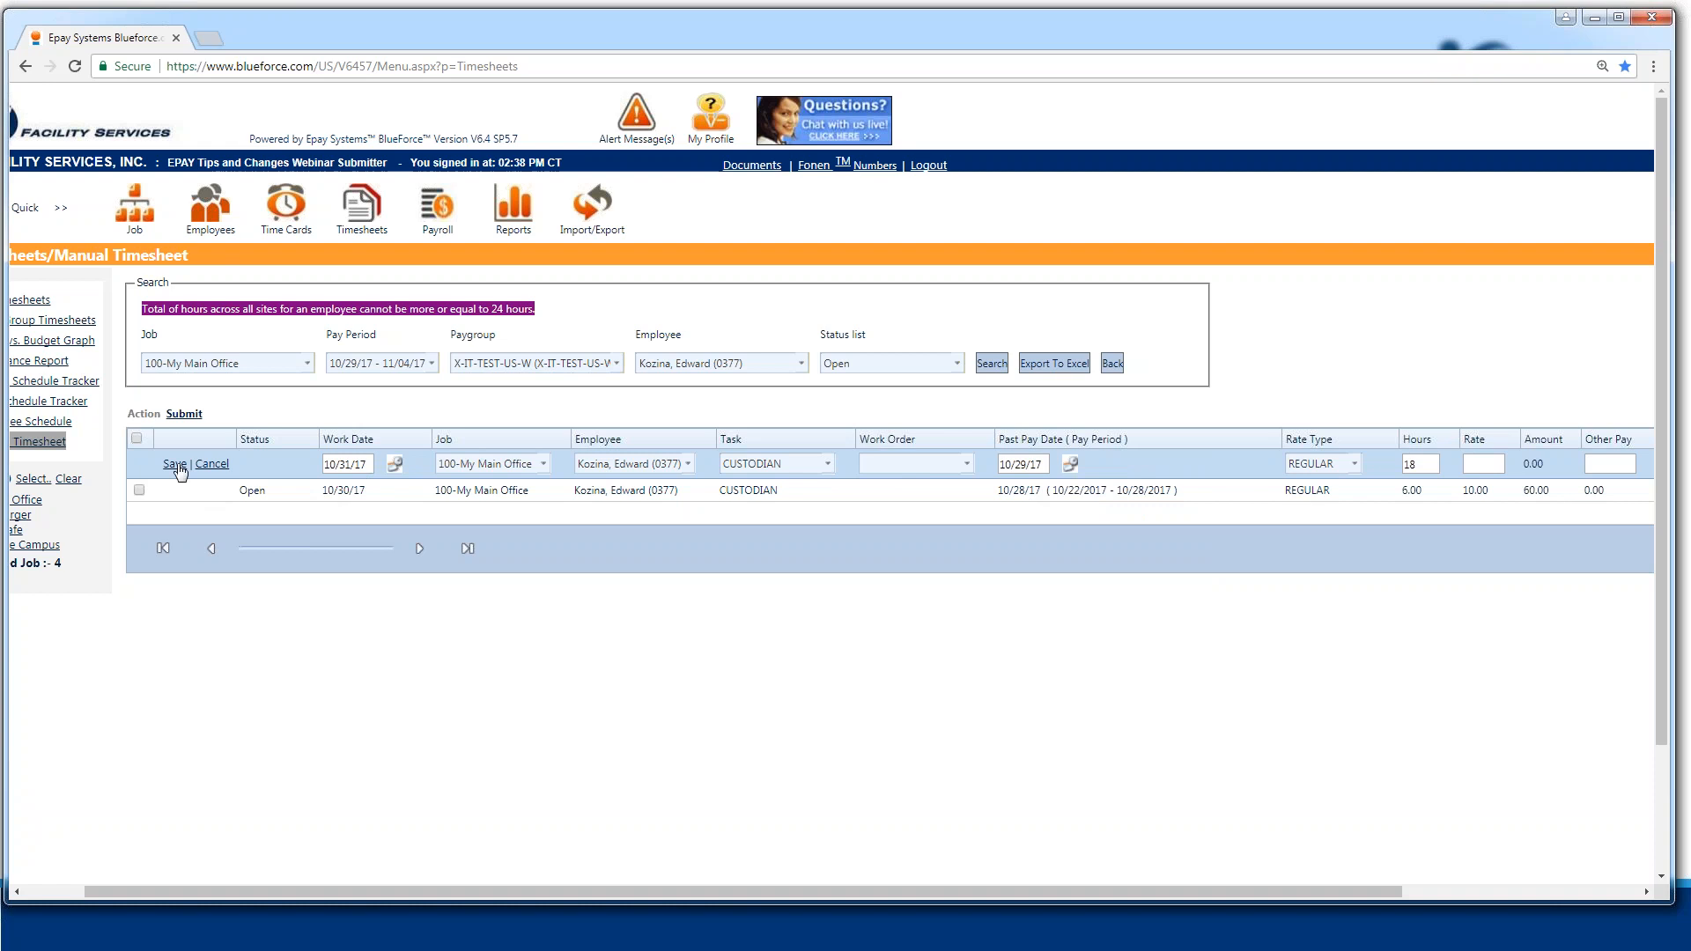
left_click(174, 464)
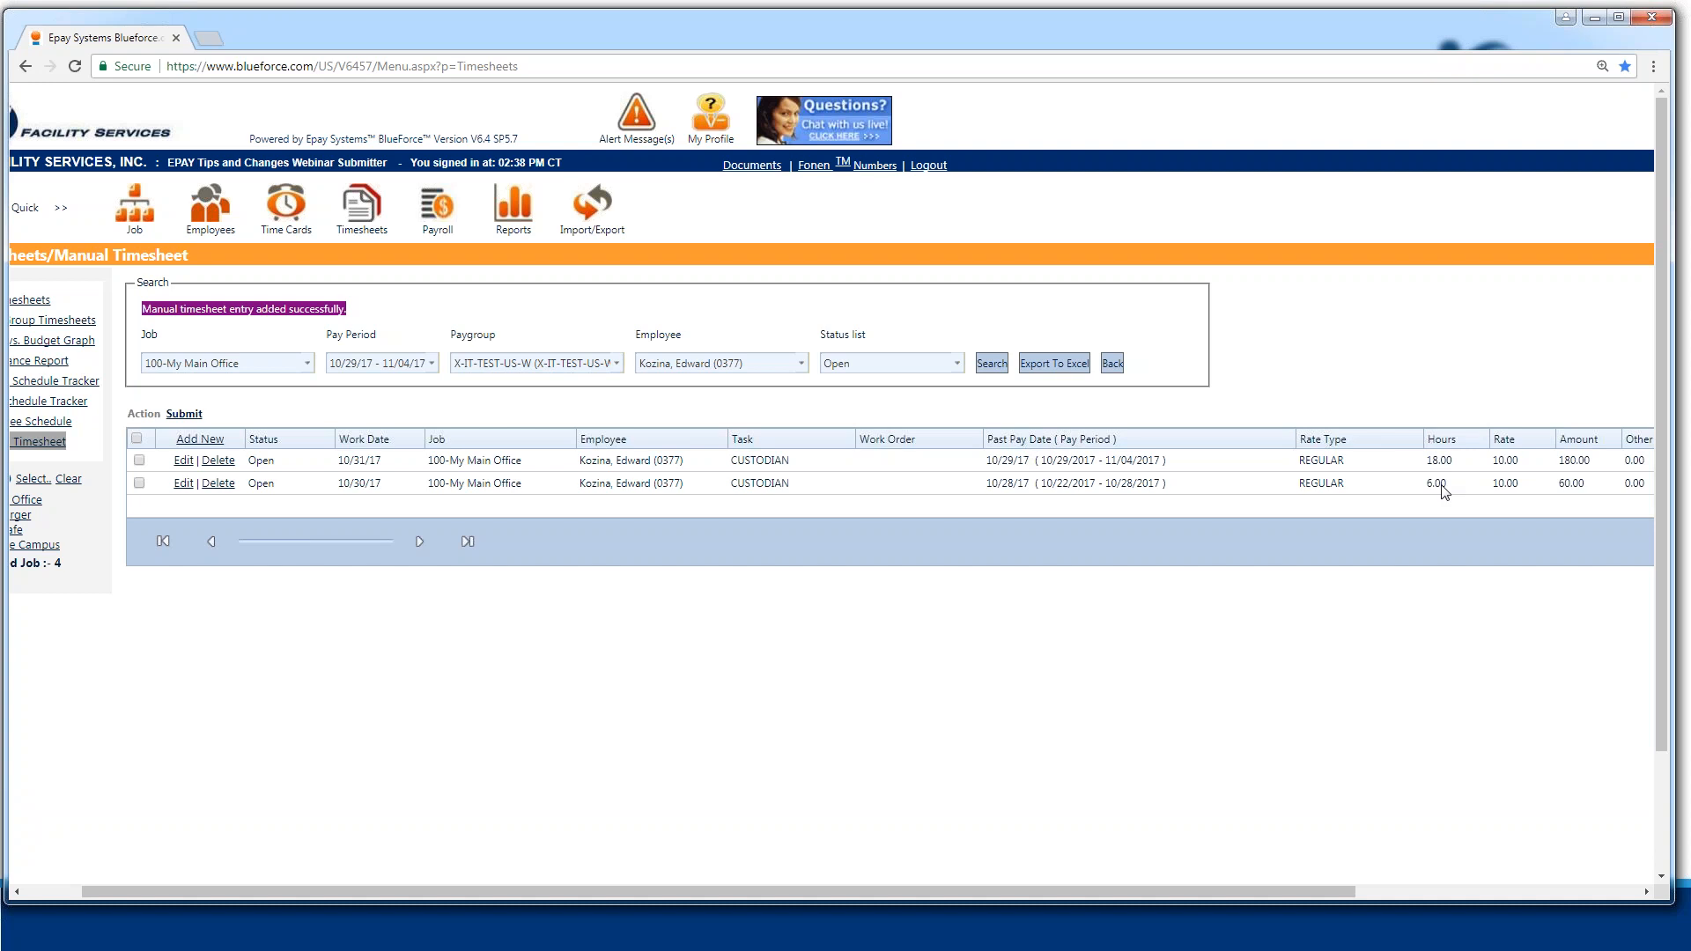
left_click_drag(1164, 891, 1262, 889)
left_click_drag(1391, 876, 1514, 885)
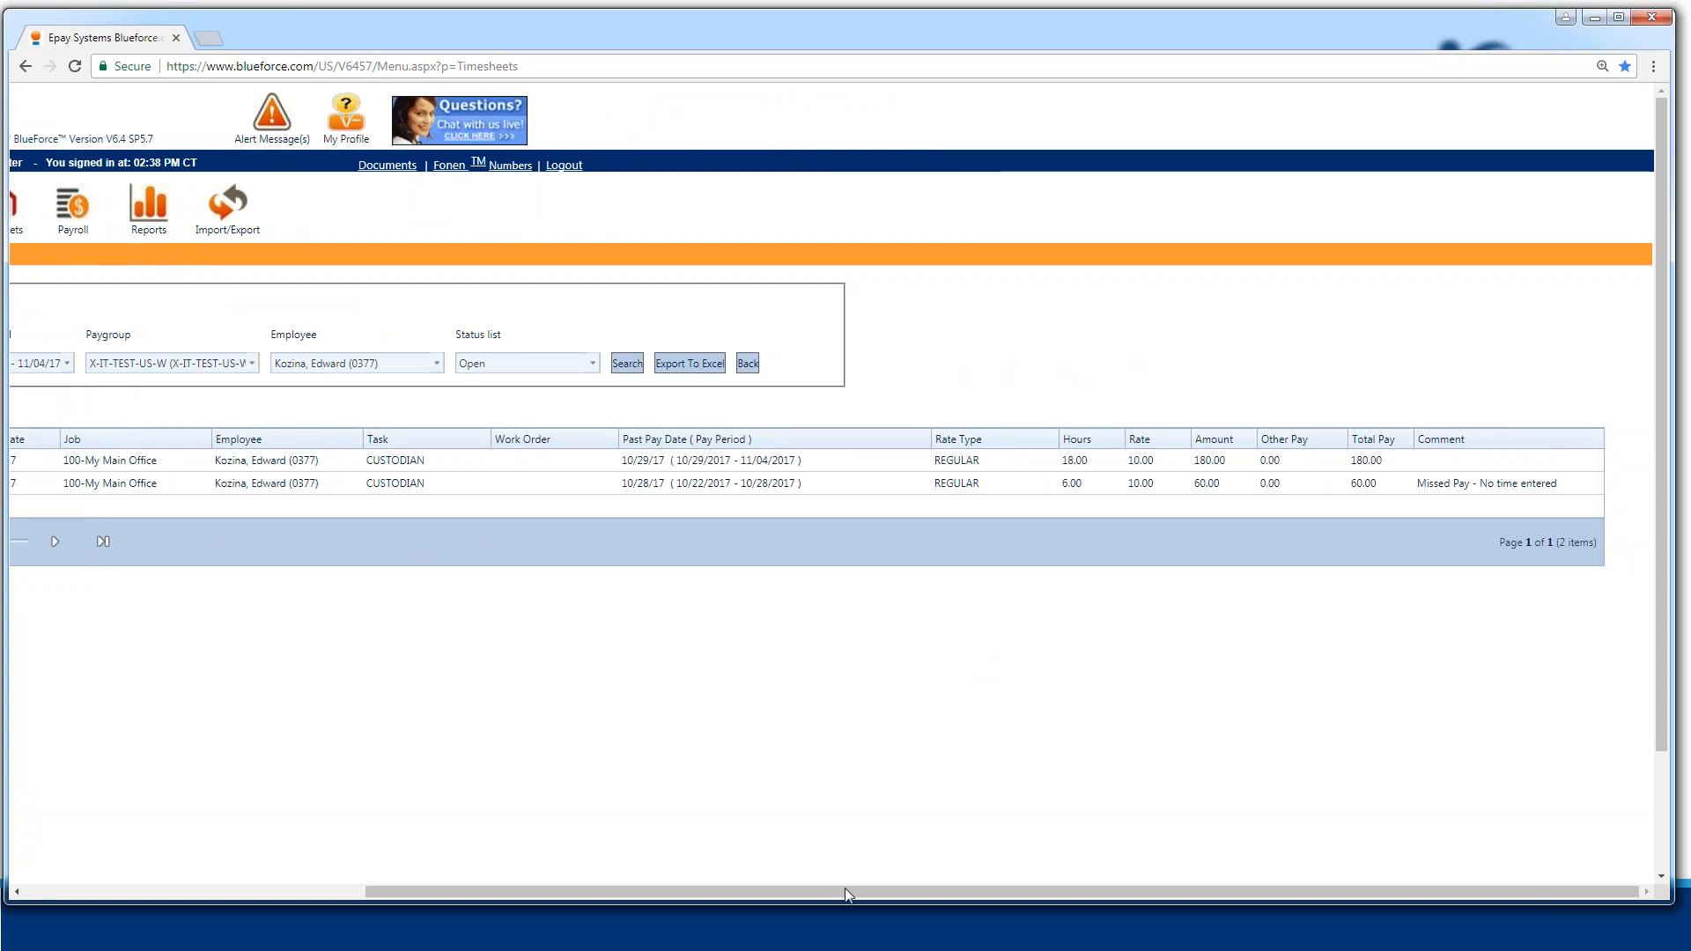
left_click_drag(842, 890, 431, 842)
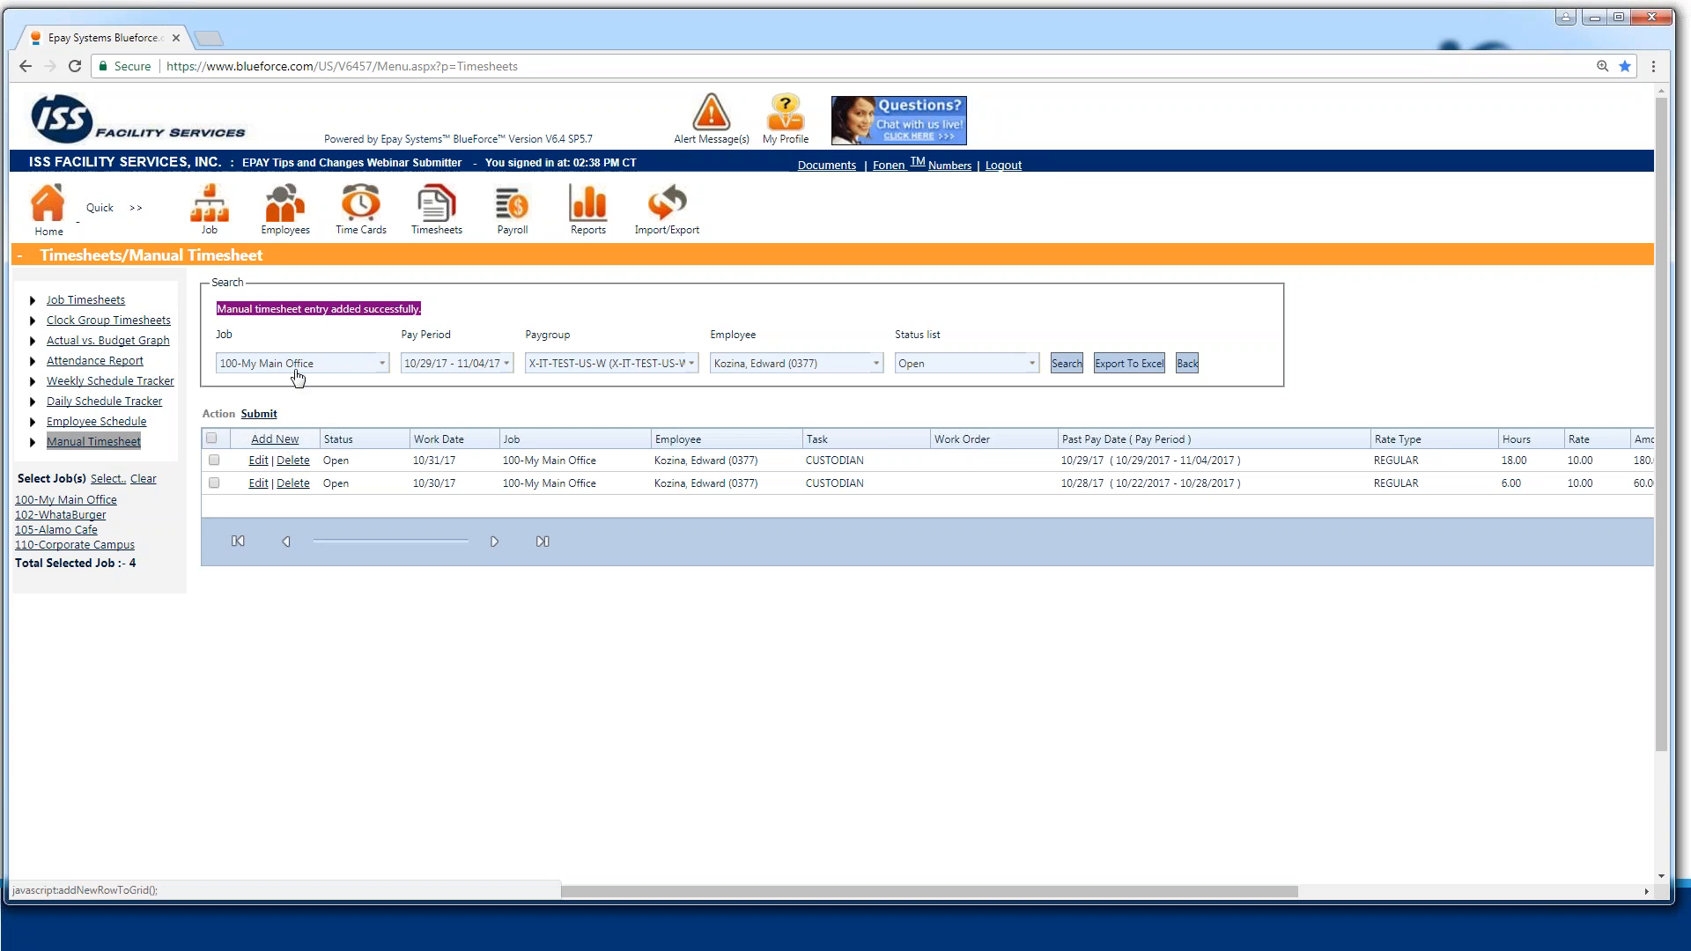
left_click(287, 439)
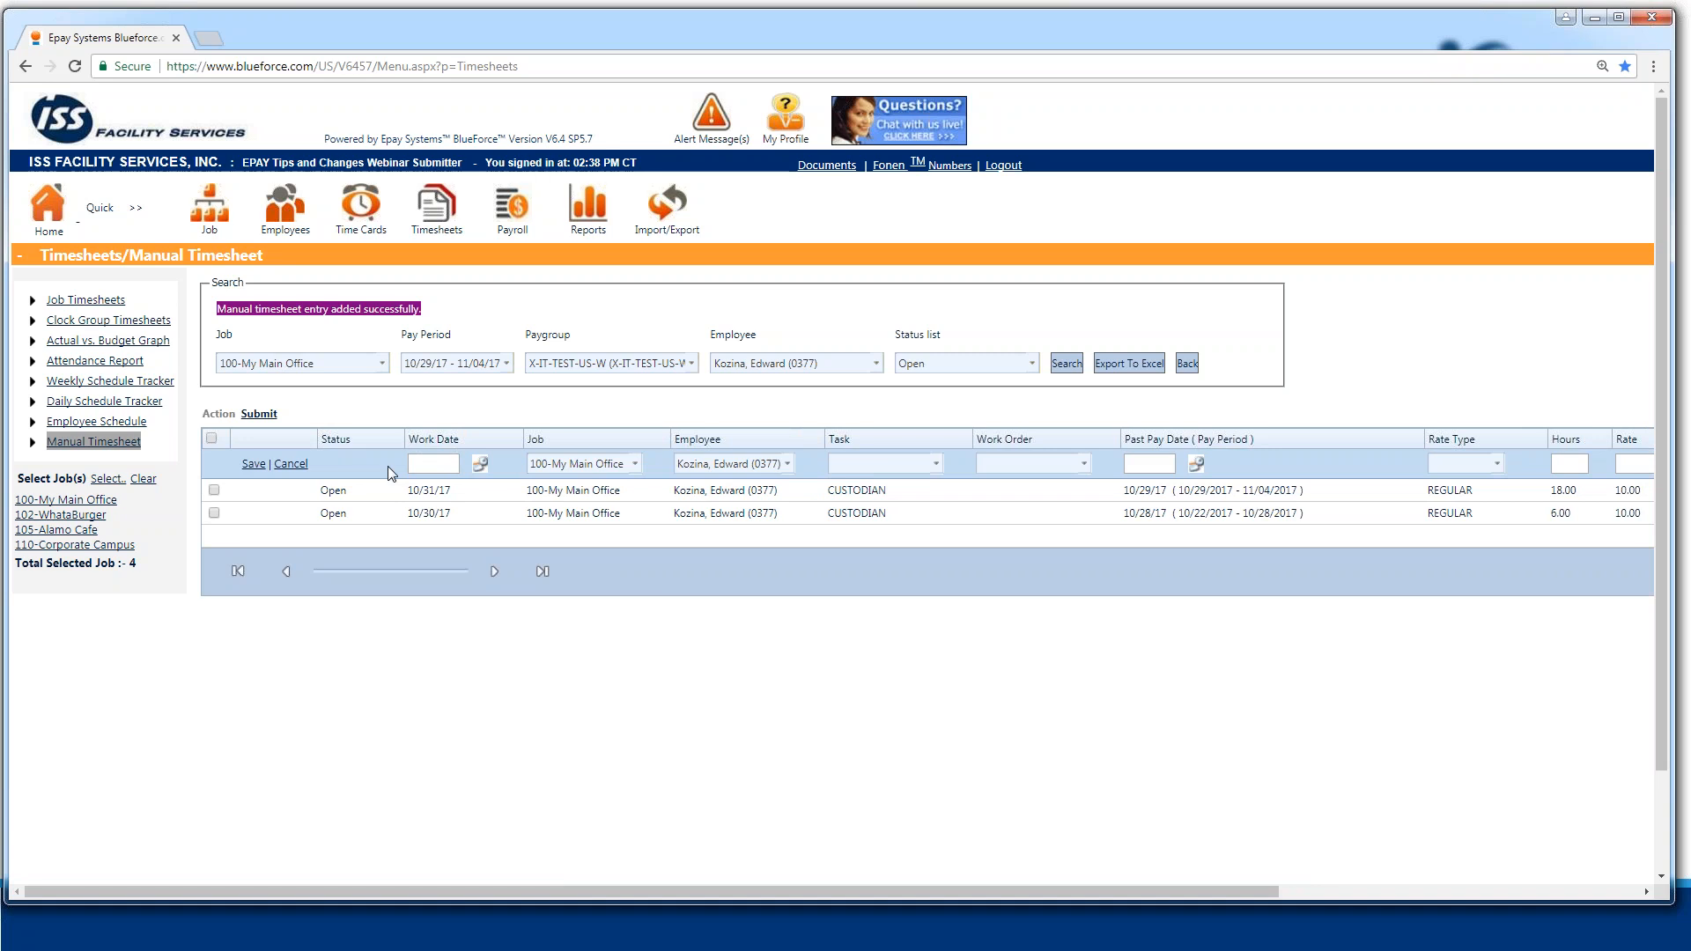
left_click(479, 463)
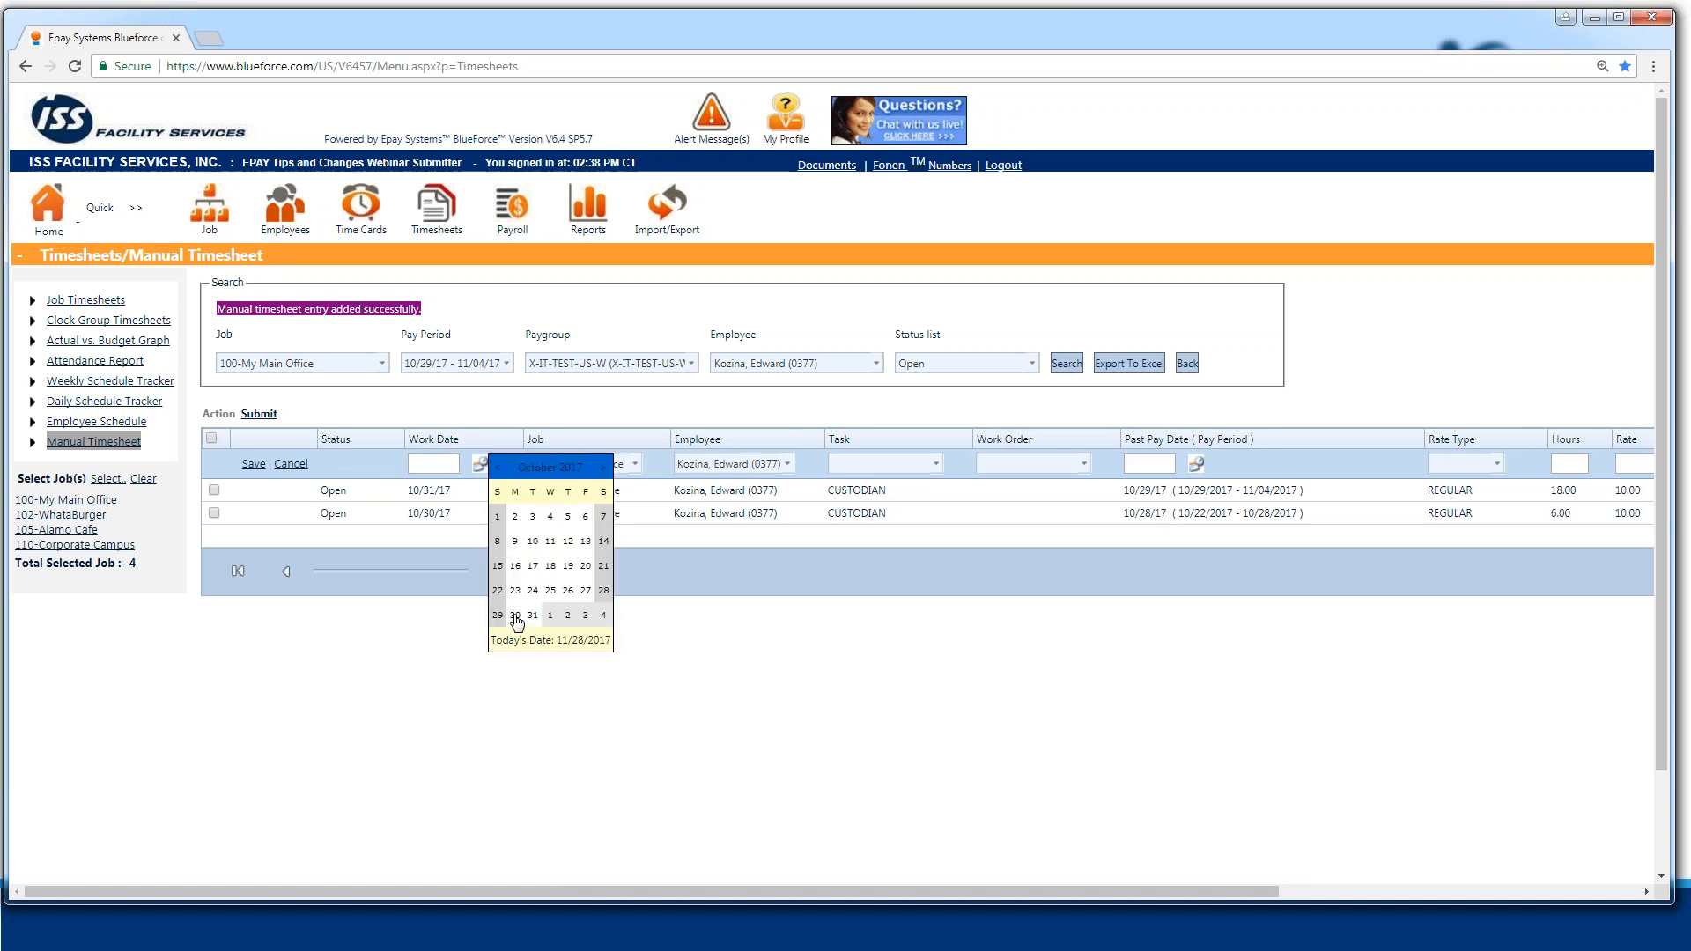
left_click(516, 616)
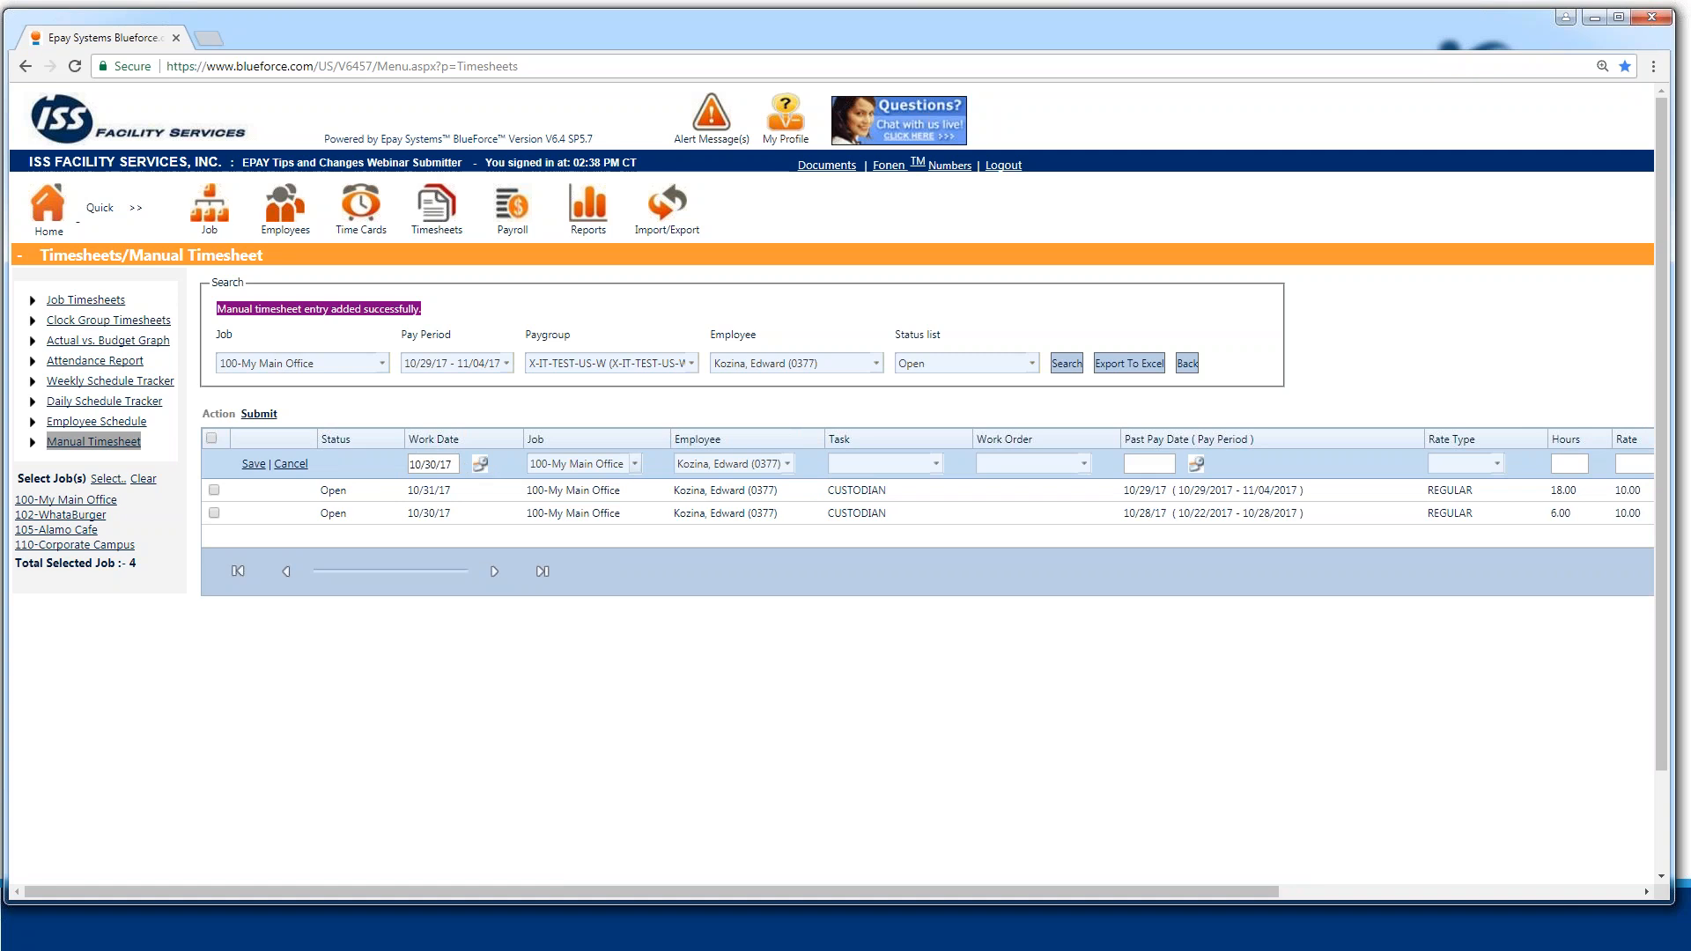
left_click(787, 464)
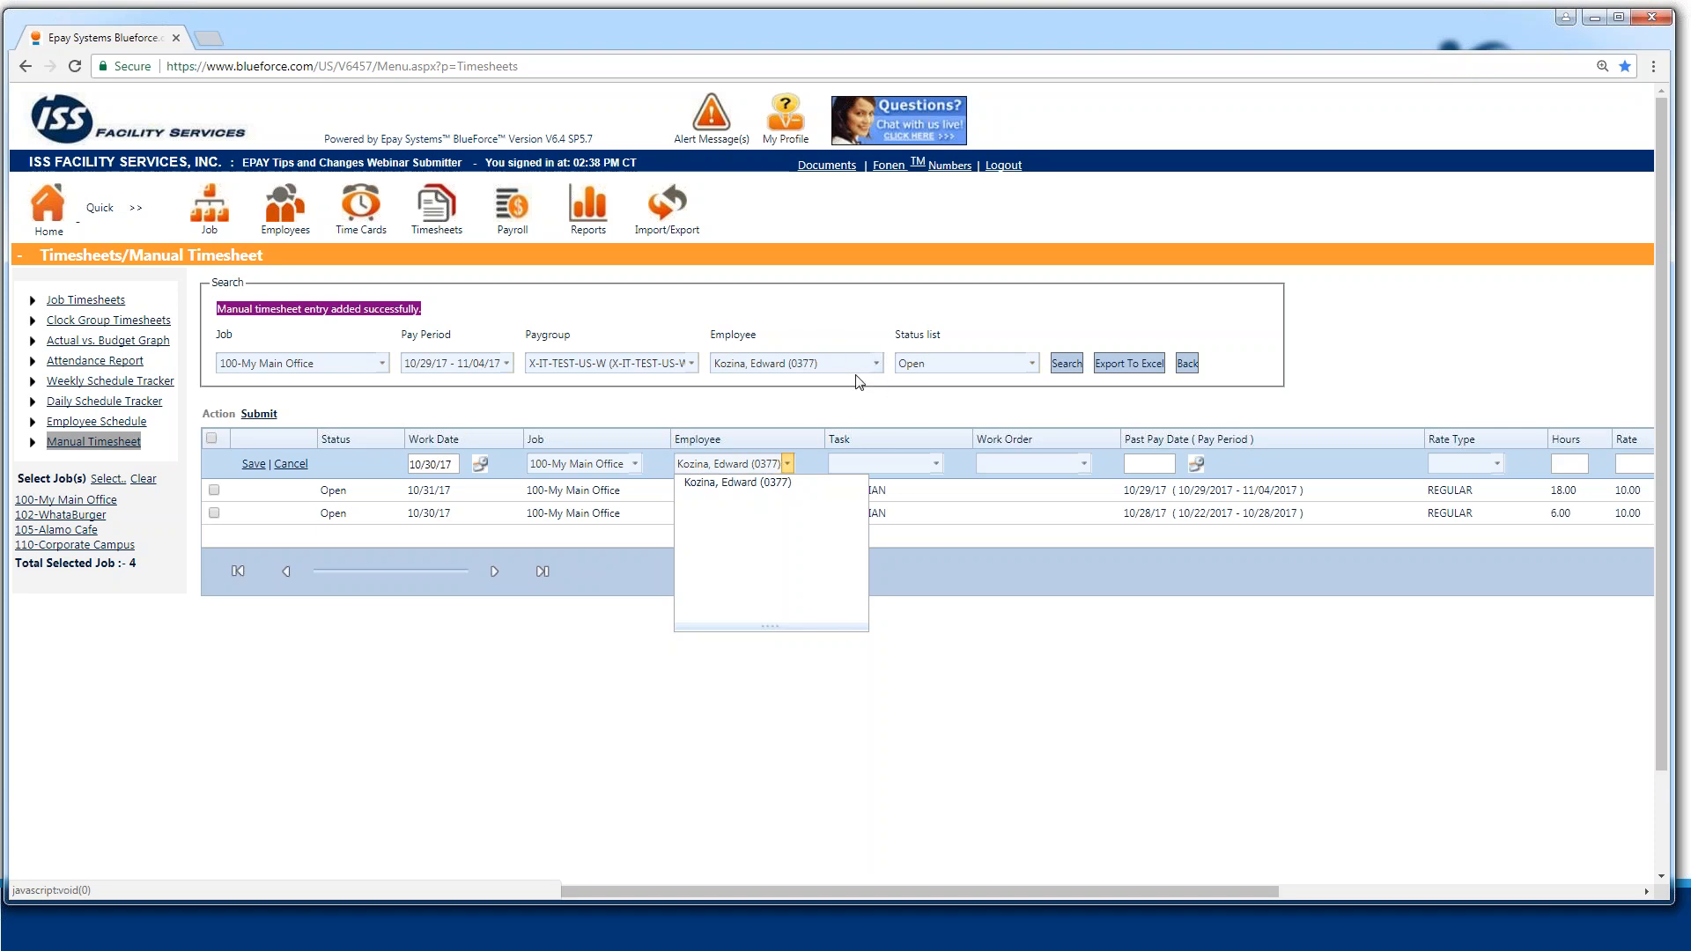
left_click(291, 463)
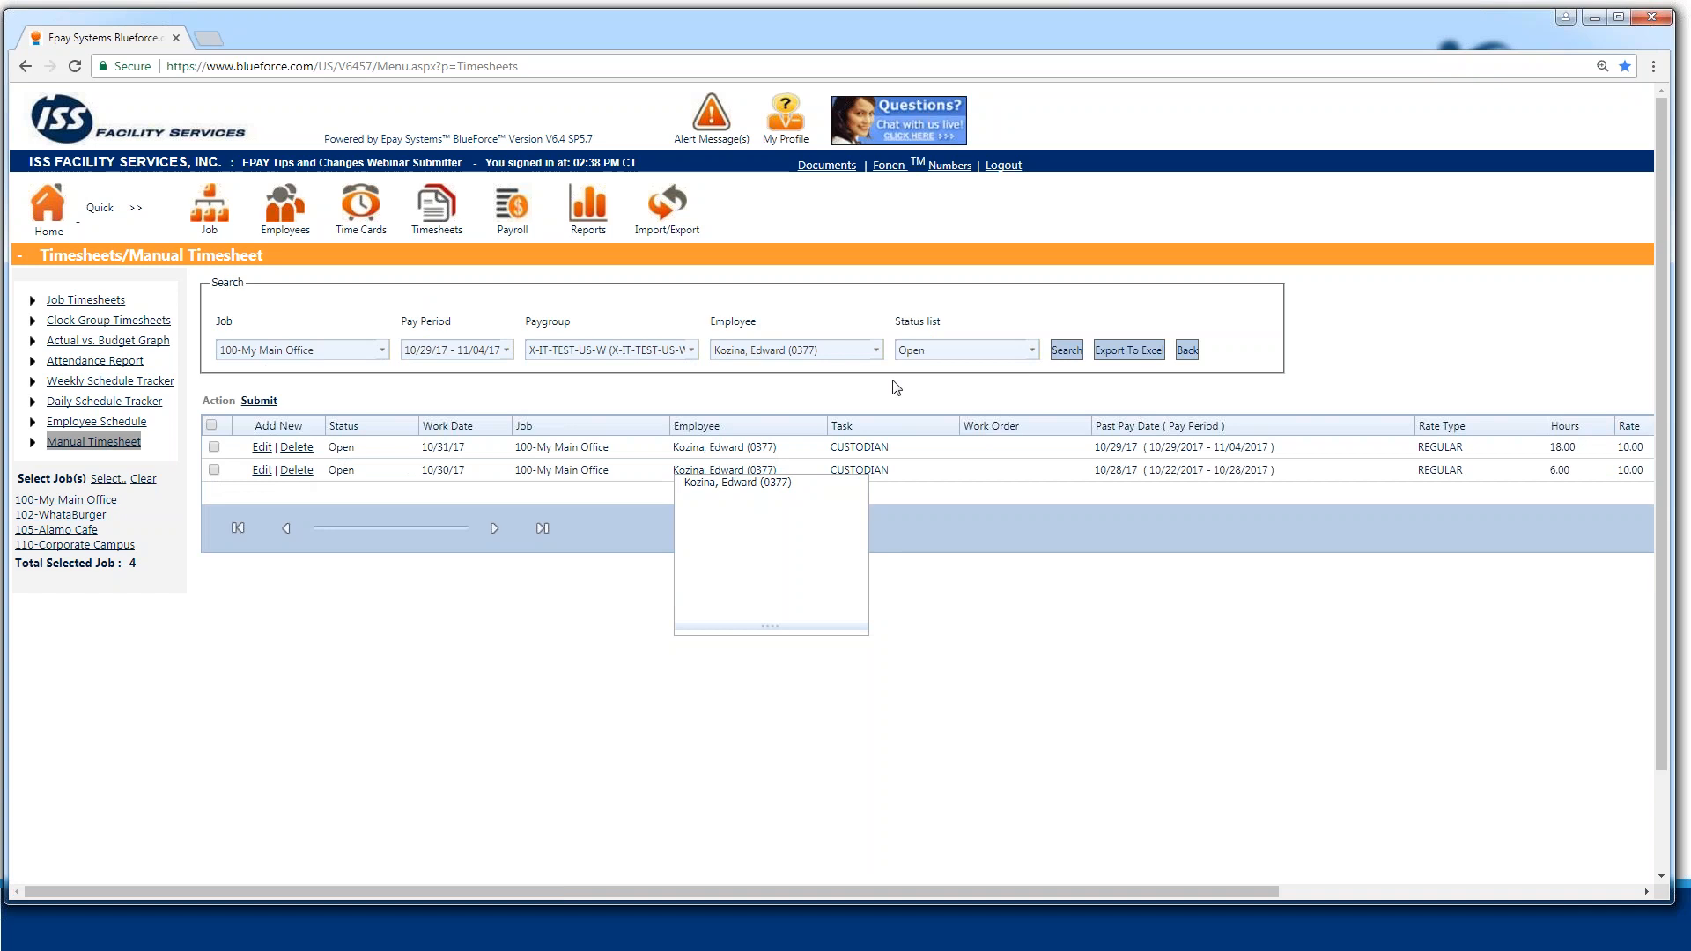
- Set the search filter to All Selected Employee(s) and search the open manual timesheets
left_click(876, 350)
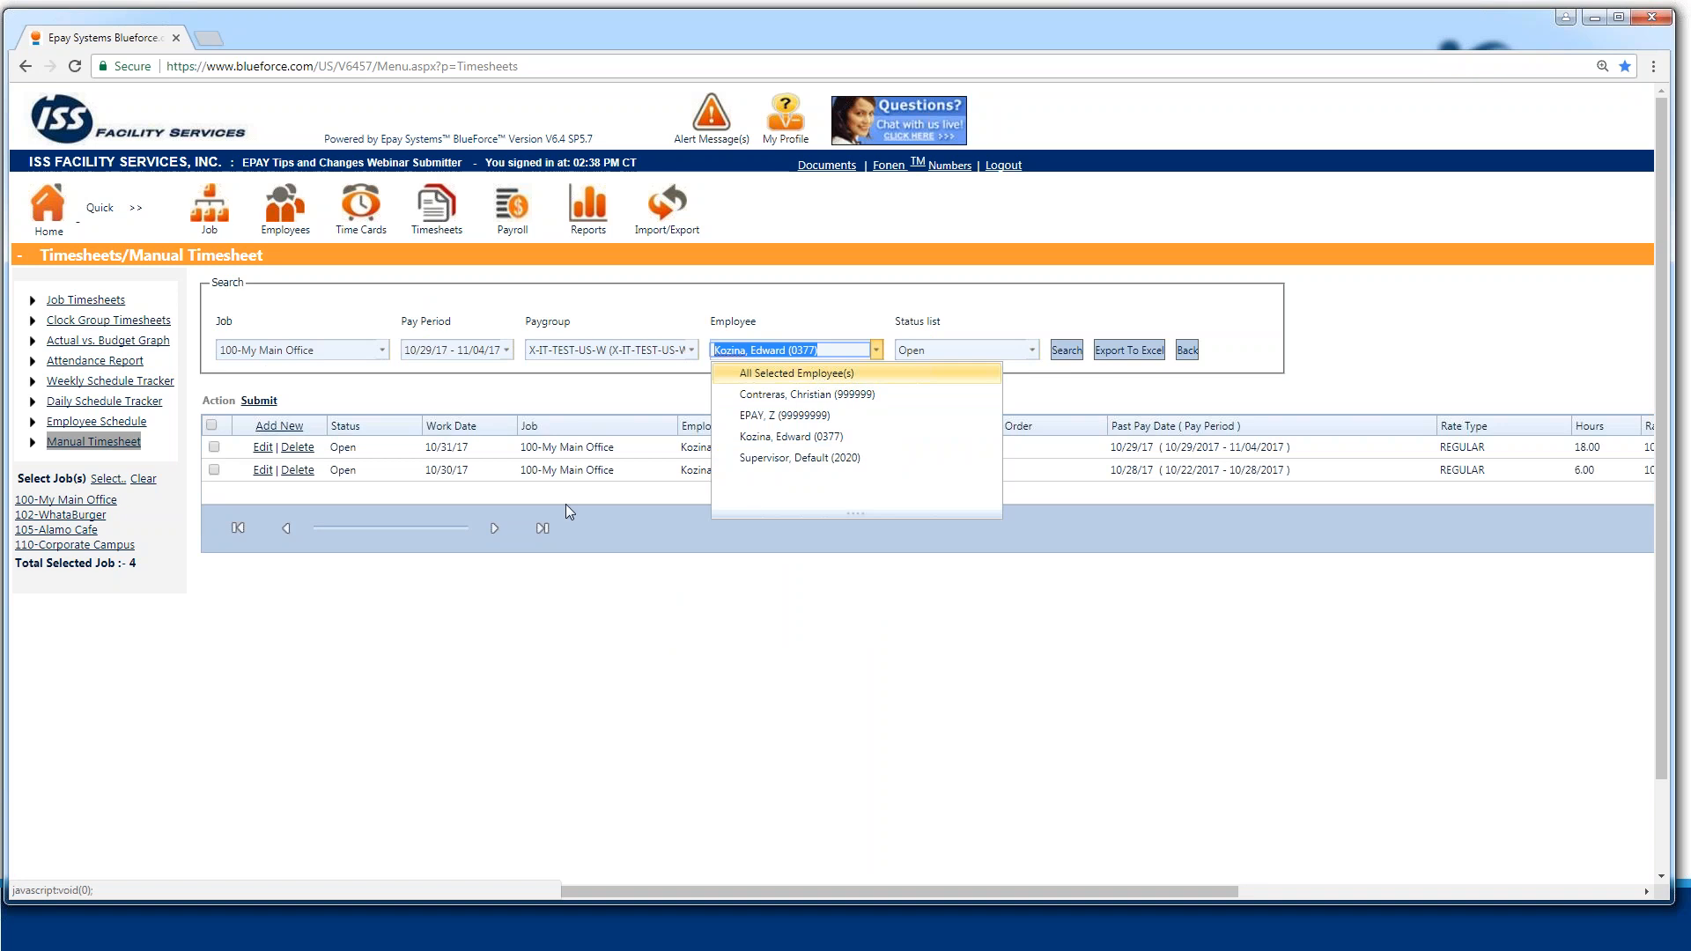
left_click(797, 373)
left_click(1066, 351)
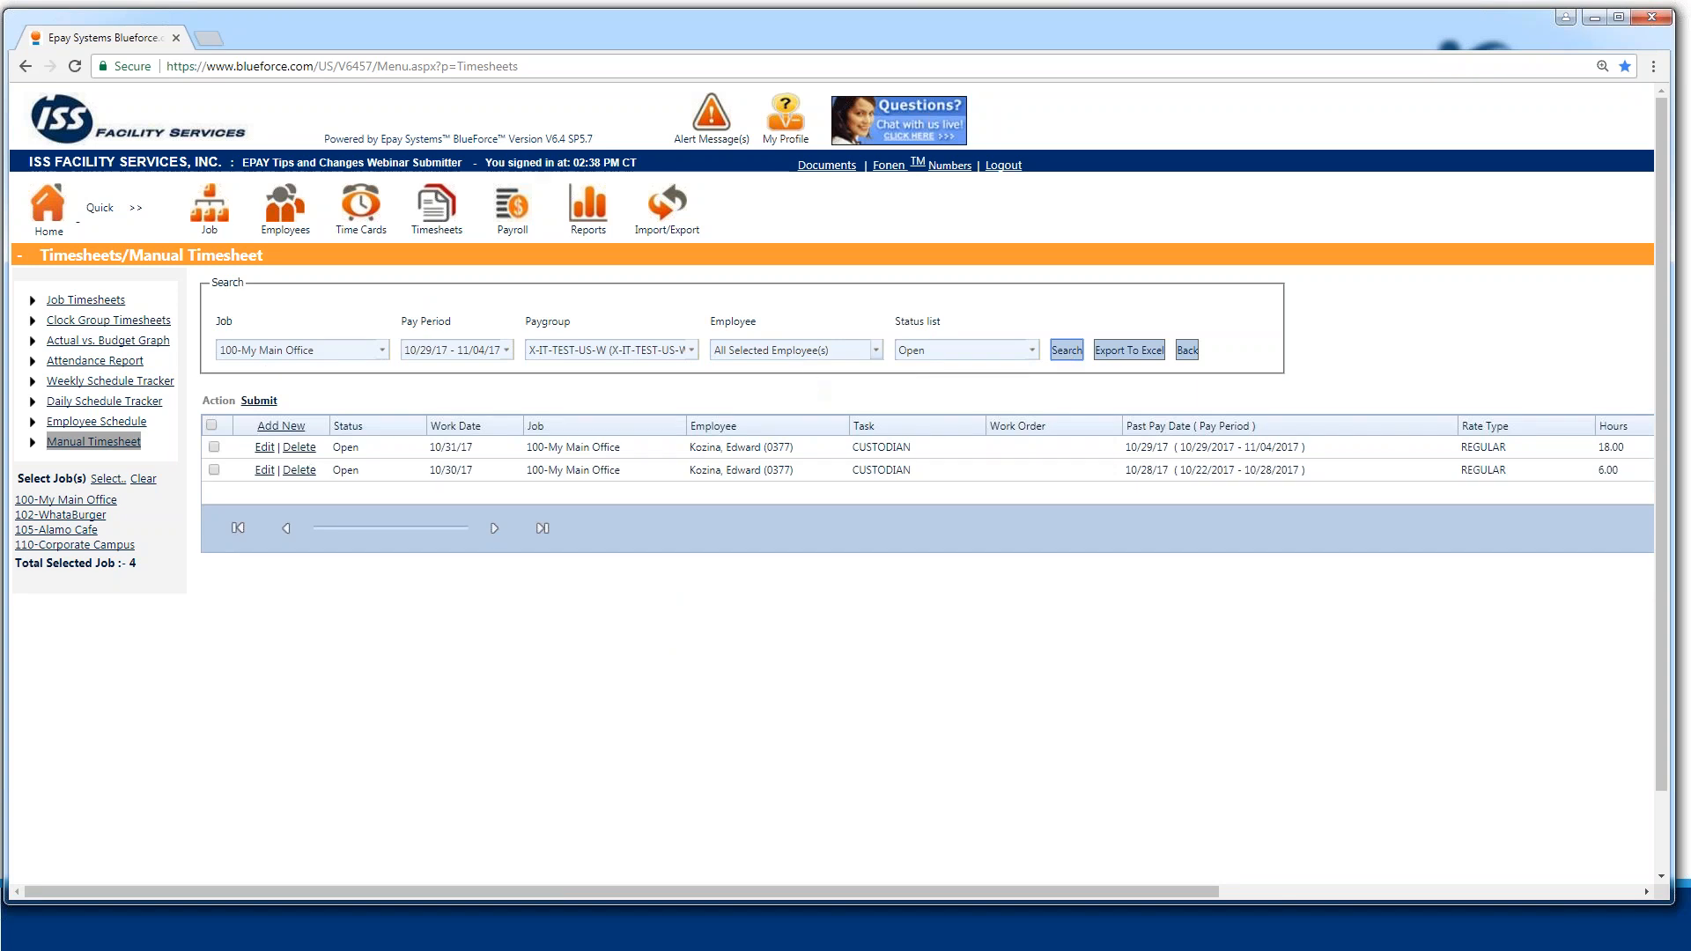
left_click(278, 426)
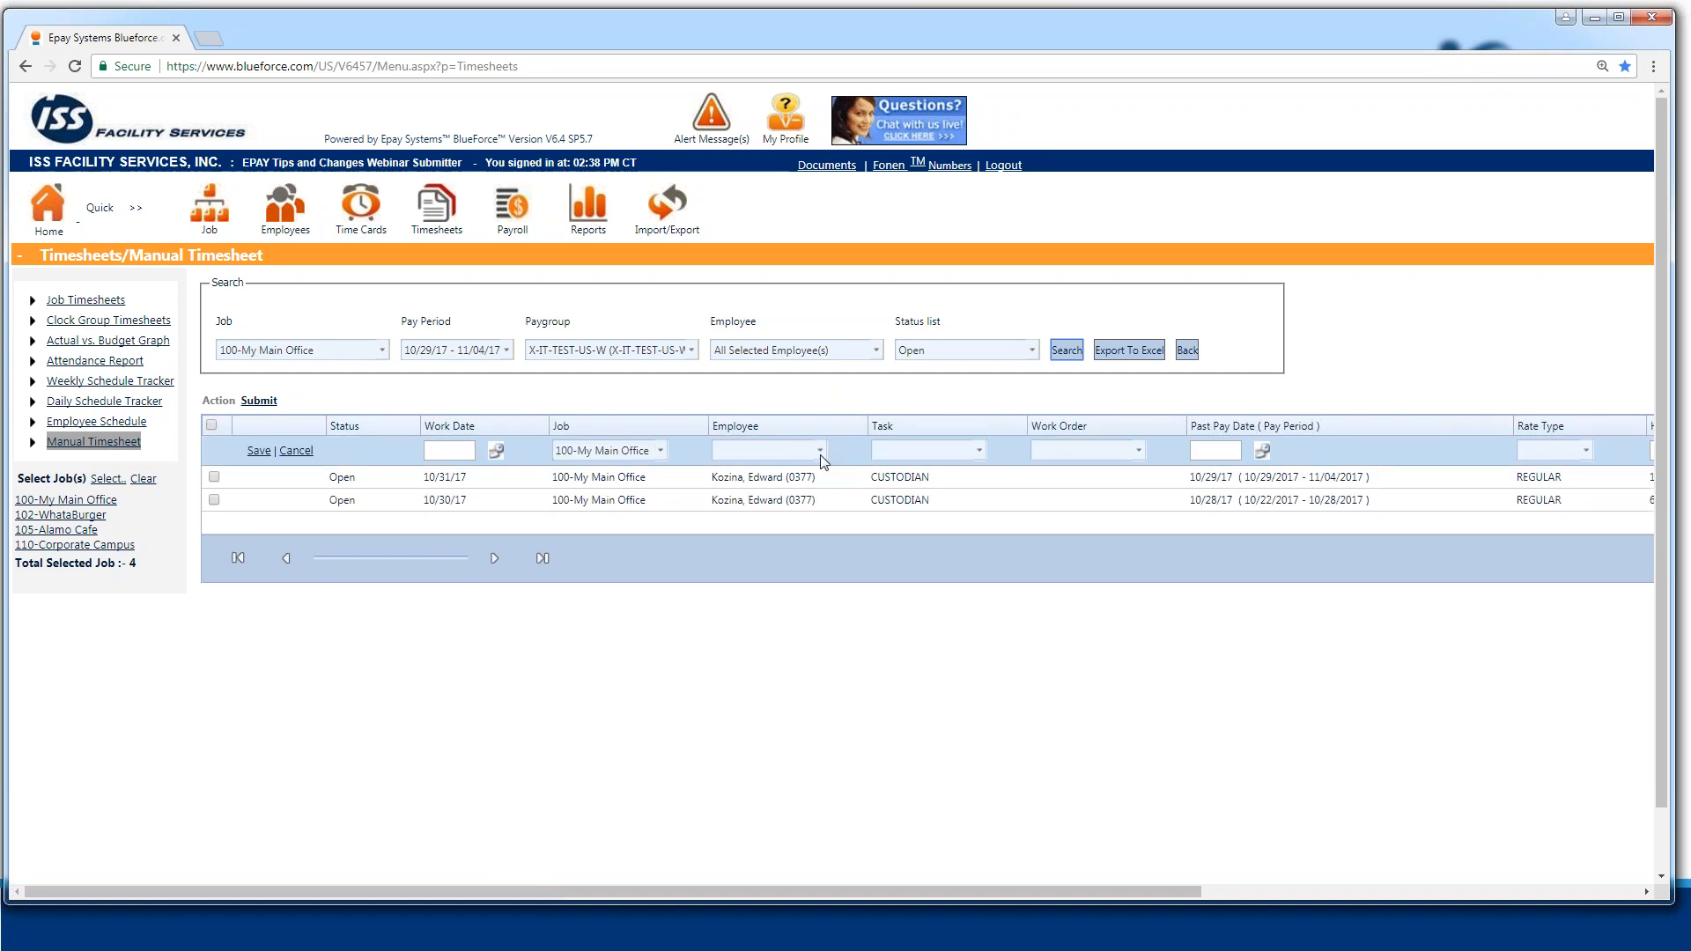
left_click(820, 451)
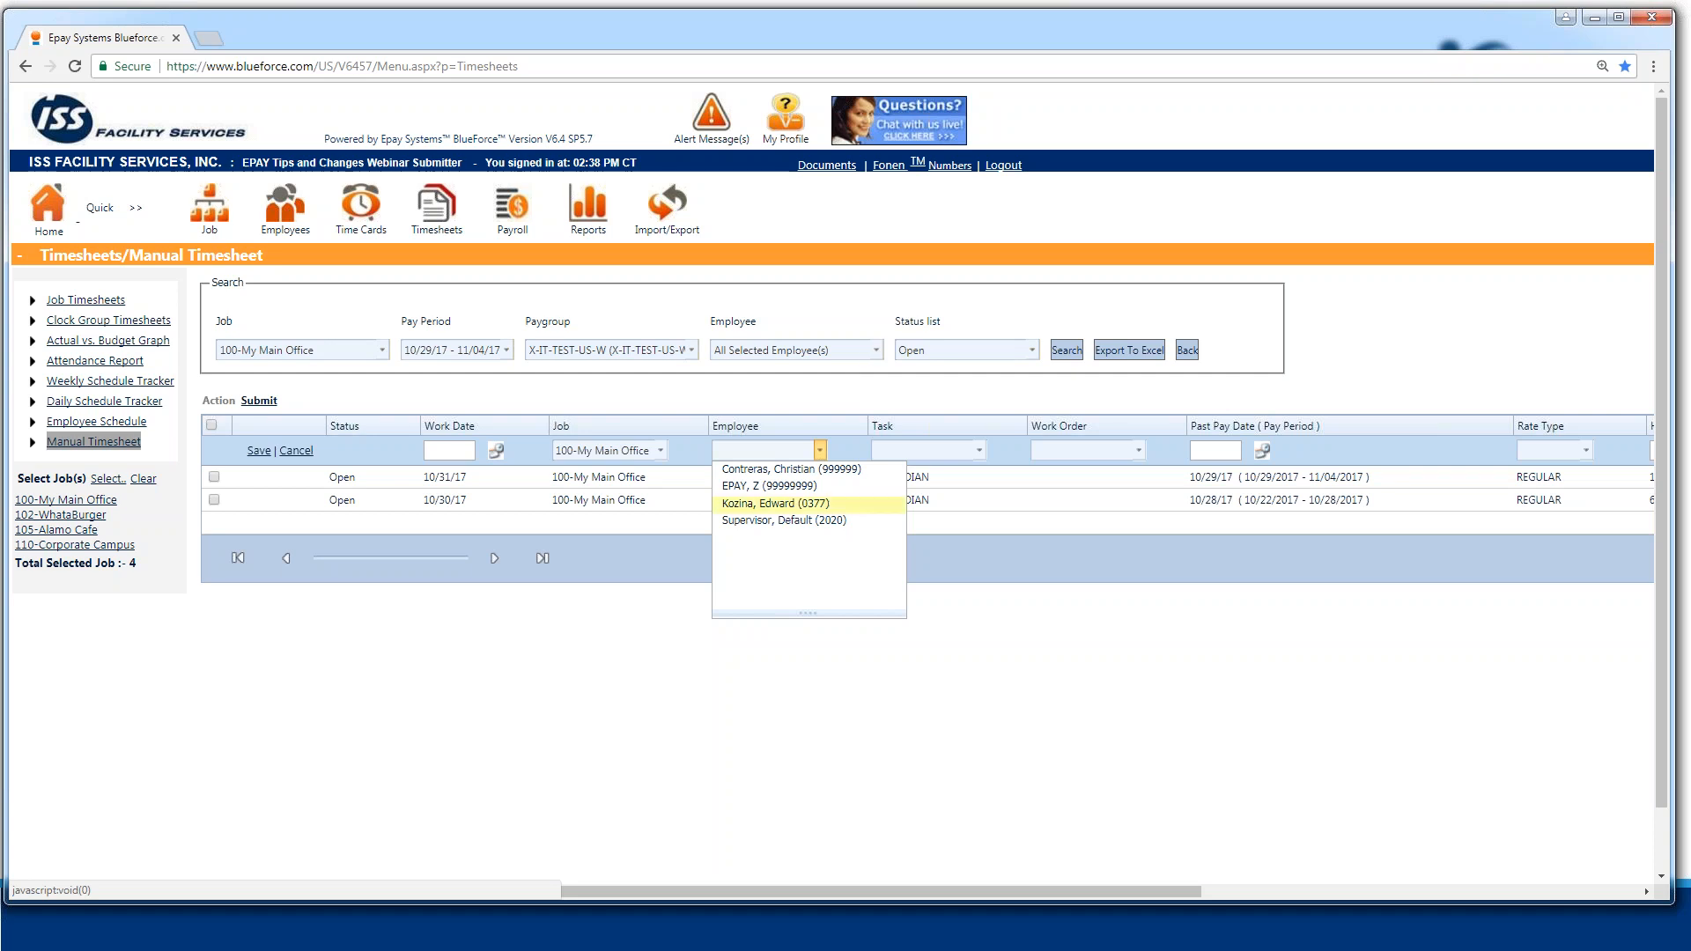
left_click(296, 450)
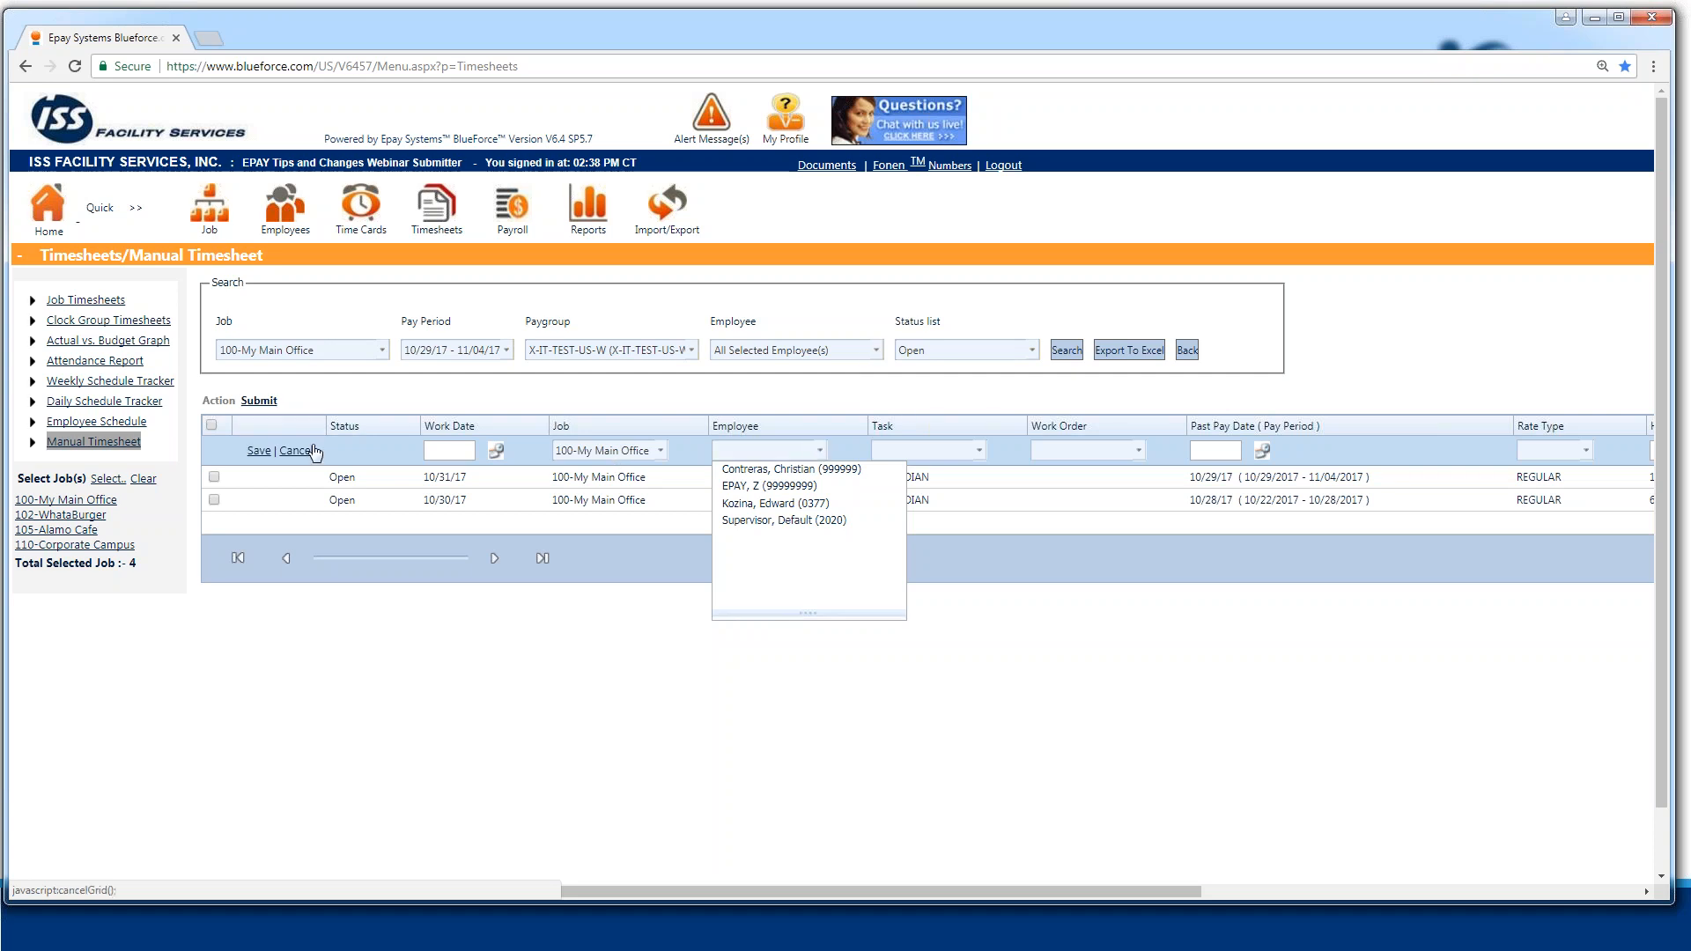
- Search the manual timesheets for only the first listed employee and return the search to All Selected Employee(s)
left_click(879, 351)
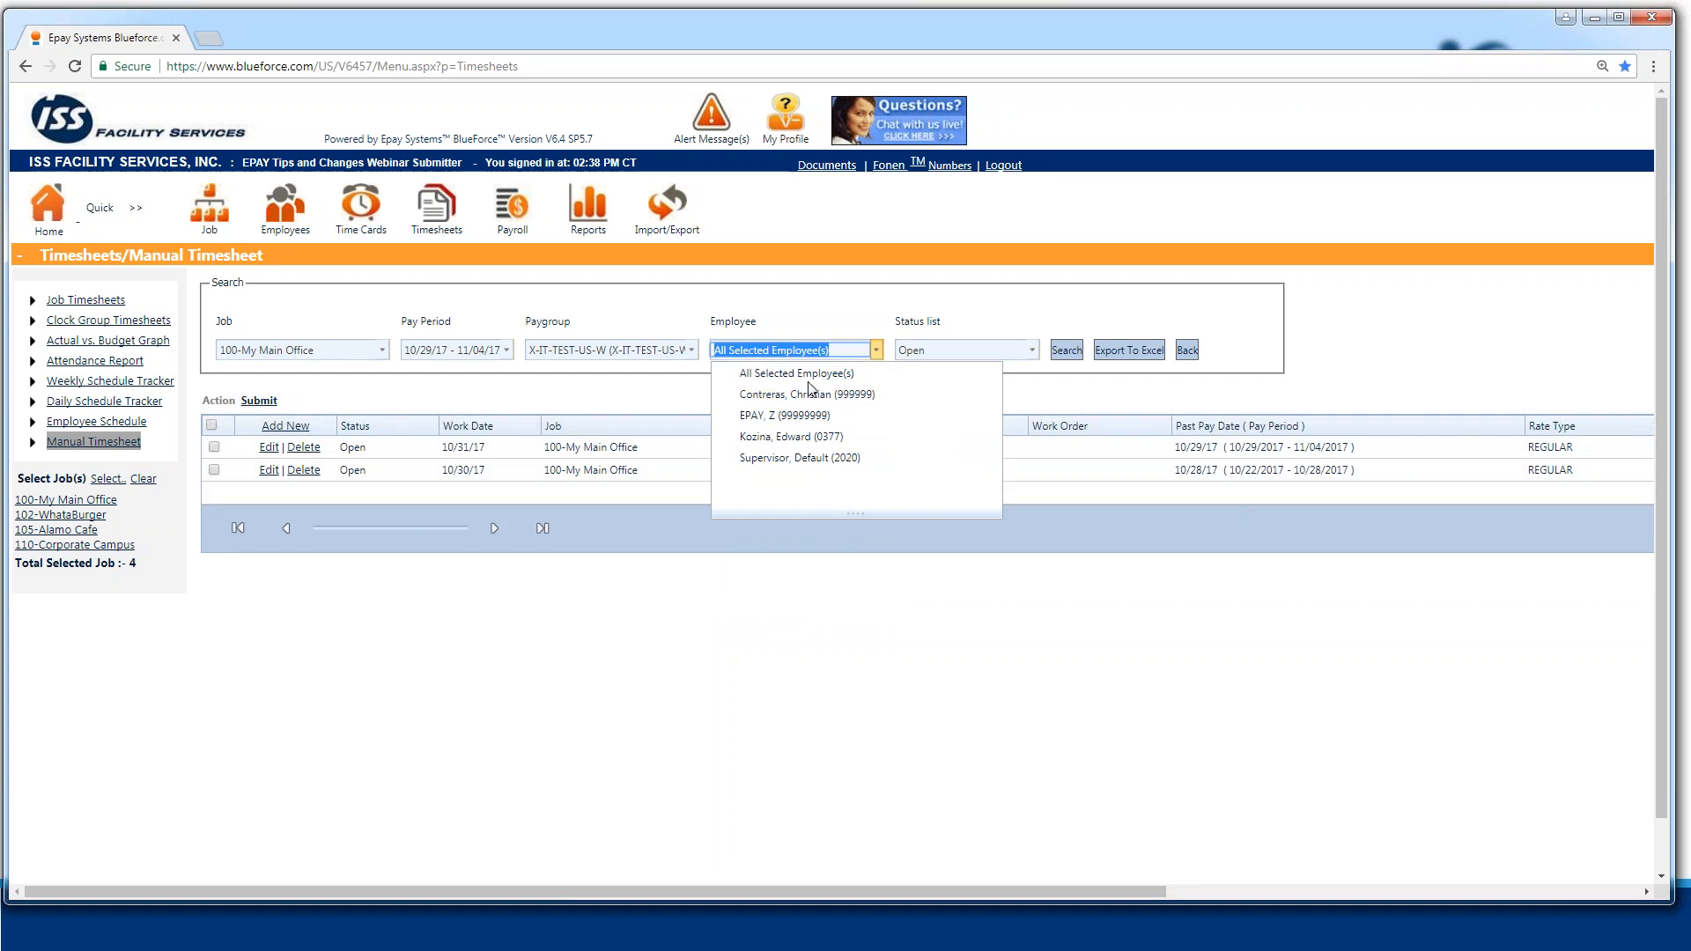
left_click(801, 389)
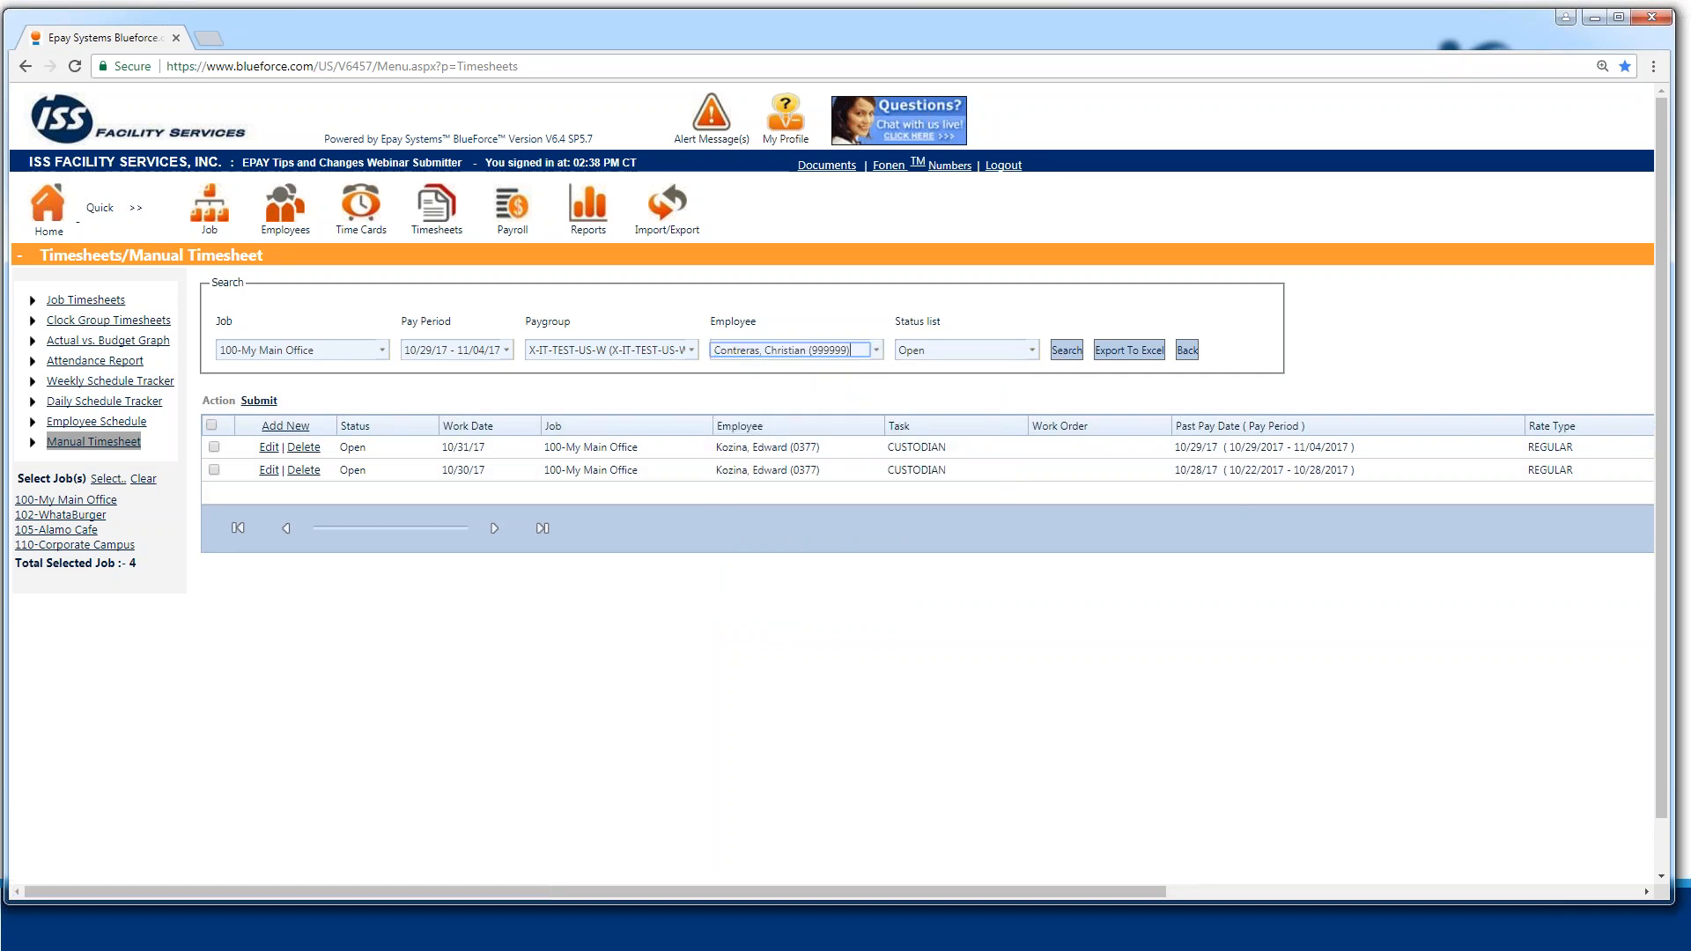
left_click(1068, 351)
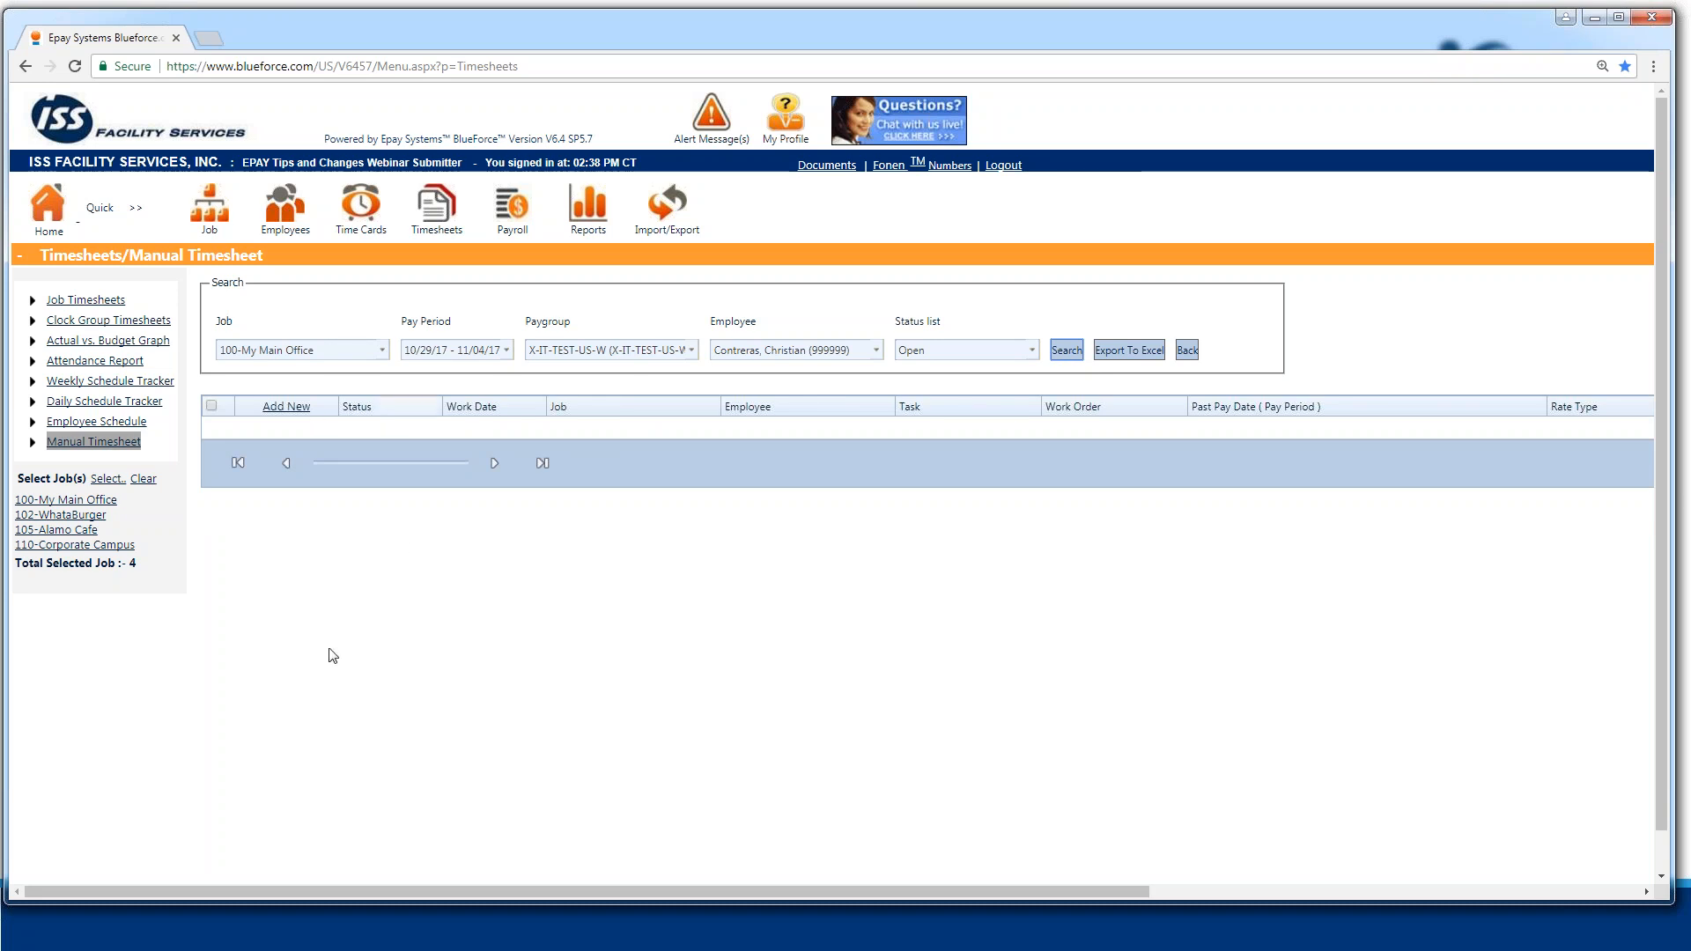
left_click(878, 350)
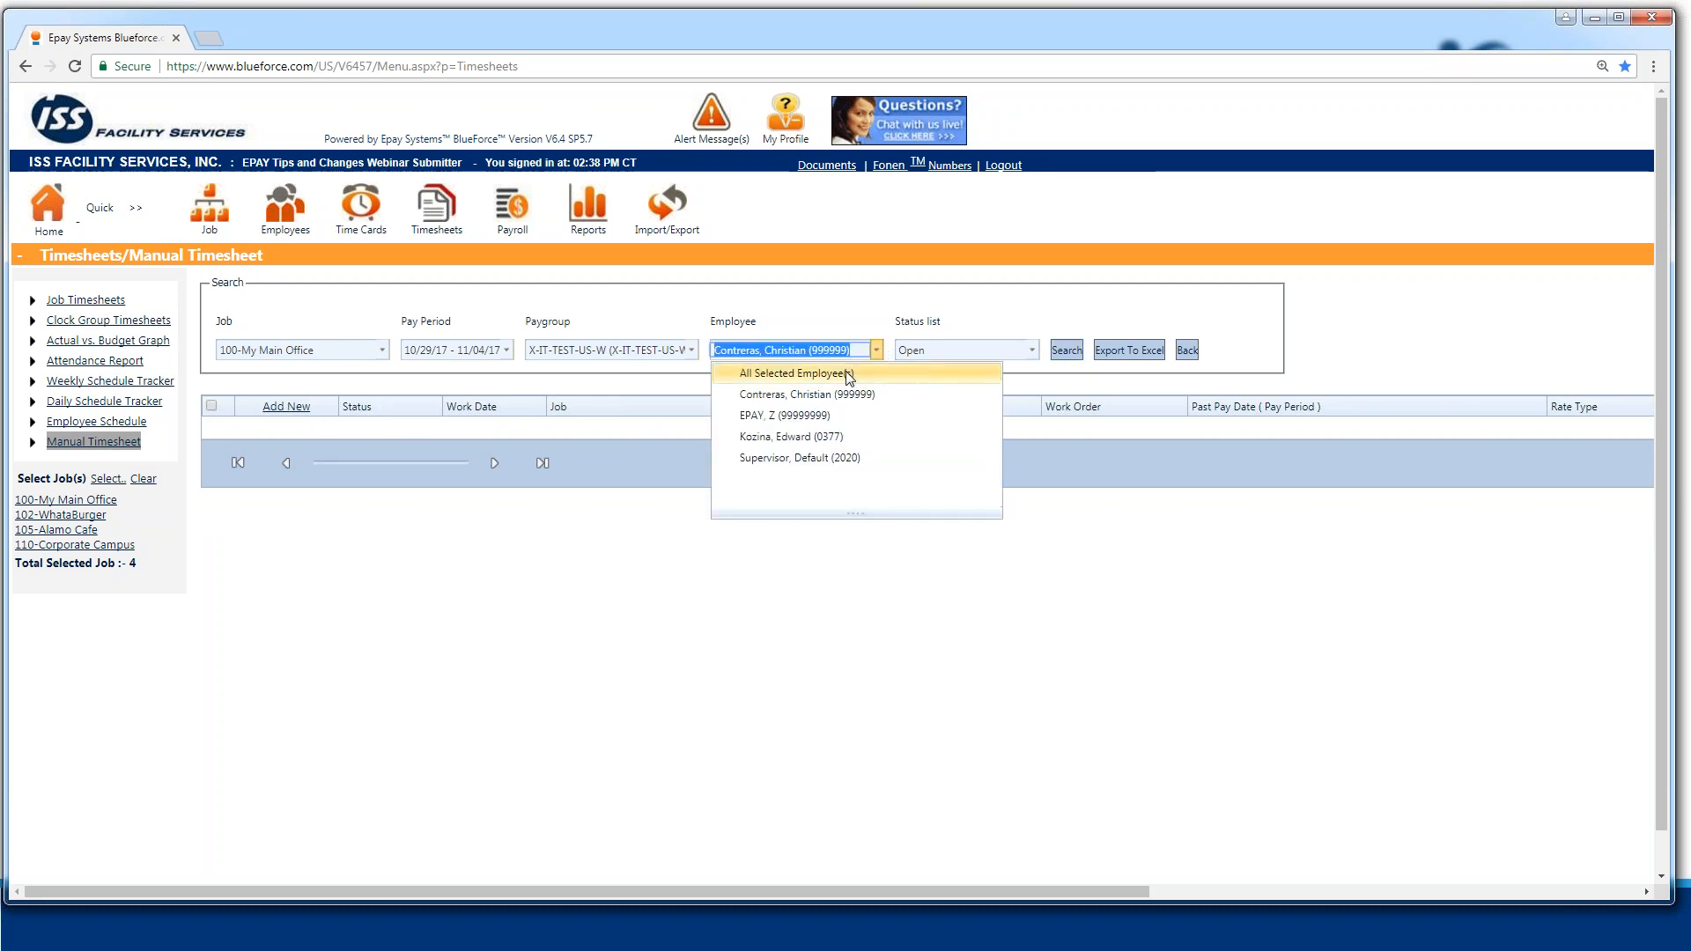
left_click(850, 371)
left_click(1064, 353)
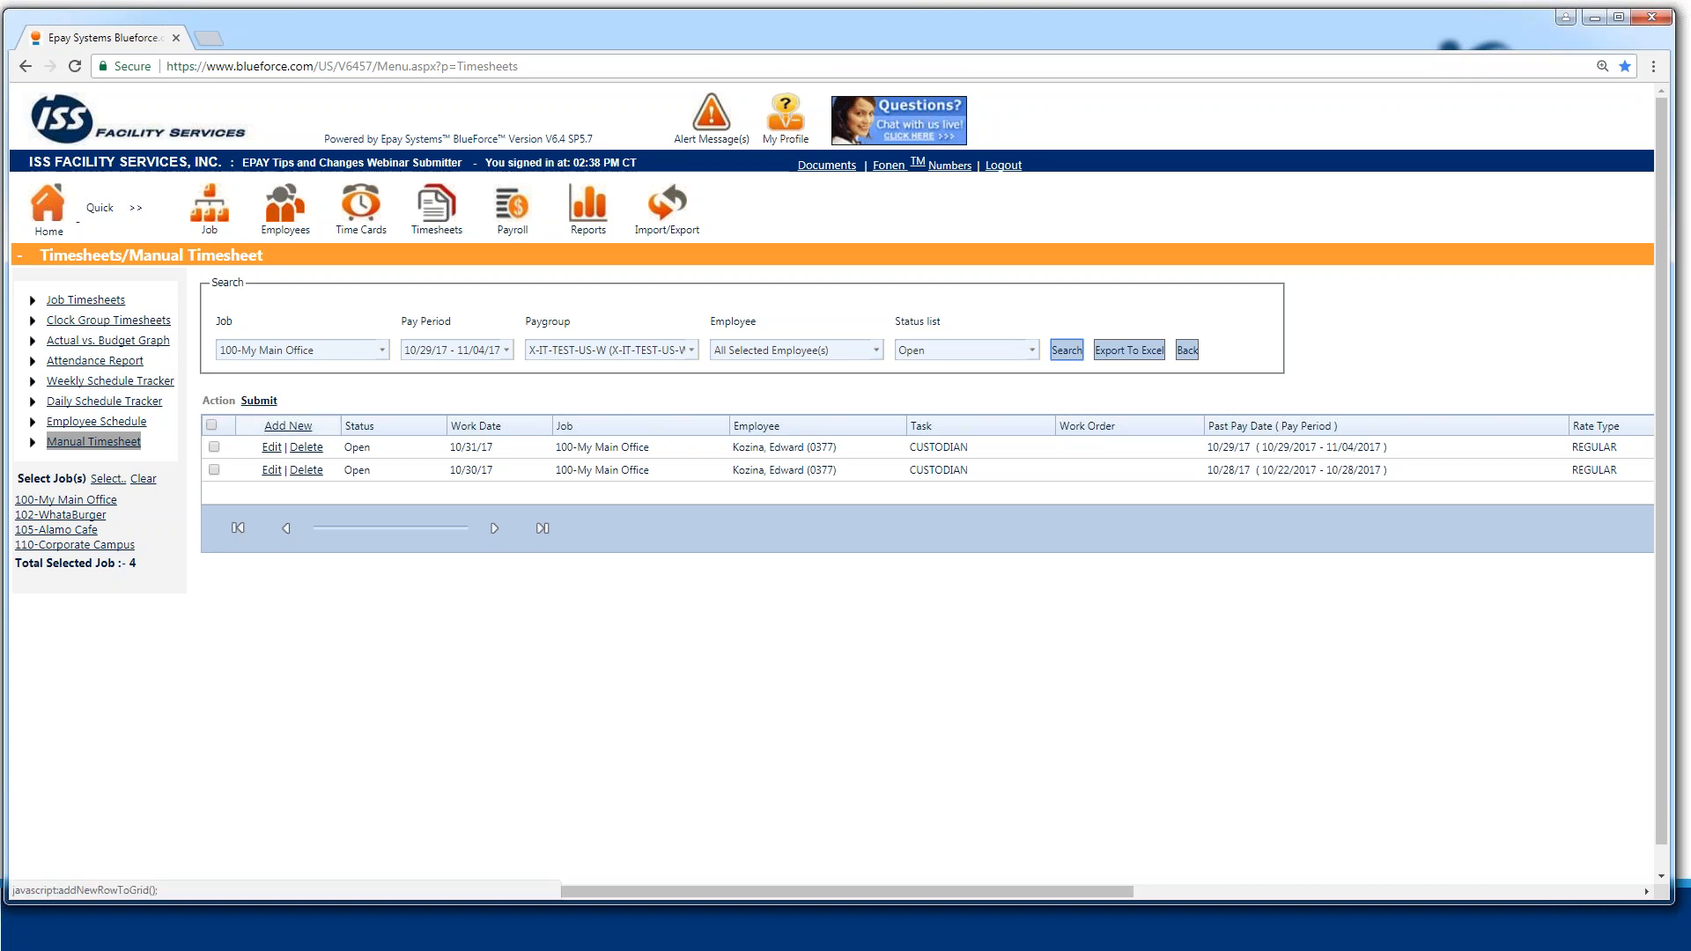
- Add a manual timesheet entry for the first listed employee with work date 10/30/17 and task CUSTODIAN
left_click(288, 426)
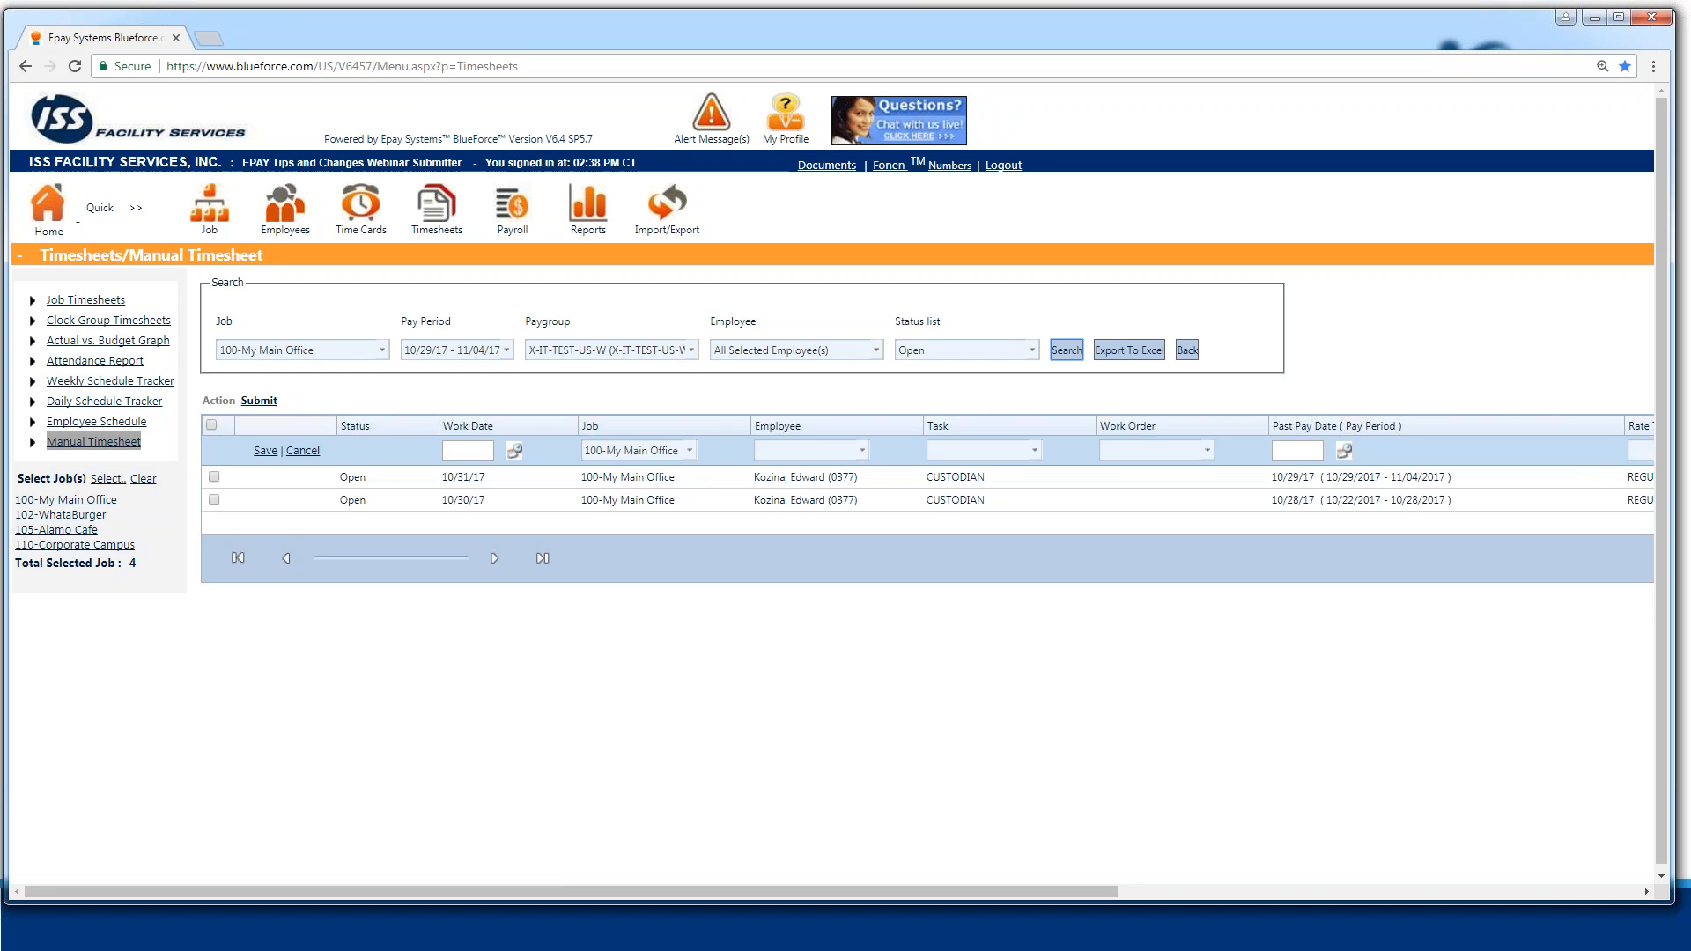
left_click(514, 451)
left_click(548, 608)
left_click(862, 450)
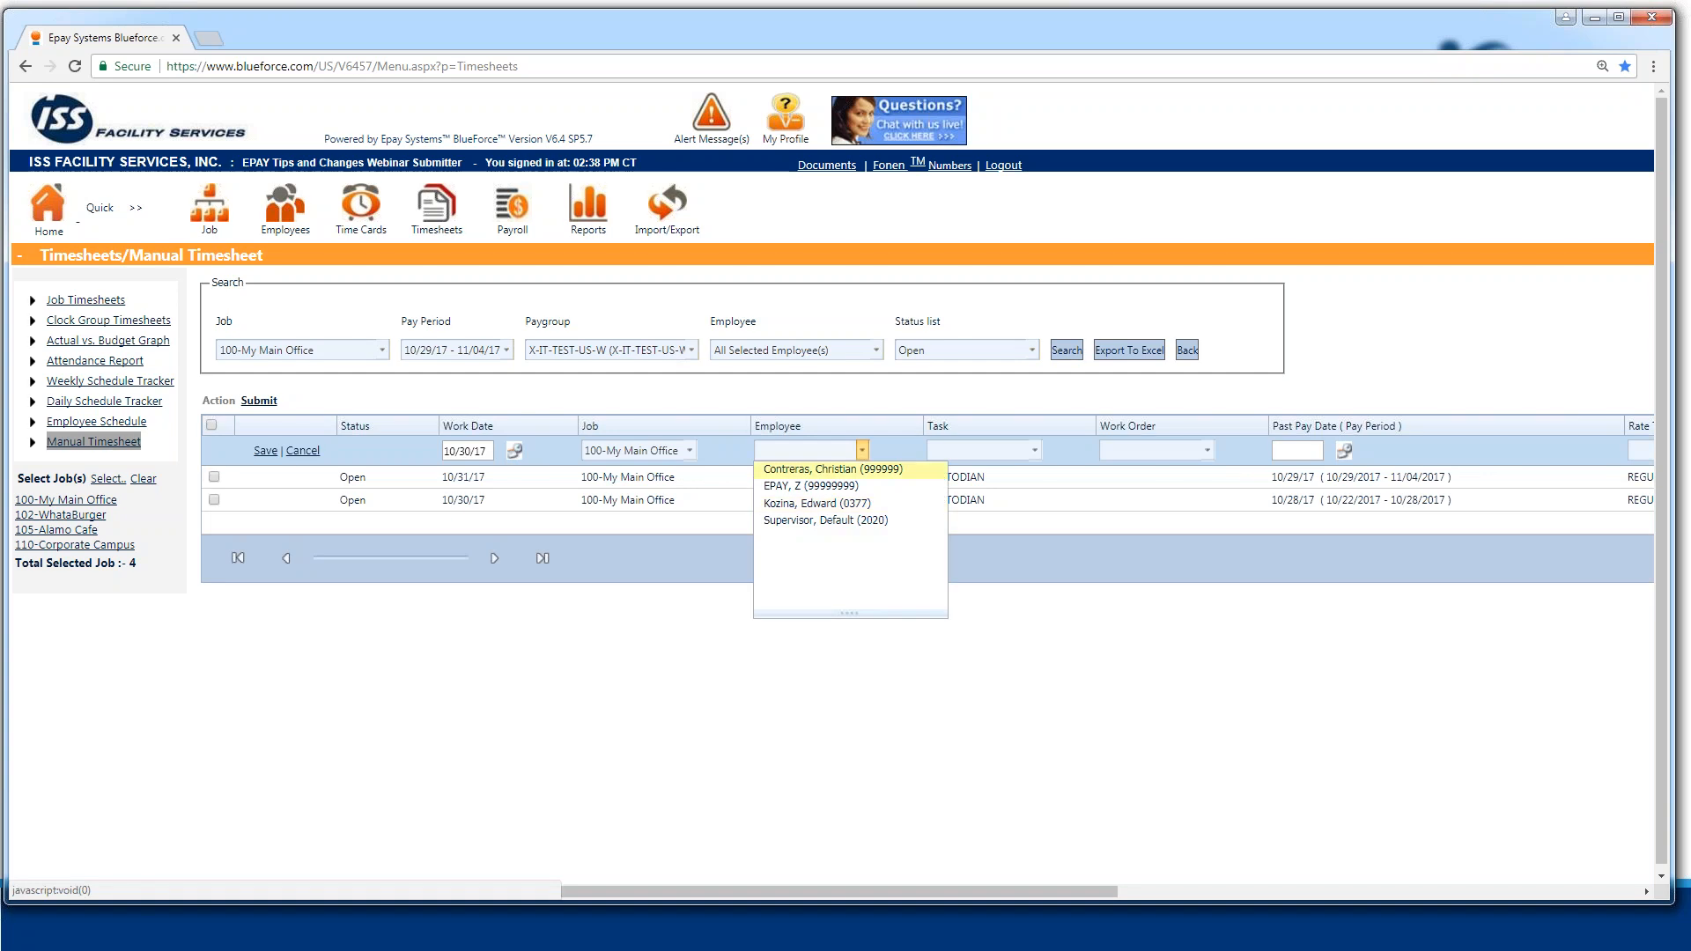
left_click(963, 459)
left_click(1070, 450)
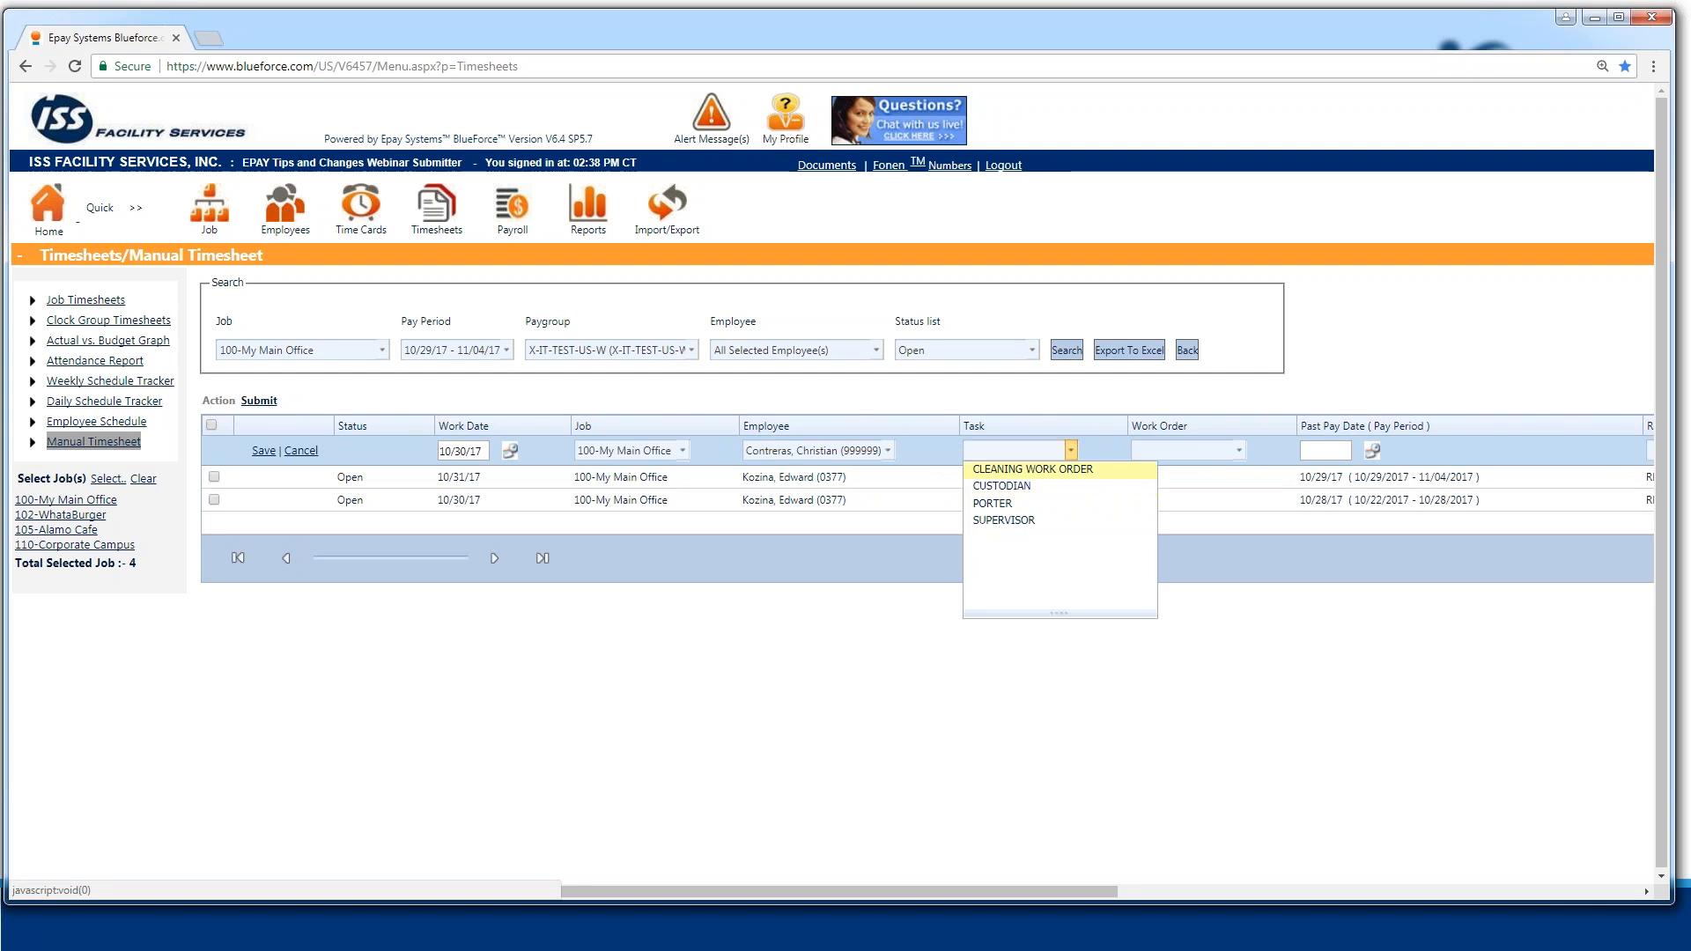
left_click(1001, 486)
- Set the new entry's past pay date to 10/28/17 and its rate type to HOLIDAY WORKED OT
left_click_drag(1078, 892, 1412, 874)
left_click(1030, 449)
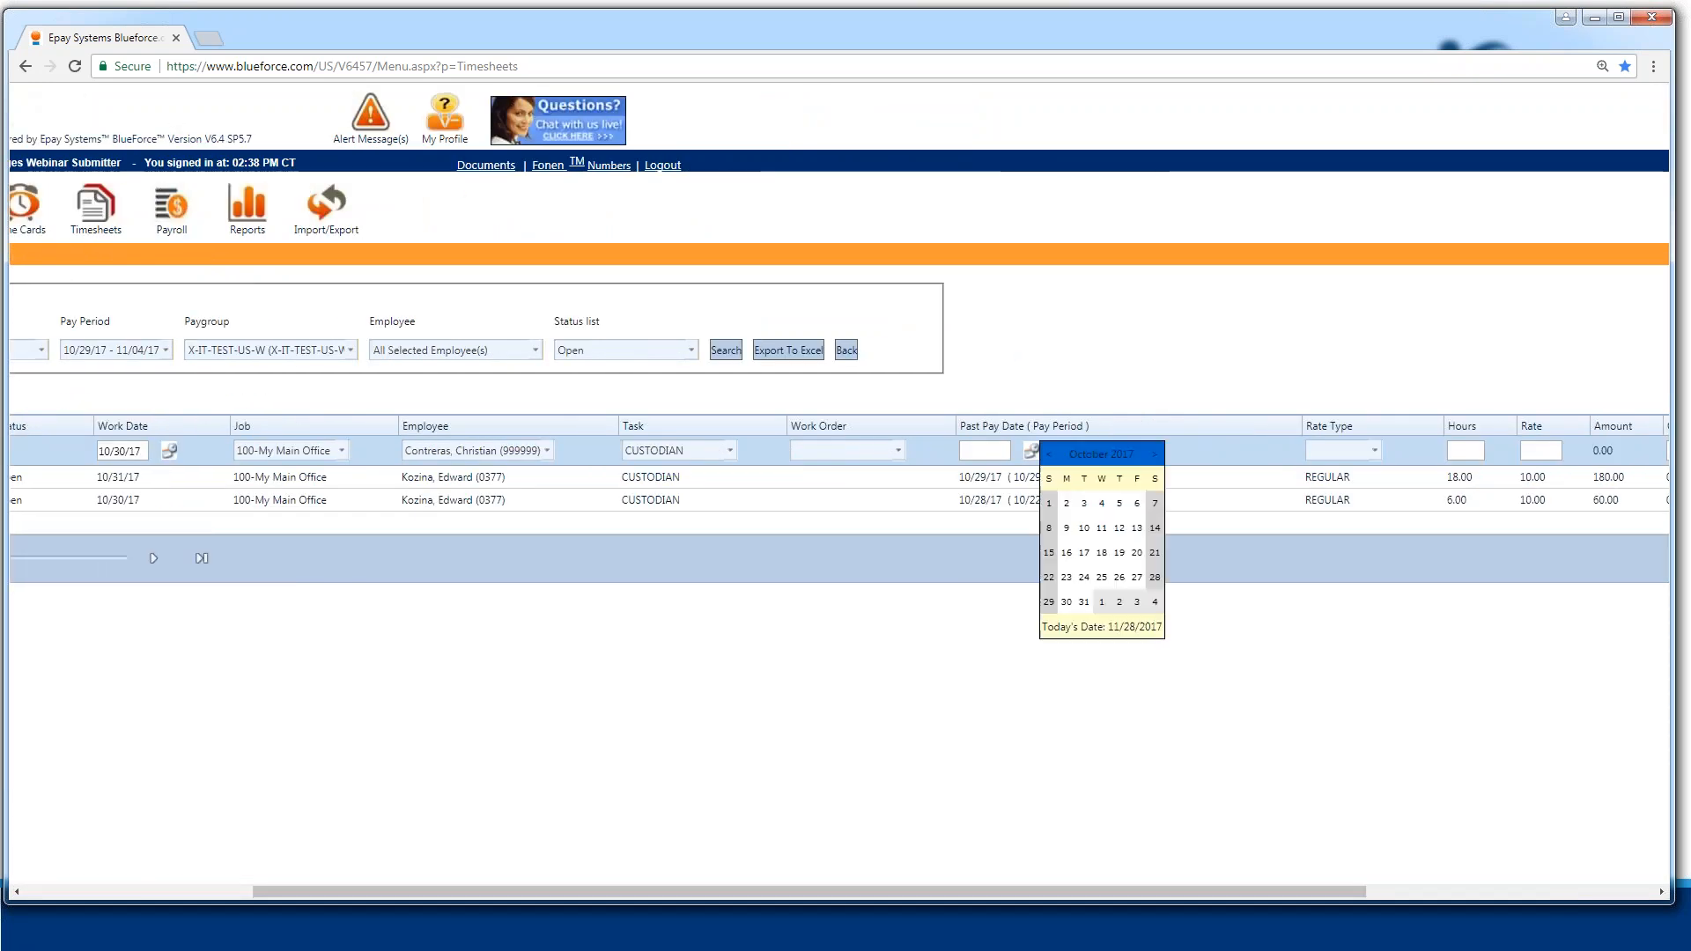
left_click(1154, 577)
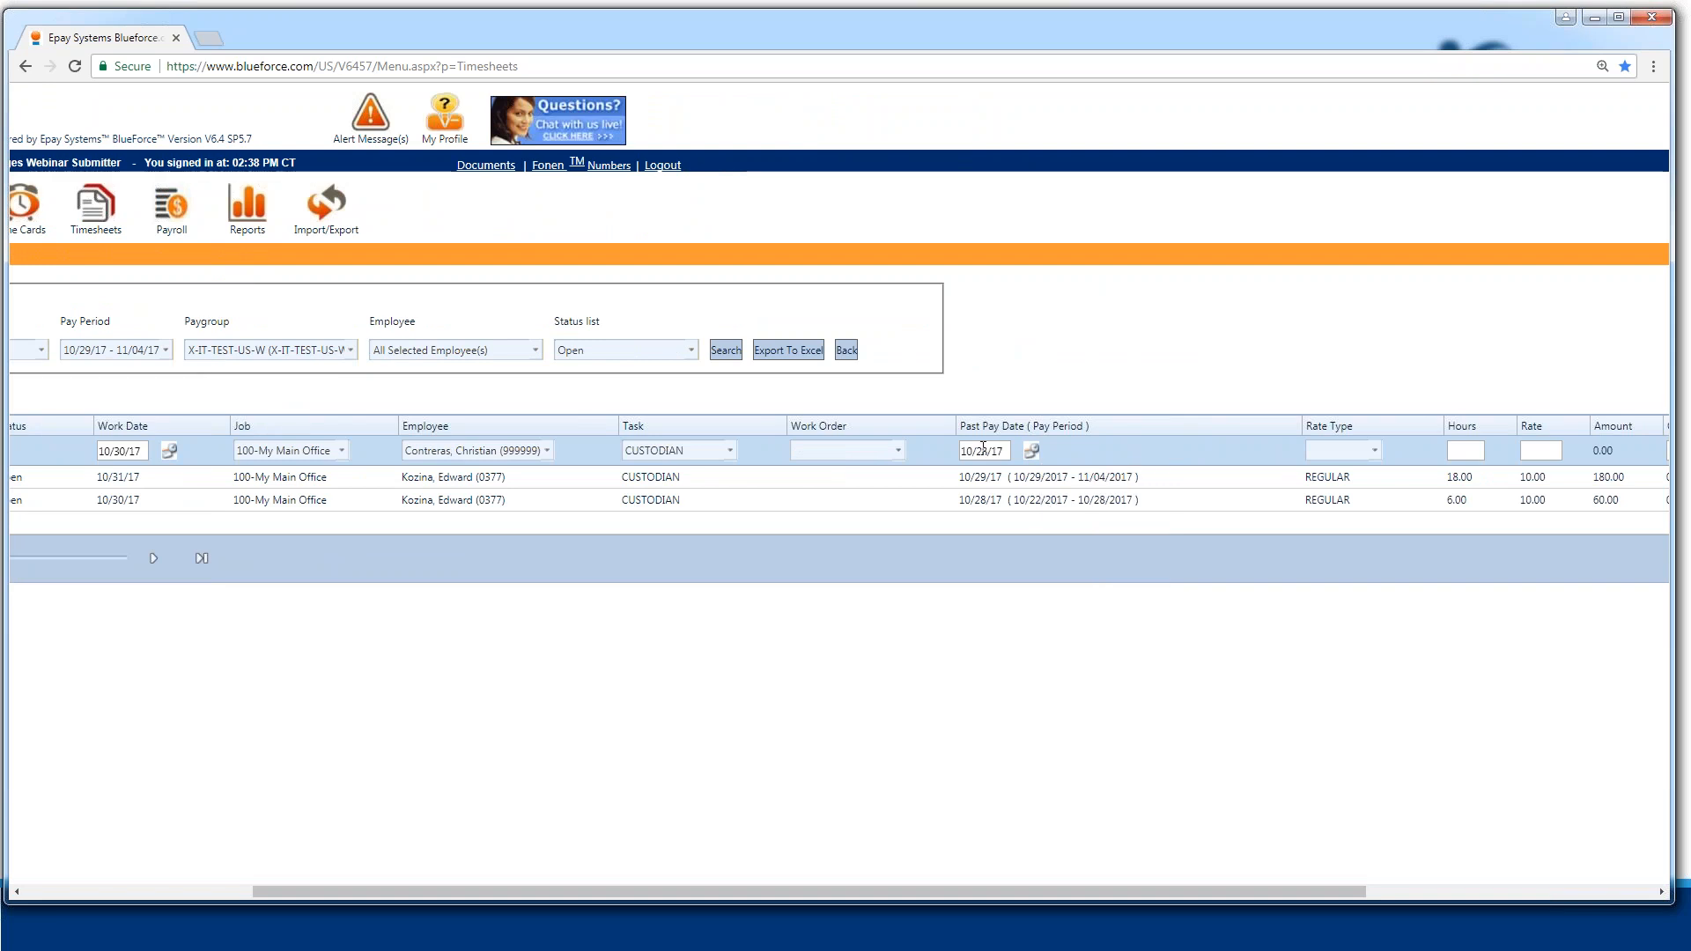
left_click(1374, 450)
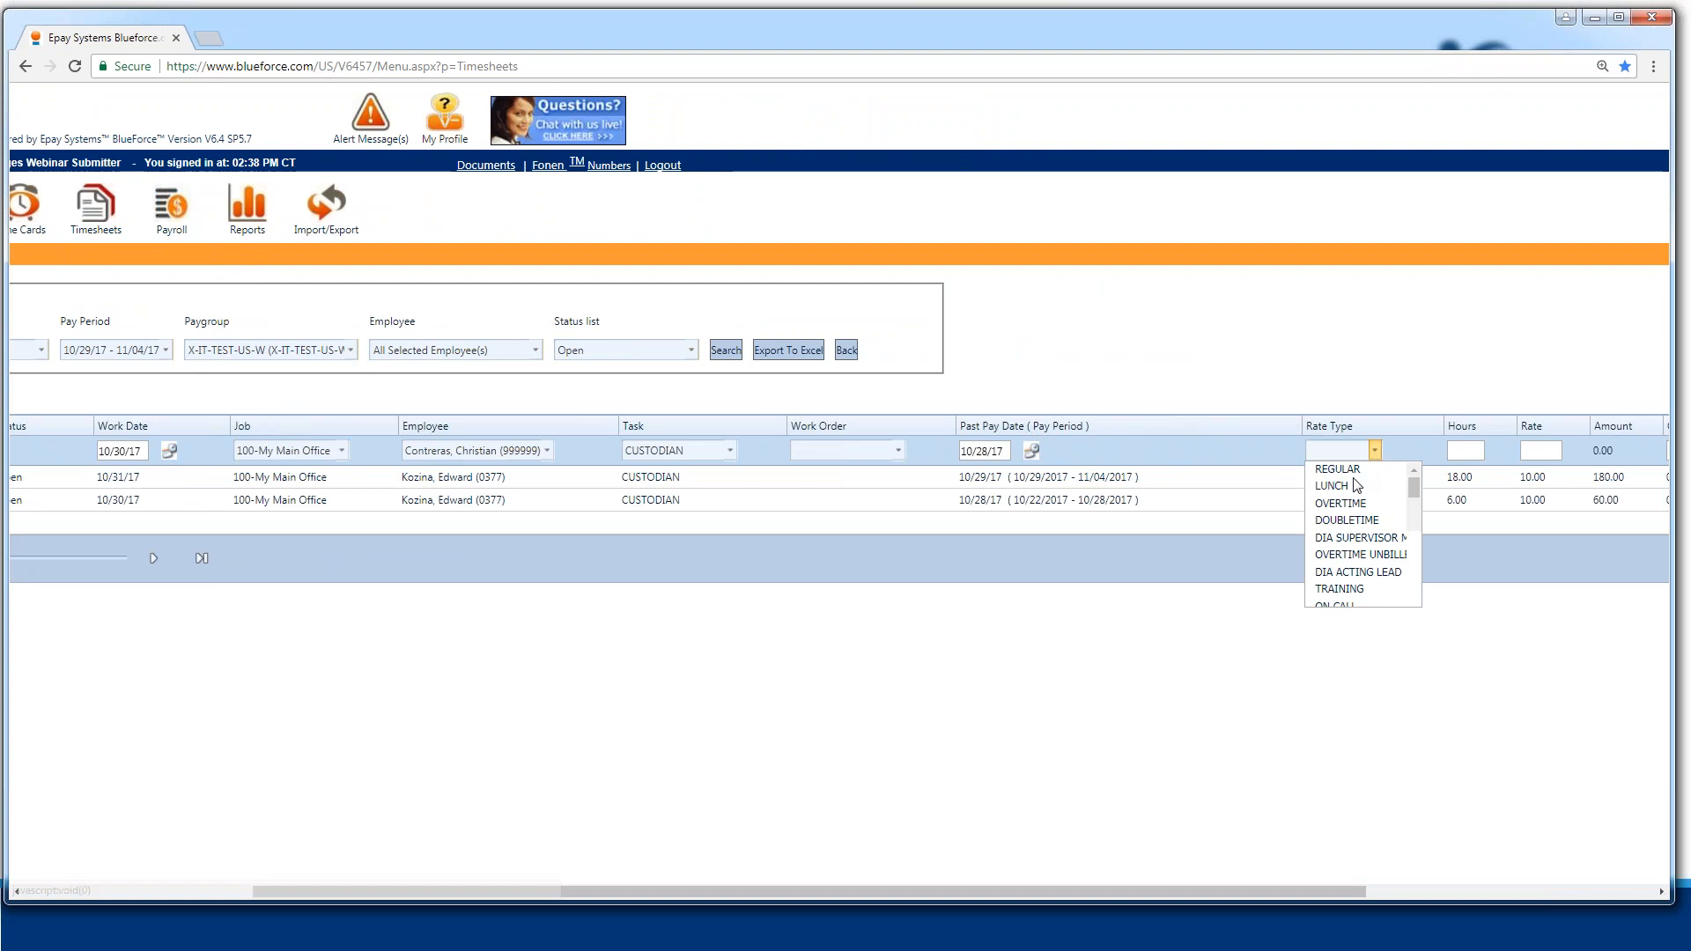
left_click(1413, 600)
left_click(1413, 600)
left_click(1355, 586)
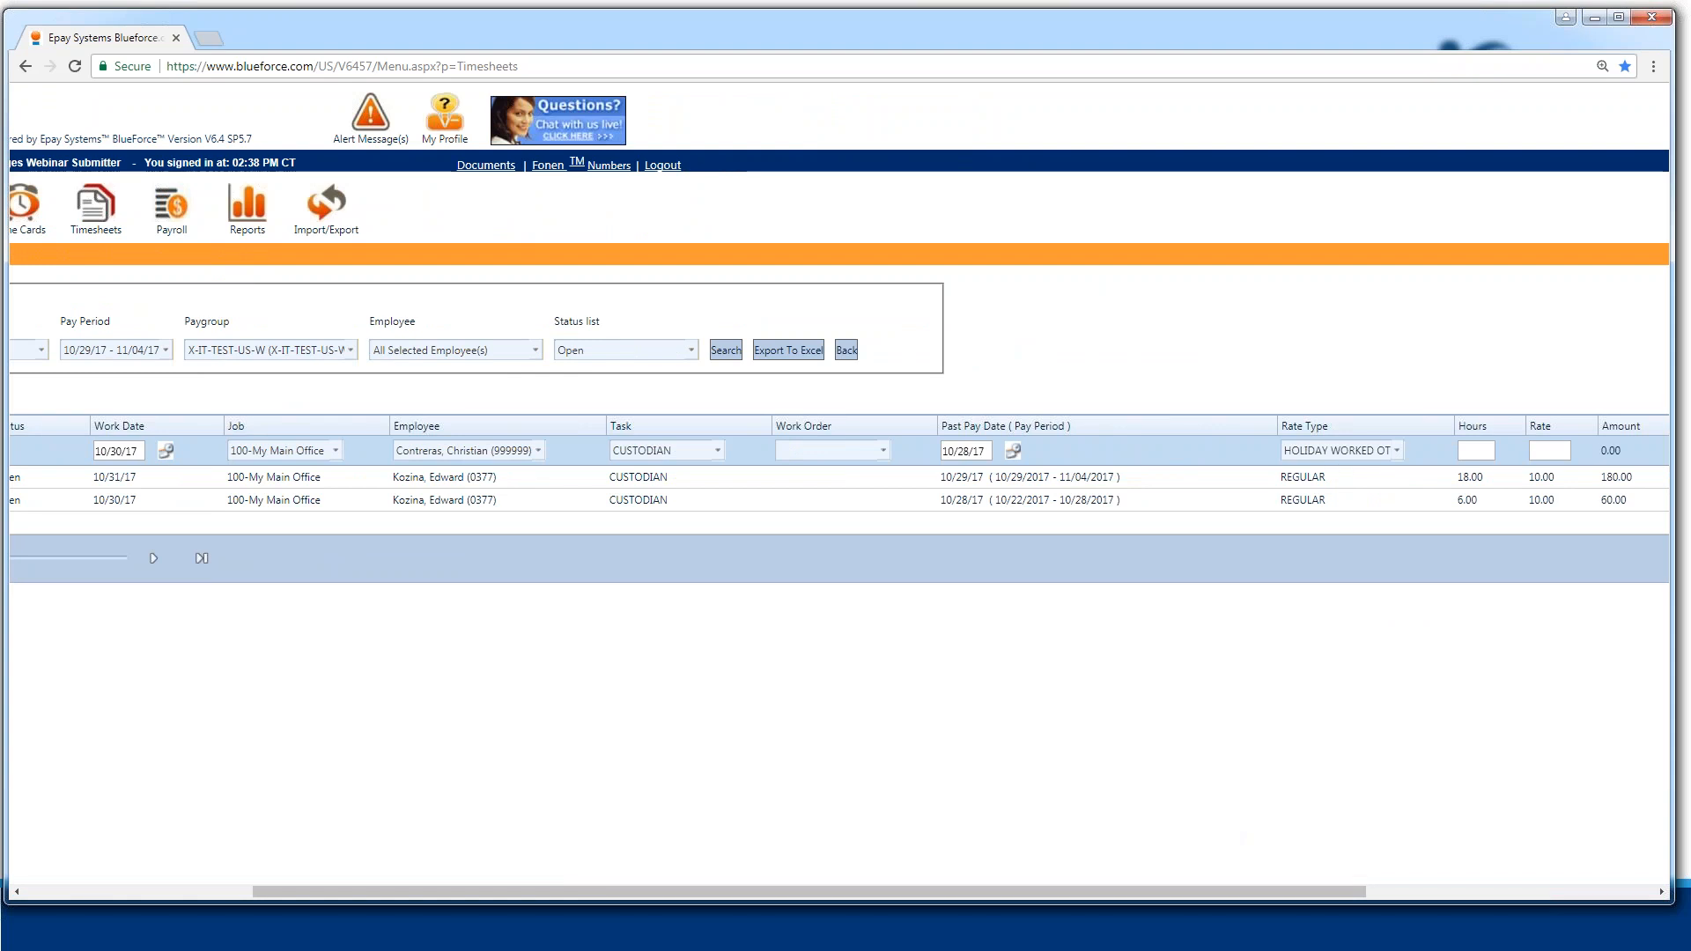
- Enter 8 hours and the comment "Holiday missed" for the new entry and save it
left_click_drag(1244, 892, 1473, 892)
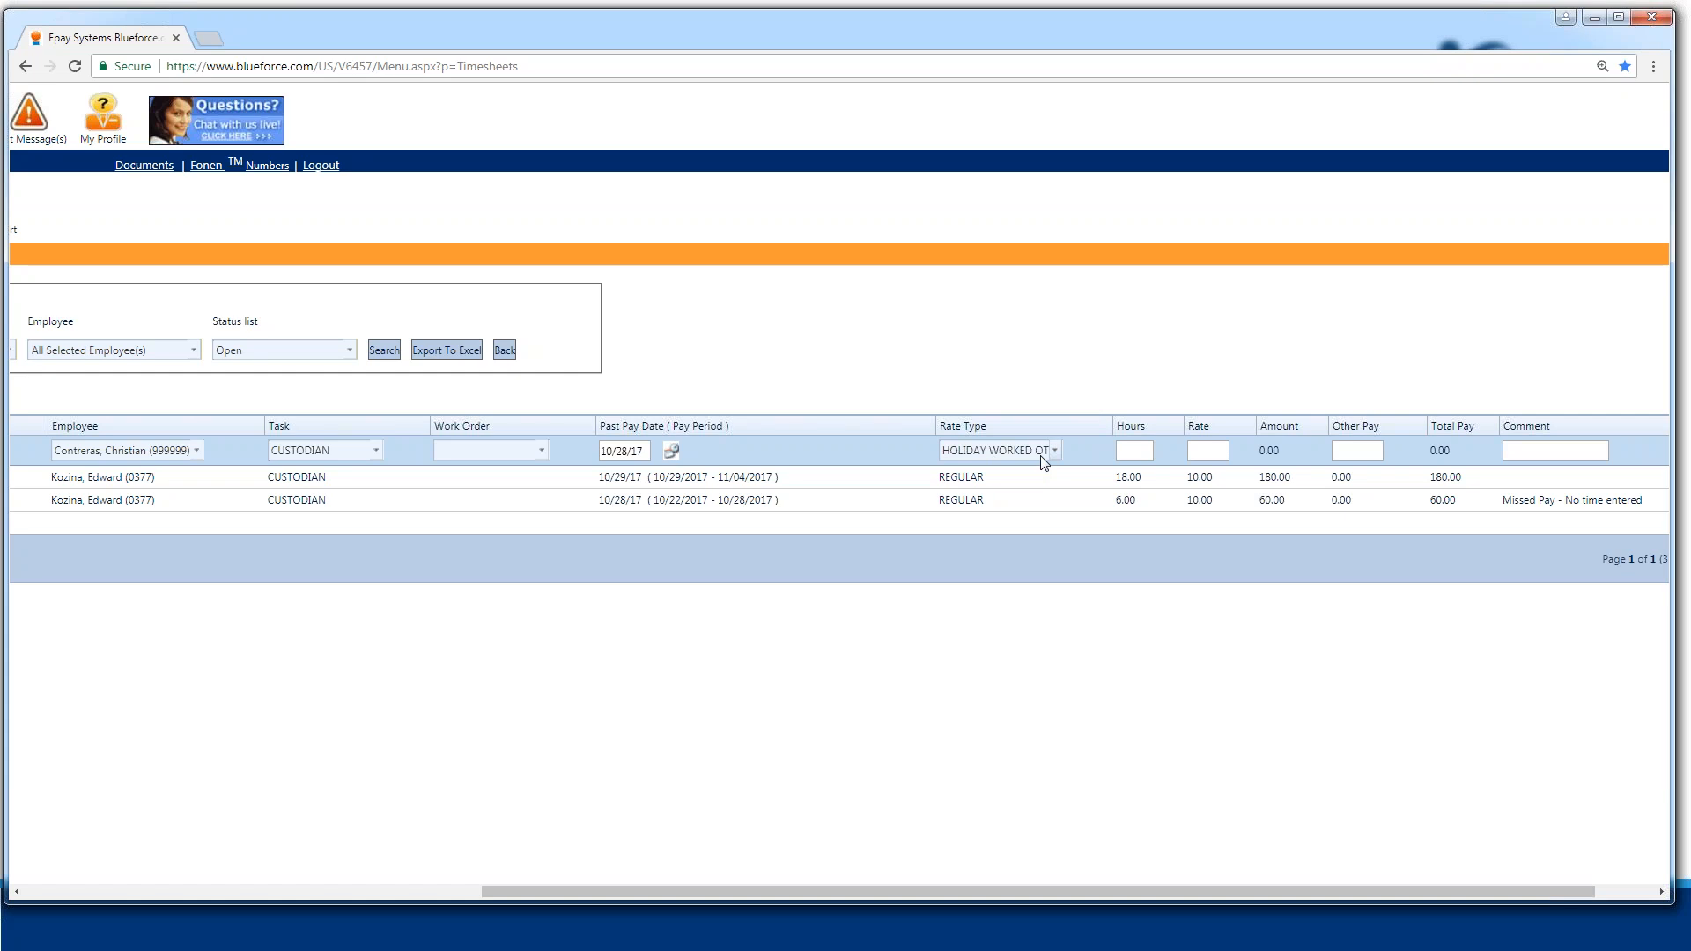
left_click(1138, 450)
type("8")
scroll(1296, 888, "right", 1)
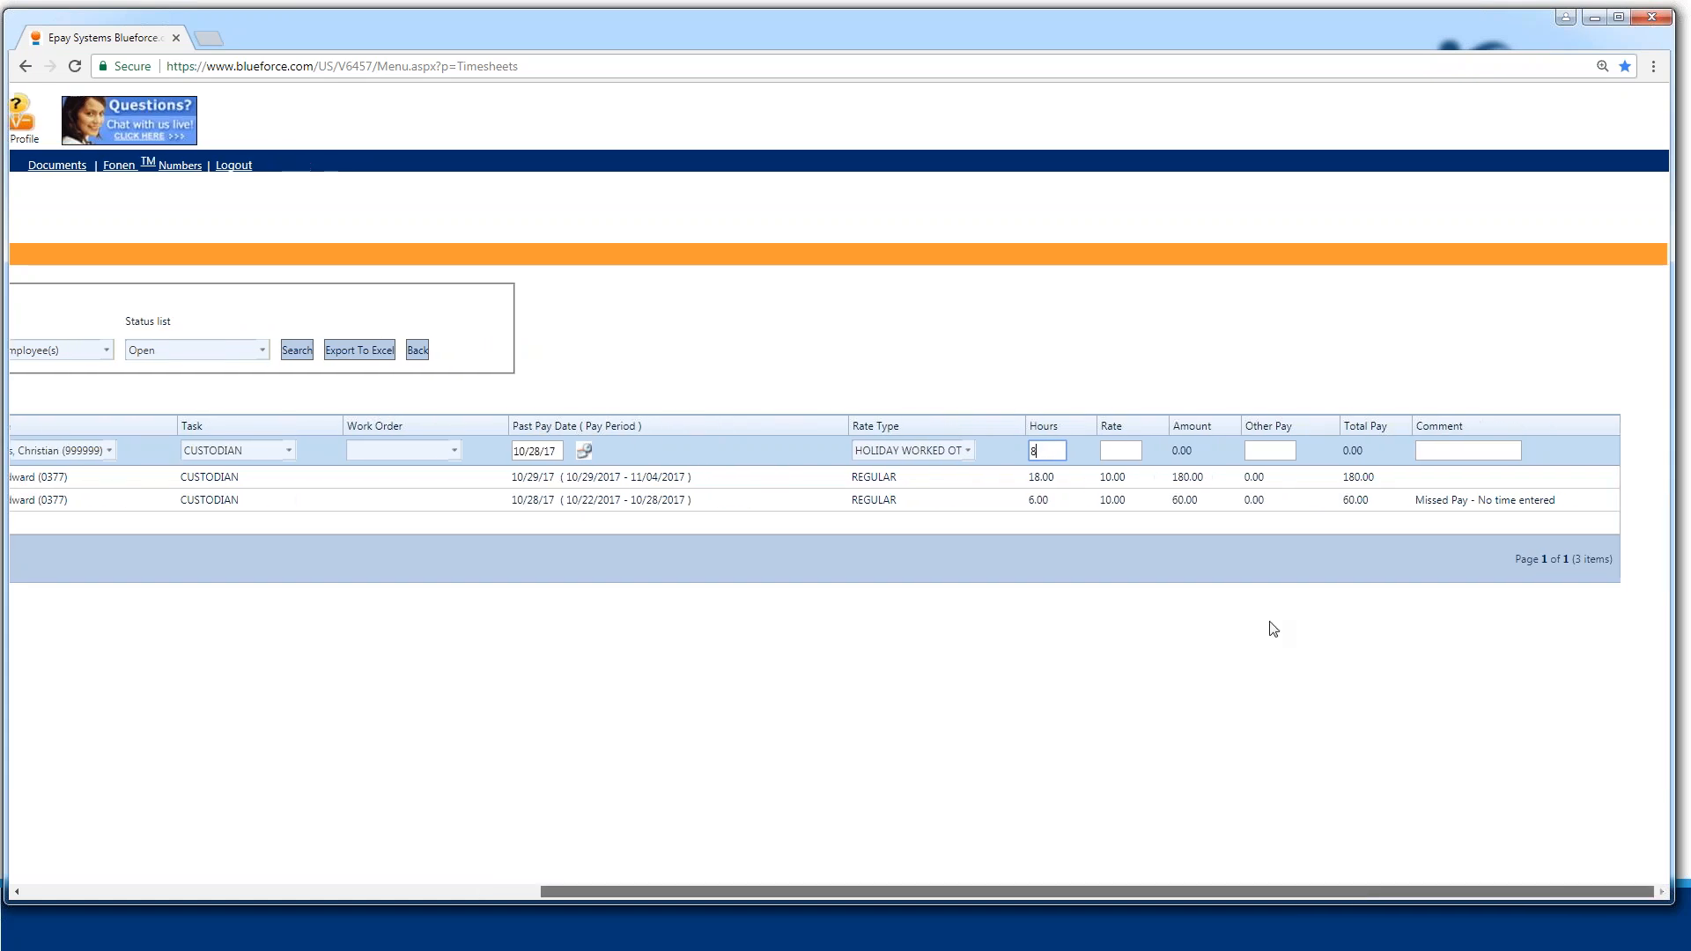
left_click(1456, 448)
type("Holiday missed")
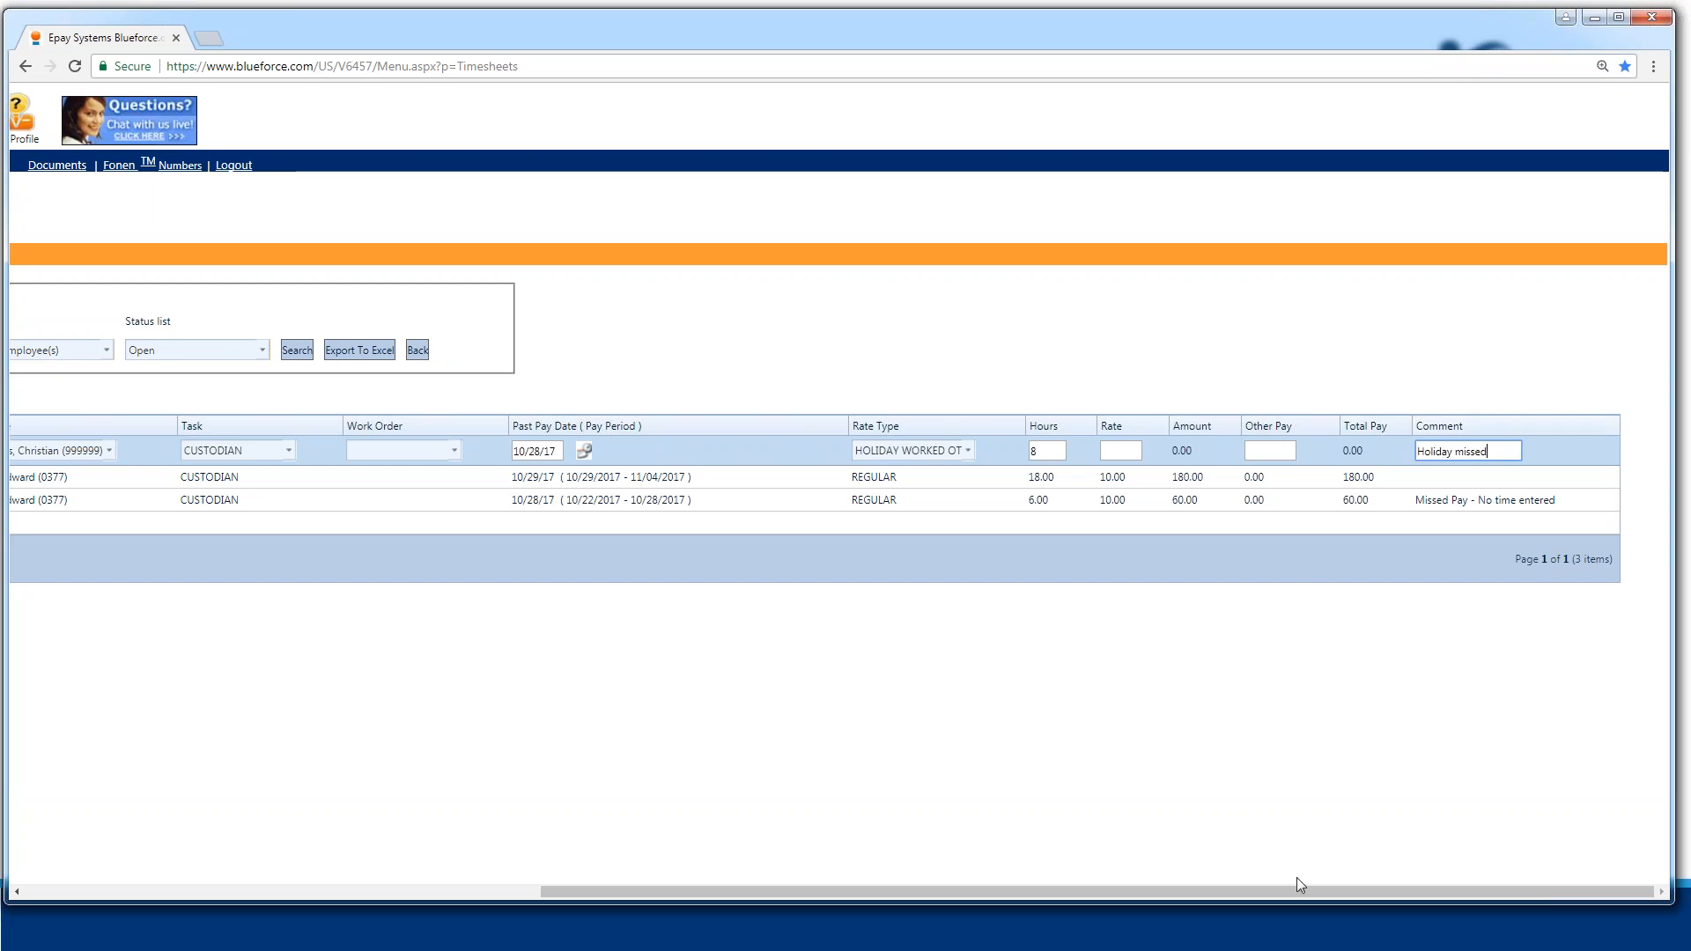
left_click_drag(1303, 885, 686, 874)
left_click(263, 450)
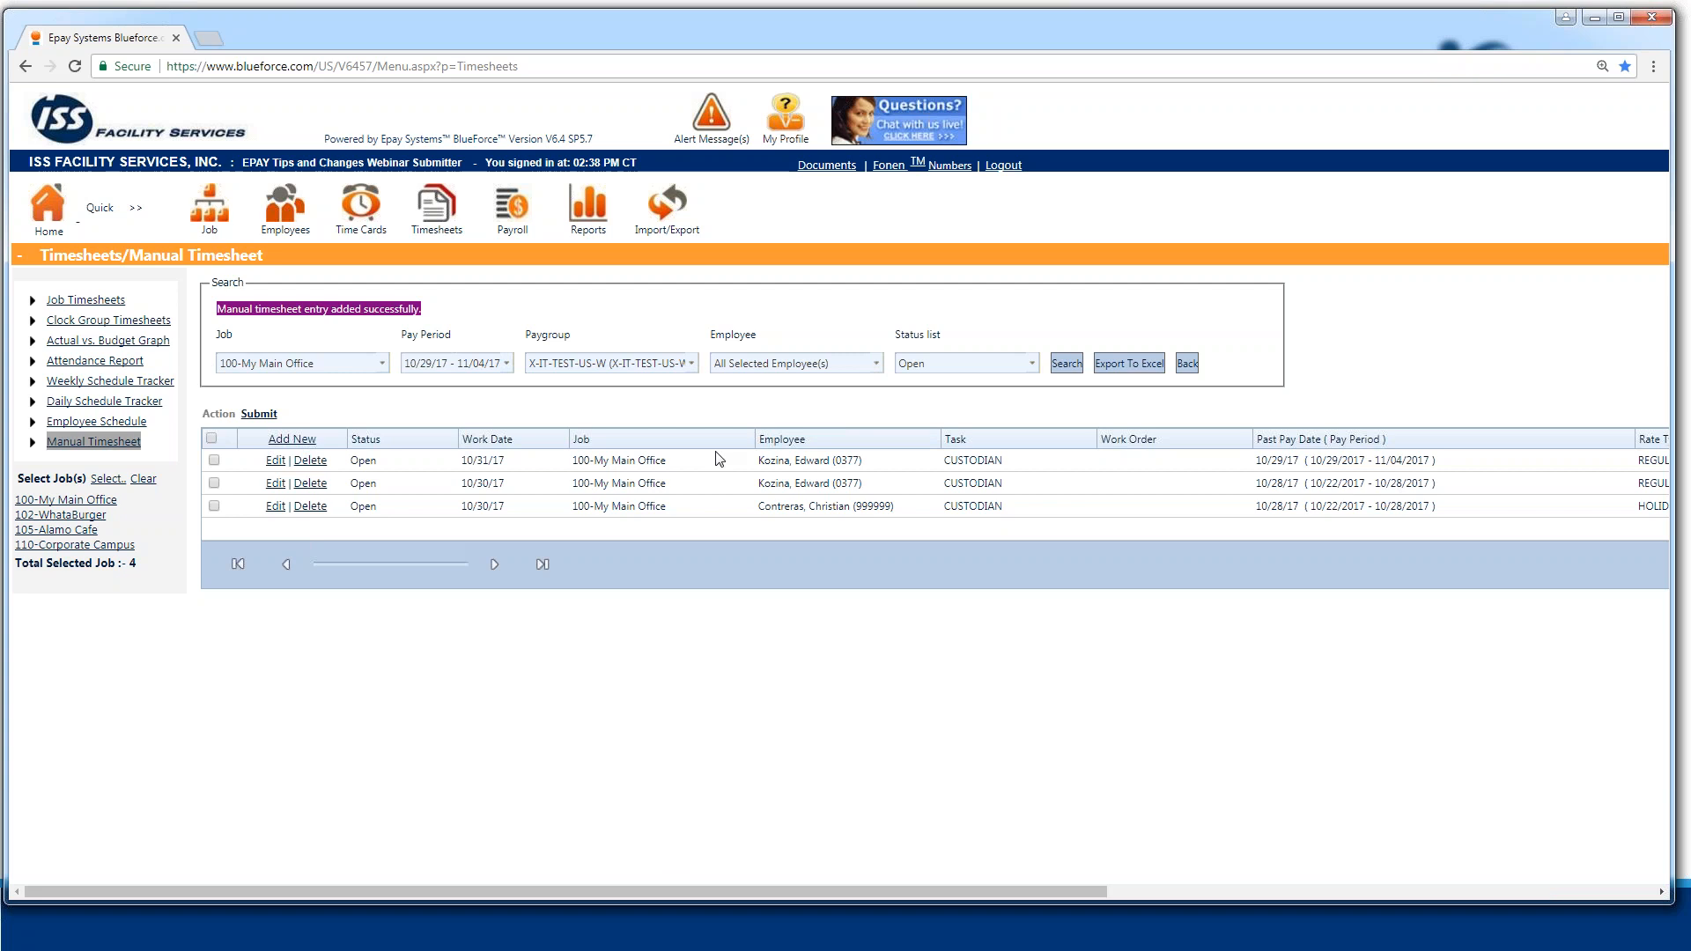
- Search the saved timesheet entries separately for each of the two employees who have entries
left_click(876, 364)
left_click(801, 408)
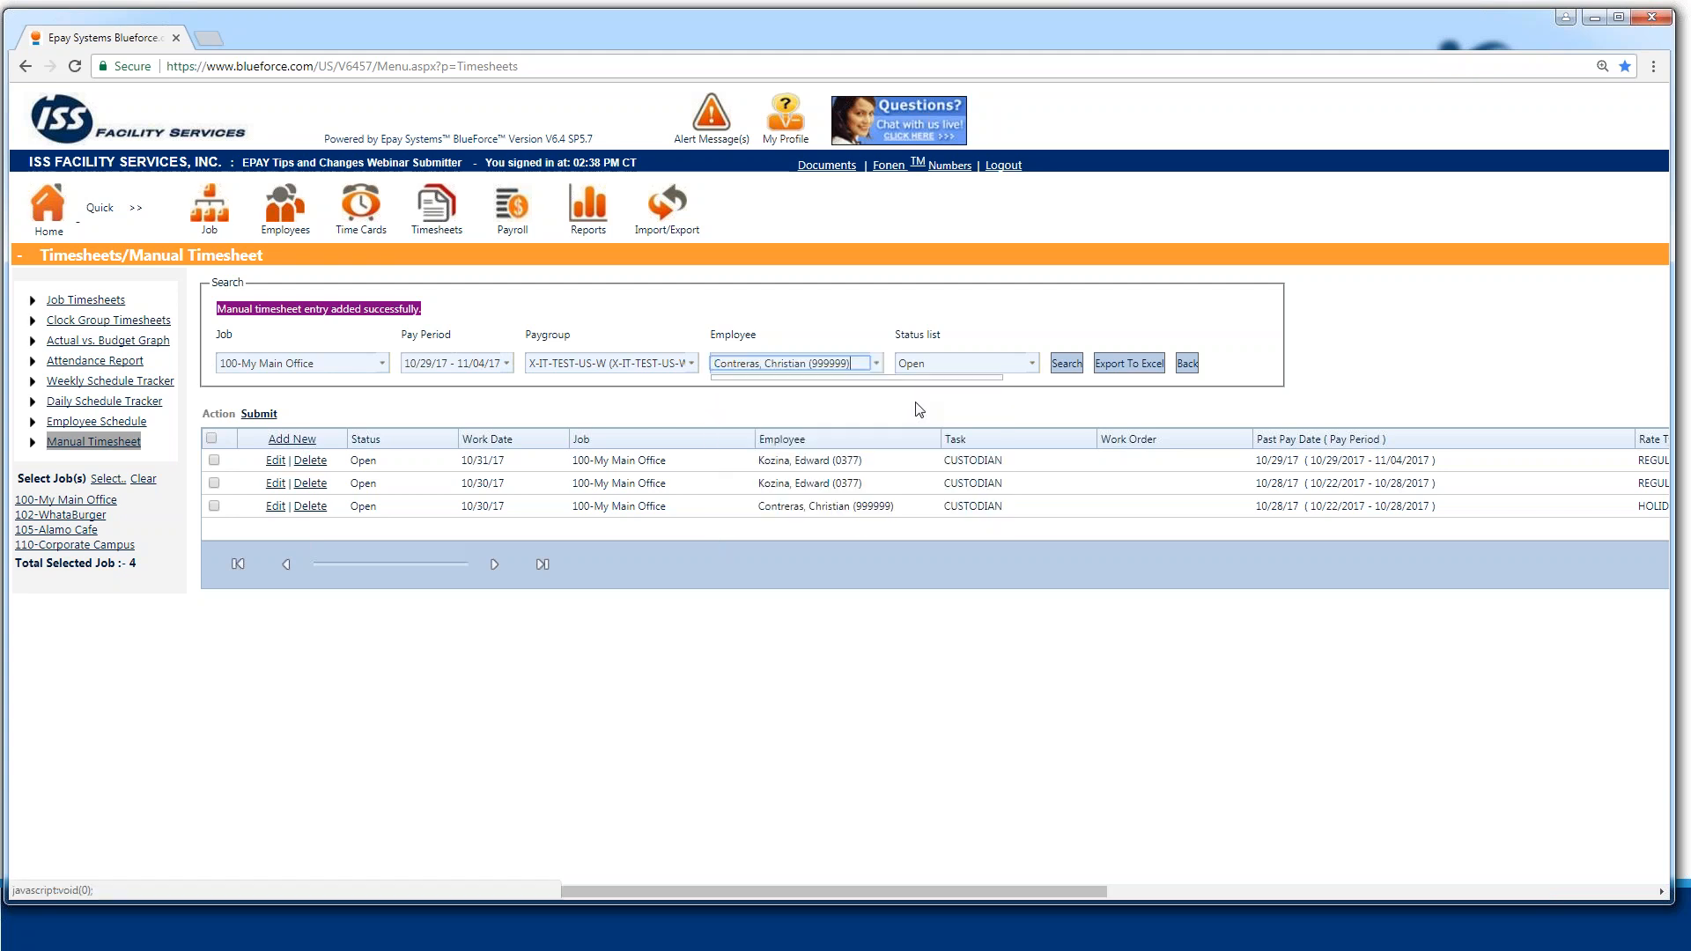
left_click(1066, 364)
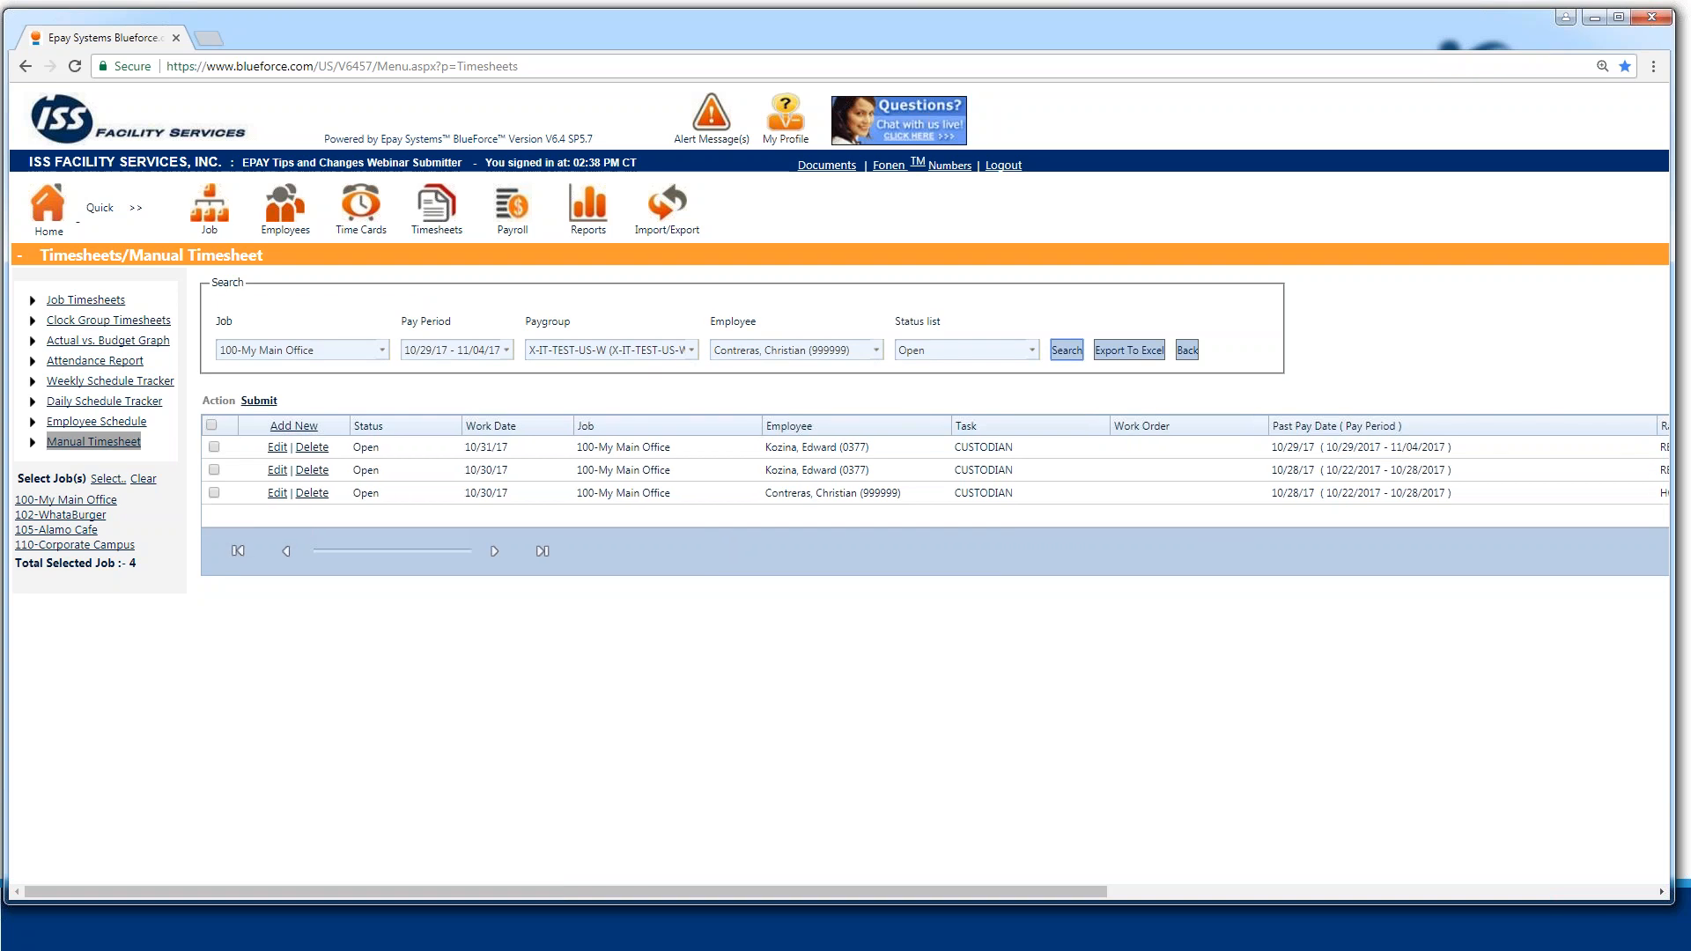
left_click_drag(647, 891, 583, 874)
left_click(877, 353)
left_click(915, 438)
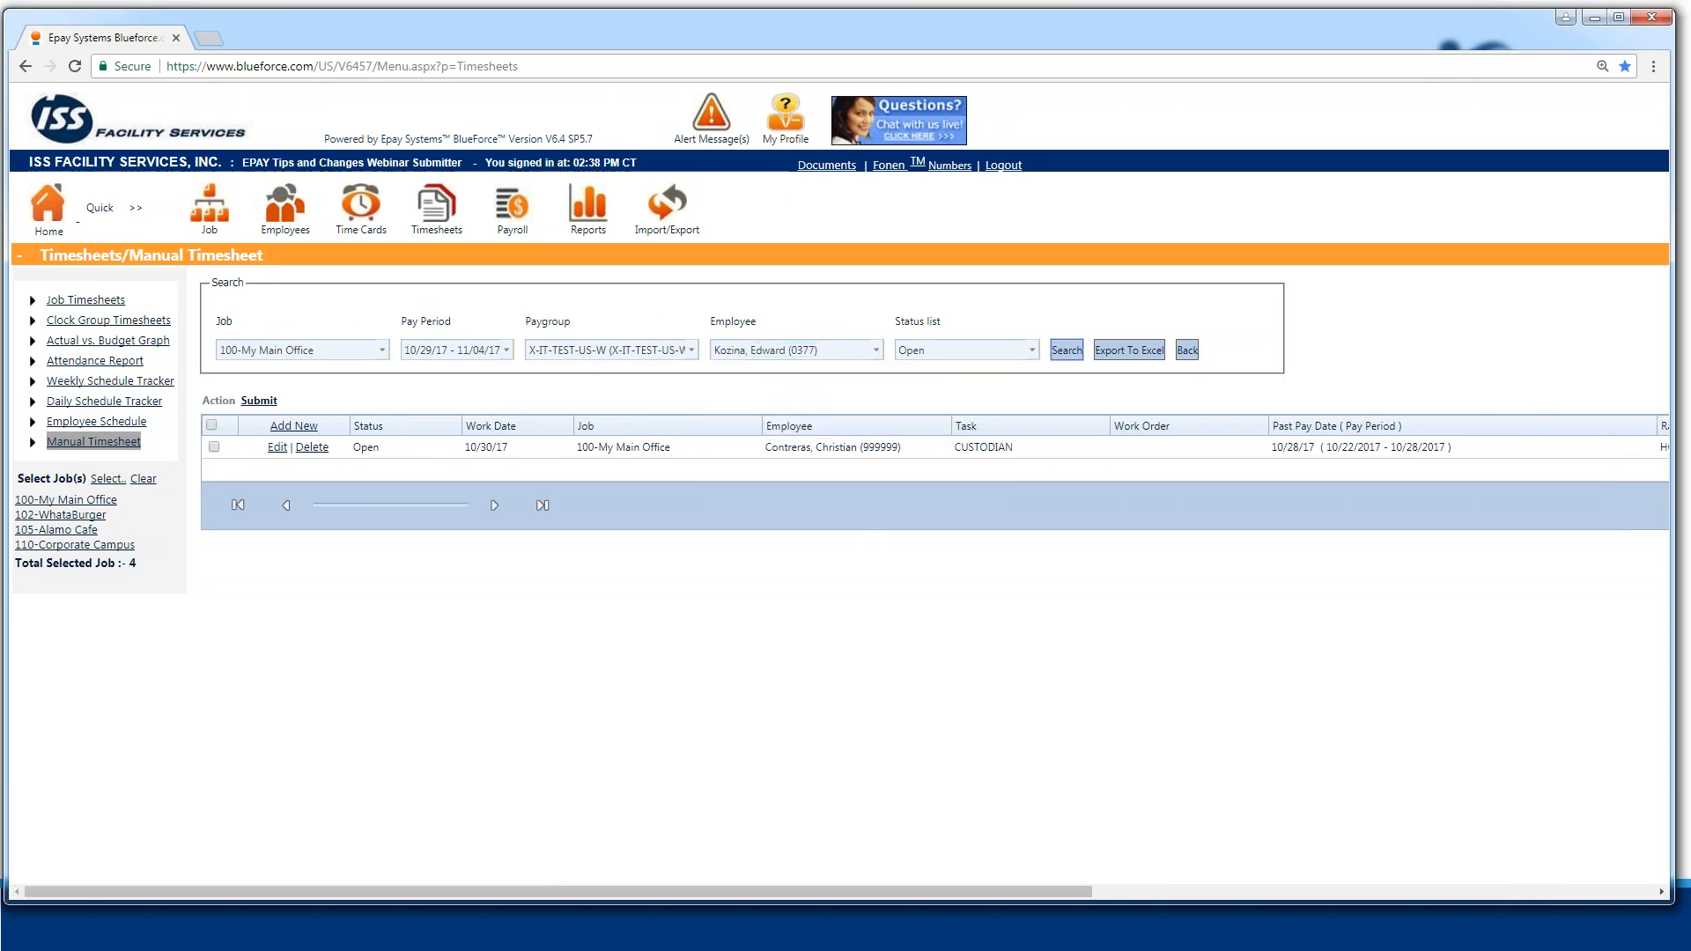
left_click(1066, 350)
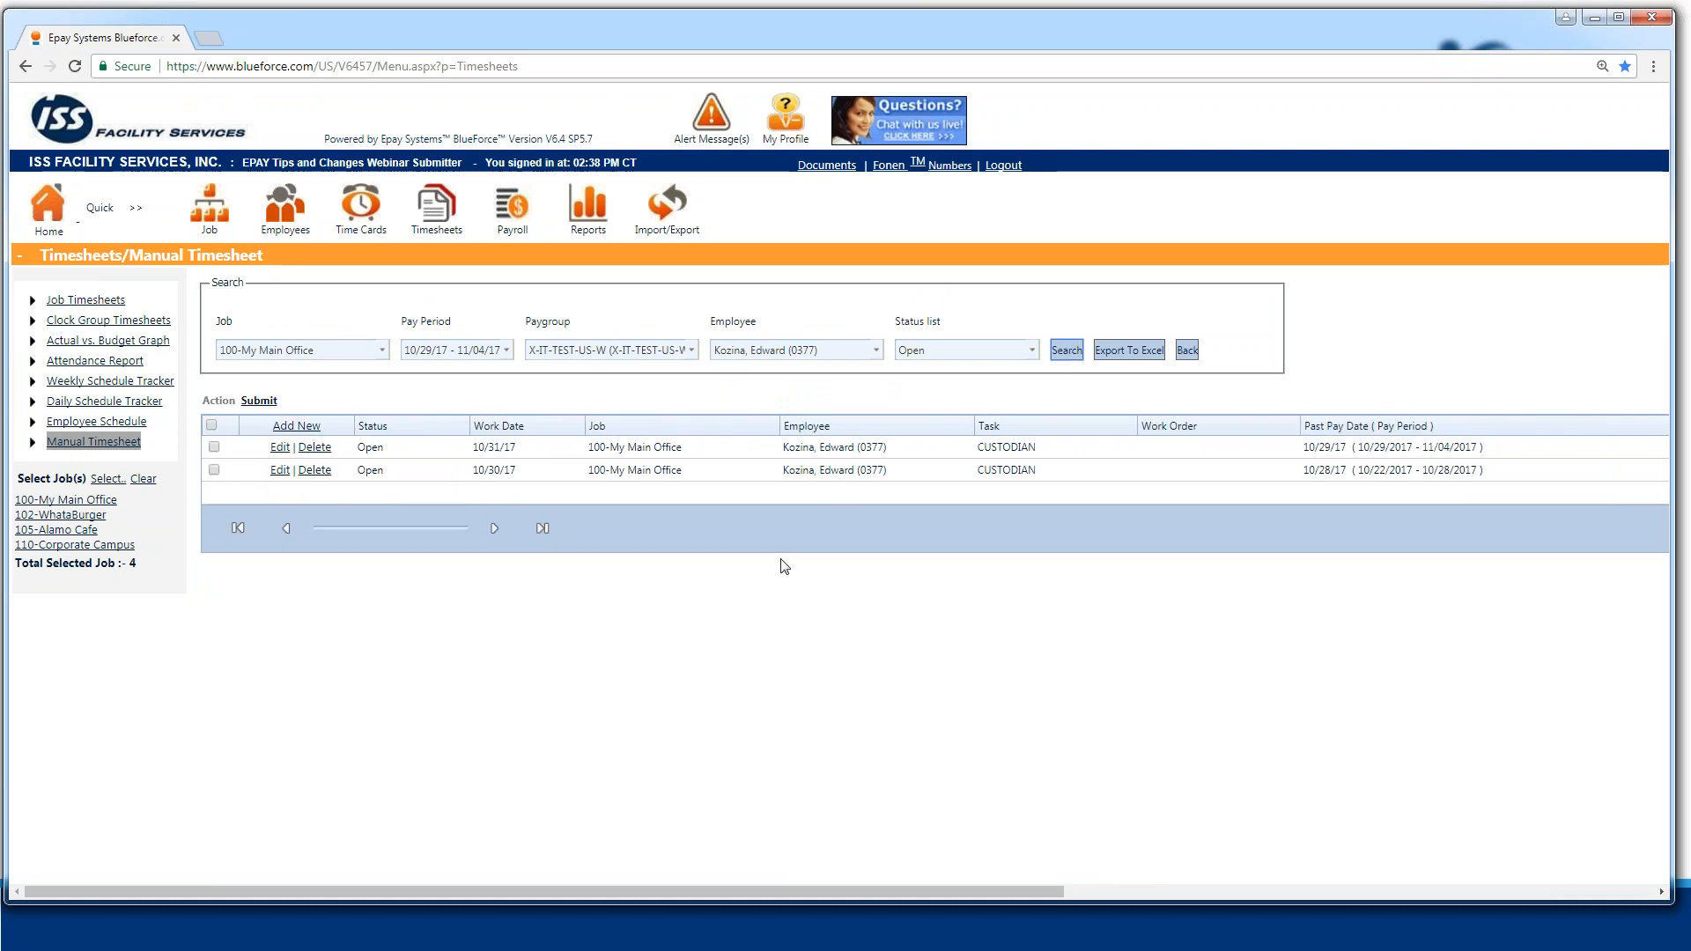
- Return the employee filter to All Selected Employee(s) and search to list everyone's entries together
left_click(876, 351)
left_click(839, 374)
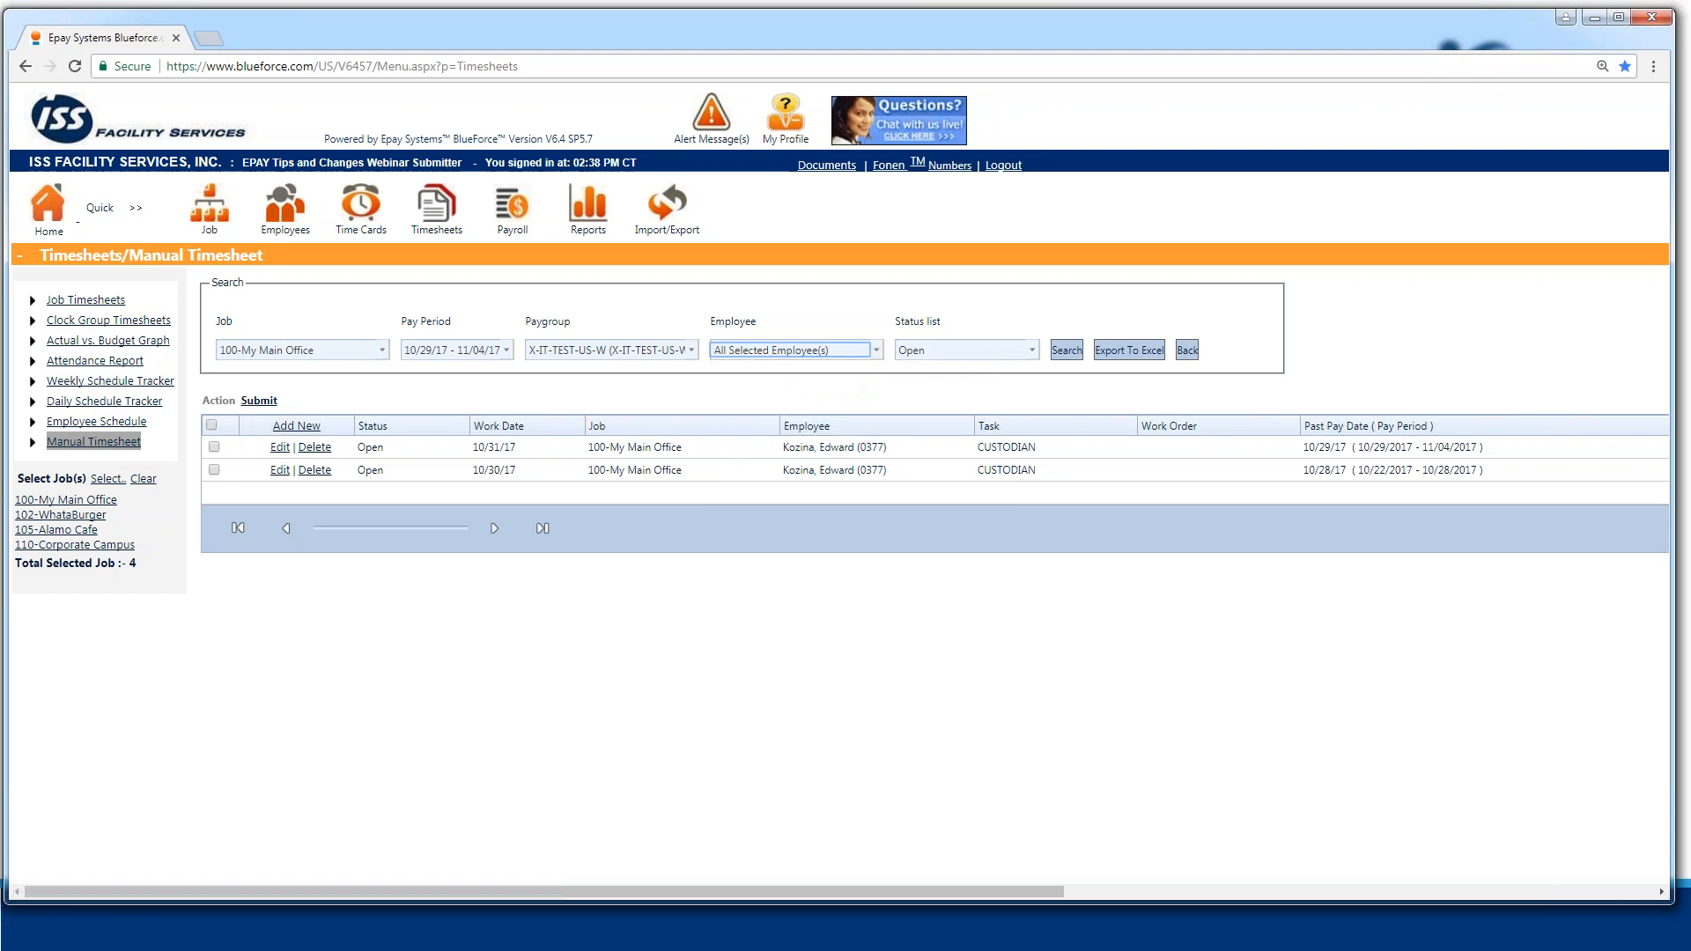
left_click(1068, 352)
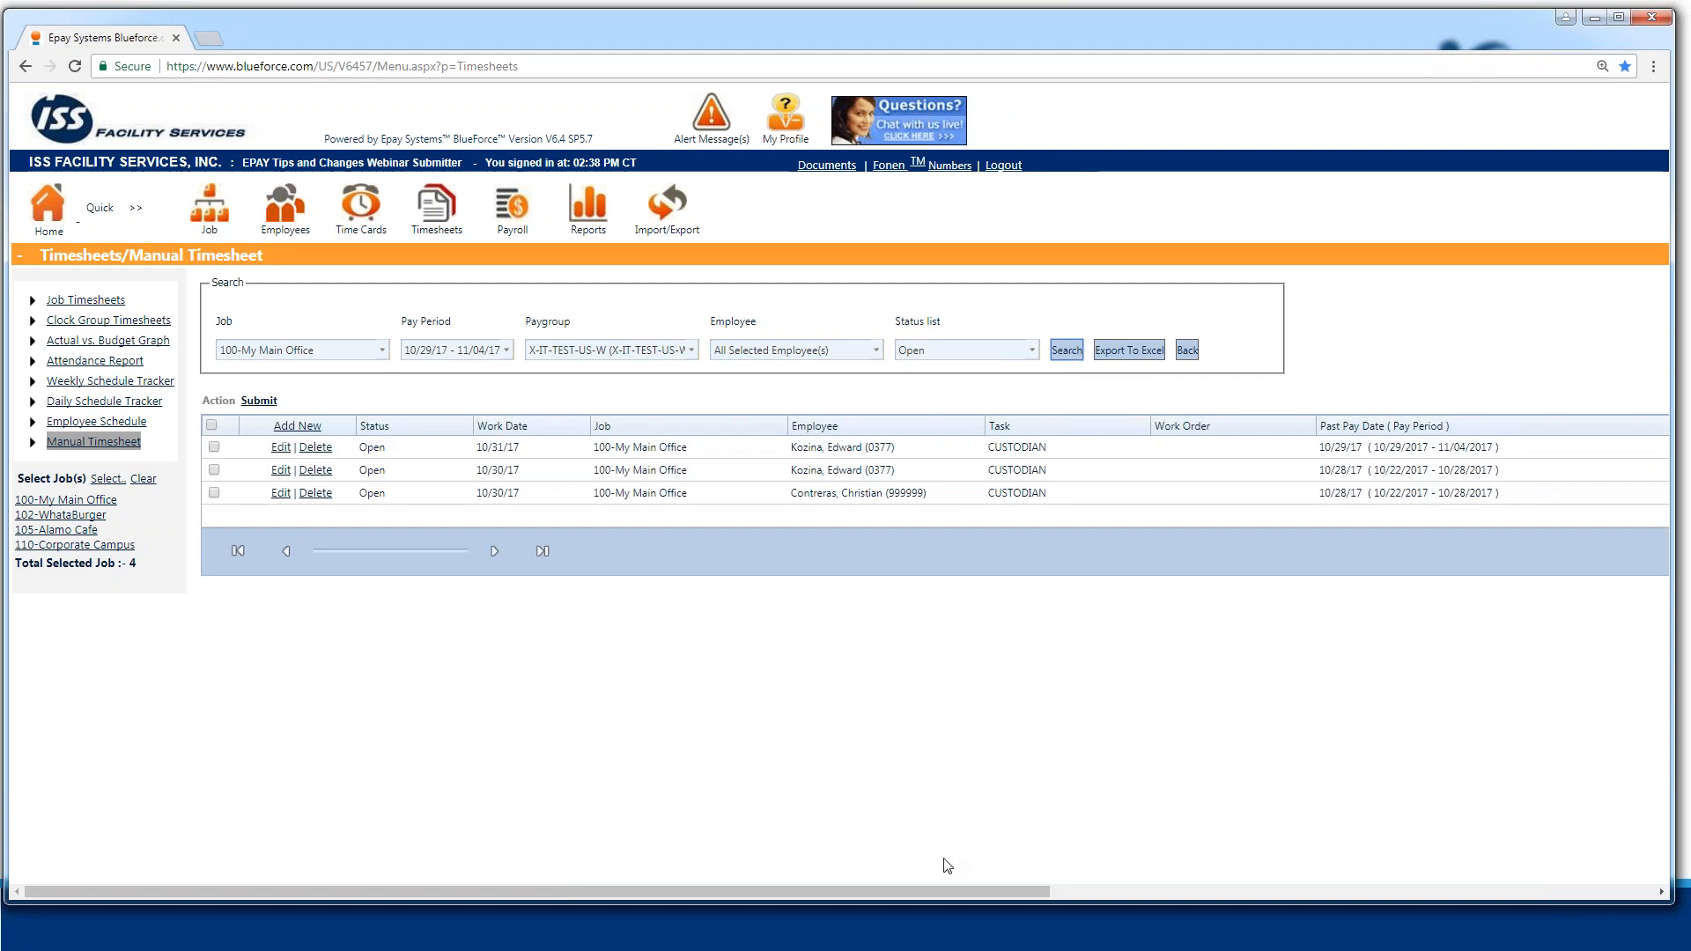
left_click_drag(976, 889, 690, 900)
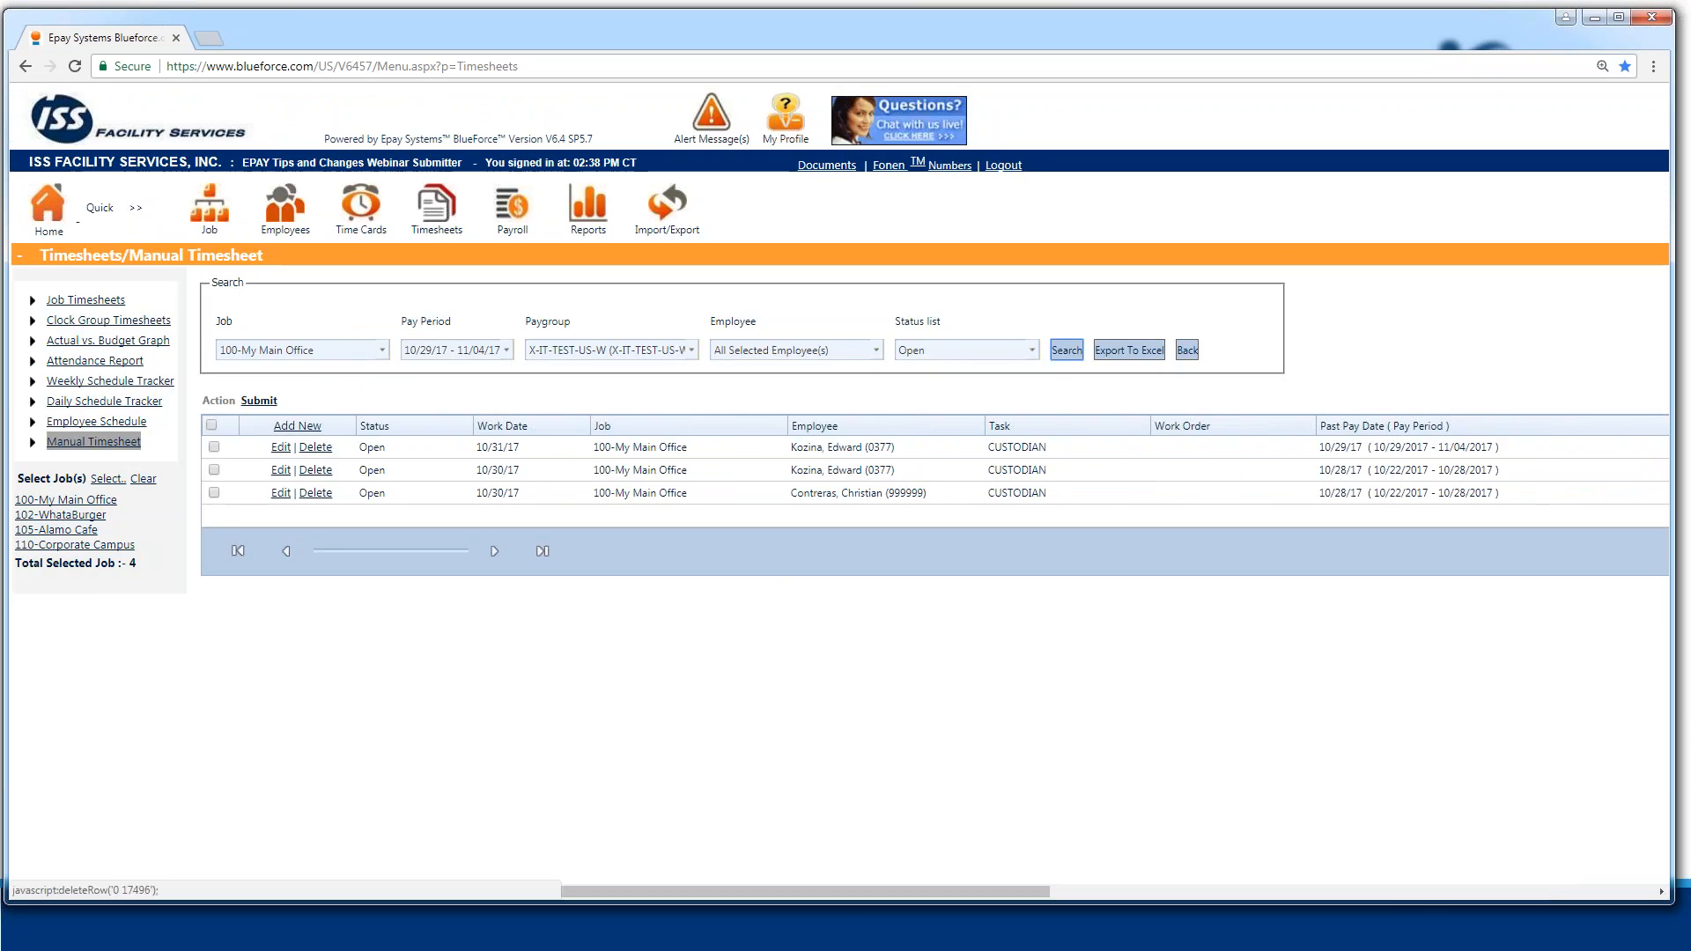
- Try to submit the manual timesheets without selecting any entries, and dismiss the alert
left_click(251, 405)
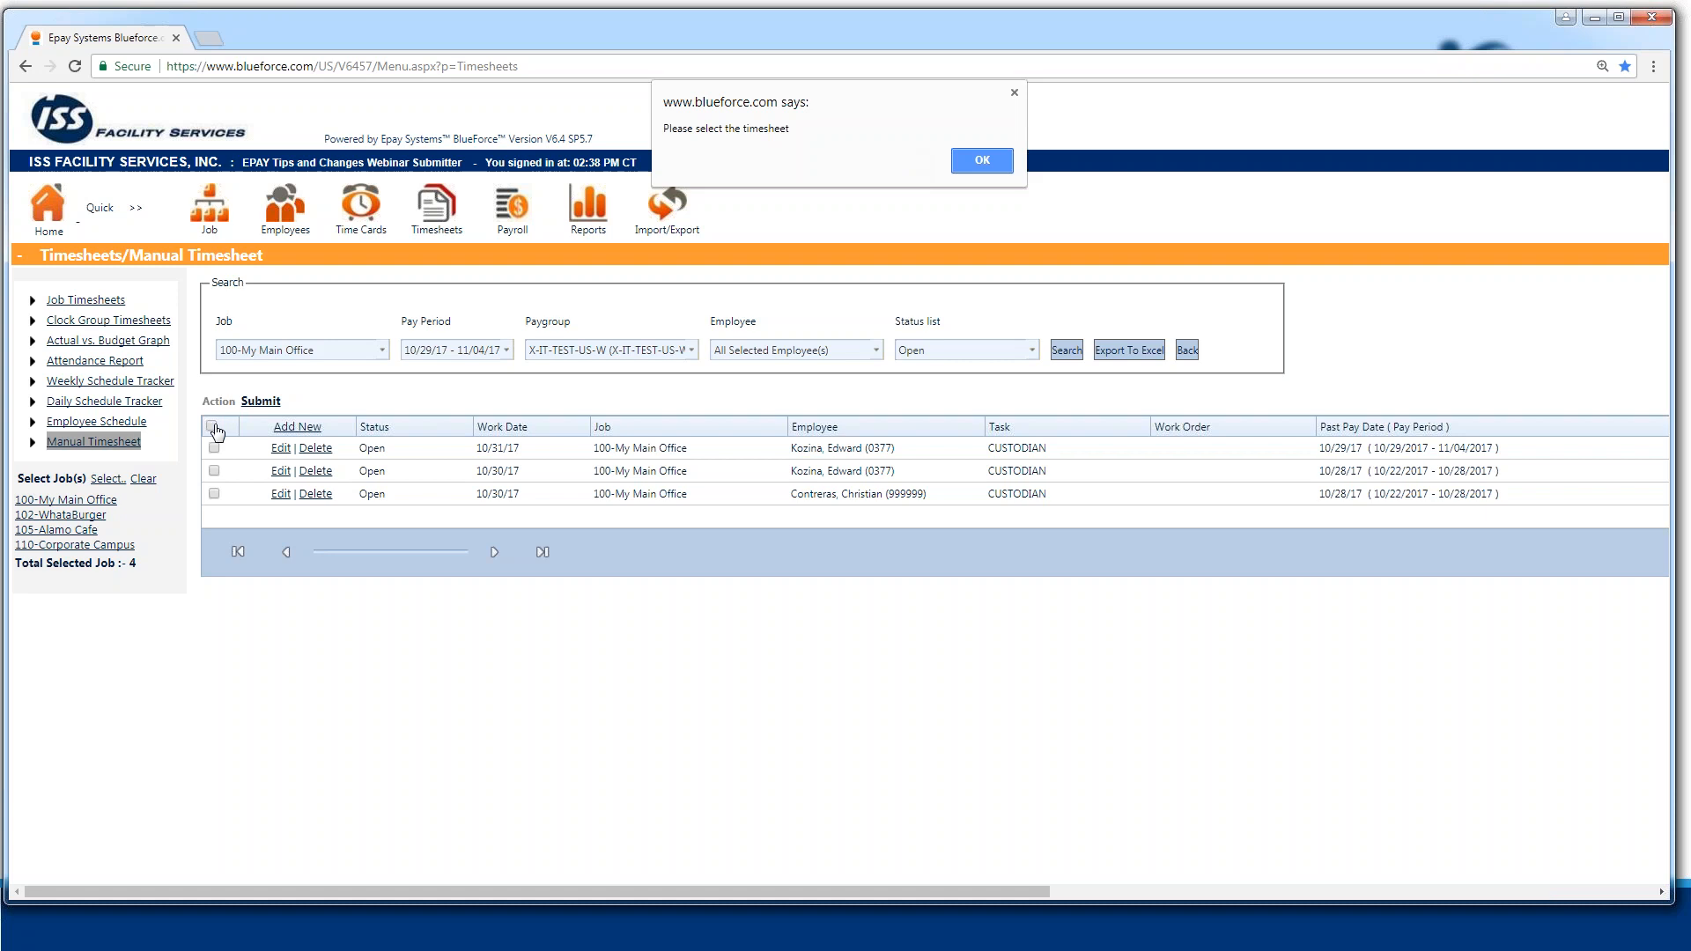
left_click(961, 161)
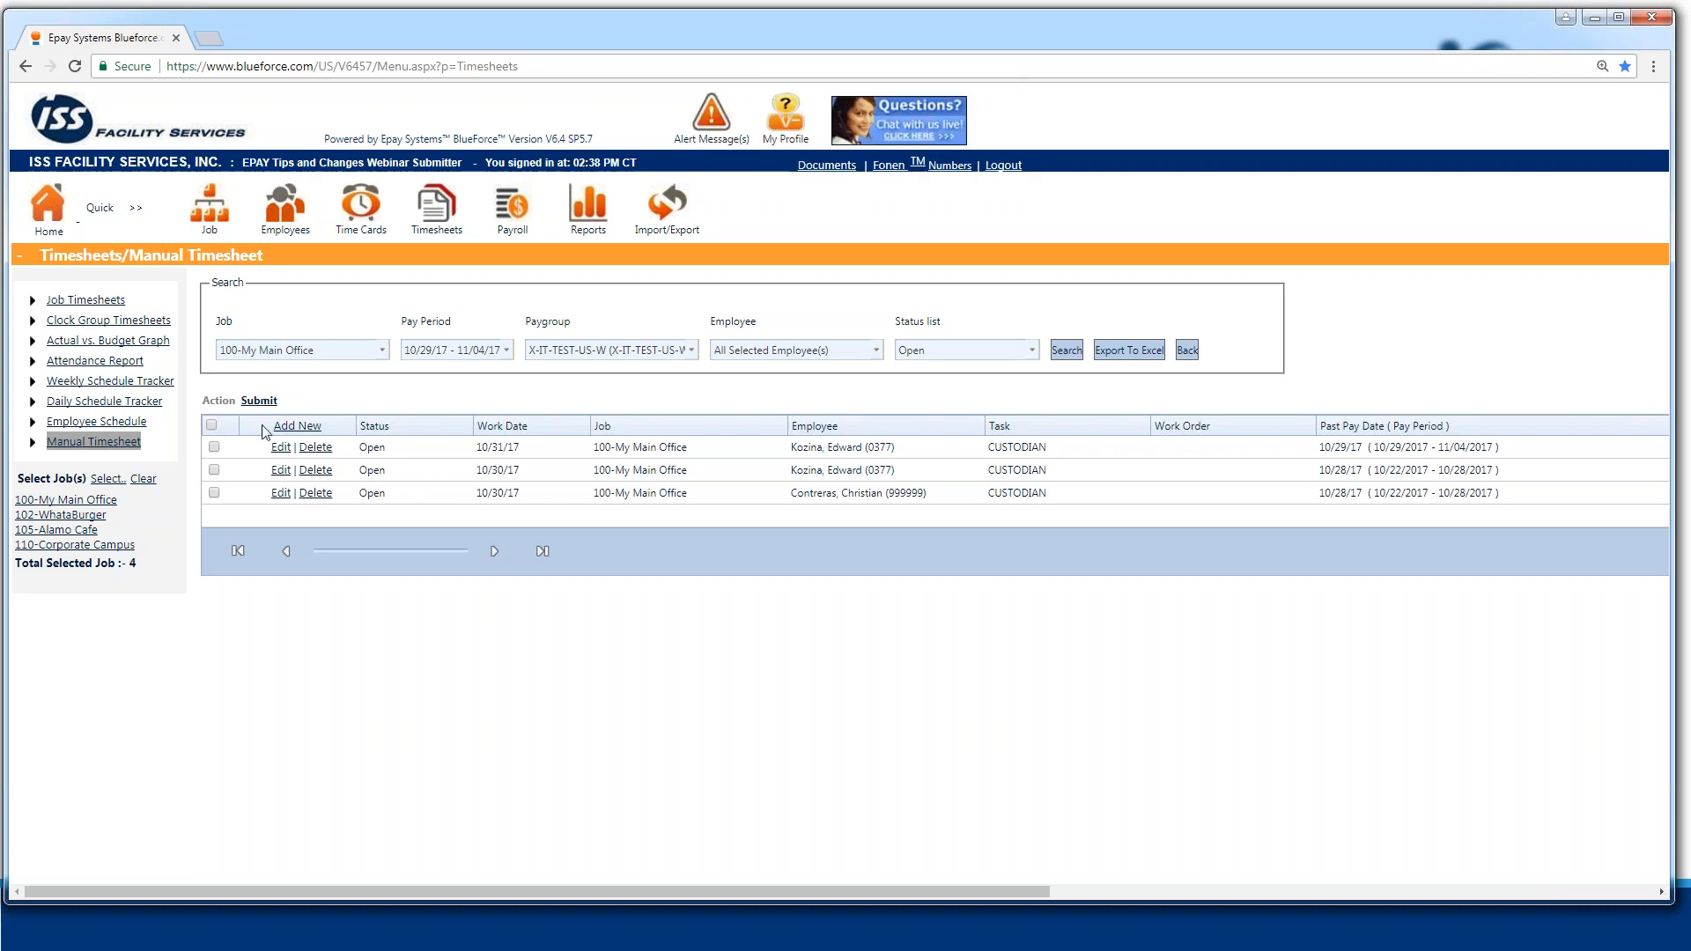
- Select all the open manual timesheet entries, submit them, and return to the timesheet list
left_click(213, 428)
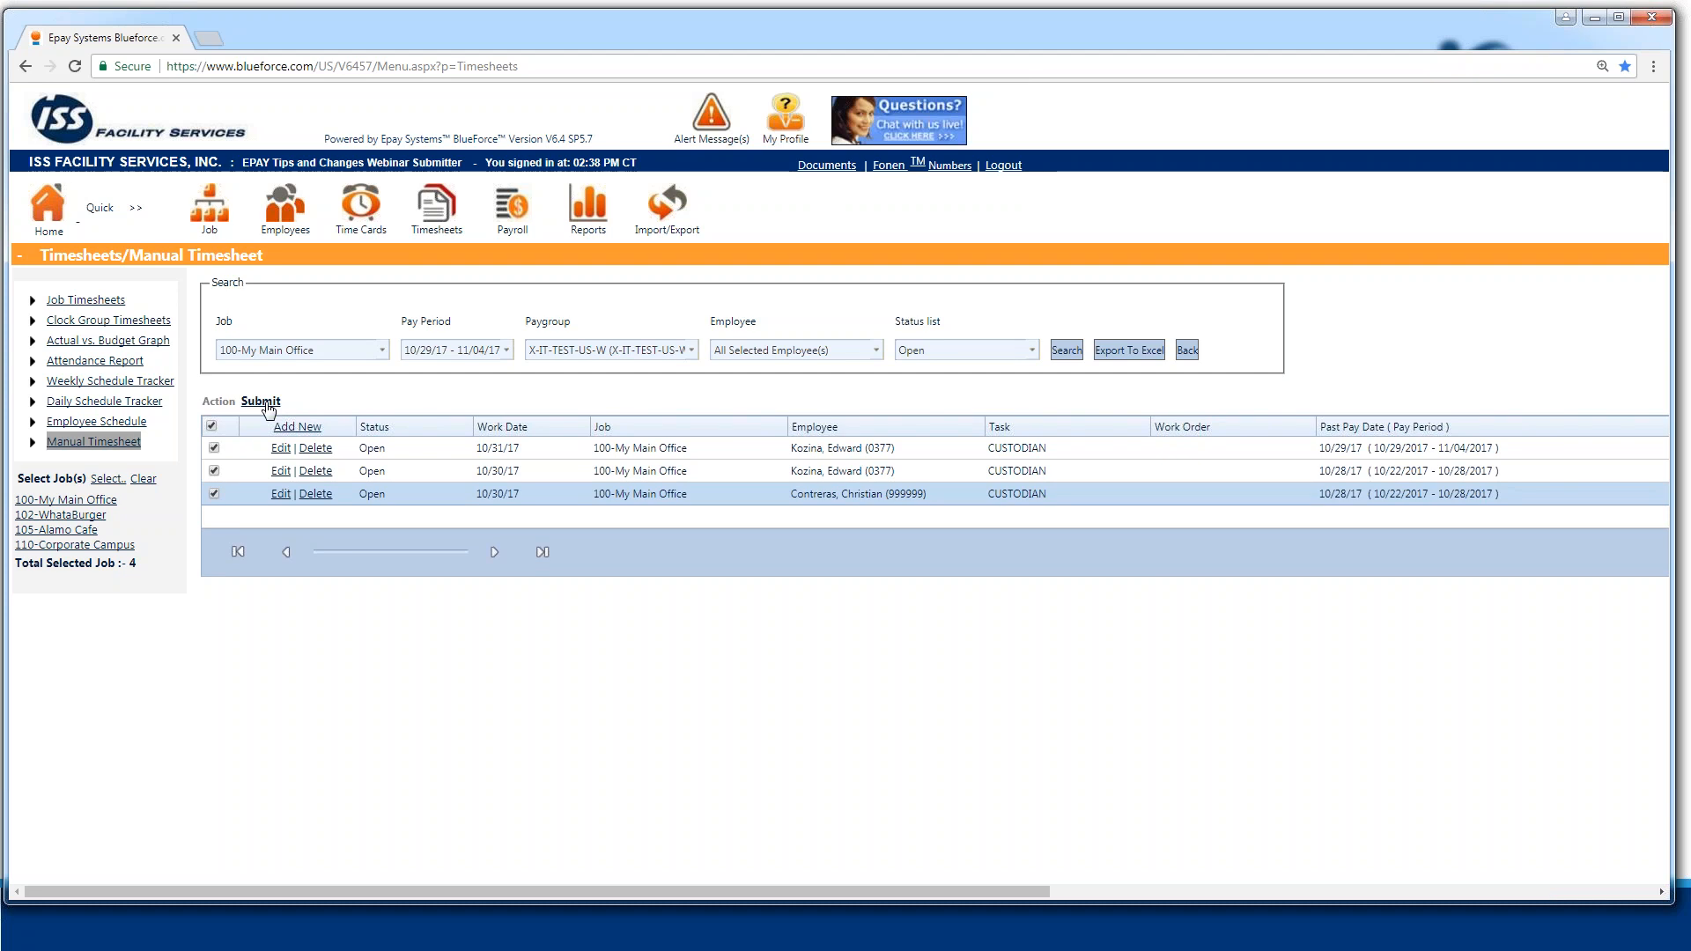
left_click(262, 401)
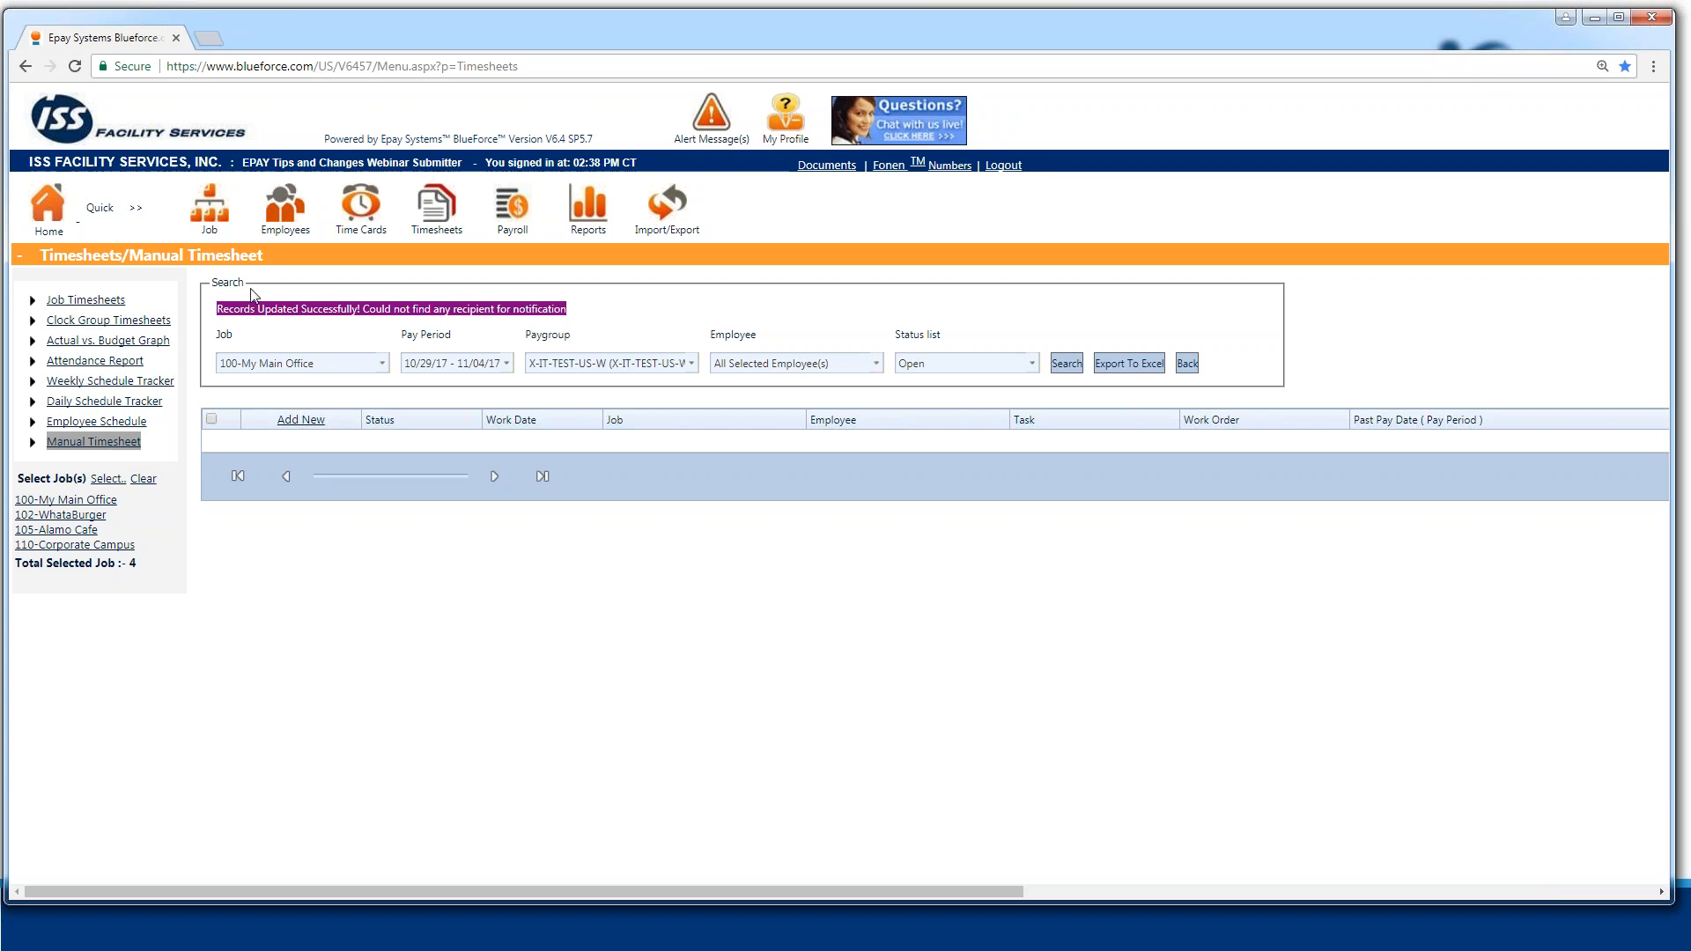
left_click(1187, 364)
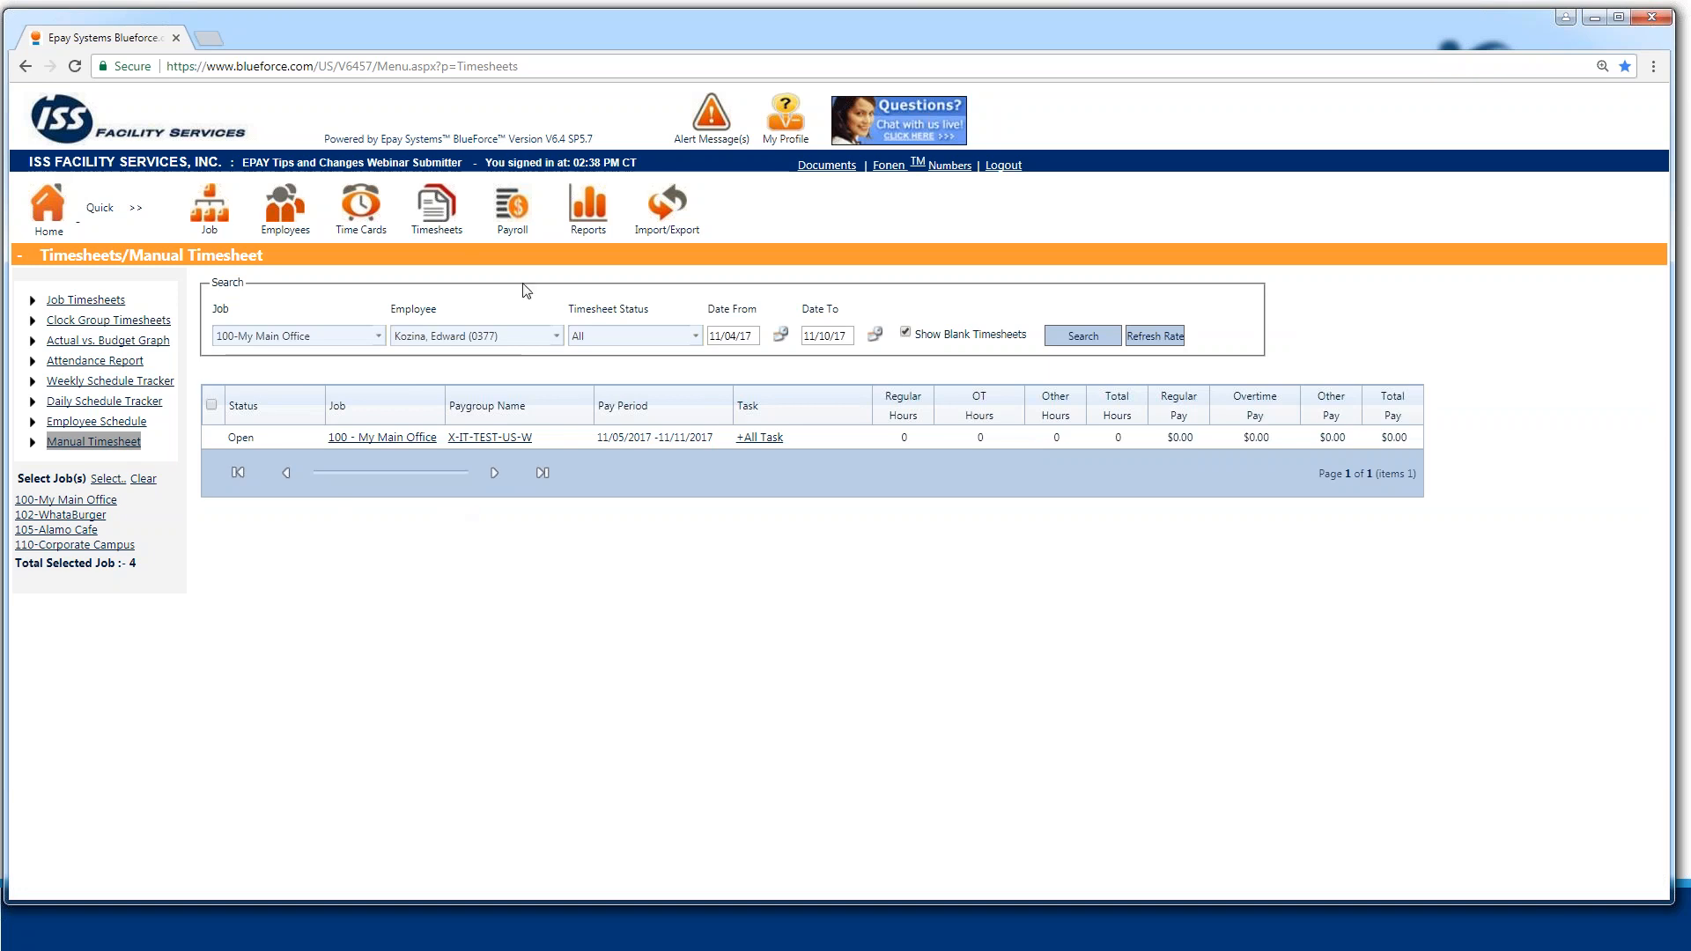
- Search the manual timesheets for All Selected Employee(s) from 10/28/17, leaving out blank timesheets
left_click(557, 335)
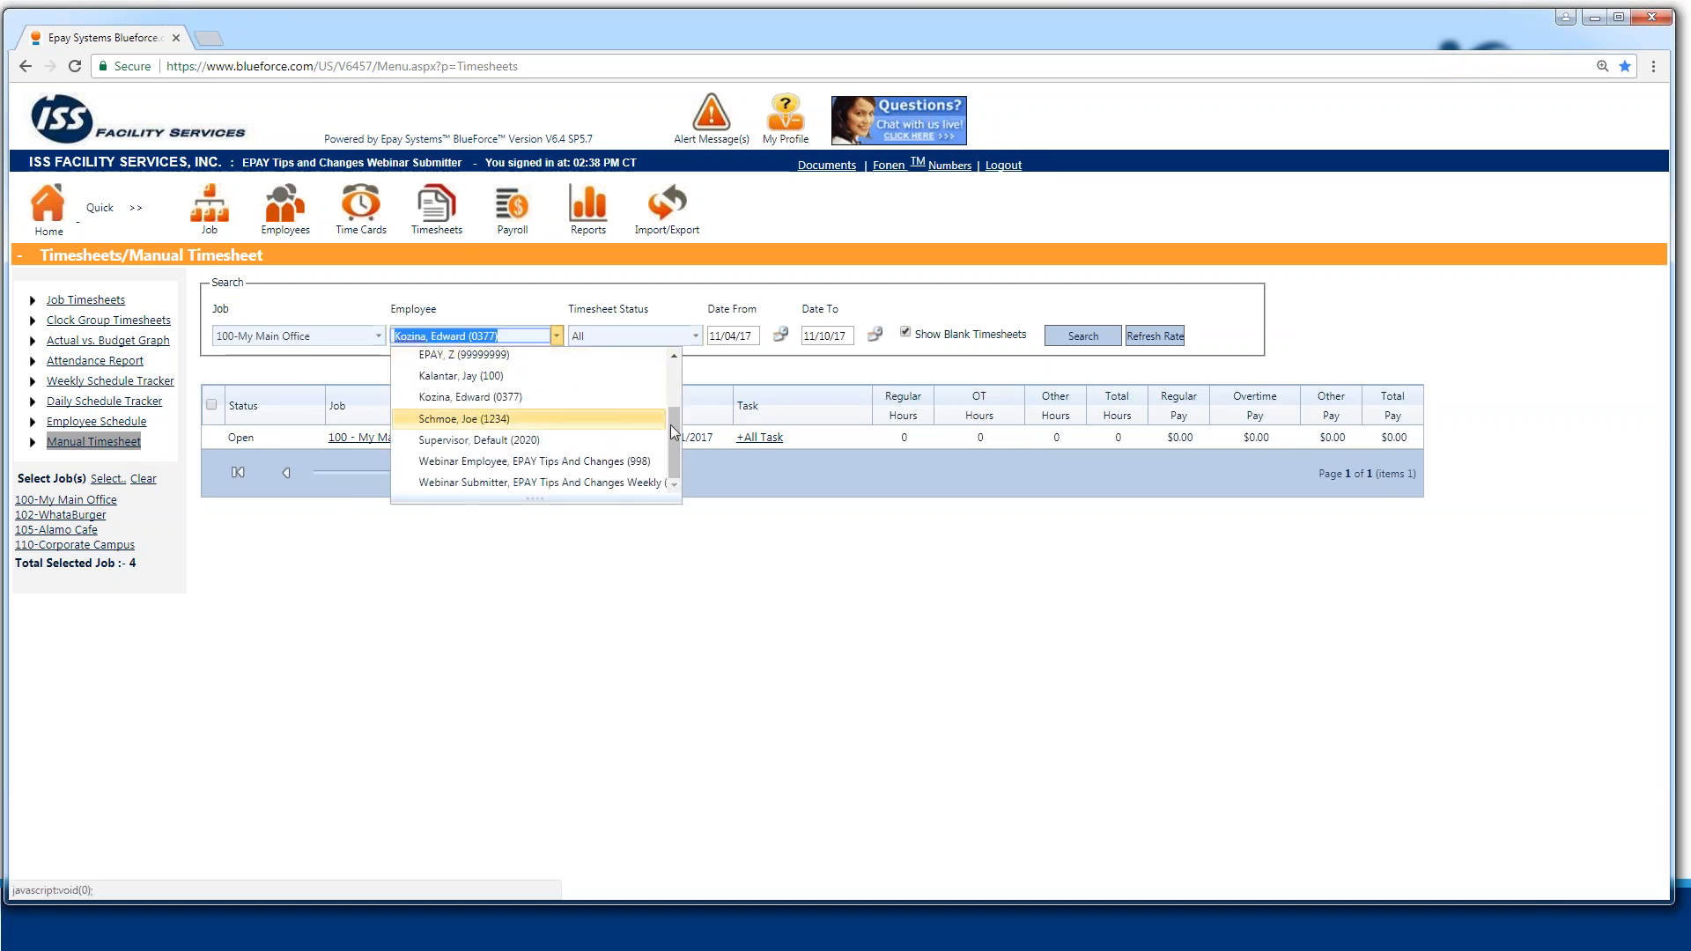
left_click_drag(675, 417, 675, 365)
left_click(608, 356)
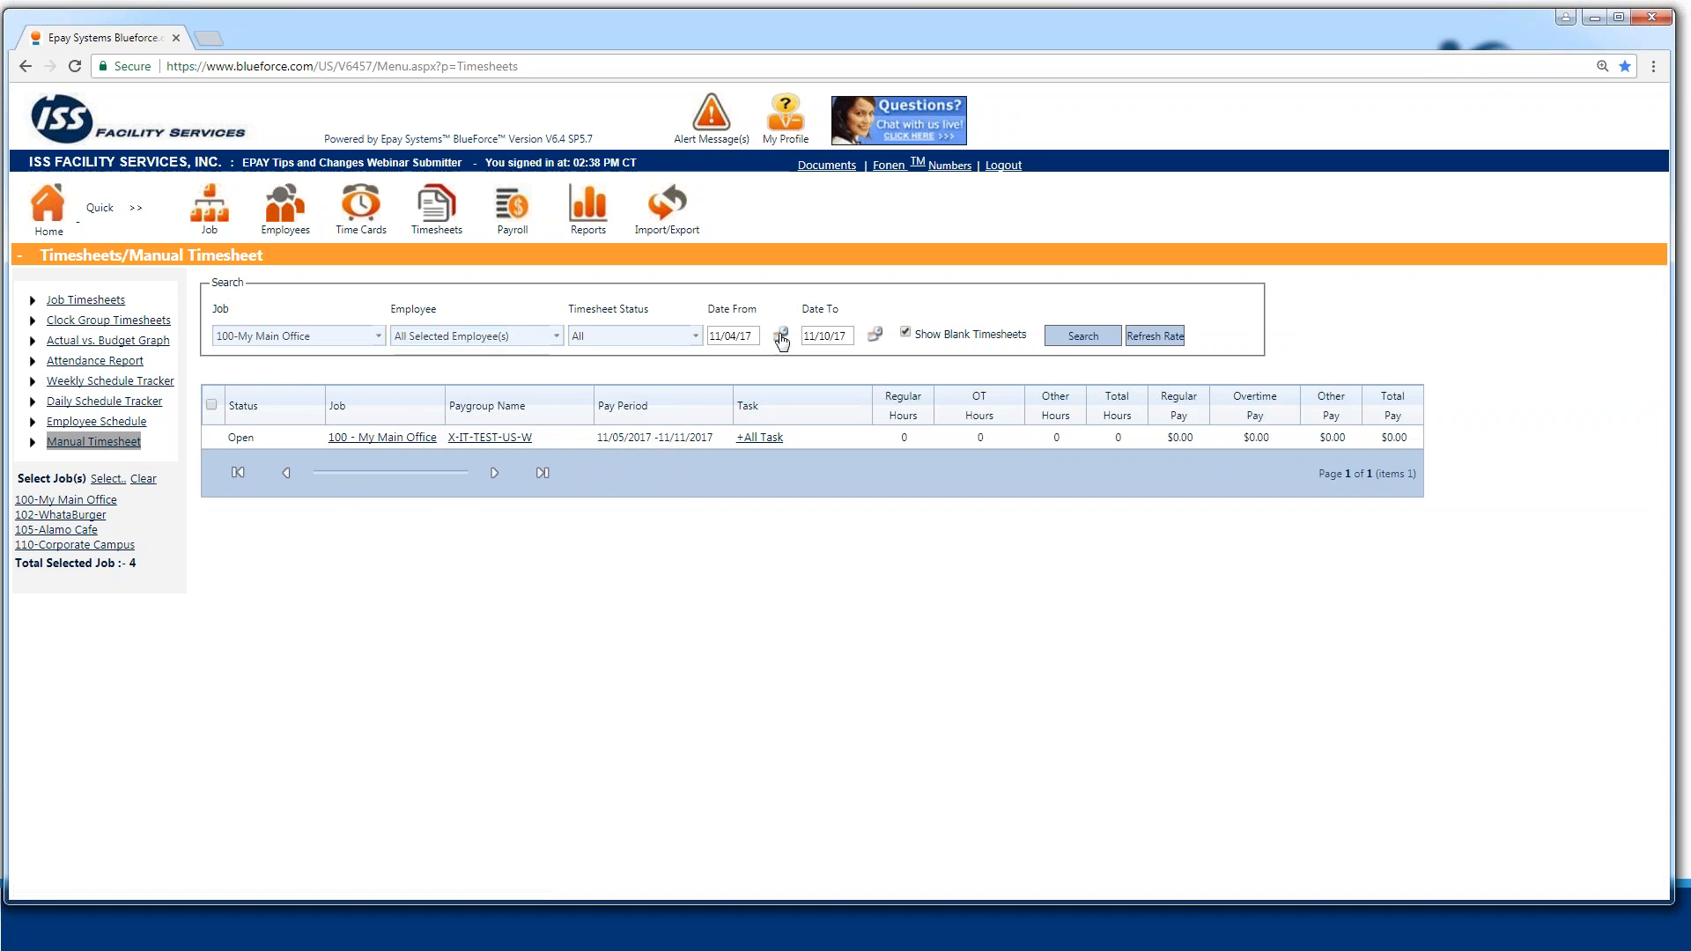
left_click(780, 335)
left_click(797, 337)
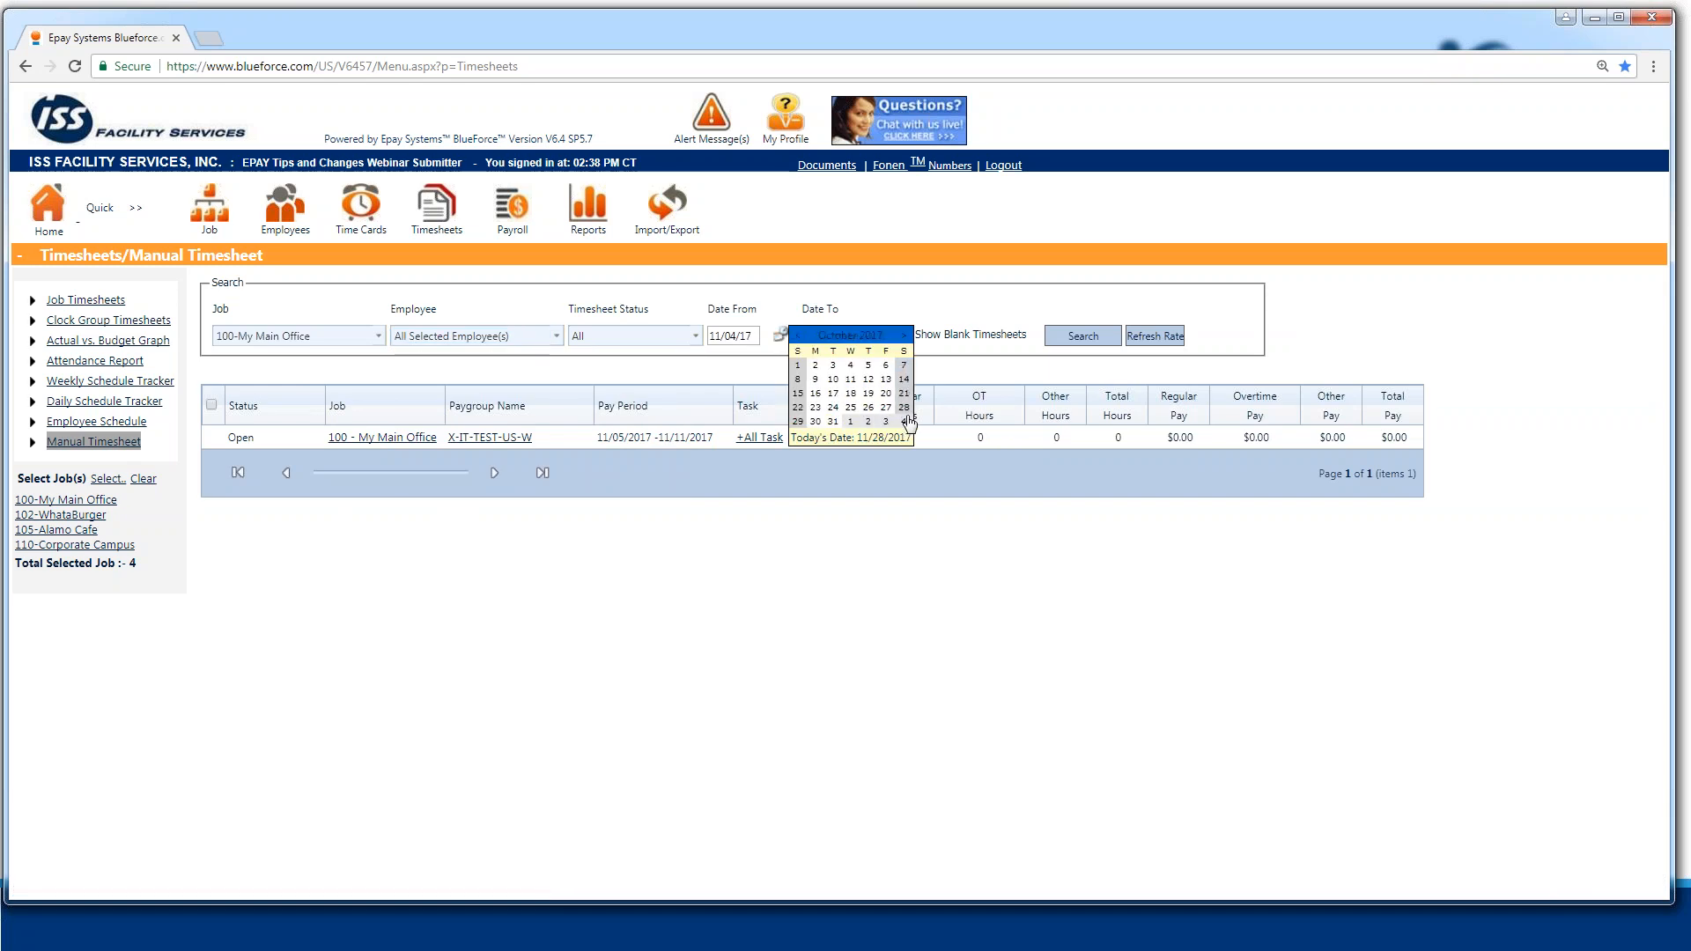
left_click(904, 409)
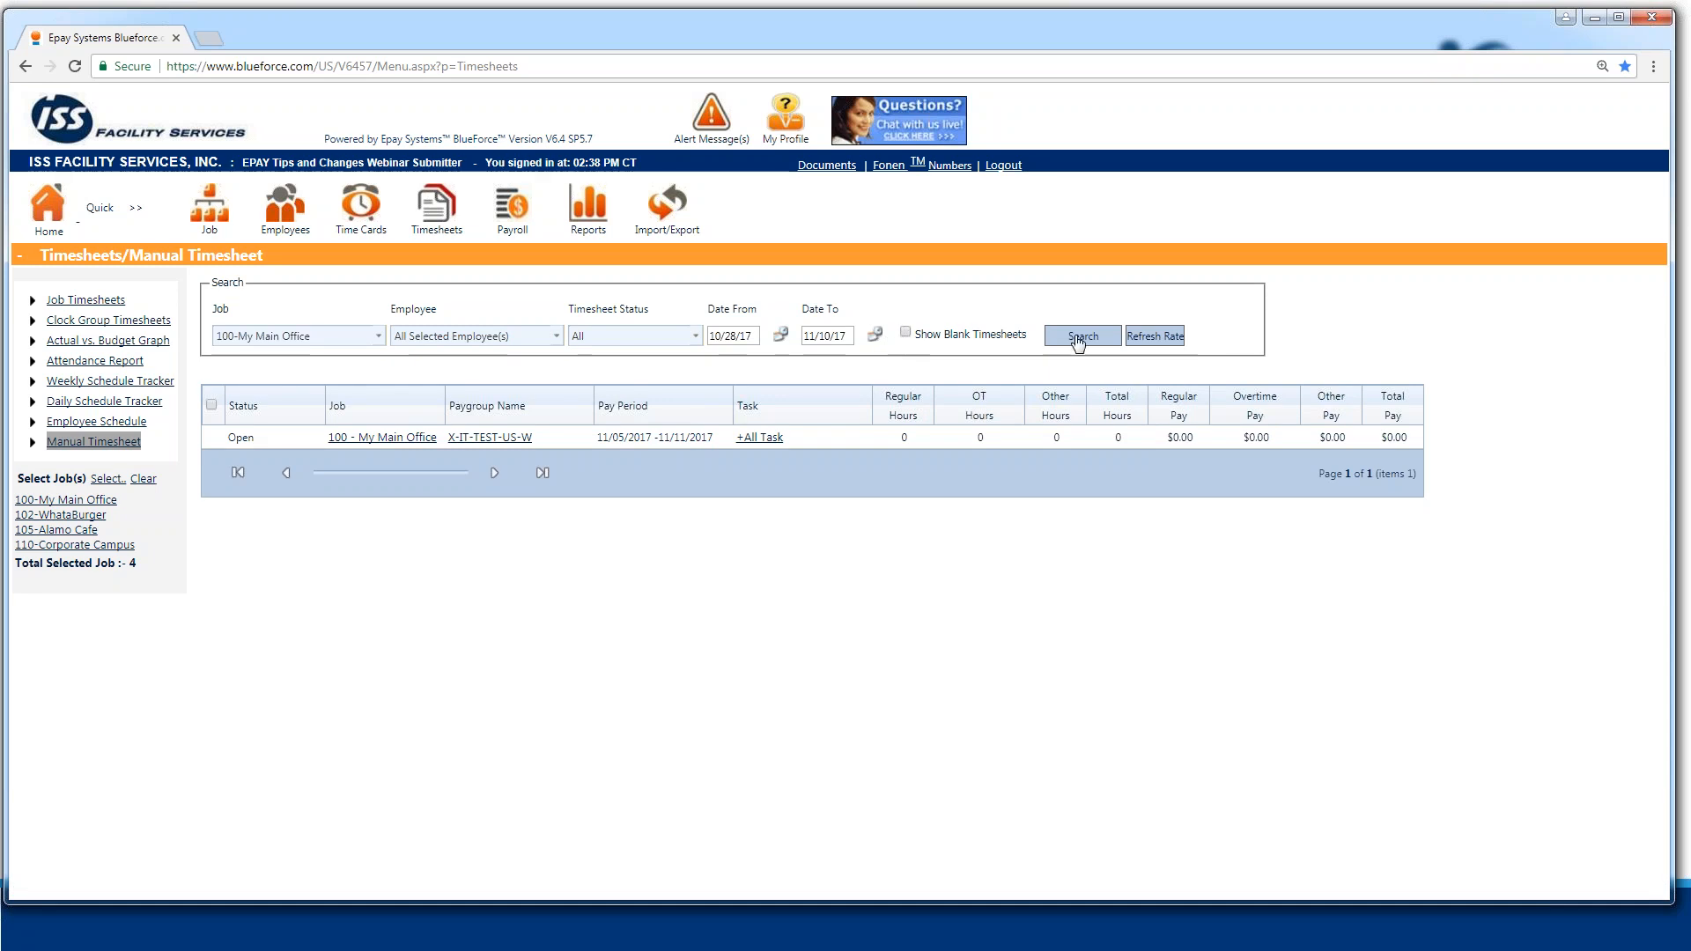
left_click(1076, 339)
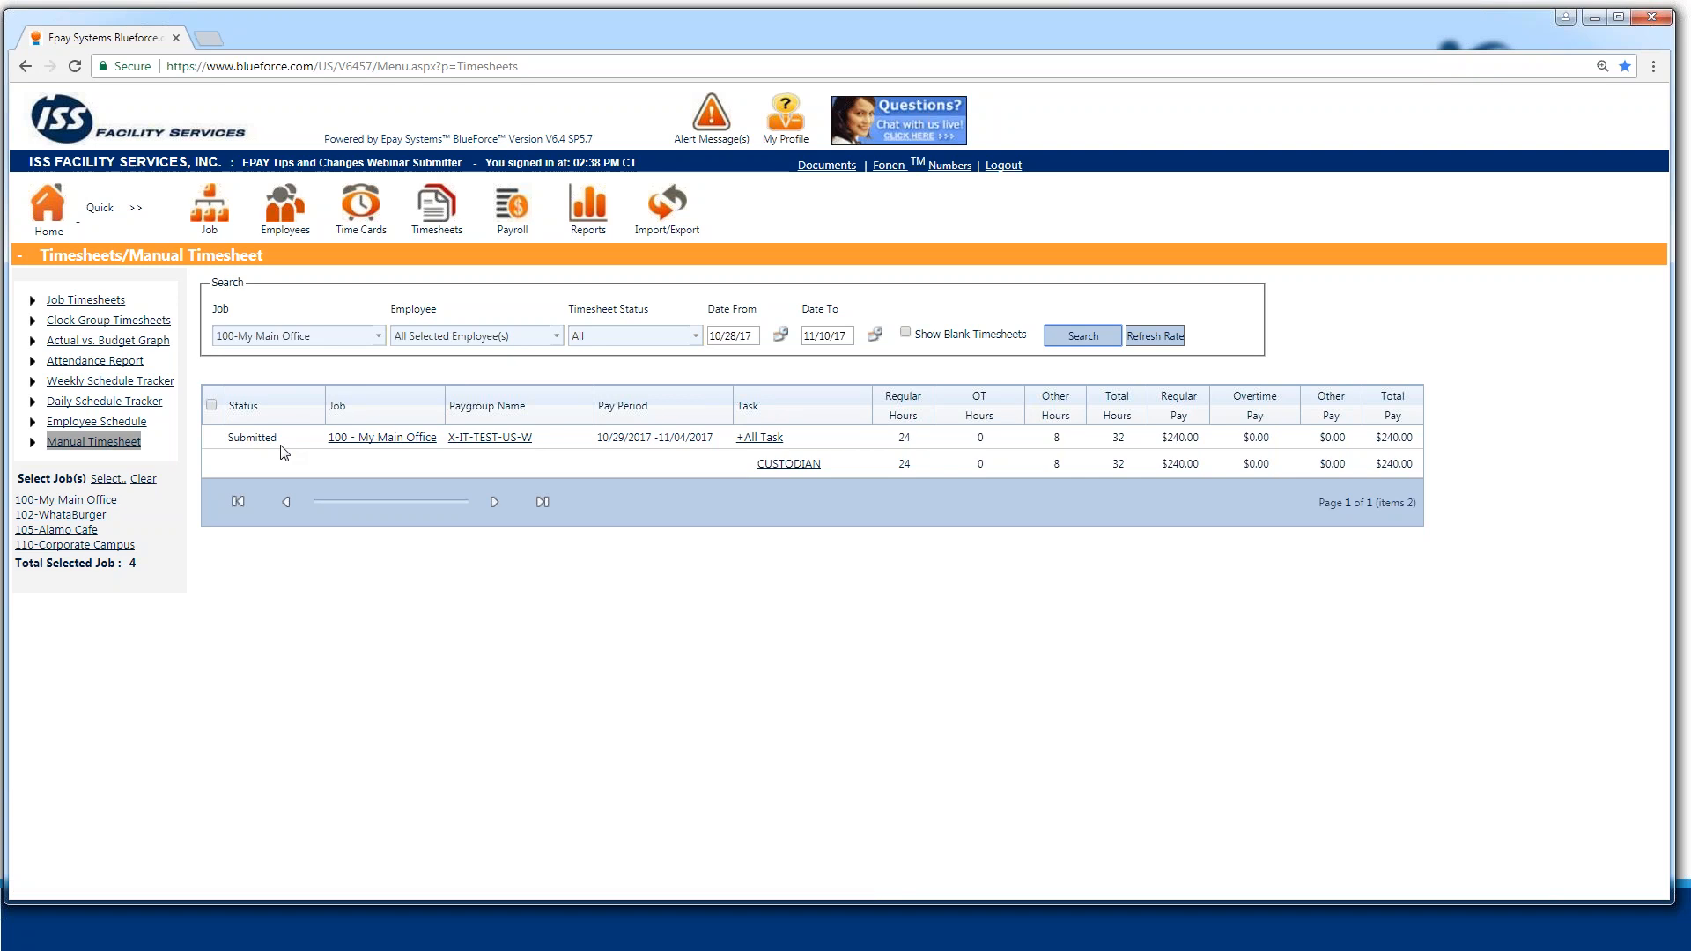
- Open the Manual Payroll Summary and search it for all selected employees from 10/28/17
left_click(77, 441)
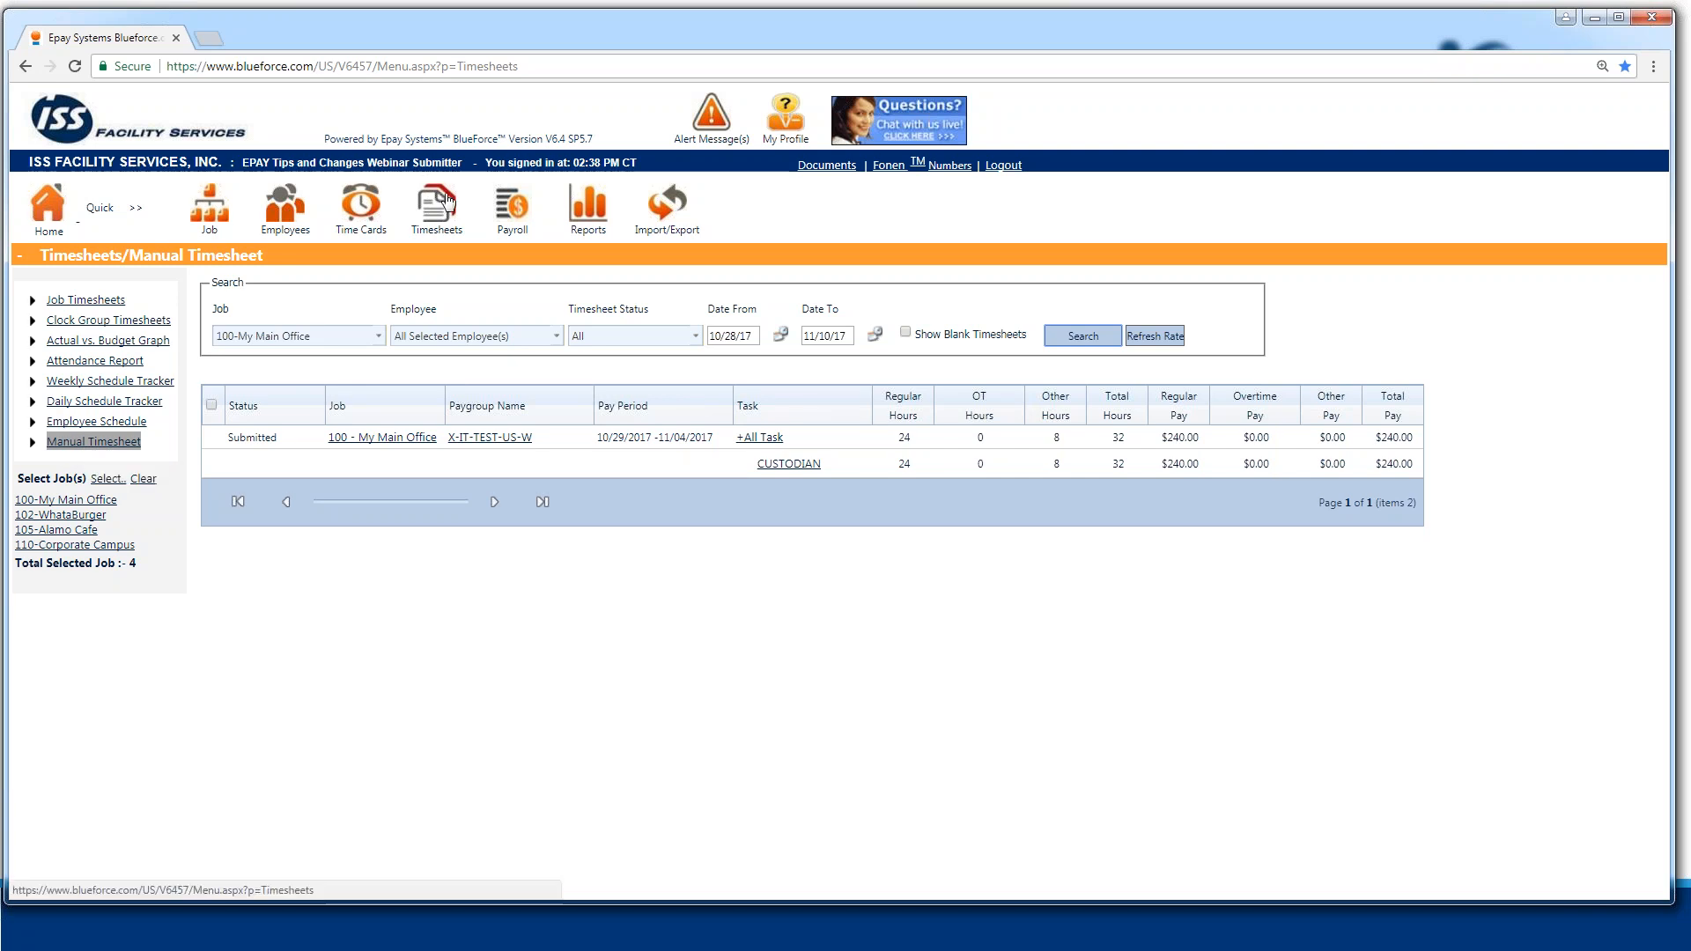
left_click(513, 209)
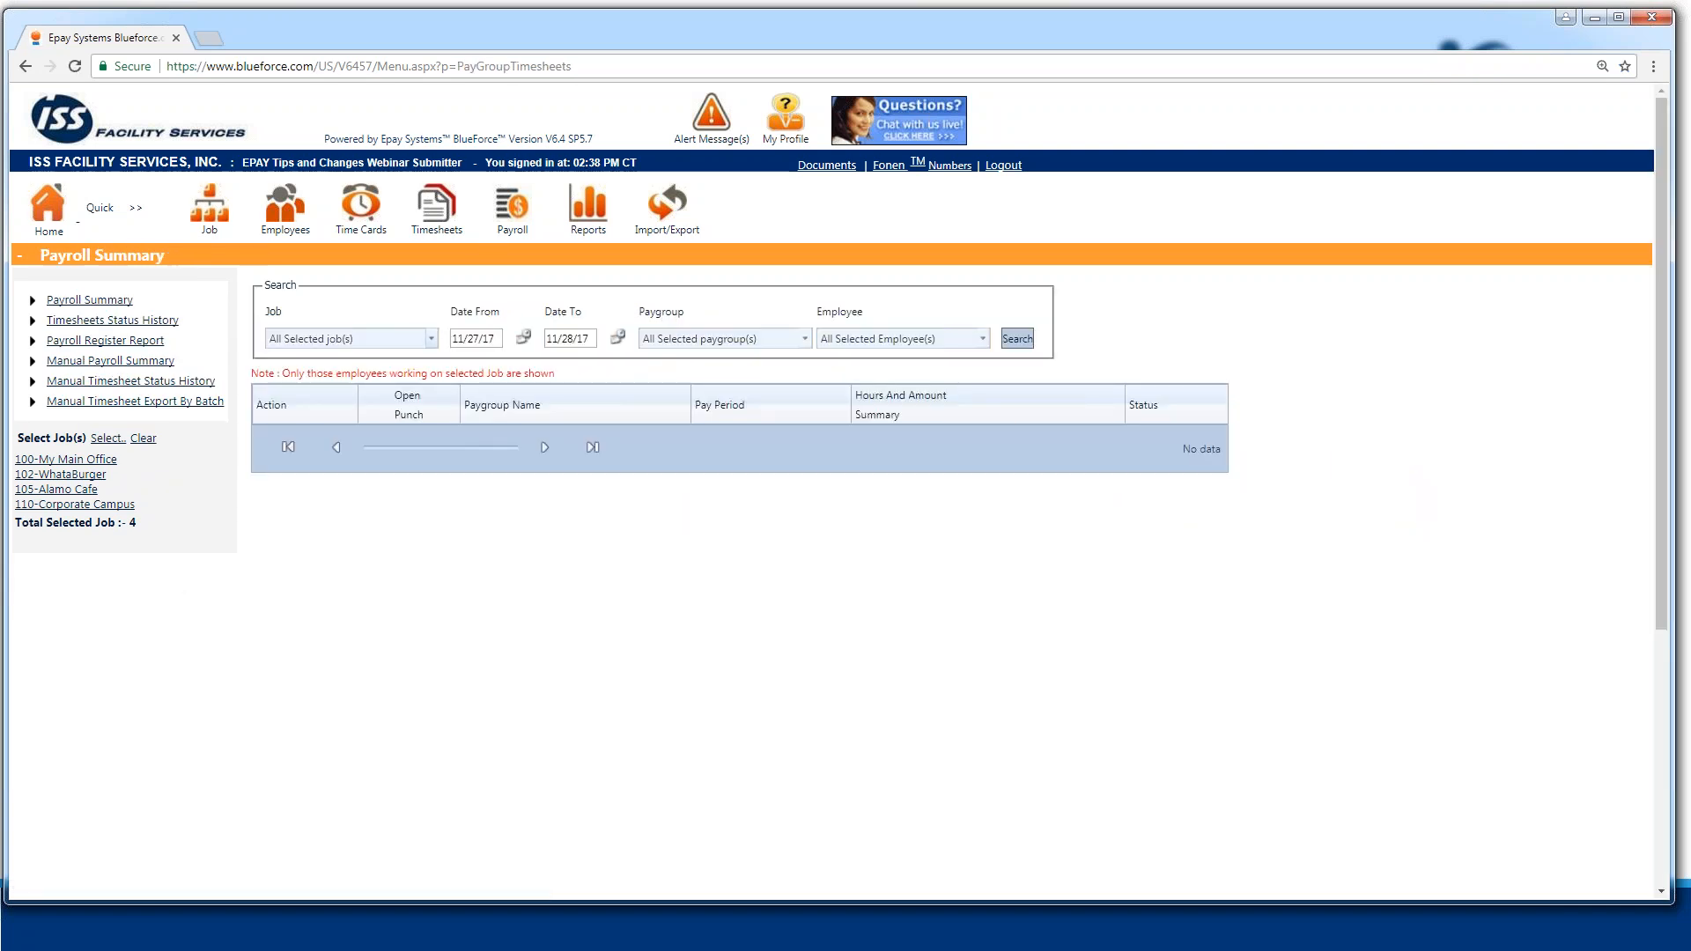
left_click(119, 361)
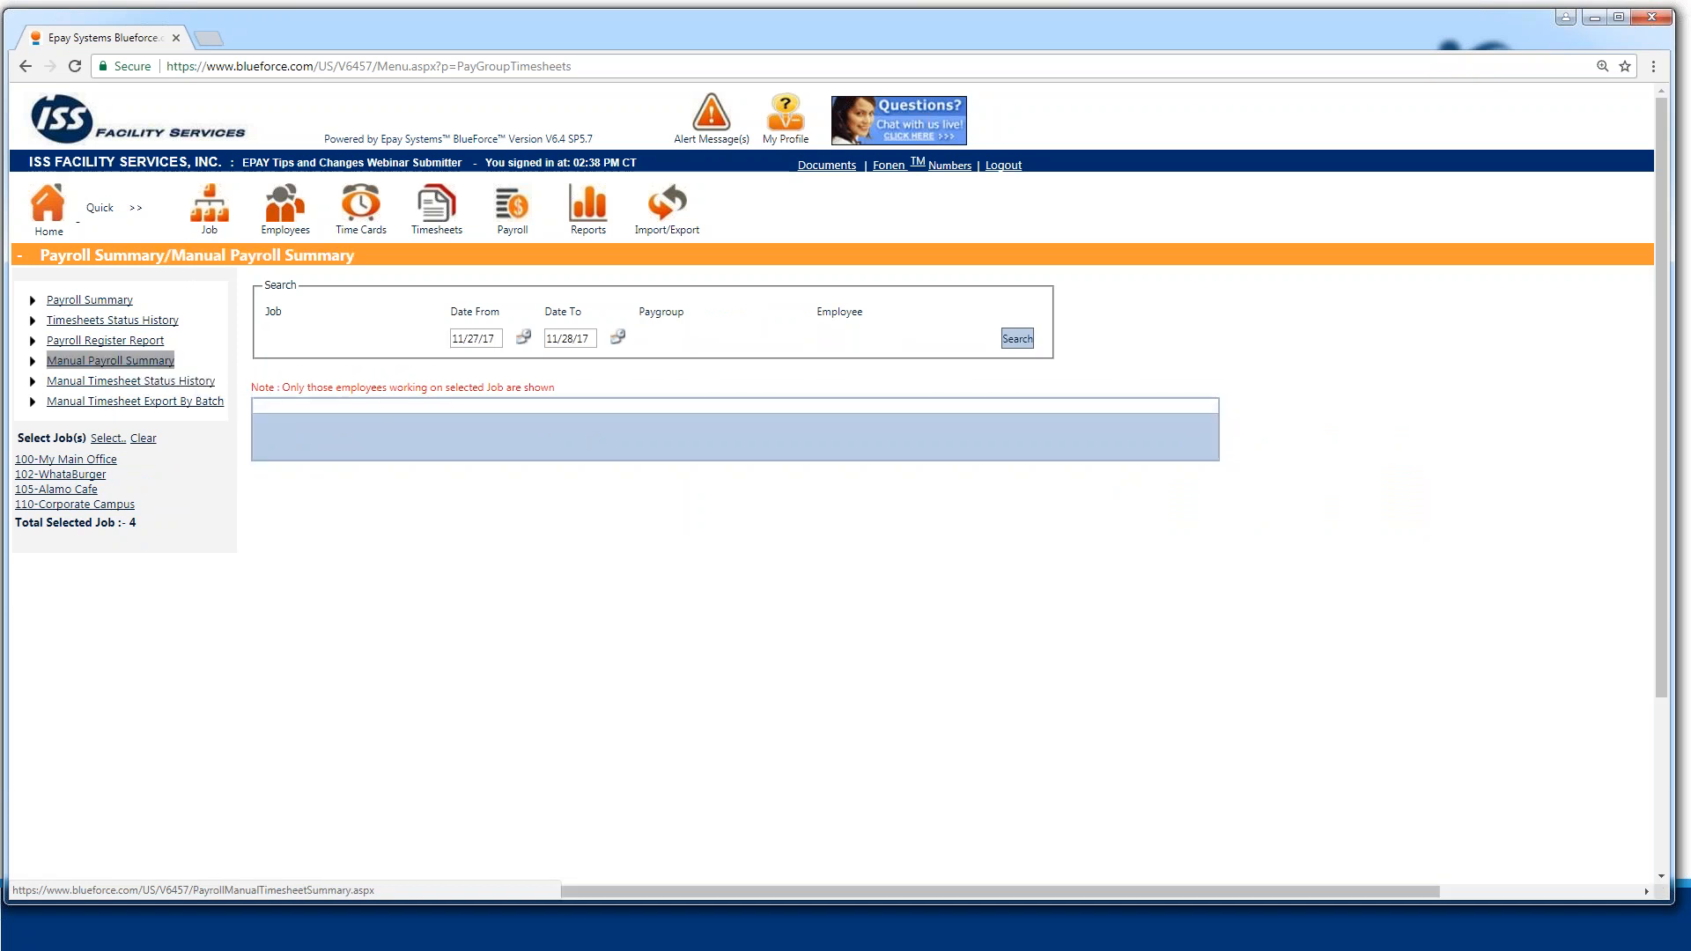
left_click(983, 338)
left_click(524, 337)
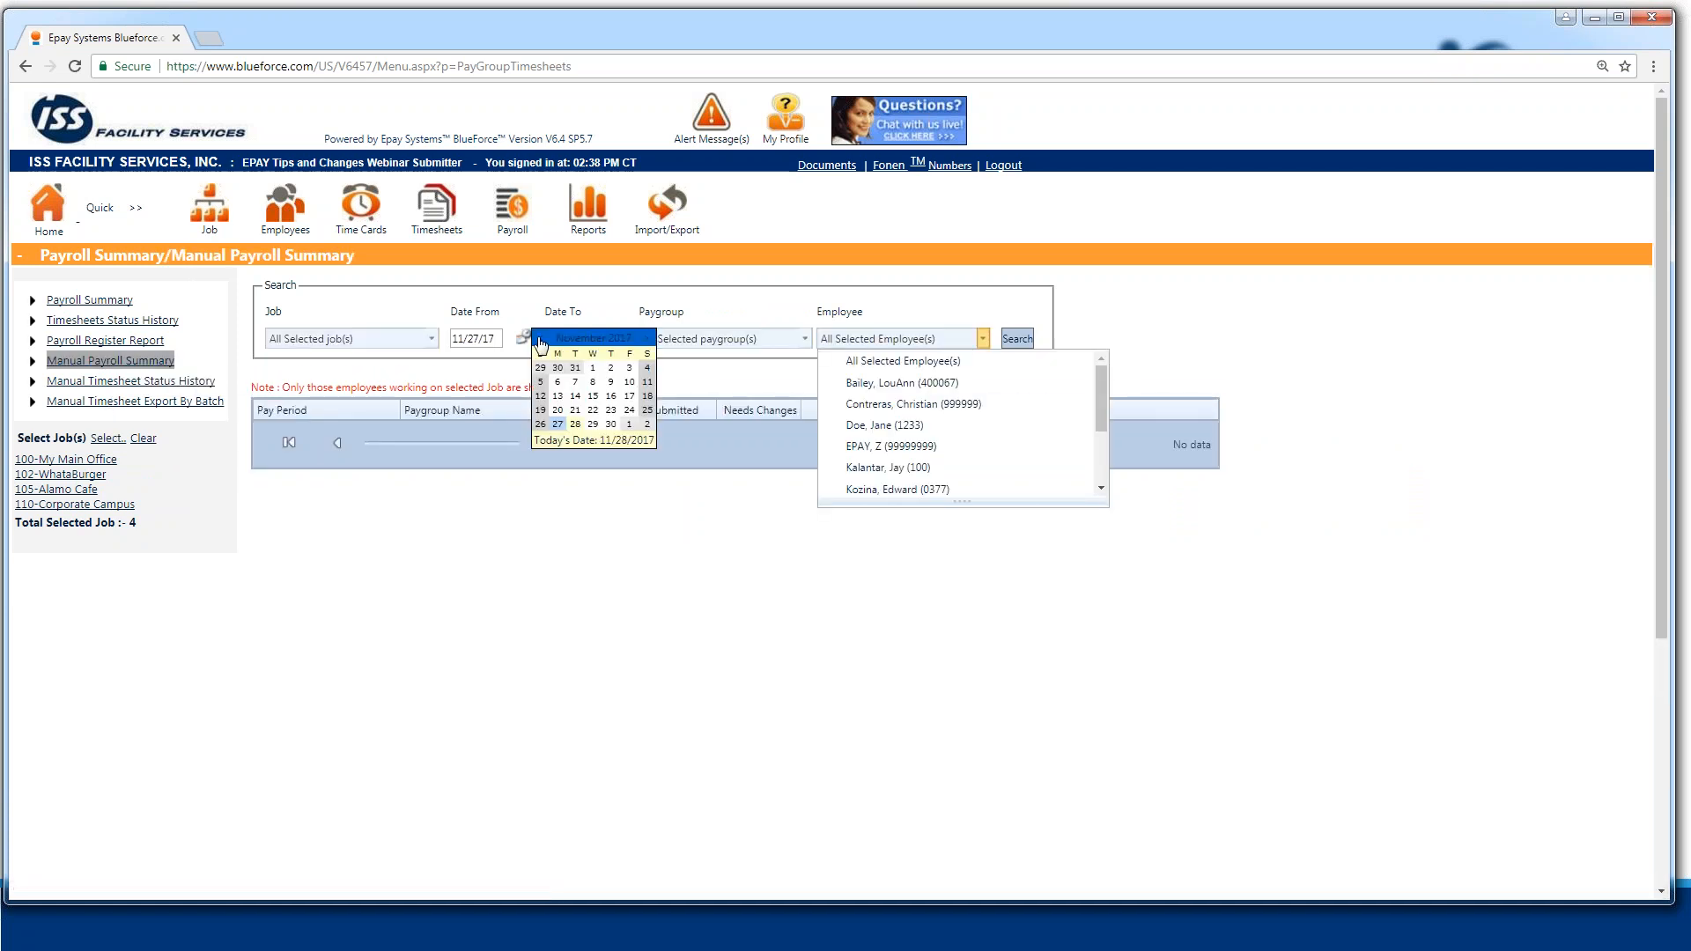
left_click(540, 339)
left_click(647, 411)
left_click(1015, 339)
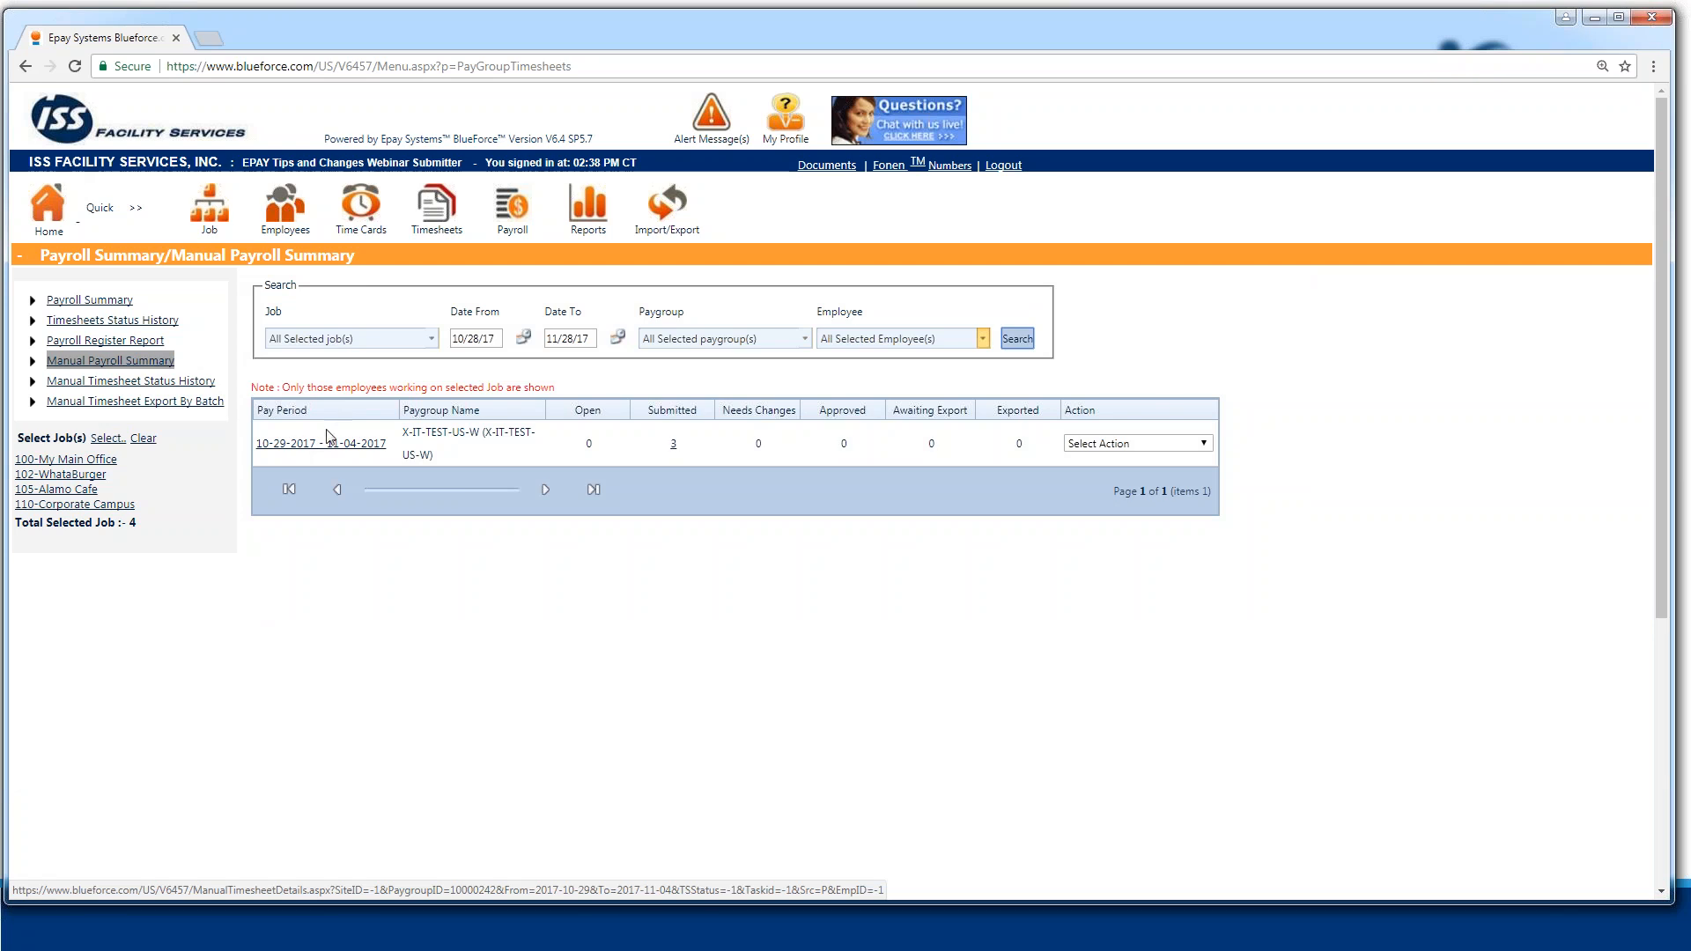
- Review the approval and rejection actions offered for the 10-29-2017 - 11-04-2017 pay period without applying any
left_click(1205, 444)
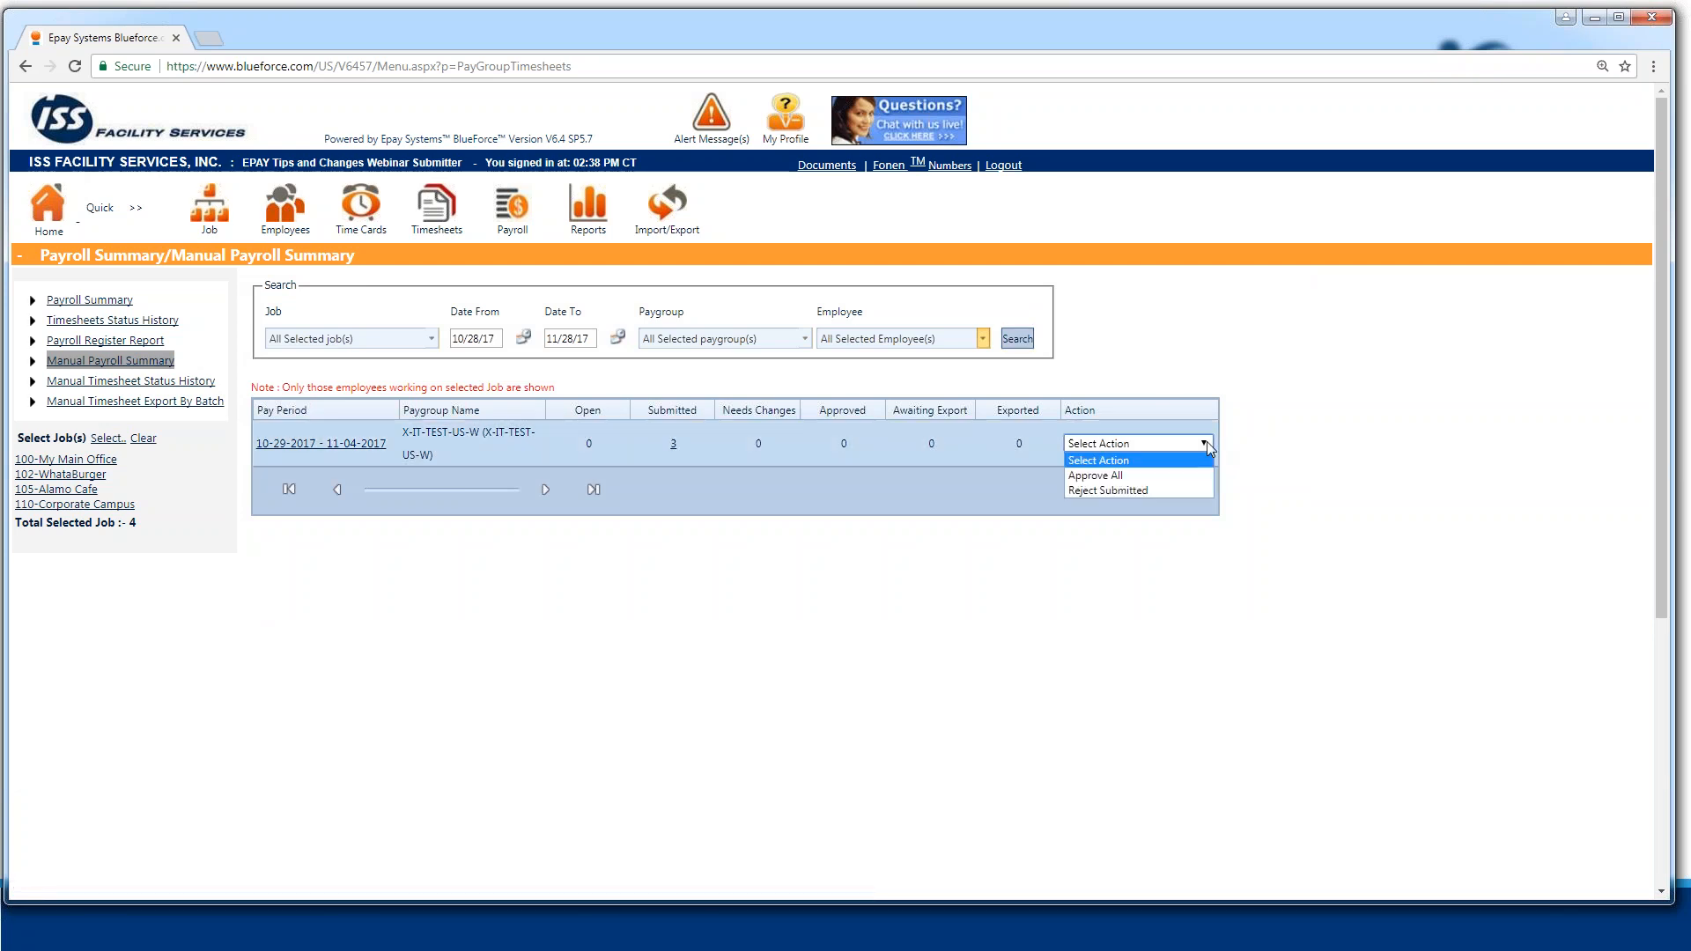
left_click(1107, 490)
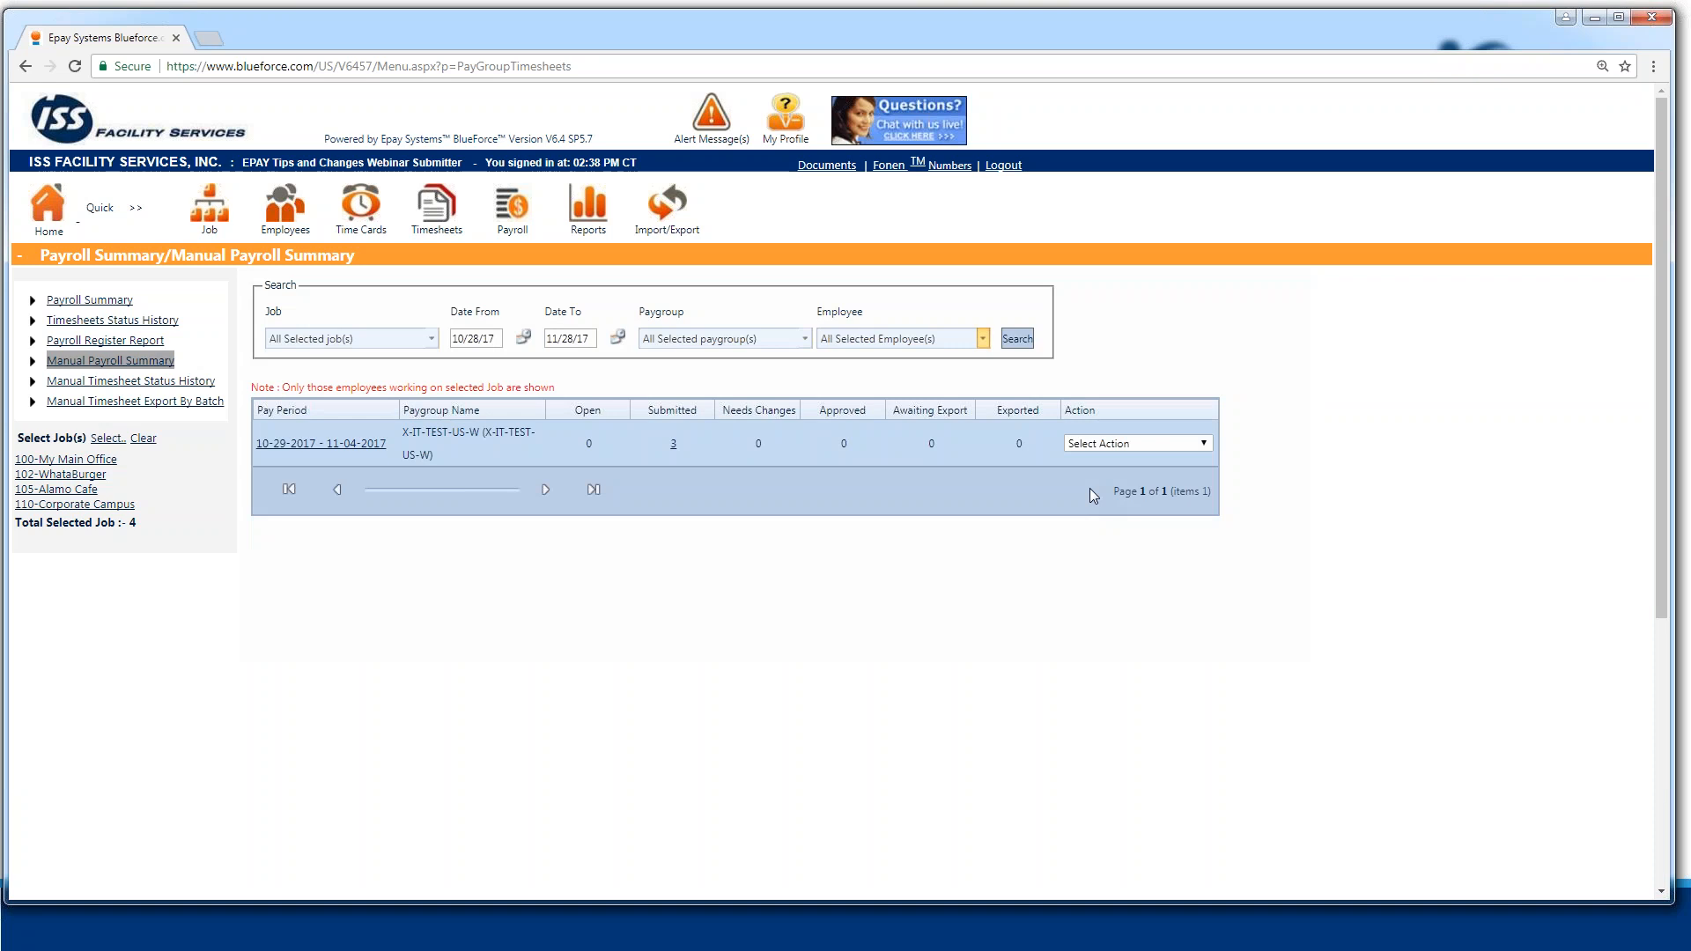
left_click(1208, 444)
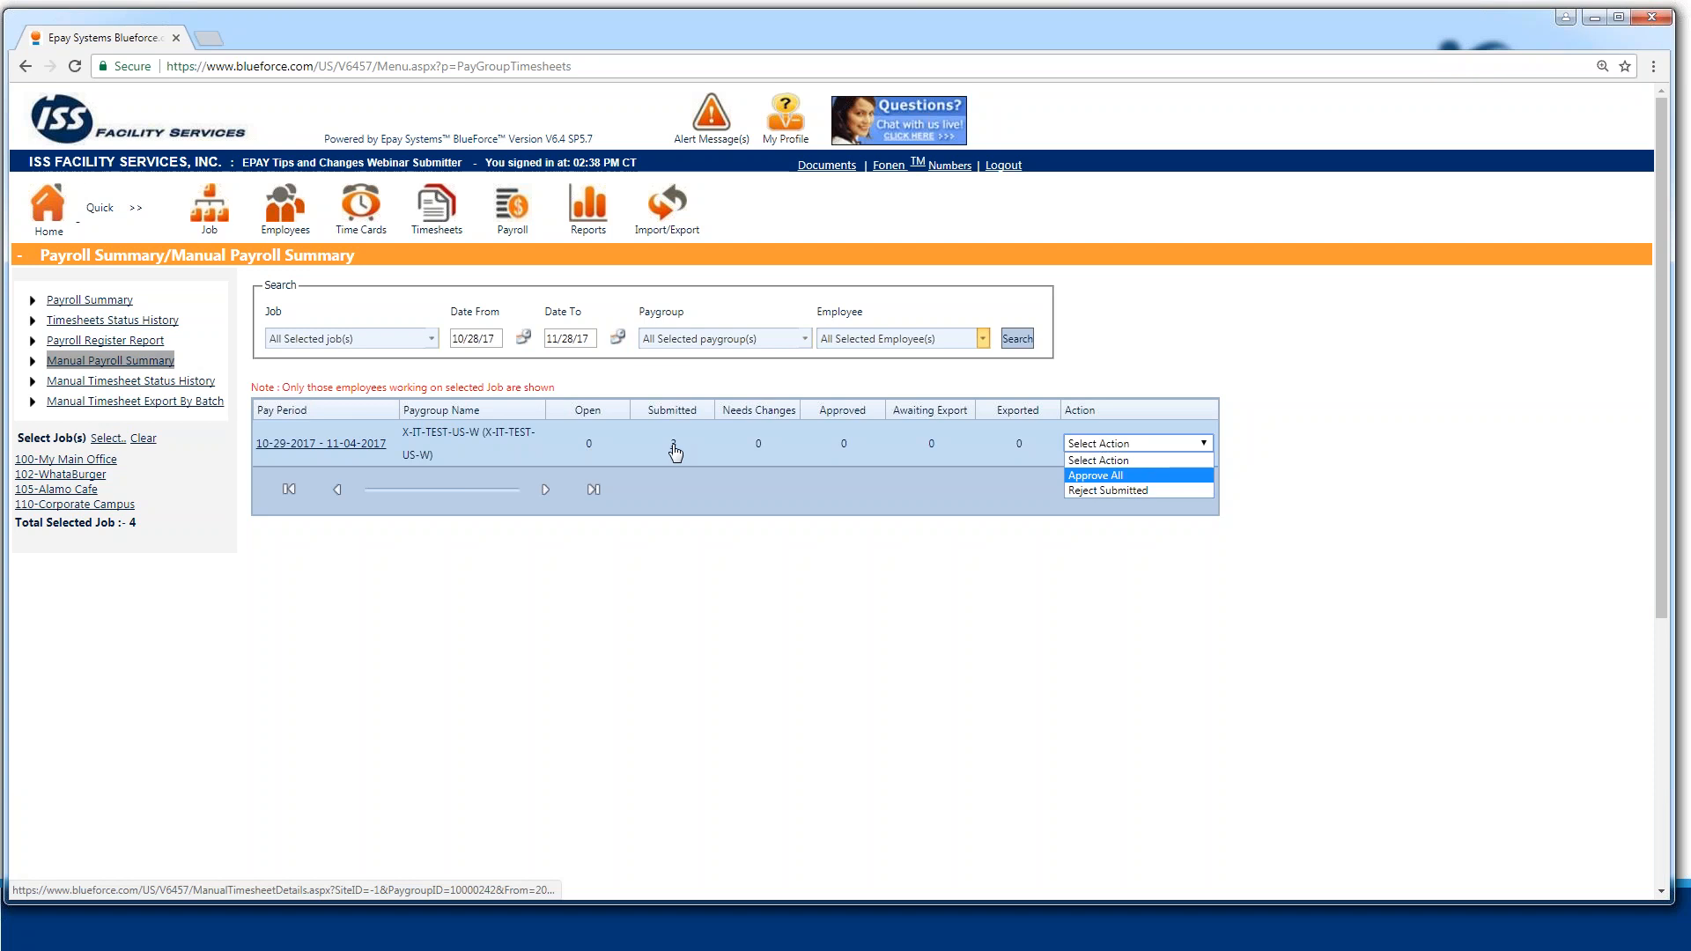
left_click(763, 455)
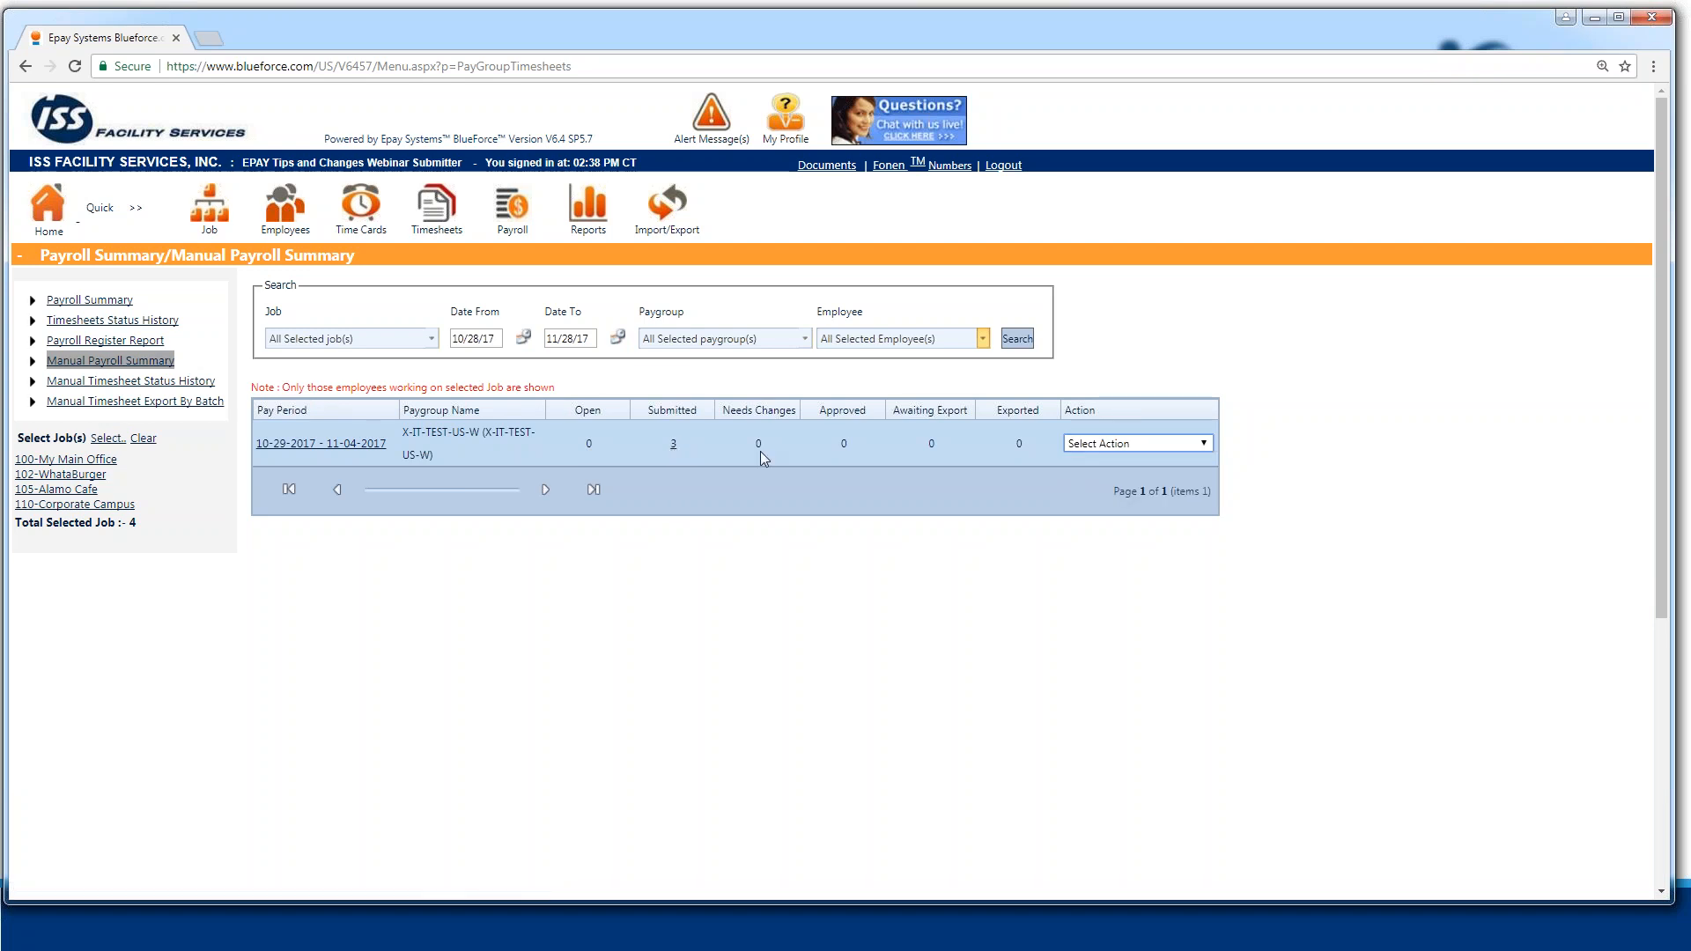
- Examine the submitted entries of the pay period, including their pay and comments, and return to the Manual Payroll Summary
left_click(673, 442)
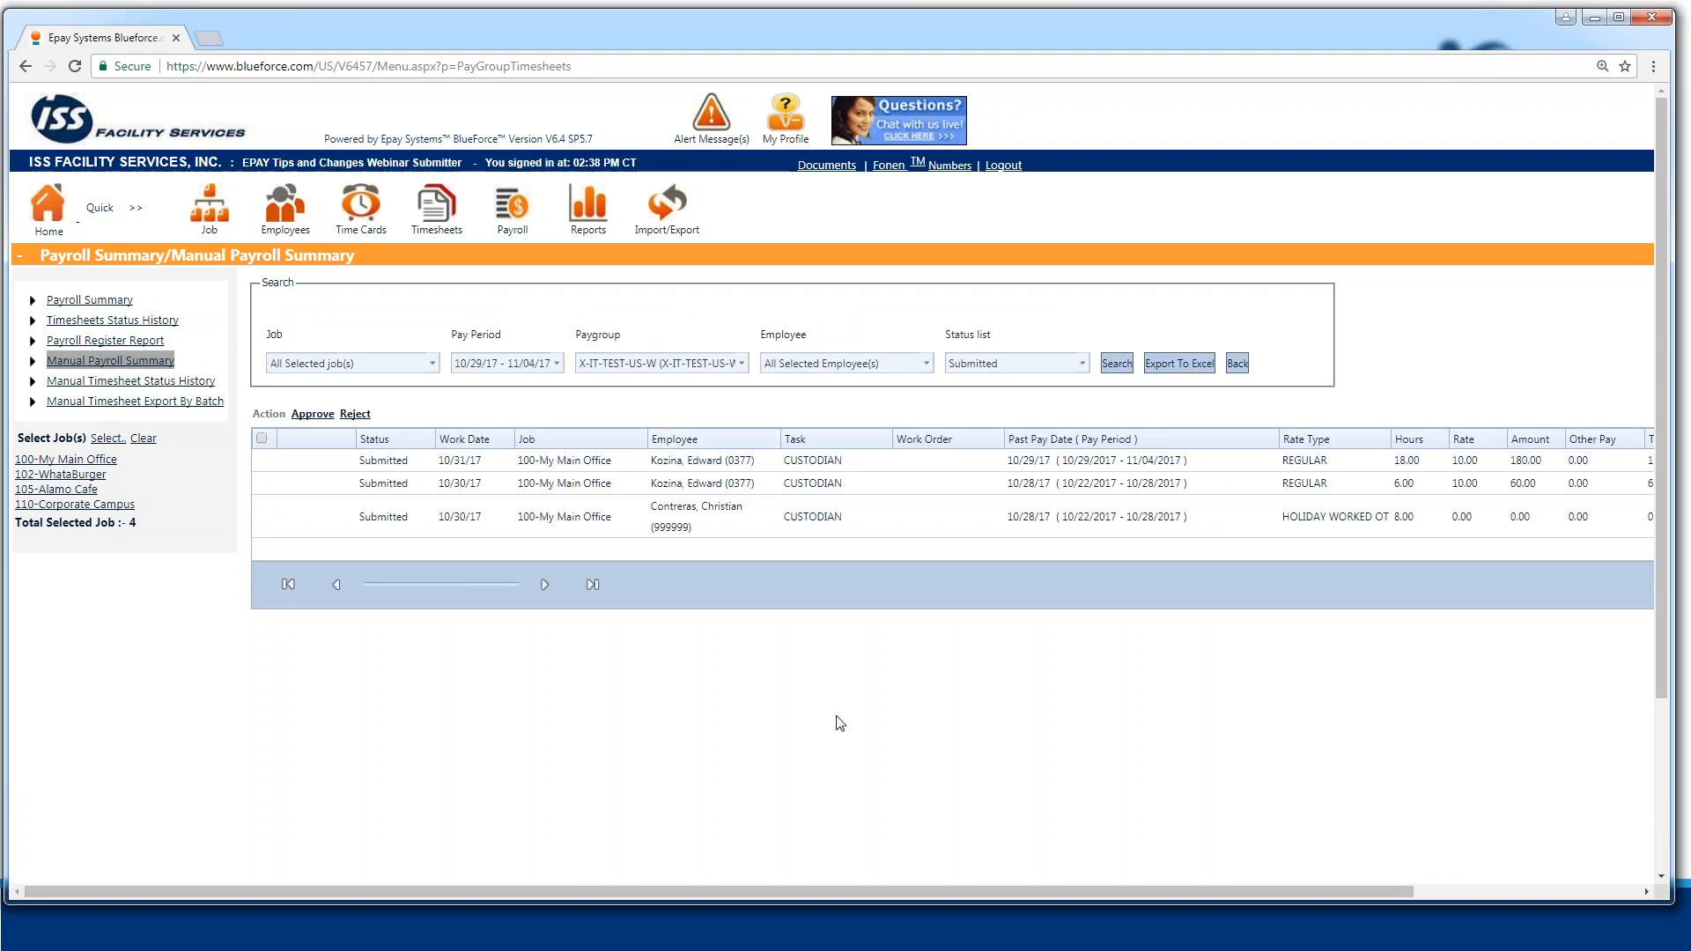
left_click_drag(809, 889, 945, 895)
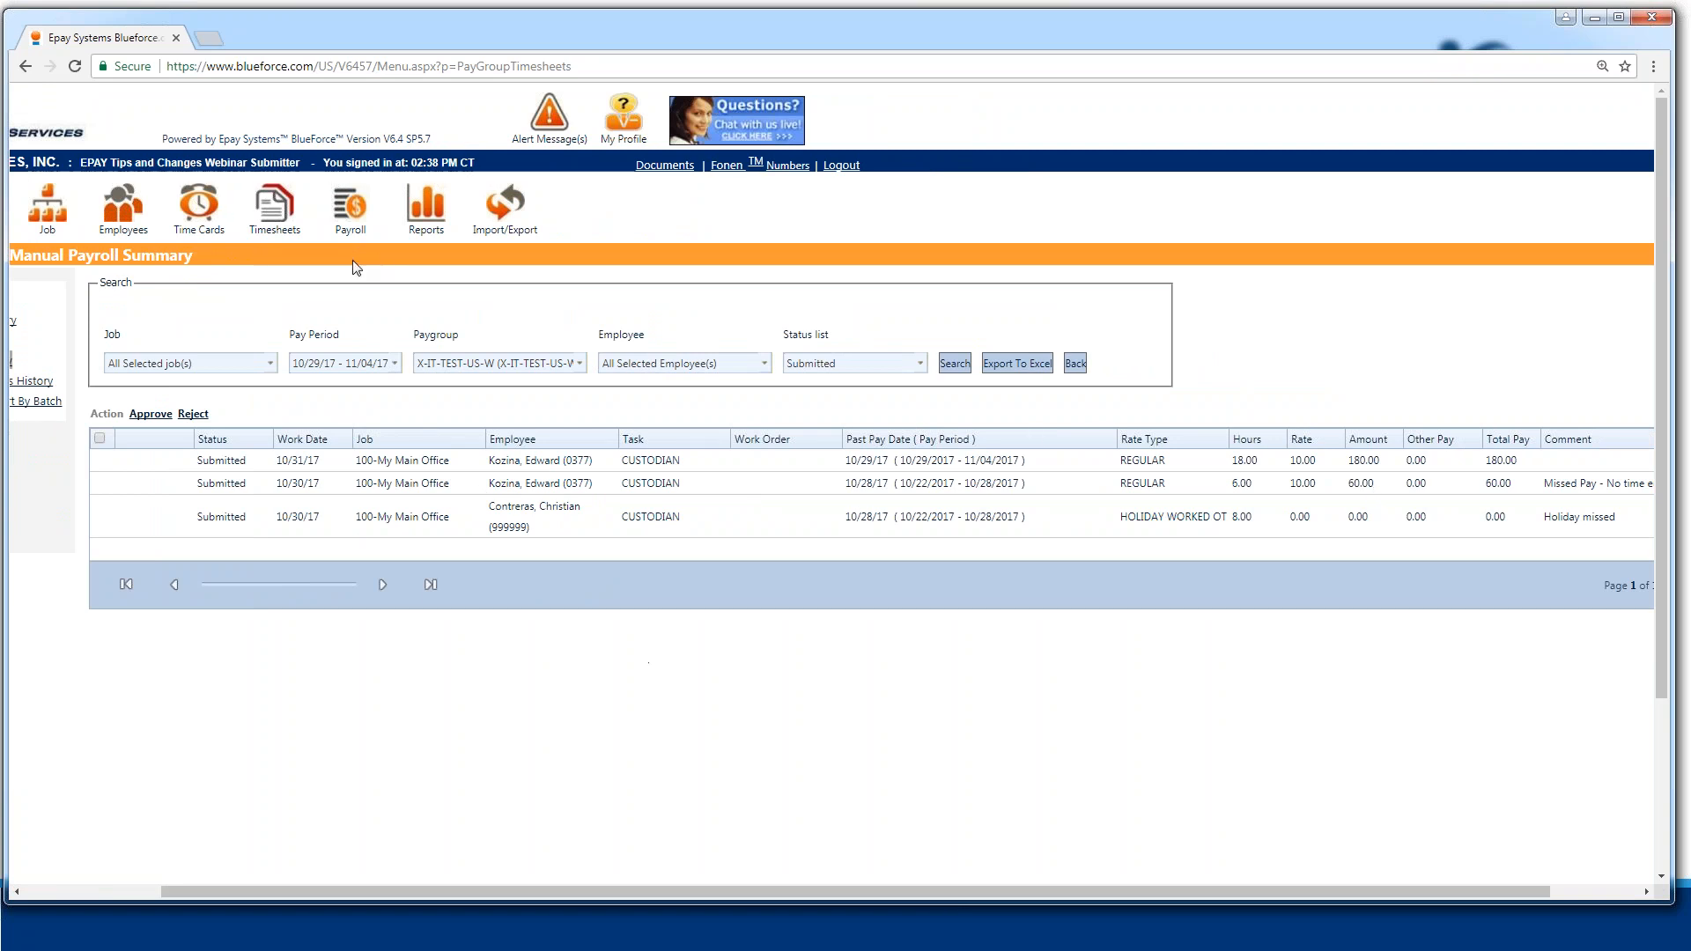
left_click(356, 217)
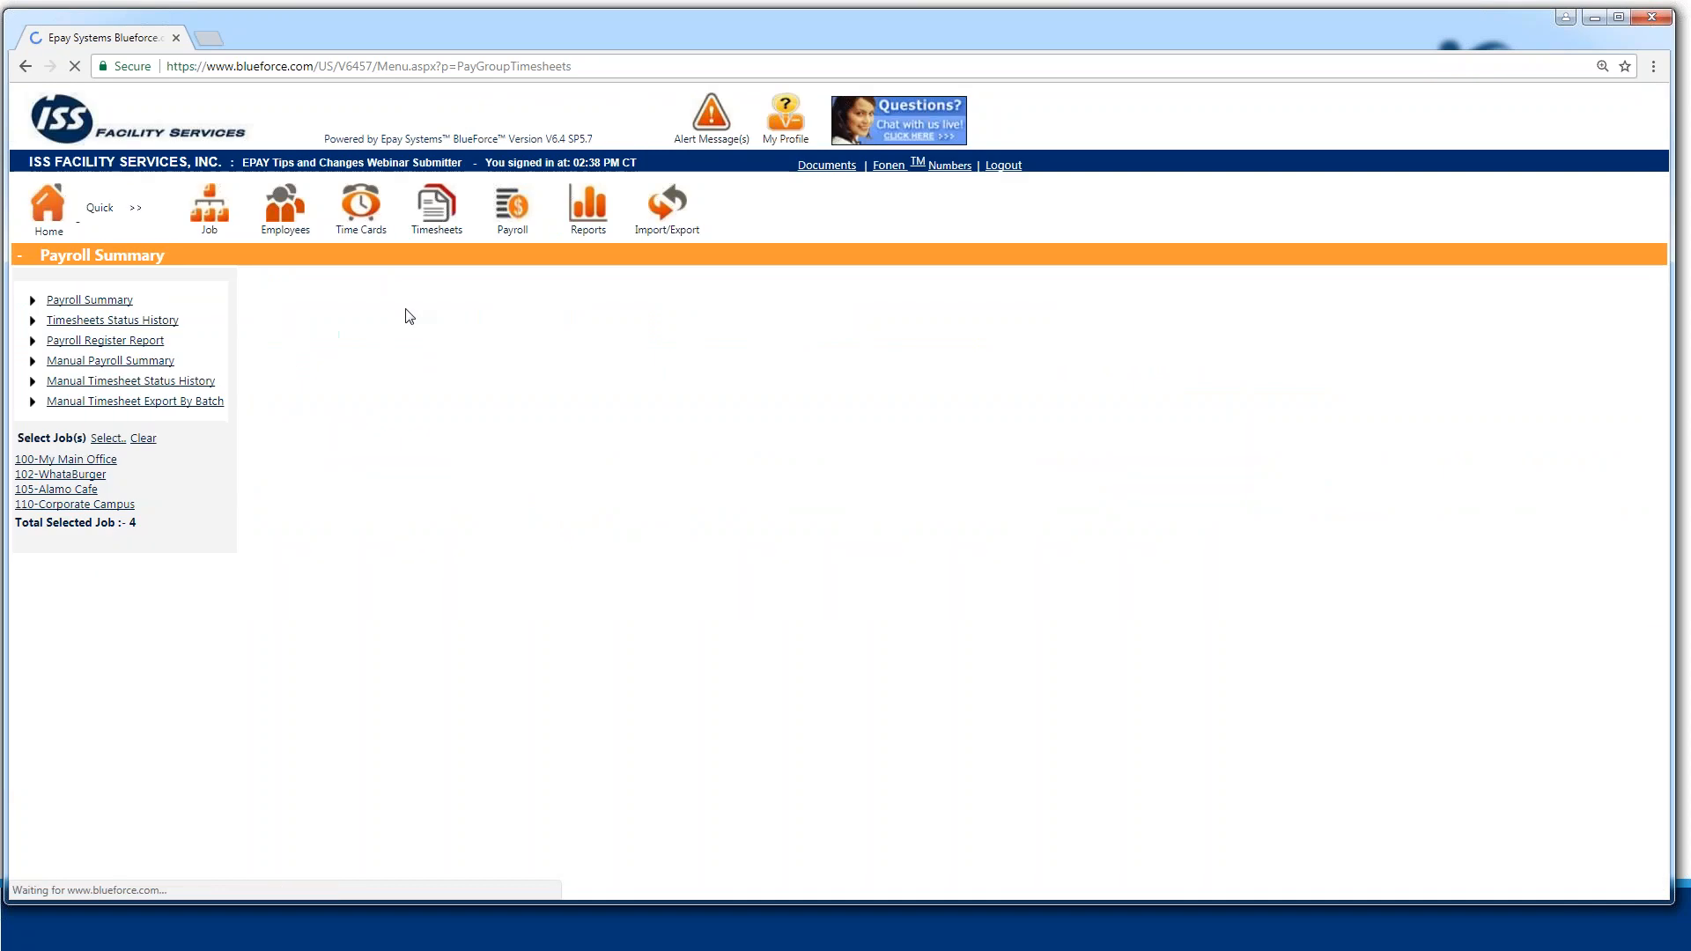
left_click(112, 362)
left_click(982, 339)
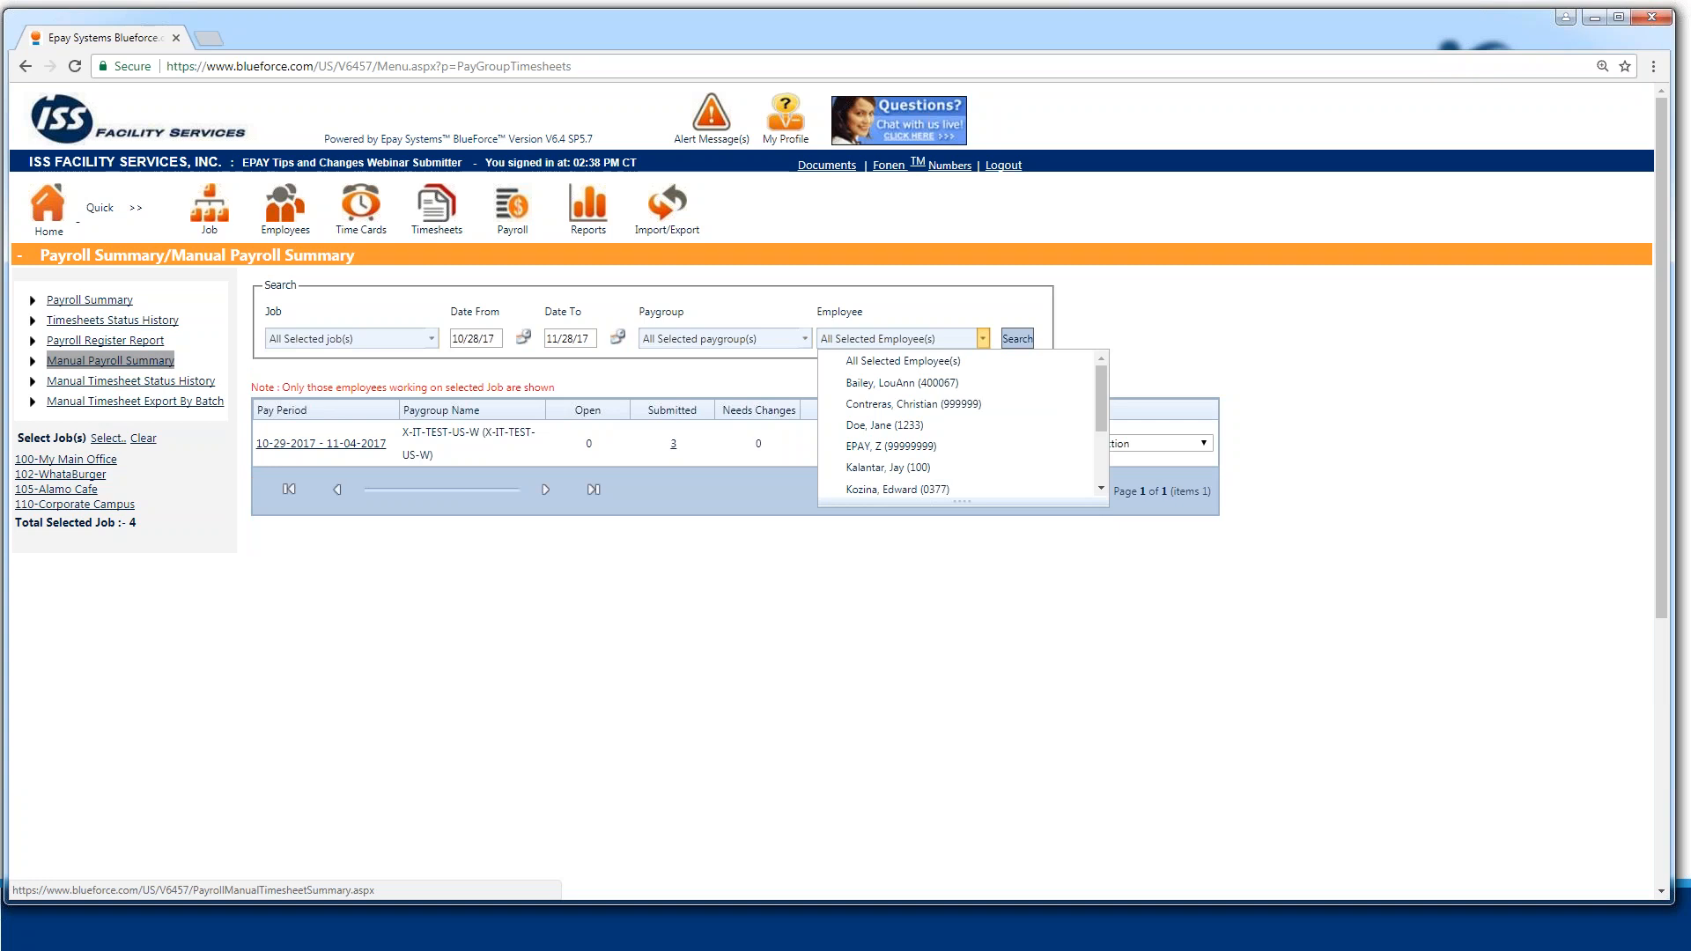
left_click(986, 363)
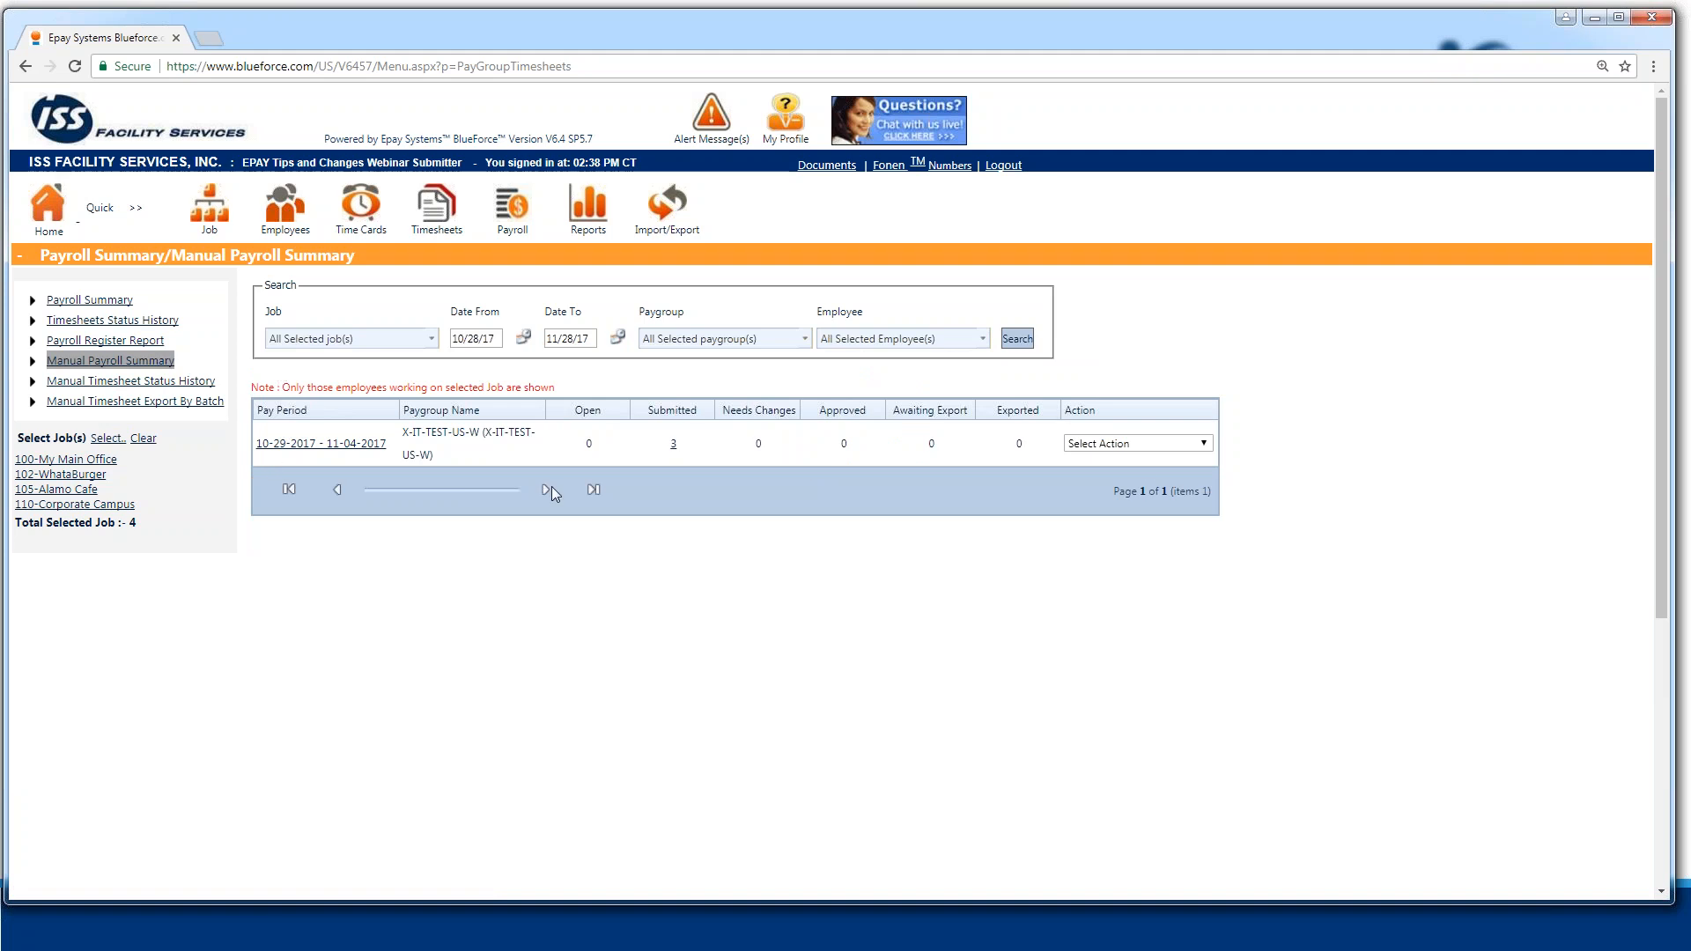
- Reopen the pay period's submitted entries, select them all, and return to the summary without approving or rejecting
left_click(674, 444)
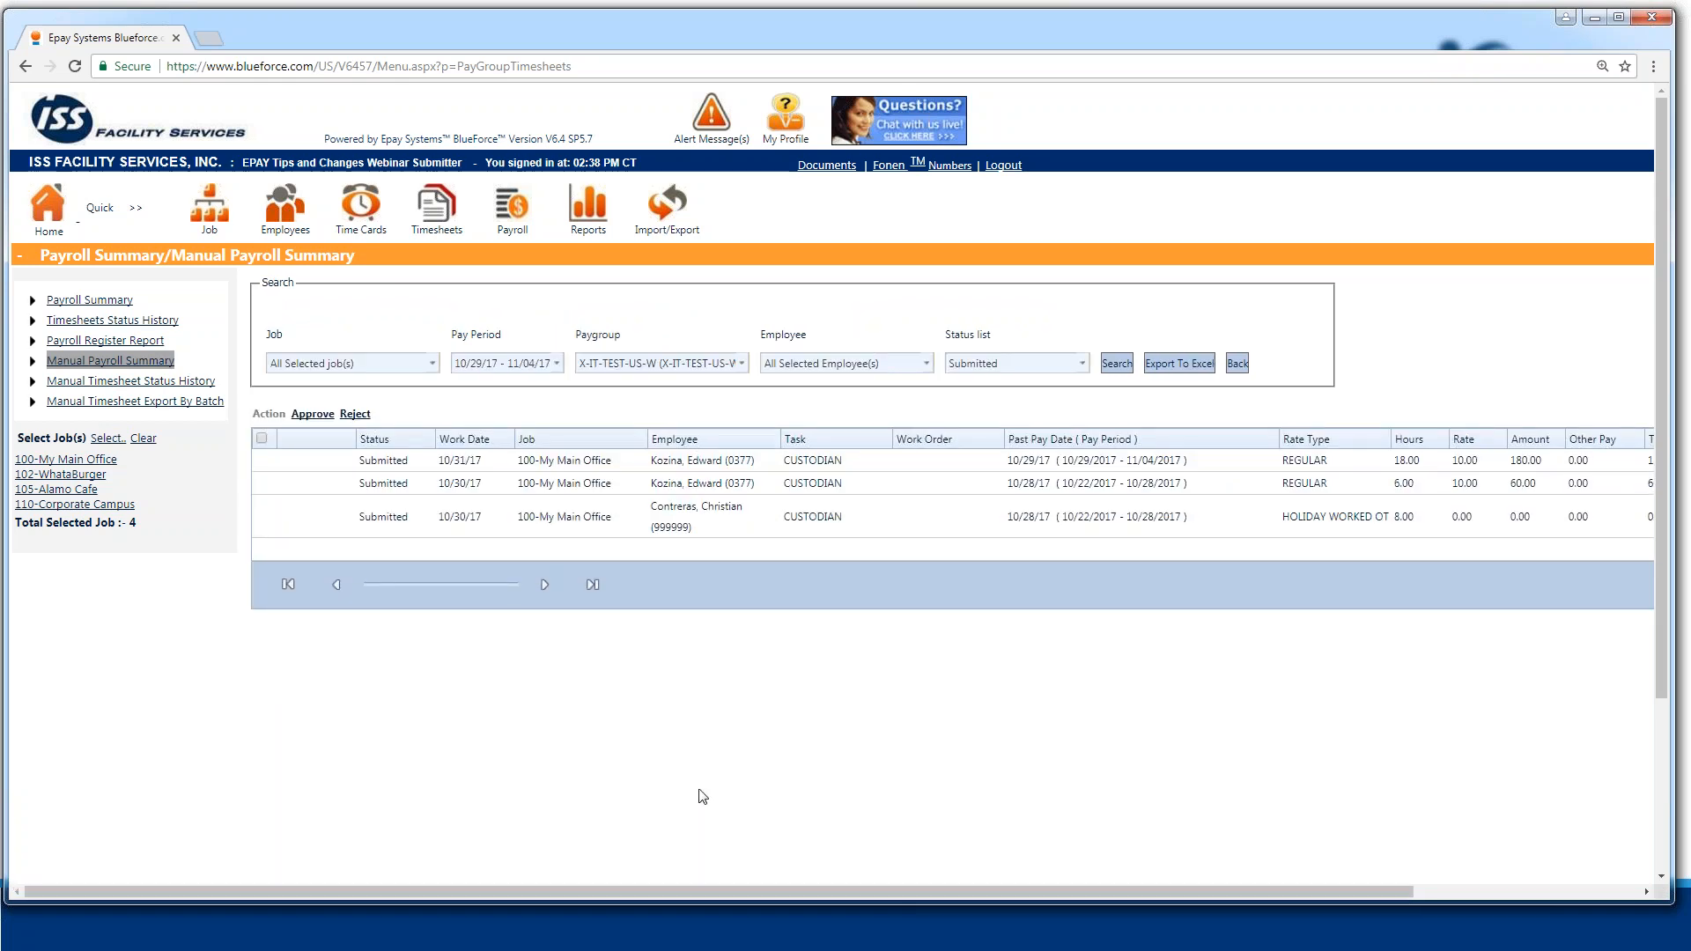
left_click_drag(705, 886, 757, 893)
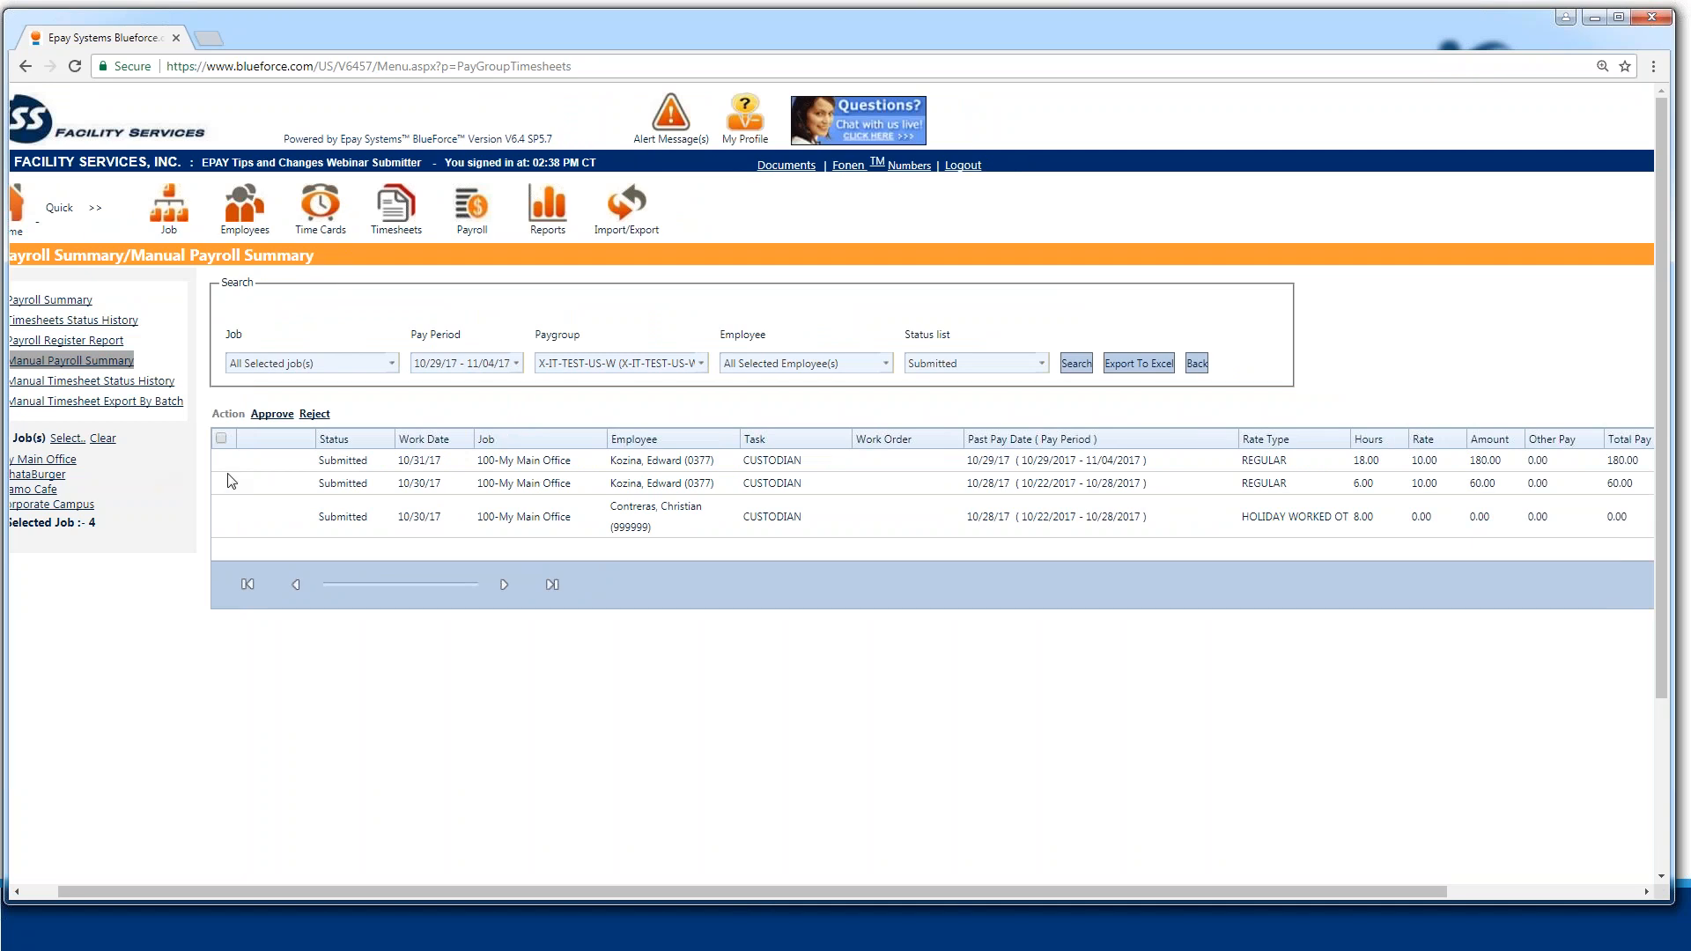
left_click(221, 438)
left_click(1197, 363)
left_click(1205, 445)
left_click(985, 345)
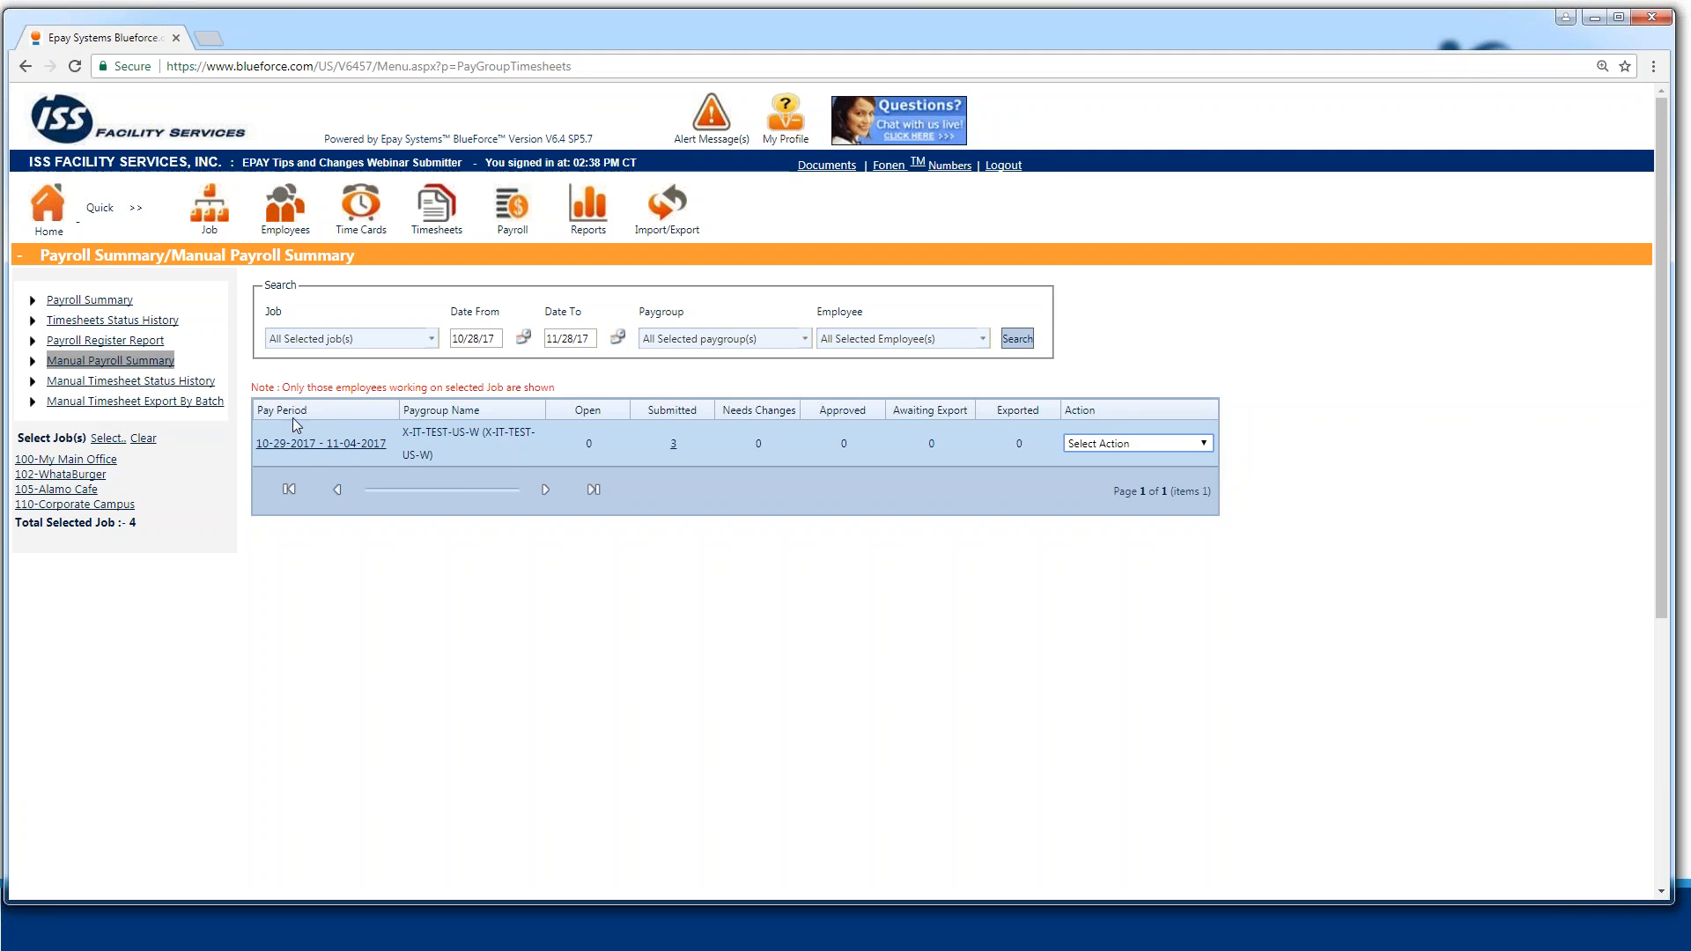
- Search the manual timesheets of job 102-WhataBurger for all selected employees, including blank timesheets
left_click(433, 212)
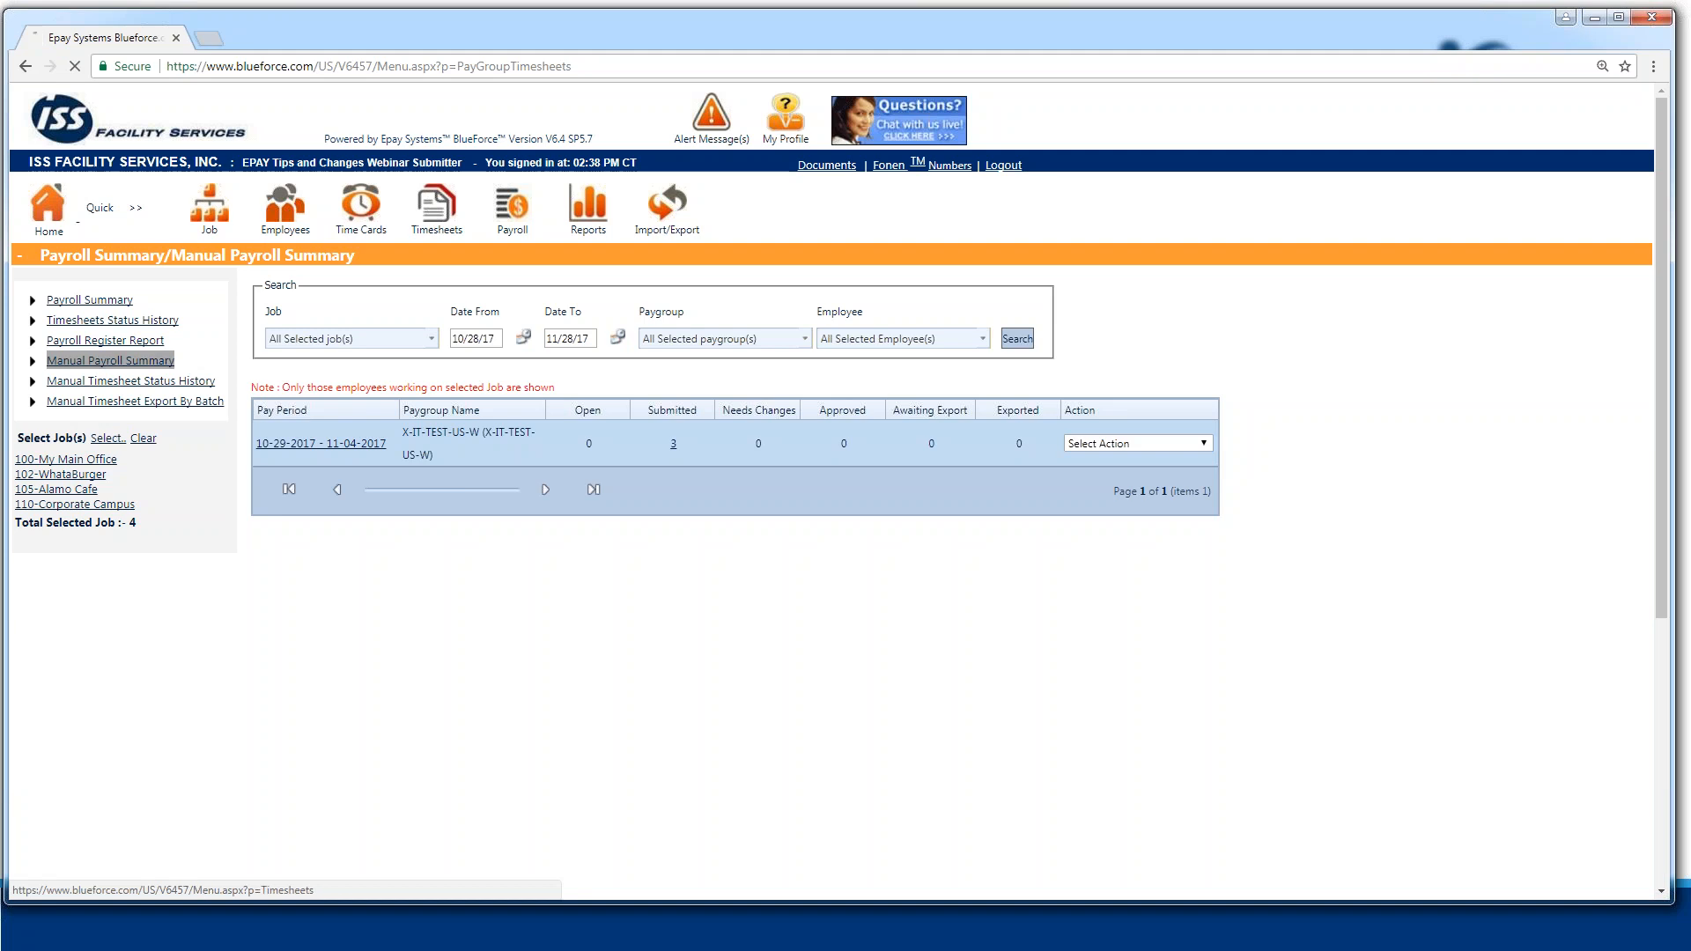
left_click(106, 442)
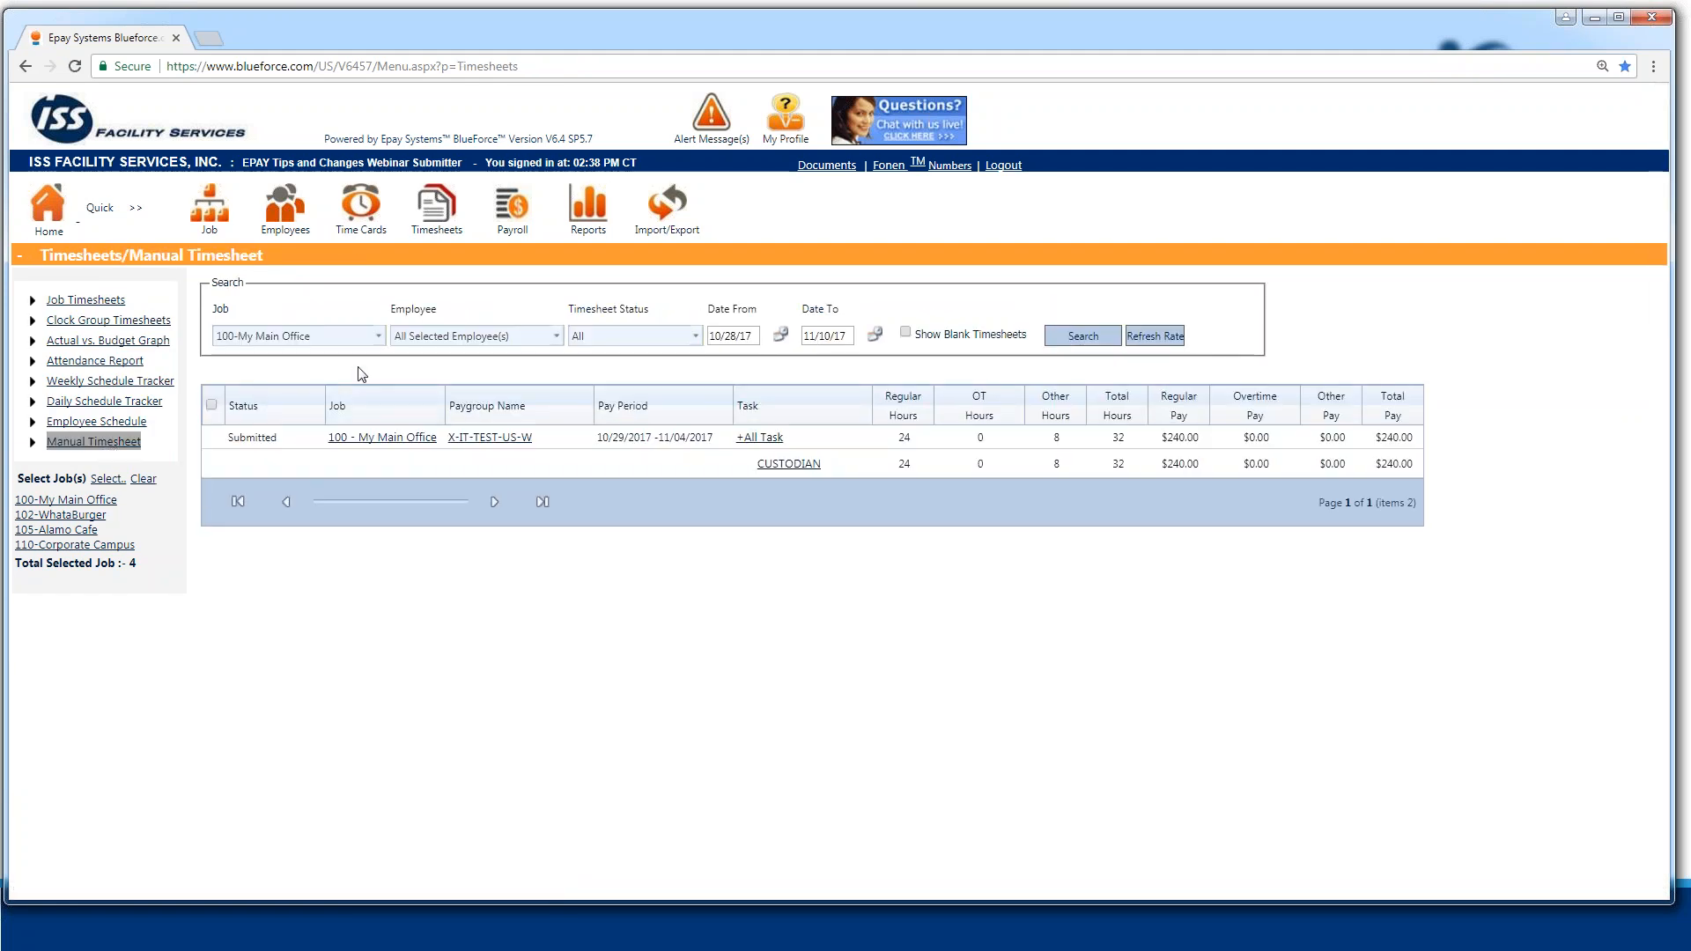
left_click(379, 337)
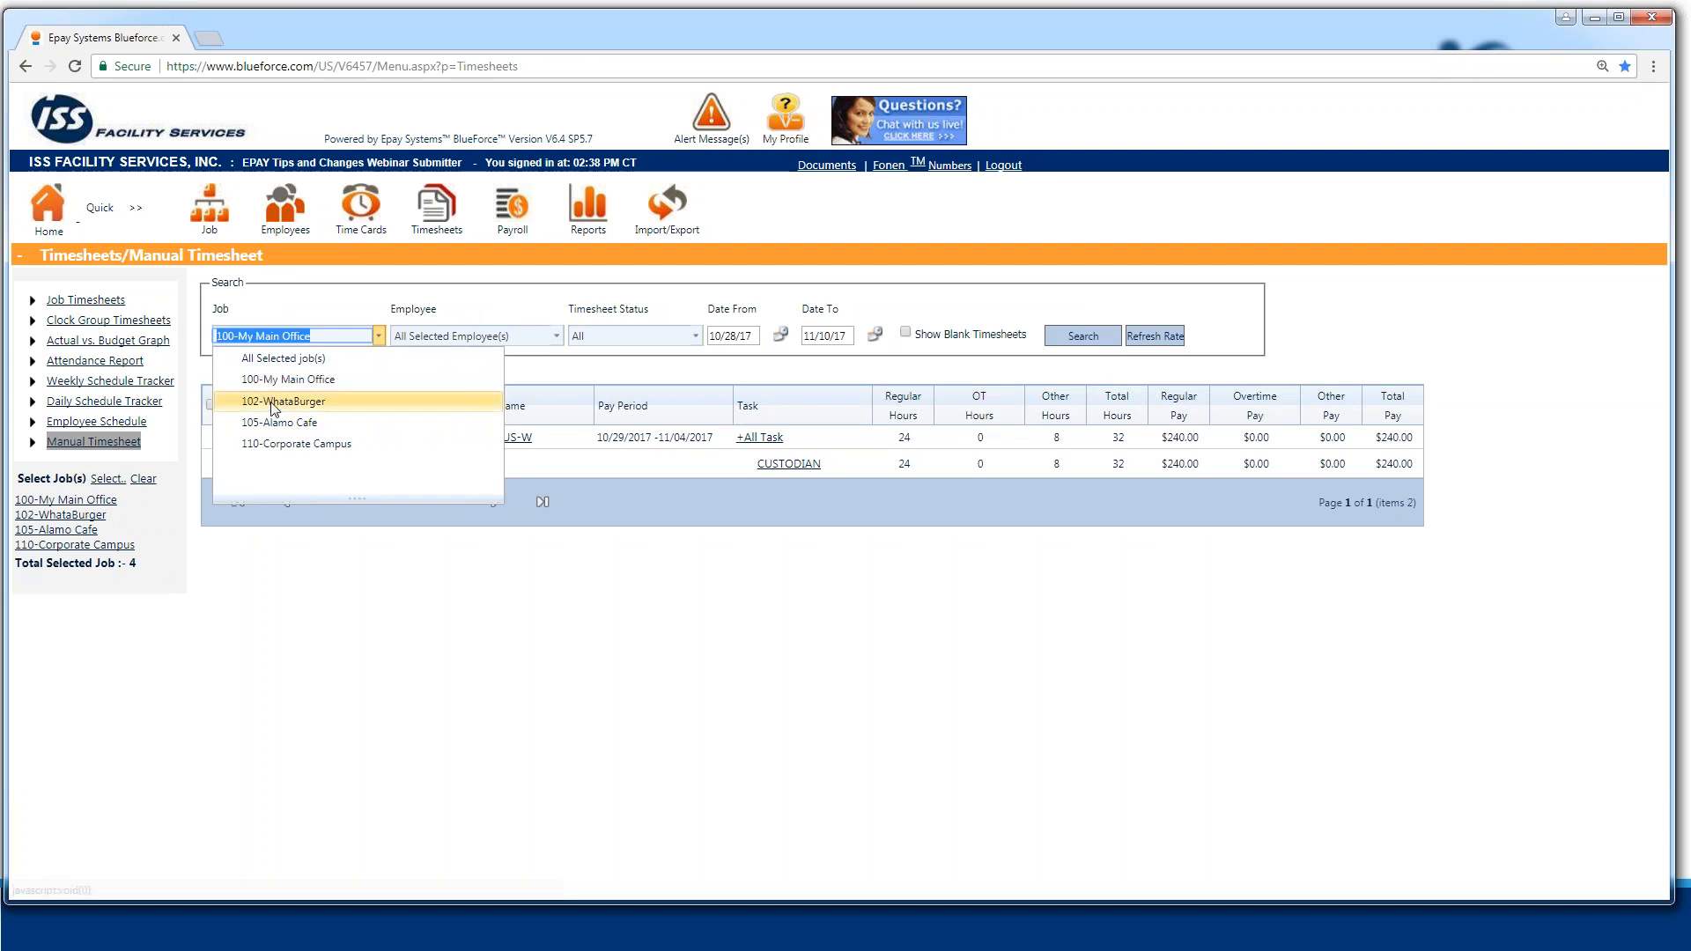
left_click(277, 403)
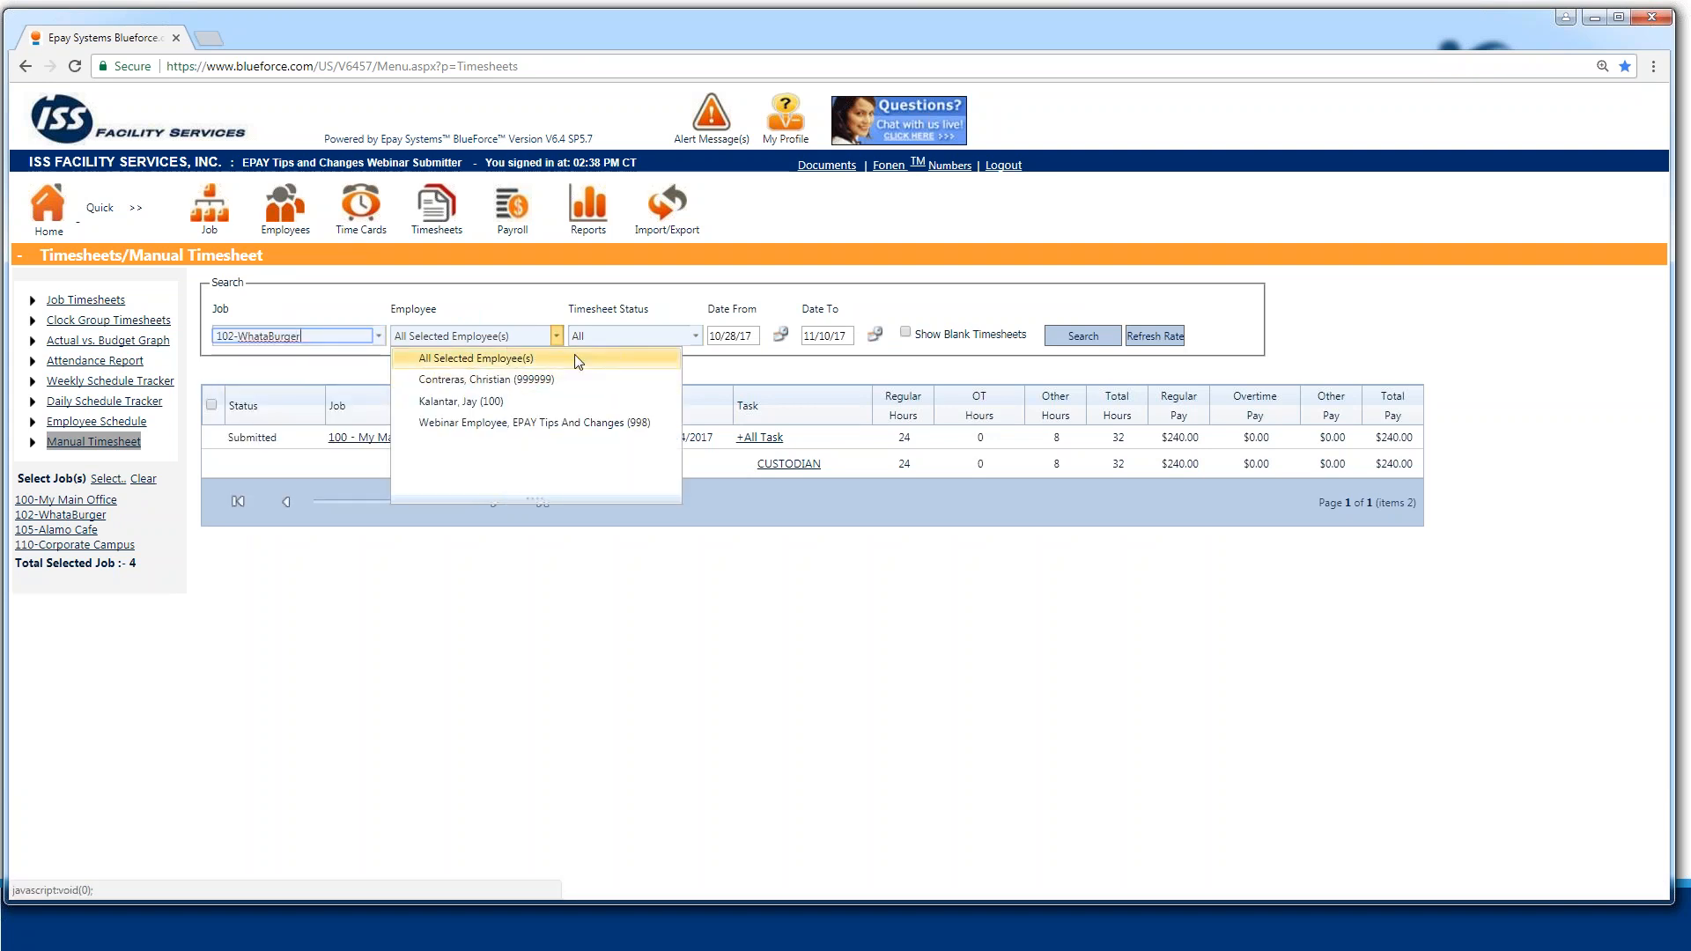
left_click(598, 360)
left_click(905, 332)
left_click(1084, 337)
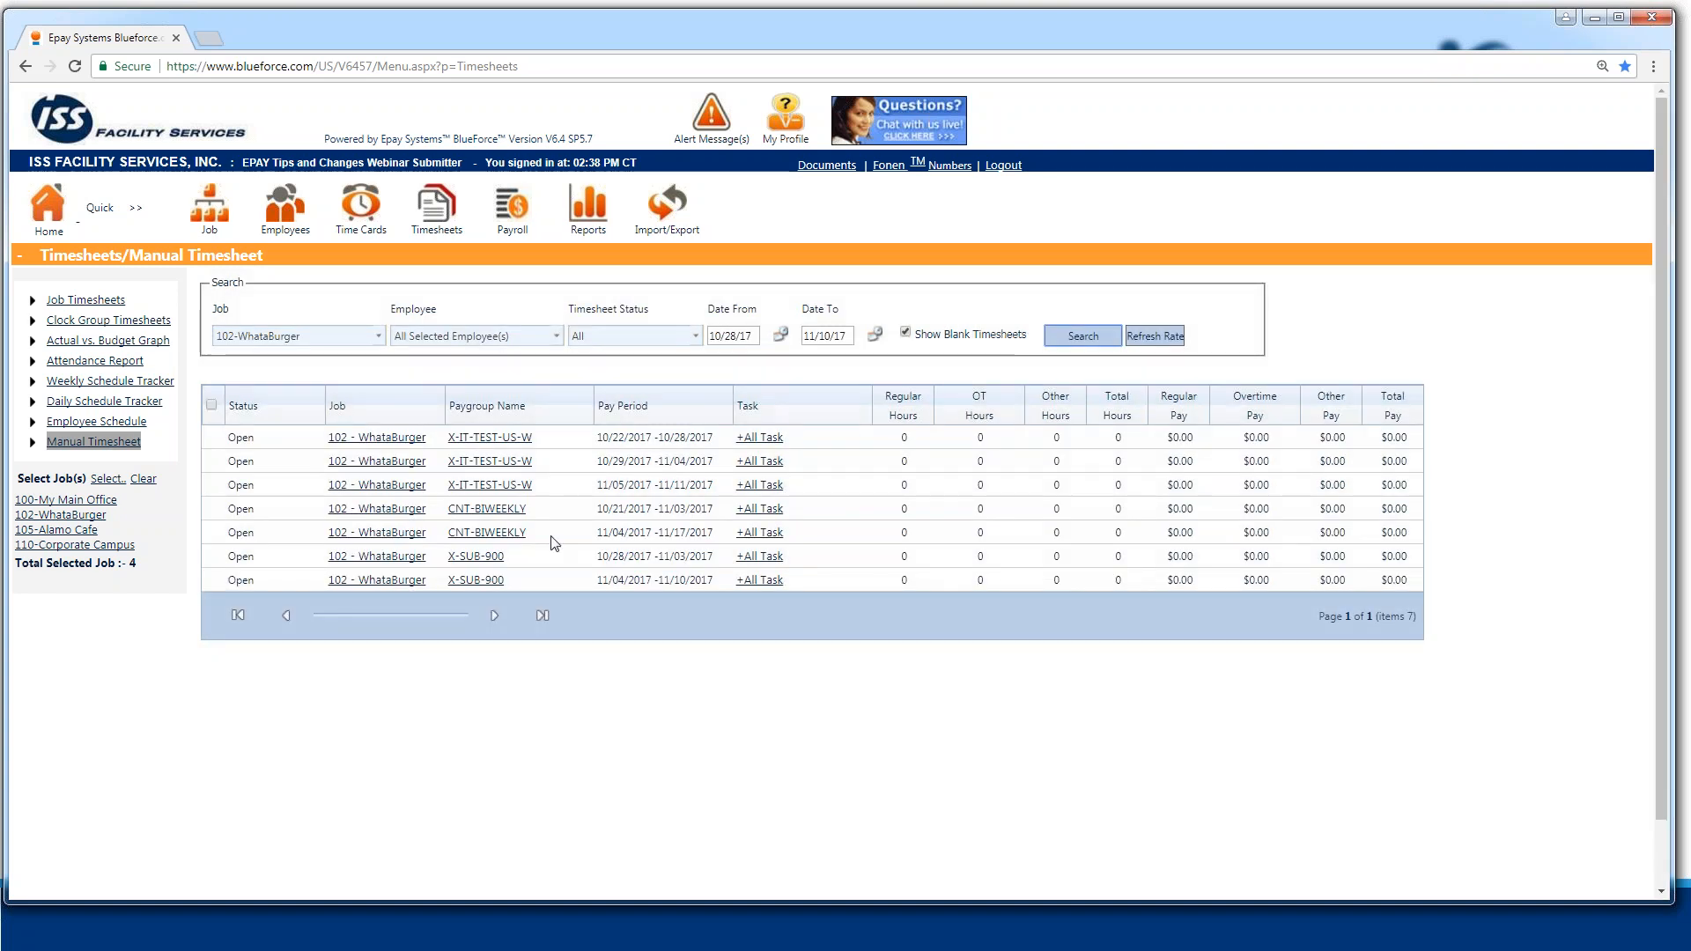
- Open job 102-WhataBurger's X-IT-TEST-US-W timesheet for 10/29/2017 - 11/04/2017, add a new entry and try 10/28/17 as its work date
left_click(381, 461)
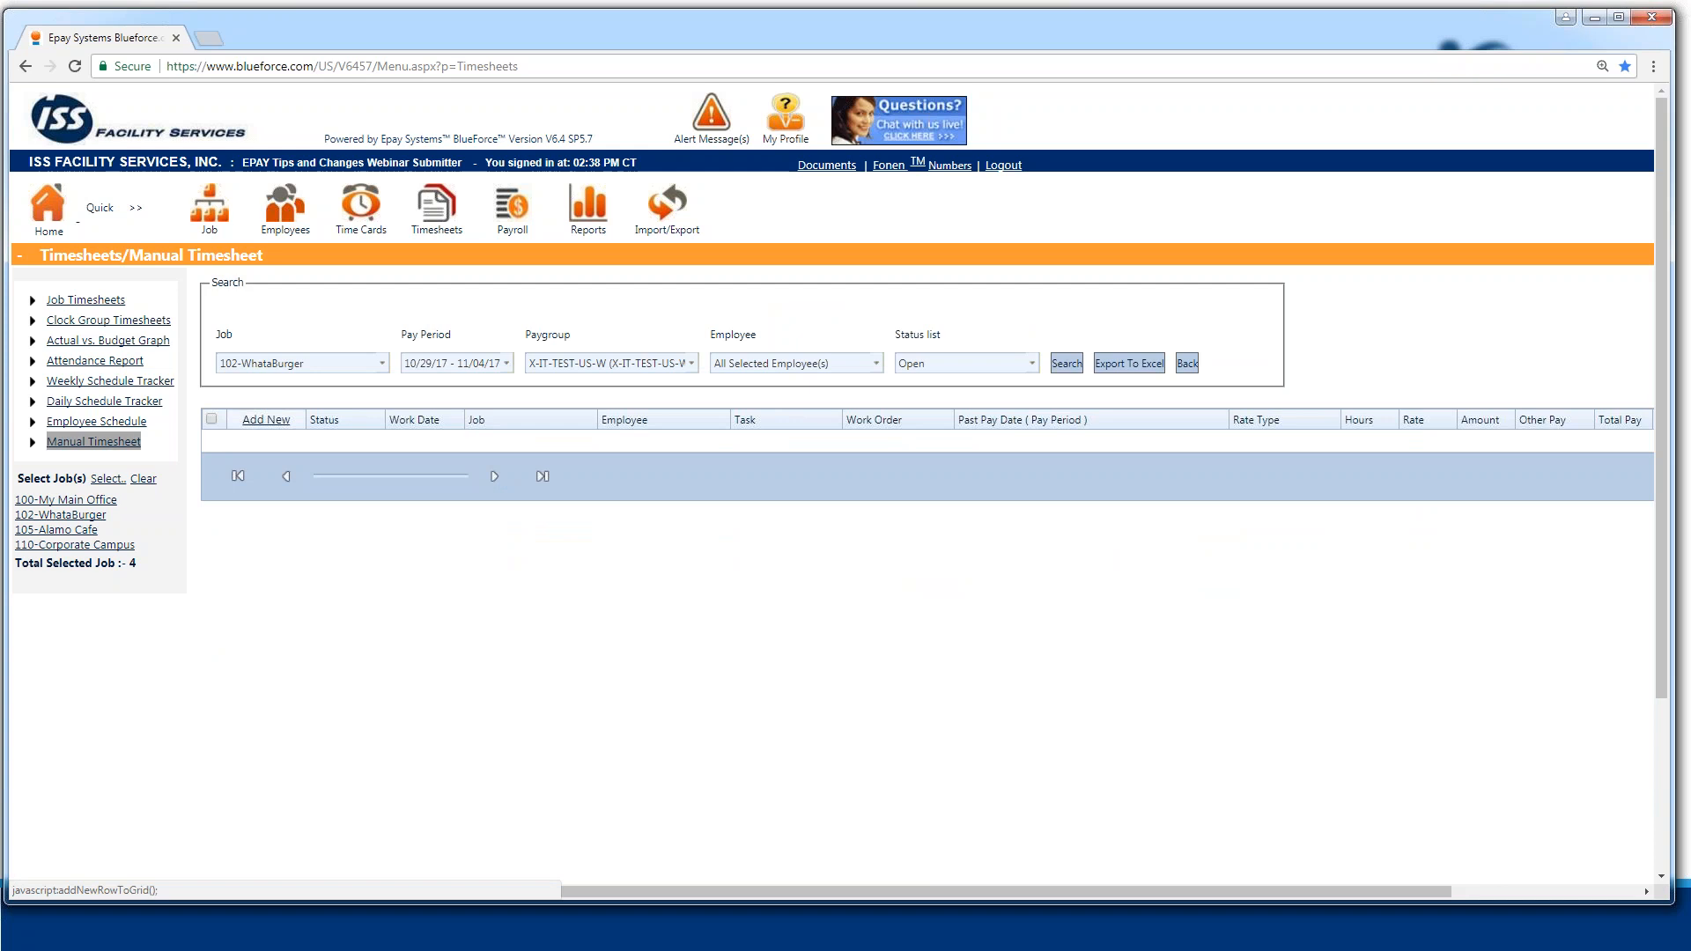
left_click(266, 420)
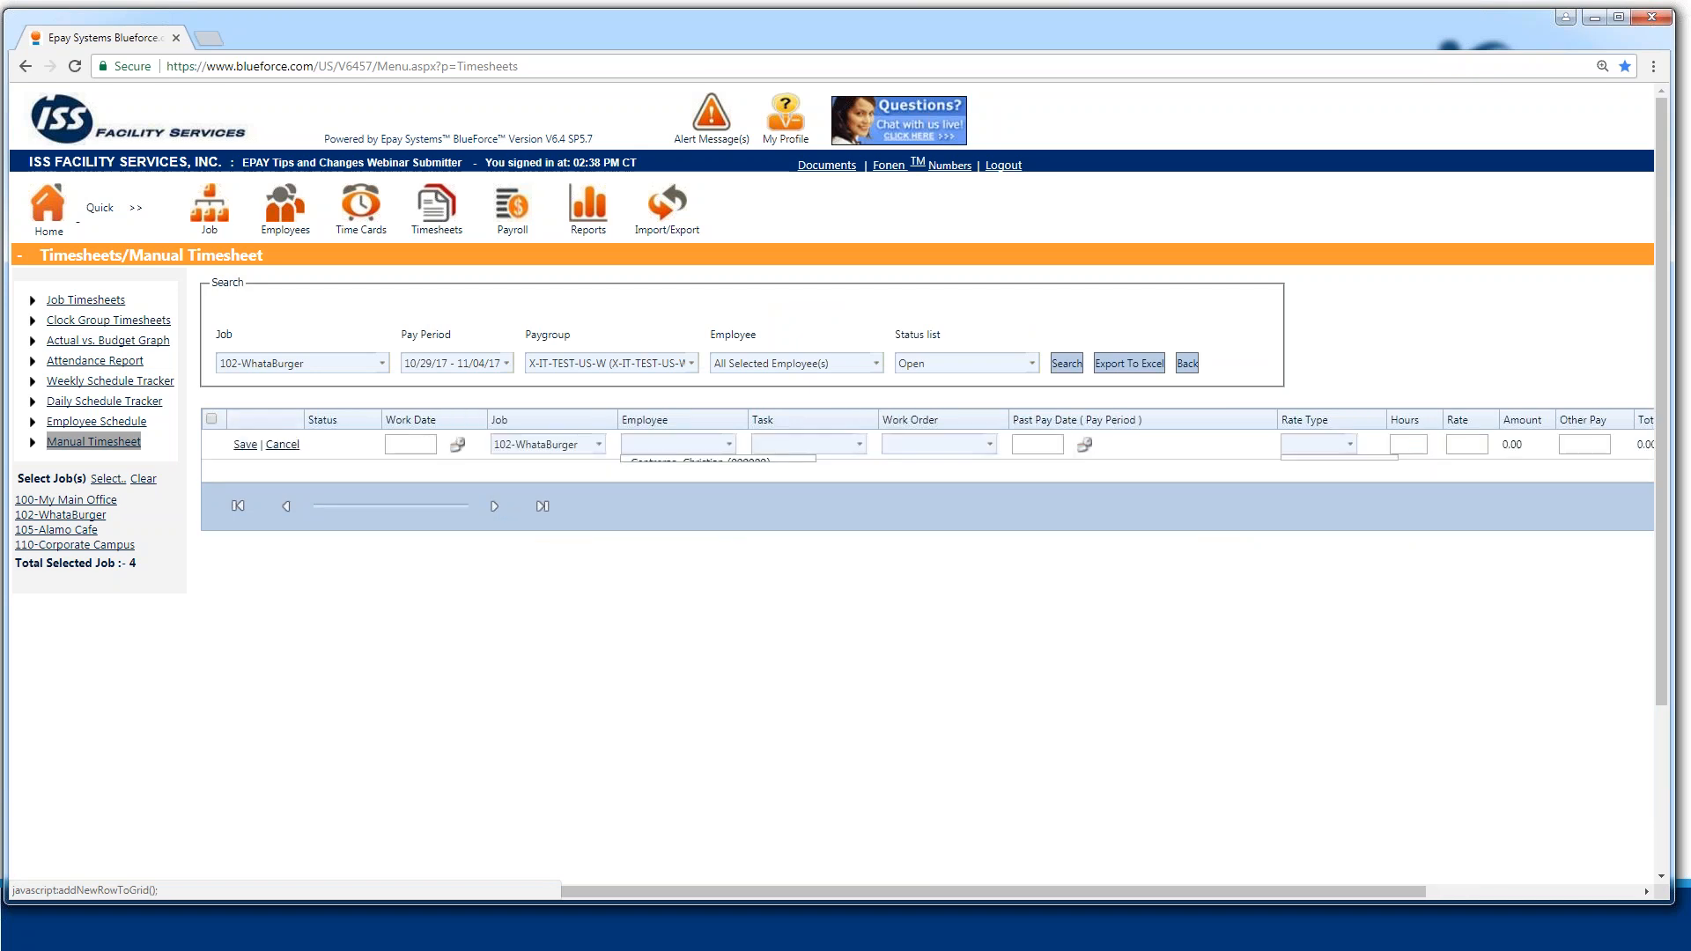
left_click(455, 464)
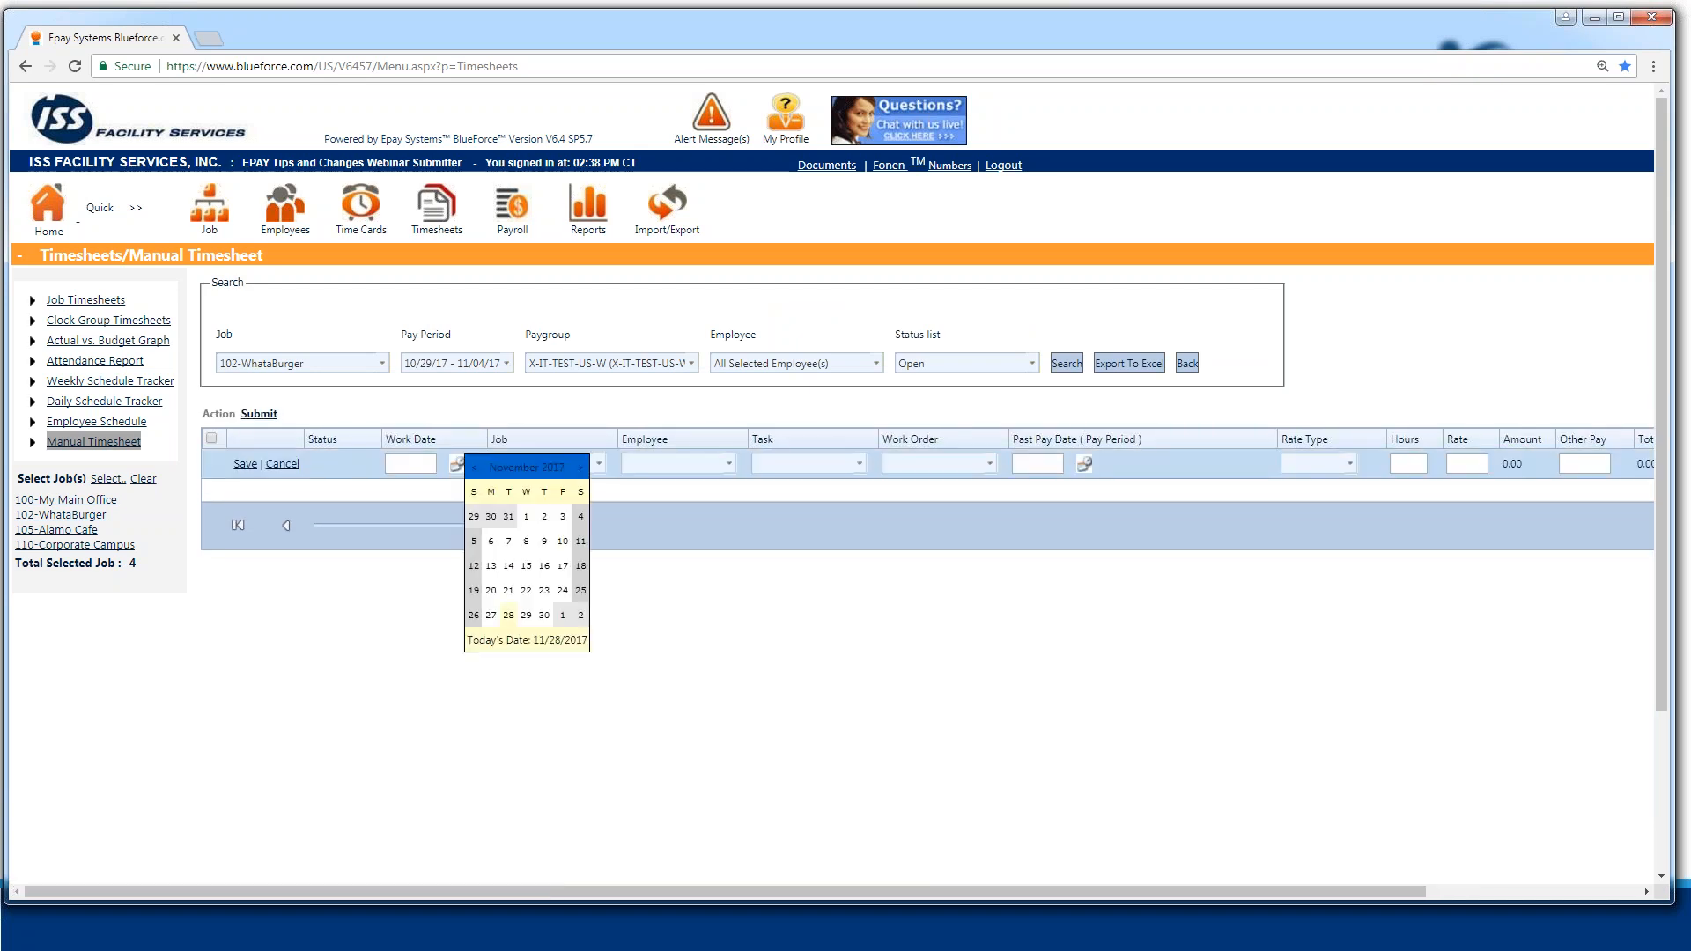
left_click(473, 469)
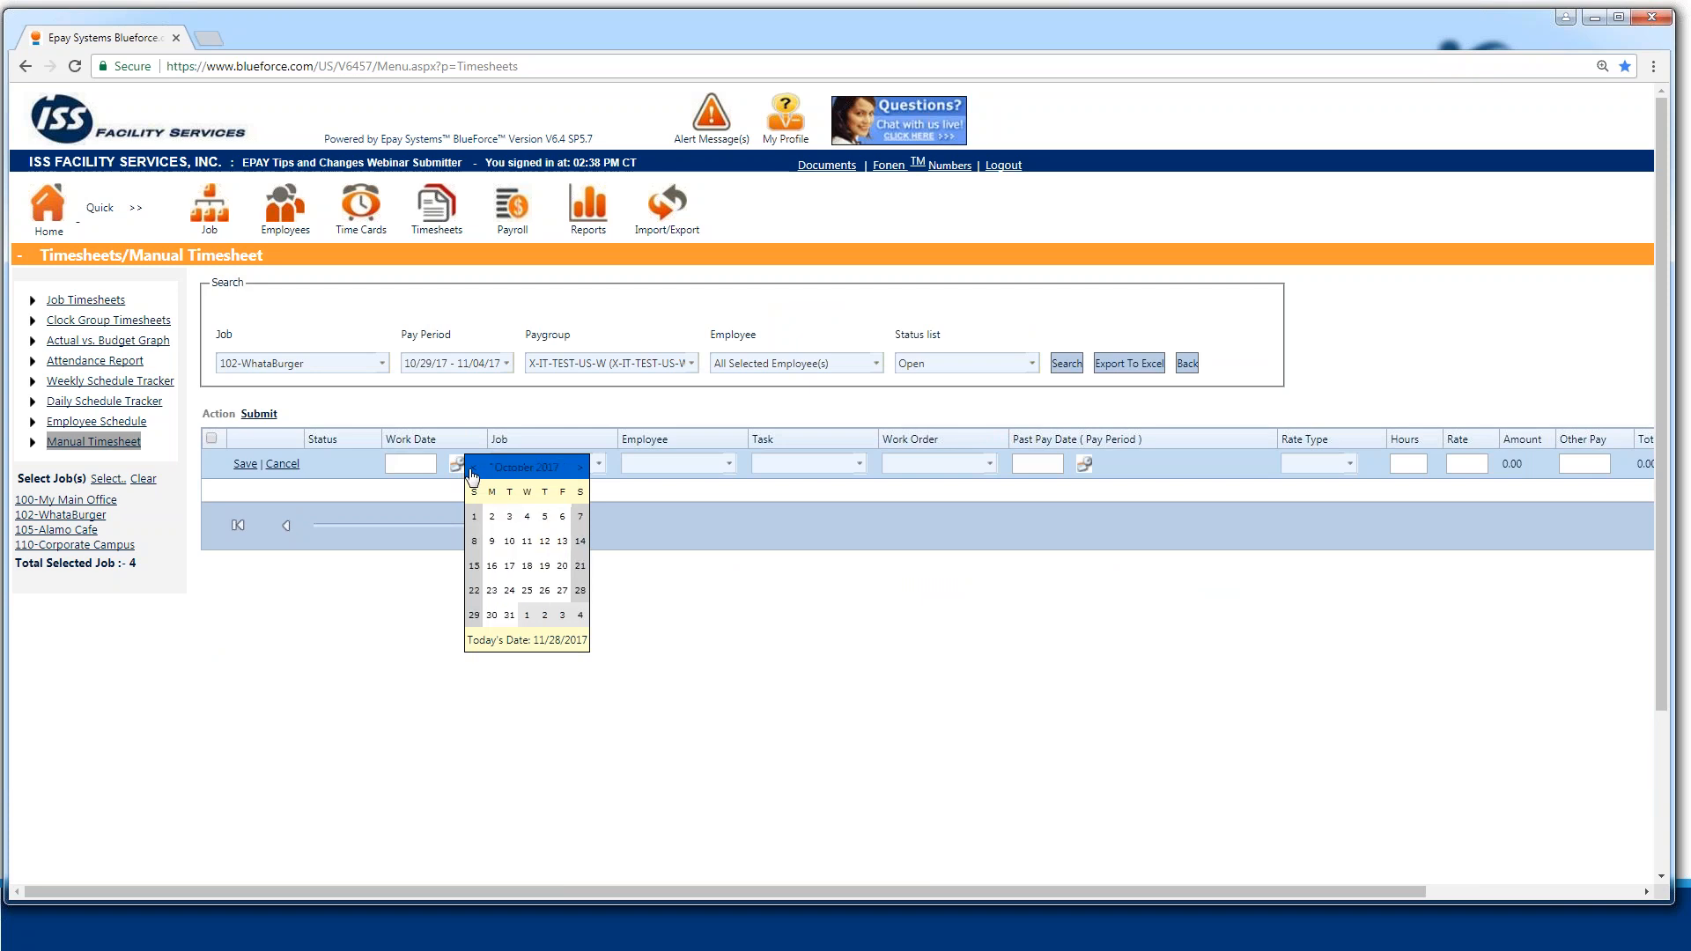
left_click(580, 592)
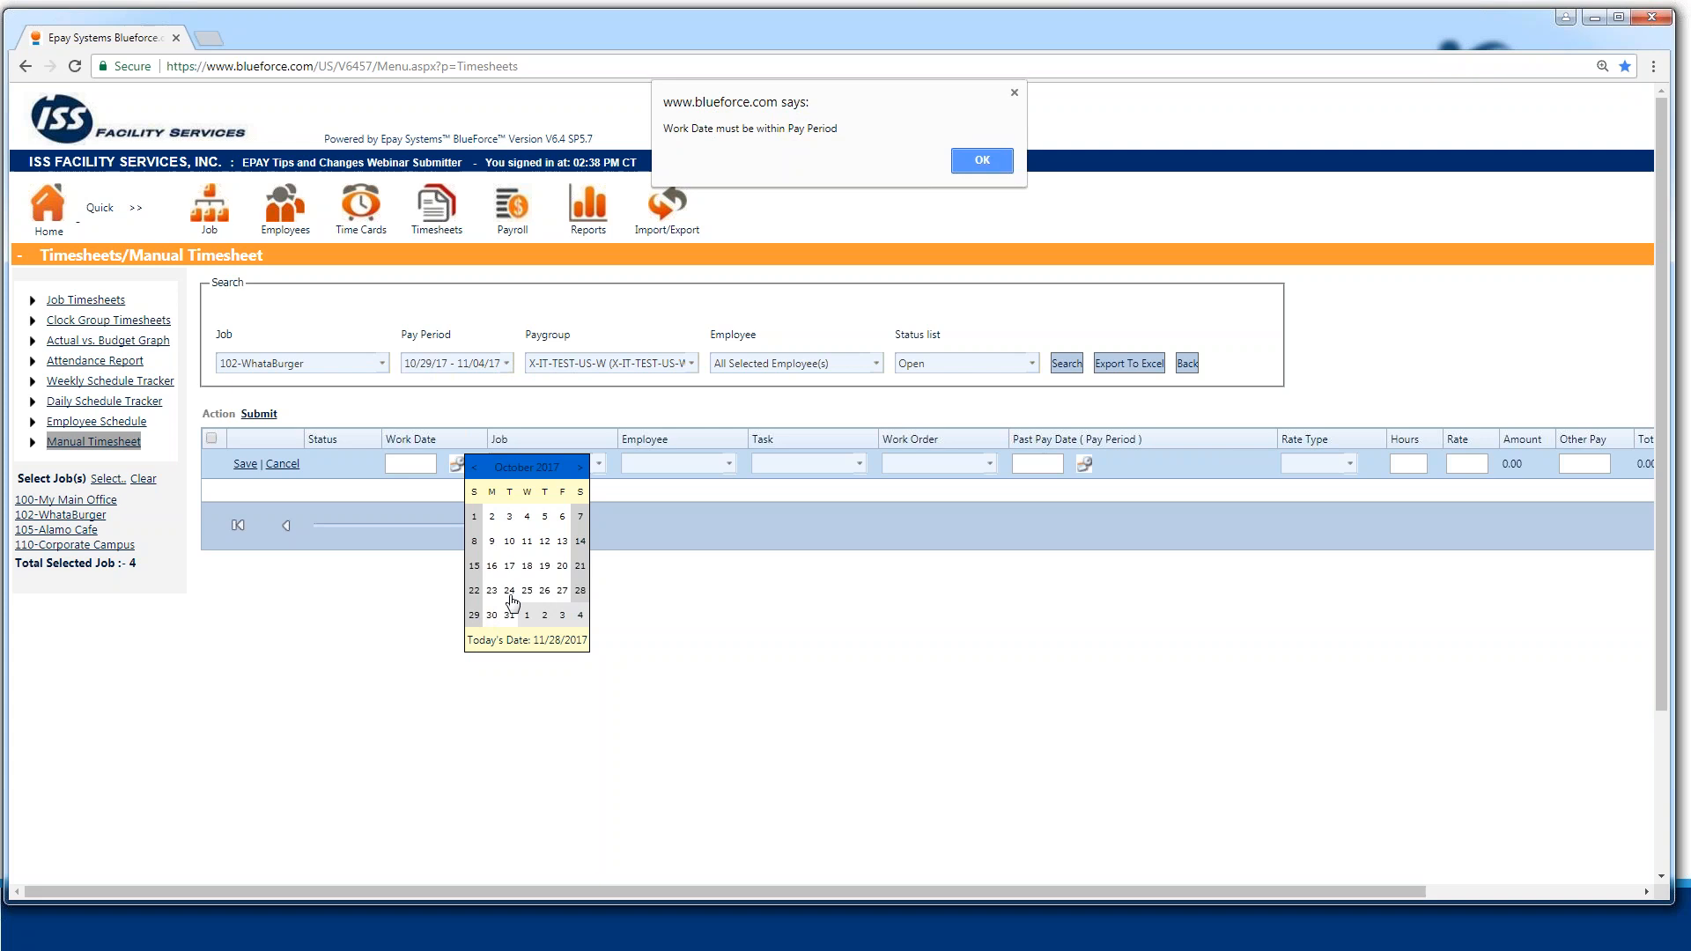
left_click(982, 159)
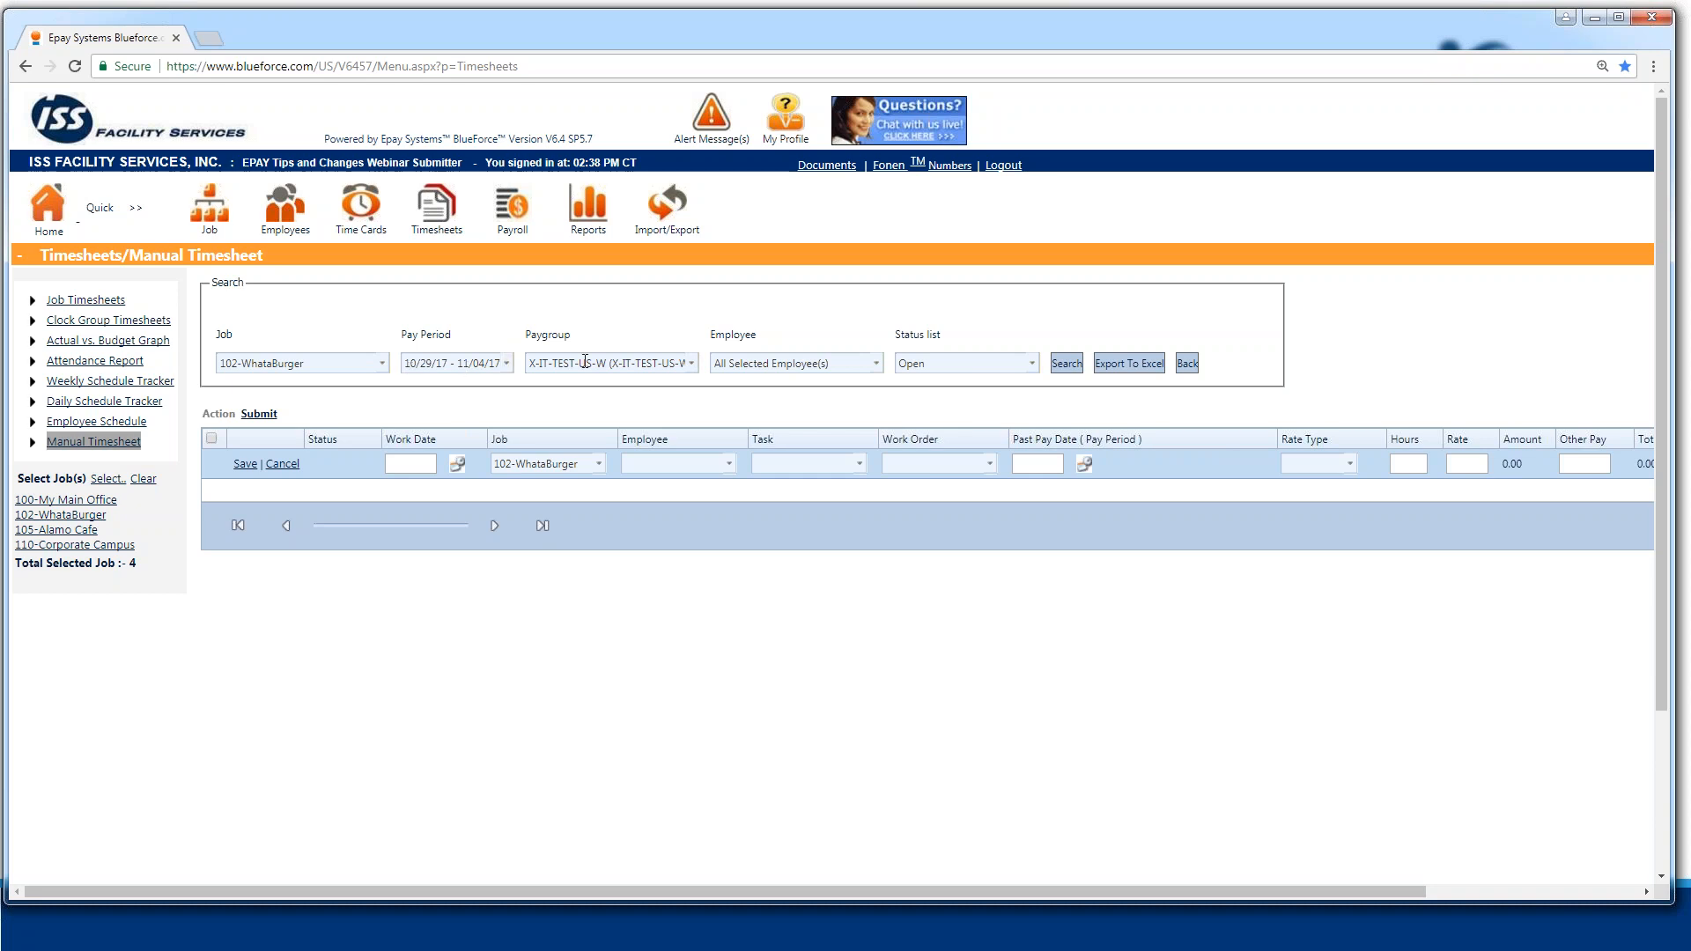
- Set the new entry's work date to 10/29/17 and choose the listed employee and the CUSTODIAN task
left_click(458, 466)
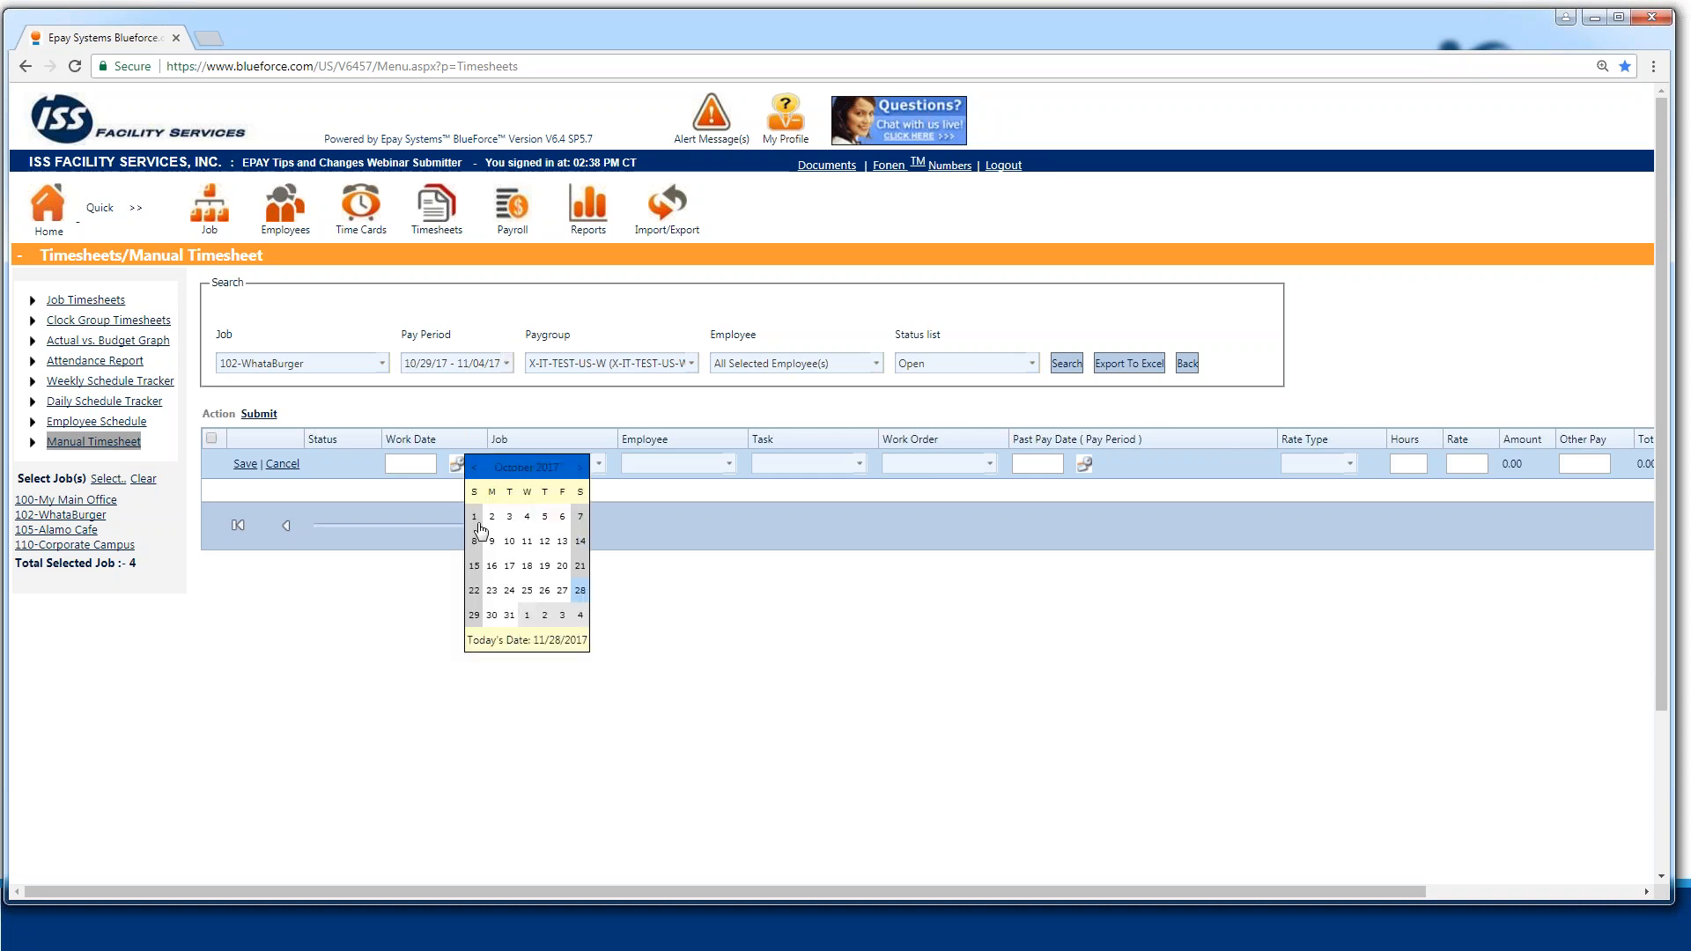
left_click(473, 615)
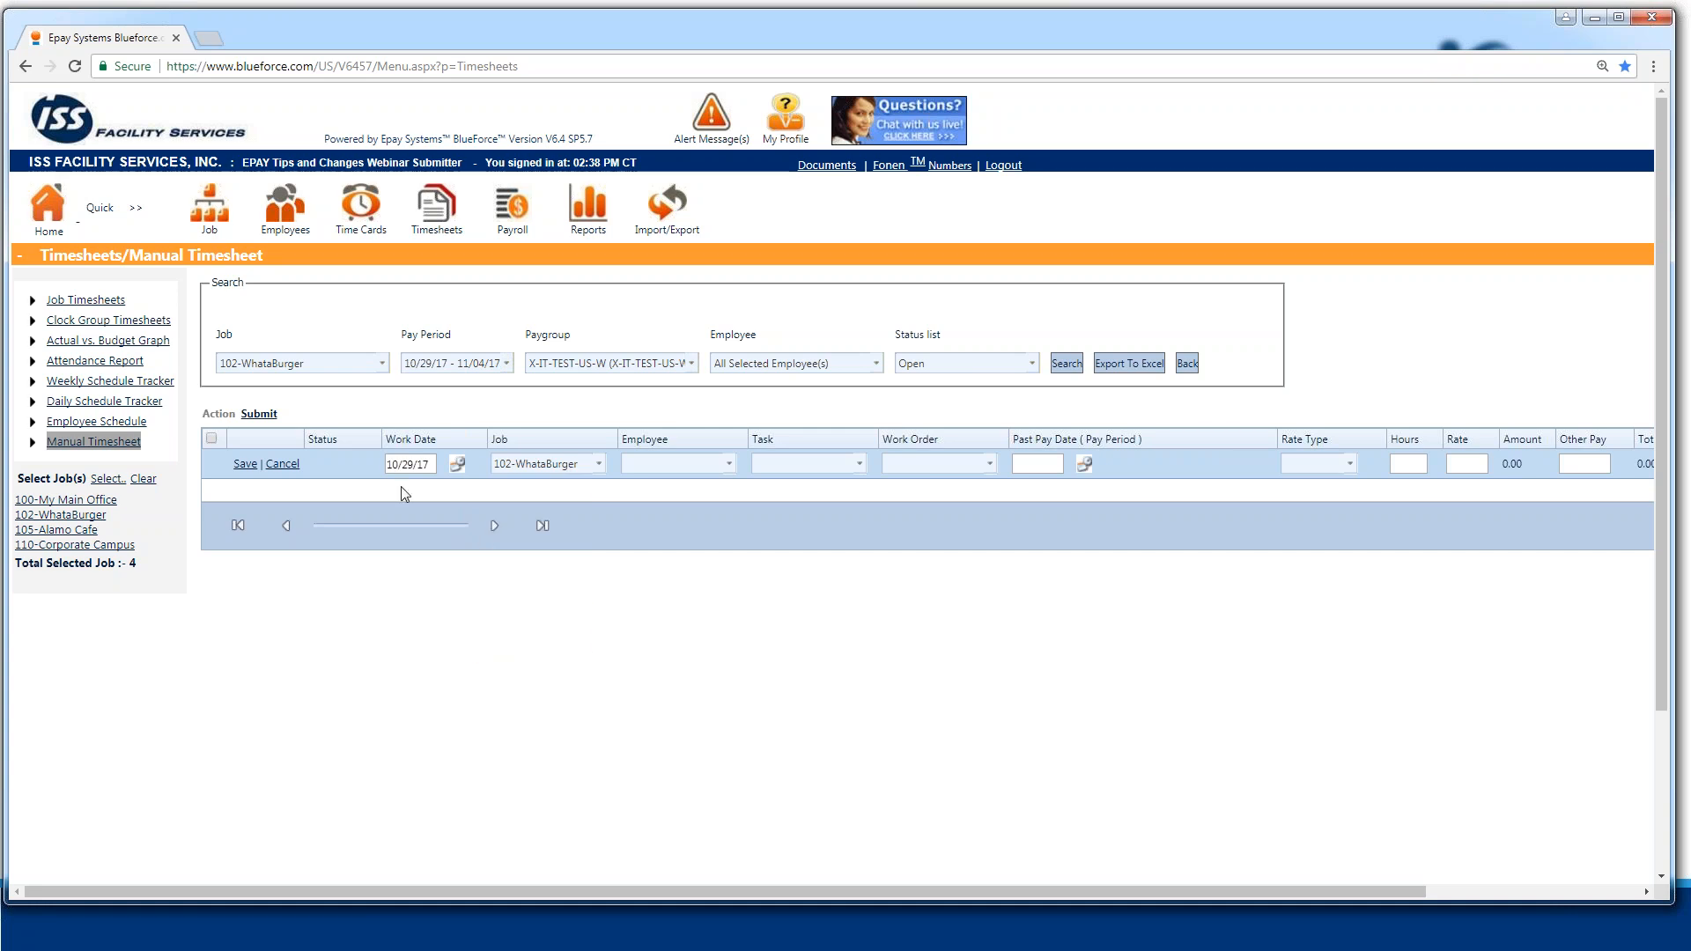
left_click(729, 461)
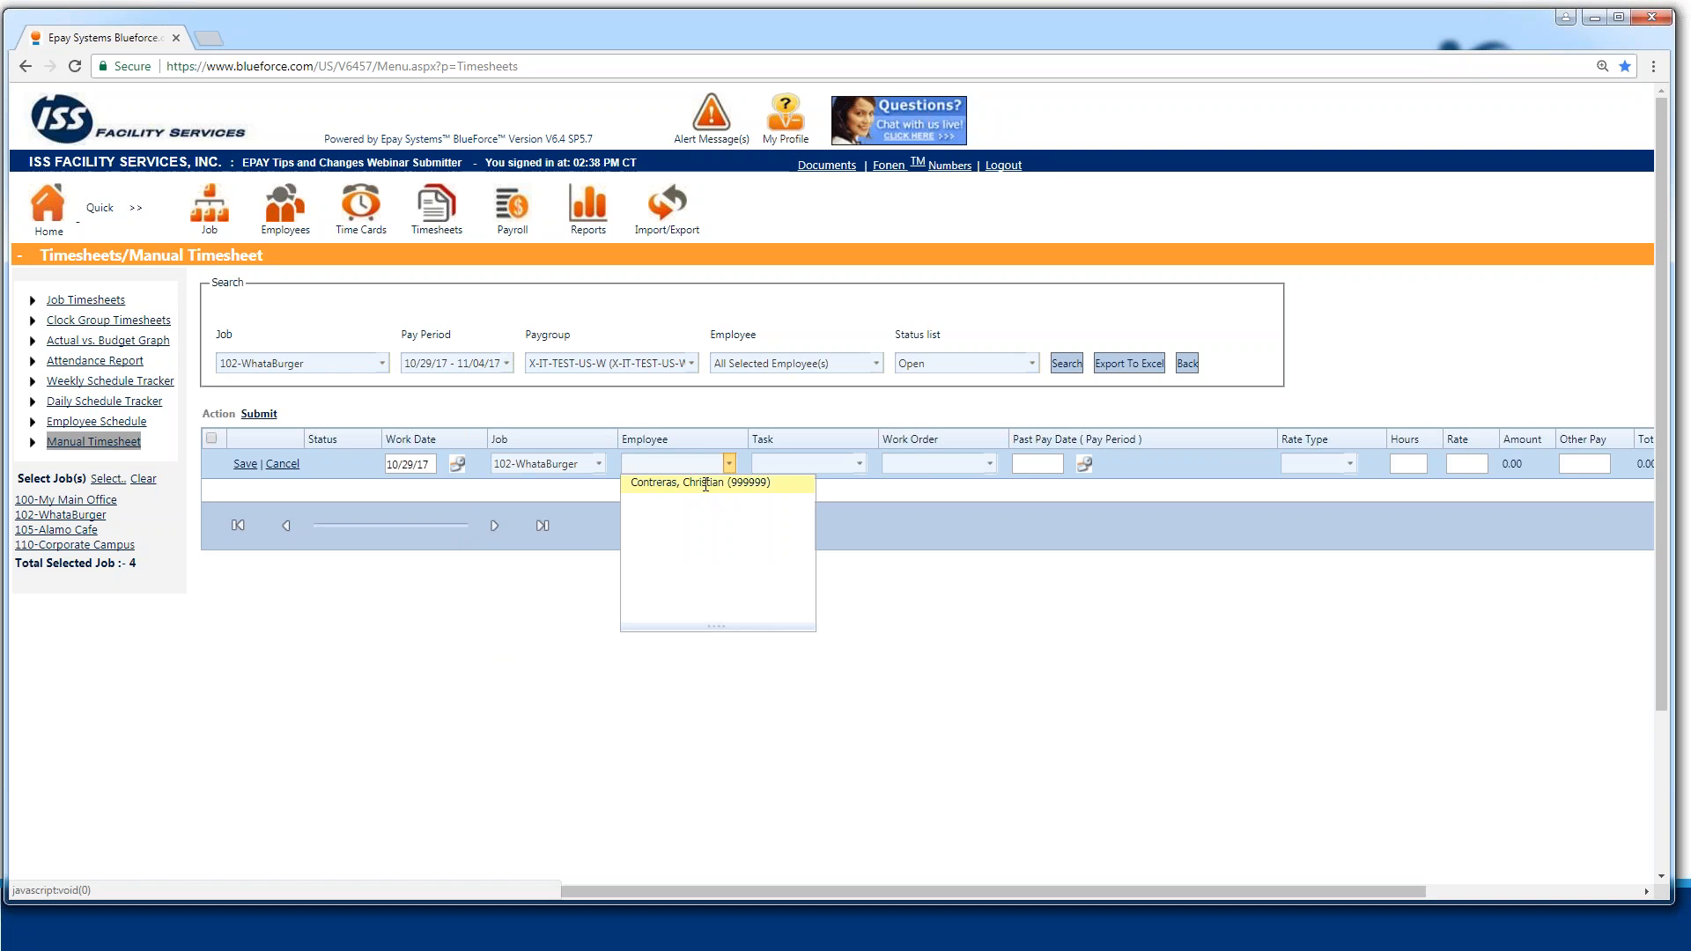
left_click(790, 490)
left_click(885, 464)
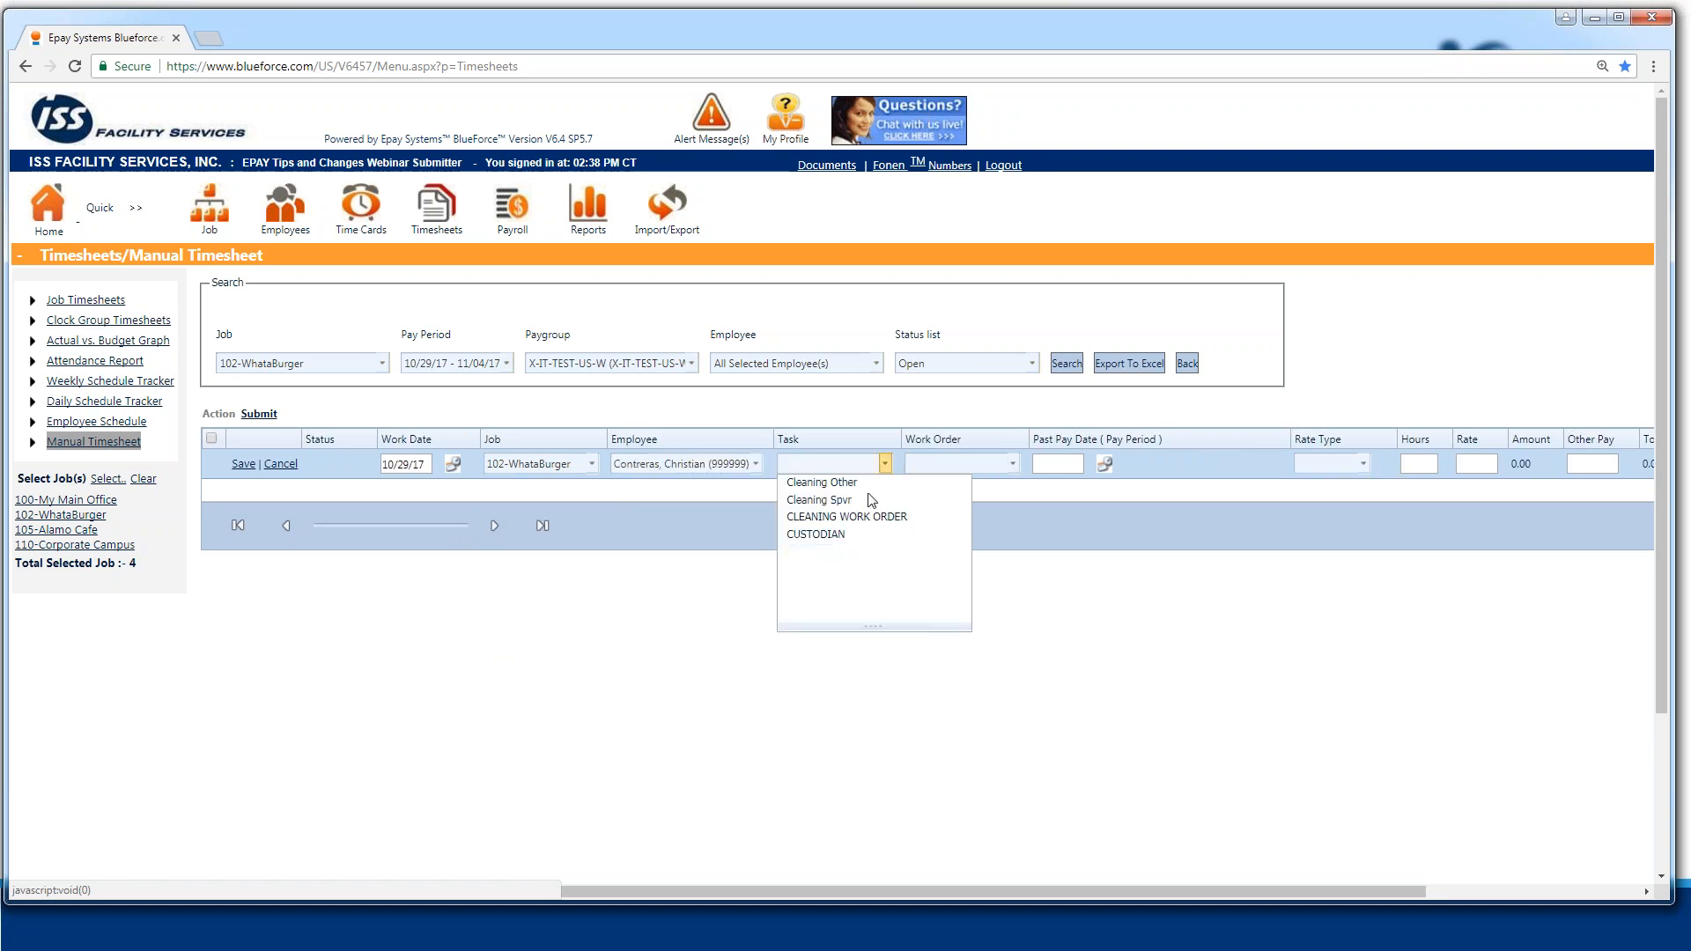
left_click(819, 533)
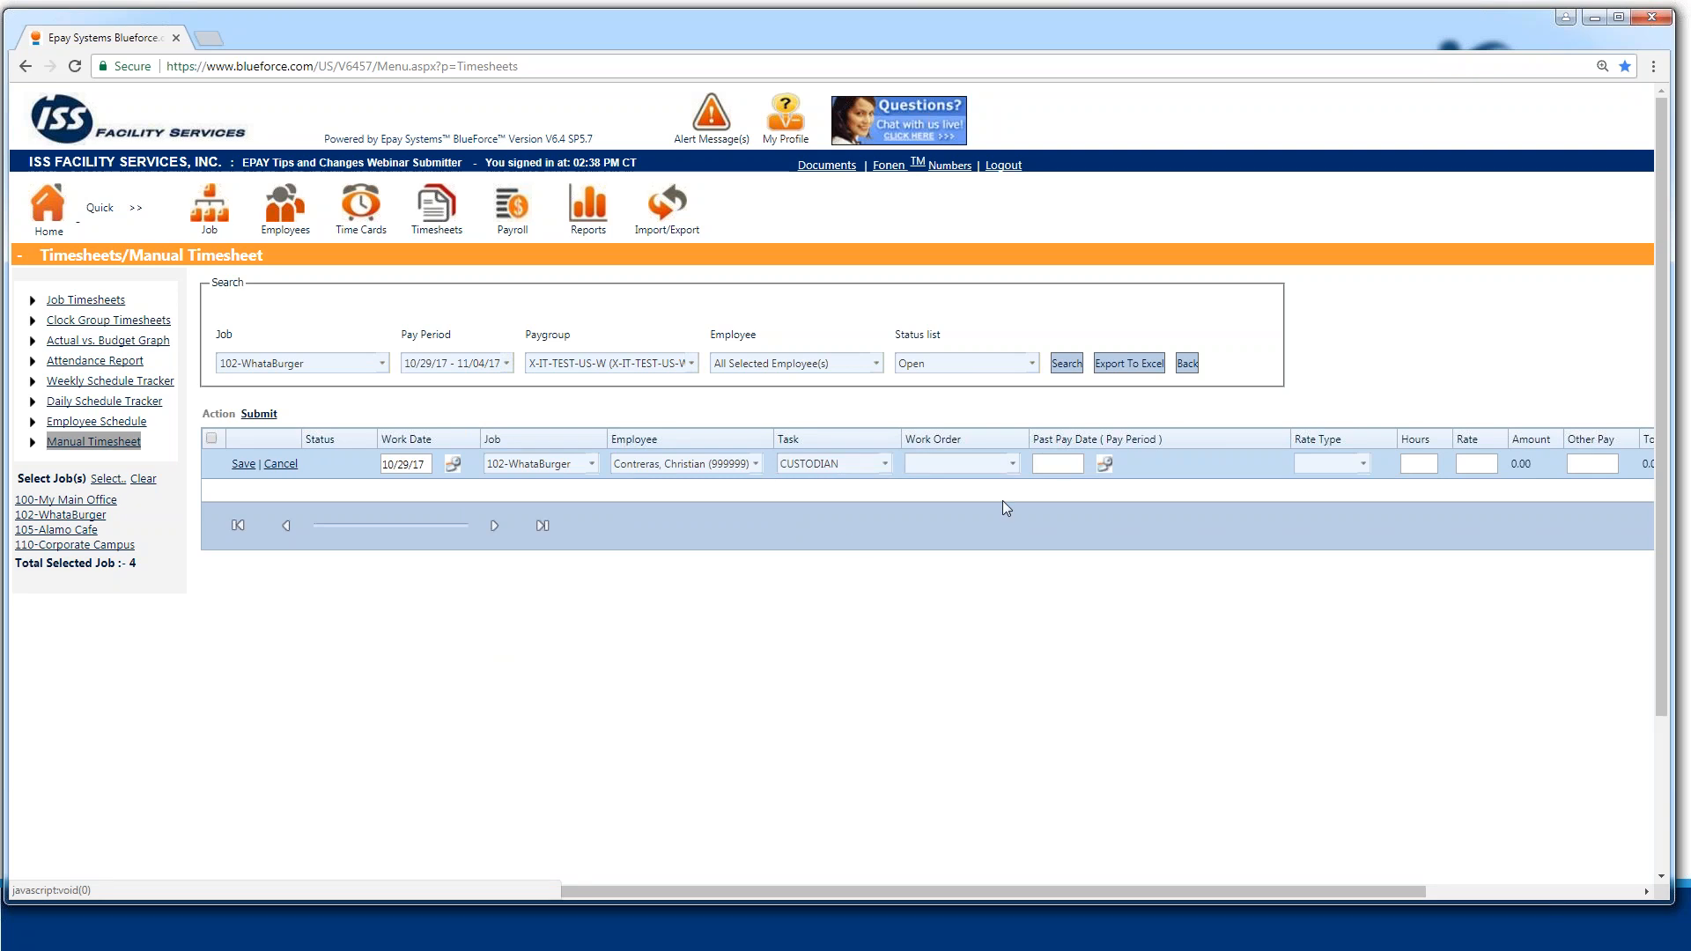
- Give the entry a past pay date of 10/29/17, the REGULAR rate type and 8 hours, and try to save it
left_click(1104, 464)
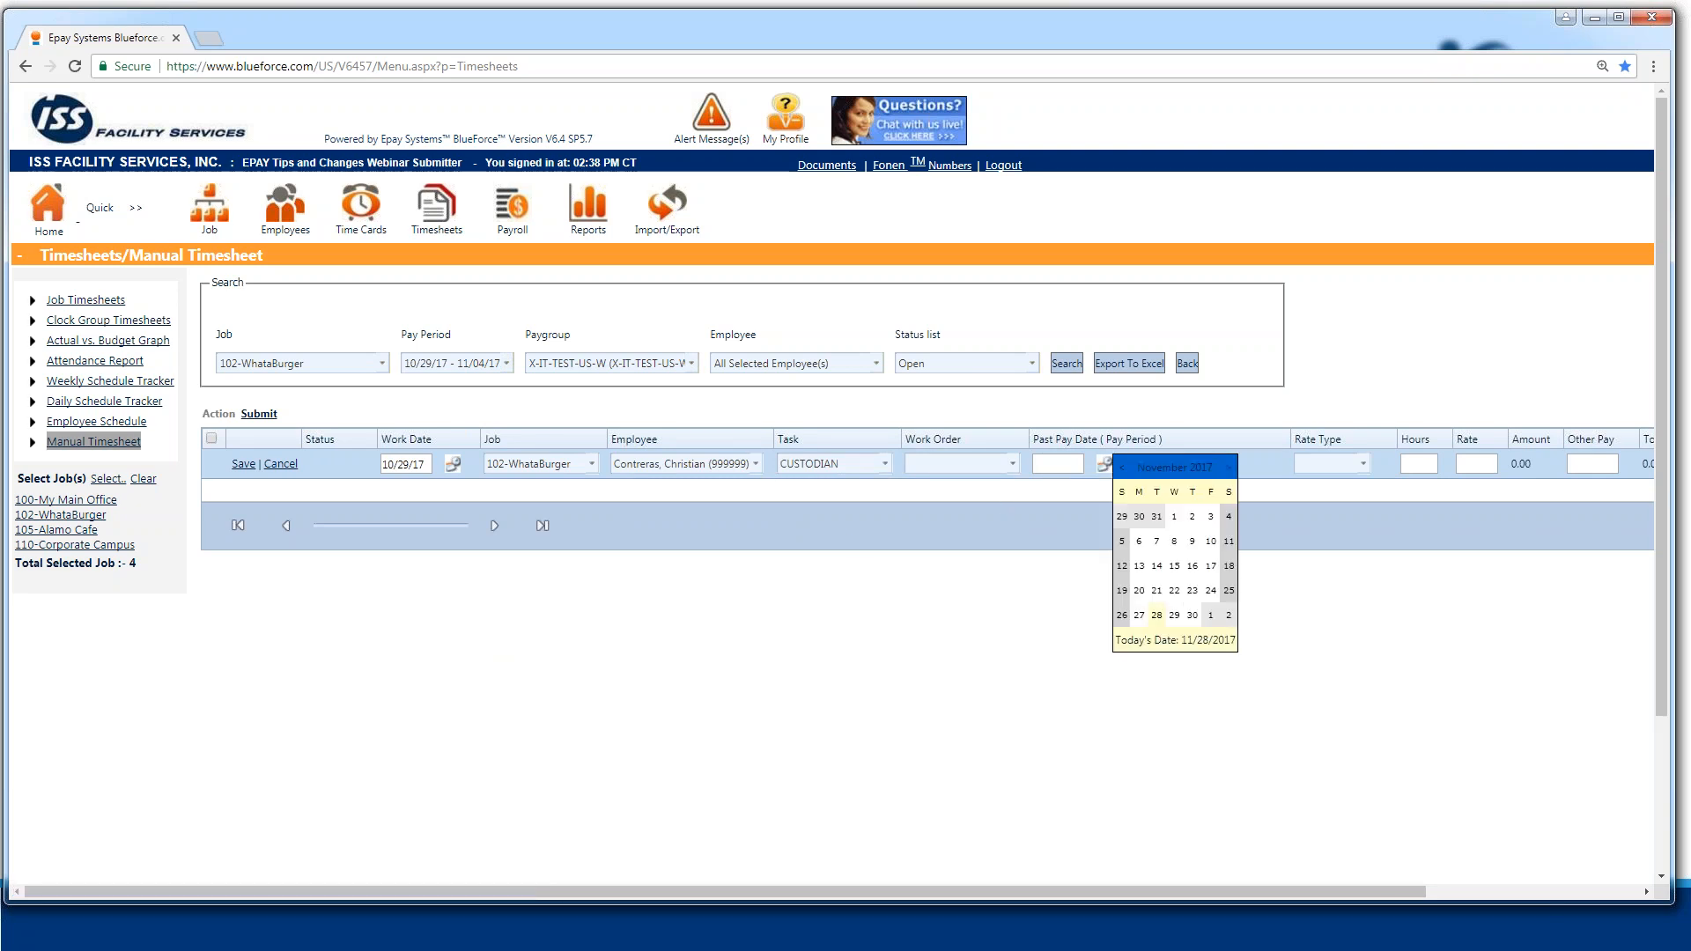
left_click(1122, 517)
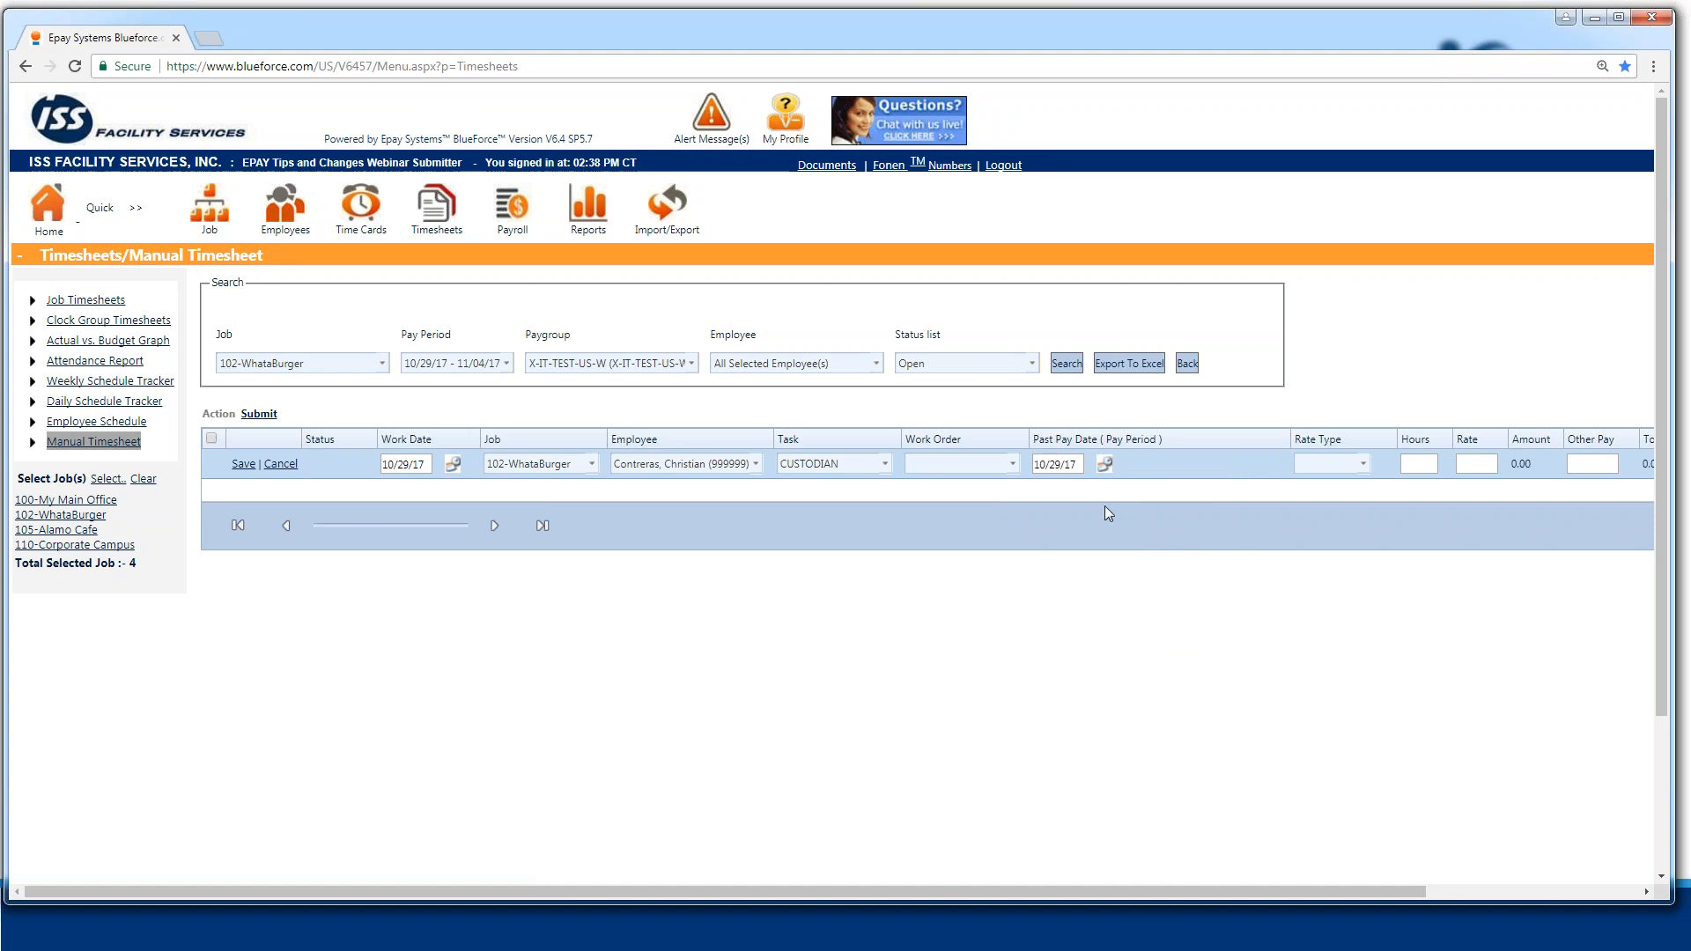
left_click(1363, 464)
left_click(1326, 483)
left_click(1418, 463)
type("8")
left_click_drag(1378, 891, 489, 606)
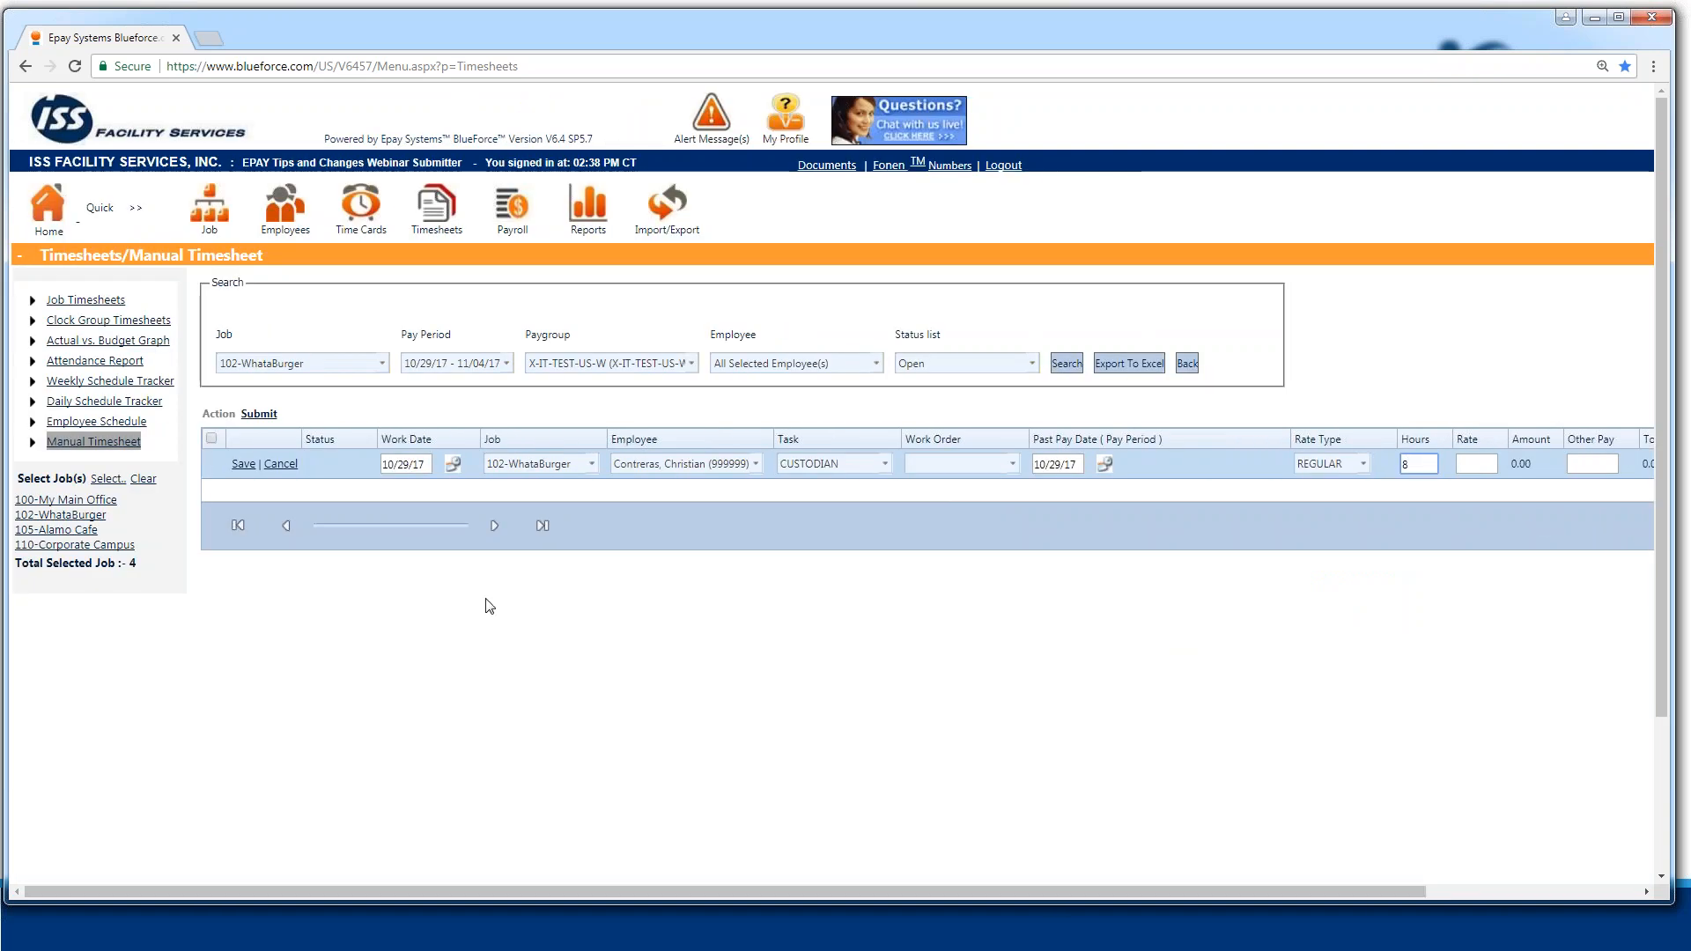
left_click(243, 464)
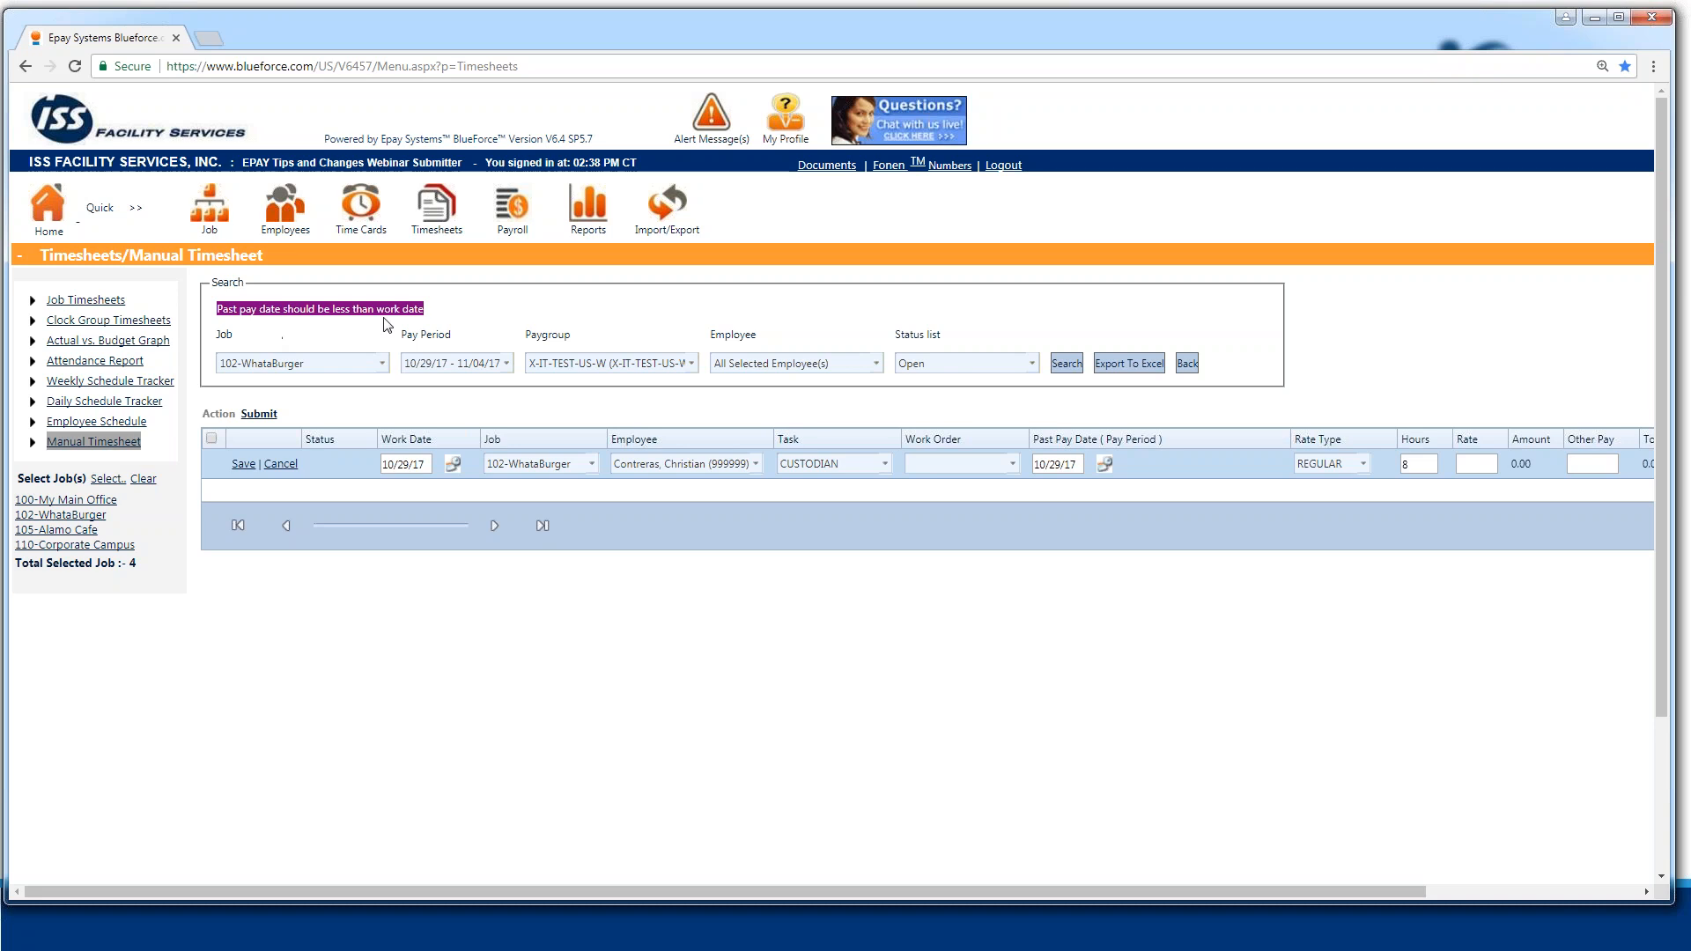
- Set the entry's past pay date to 10/28/17 and save the entry
left_click(1105, 464)
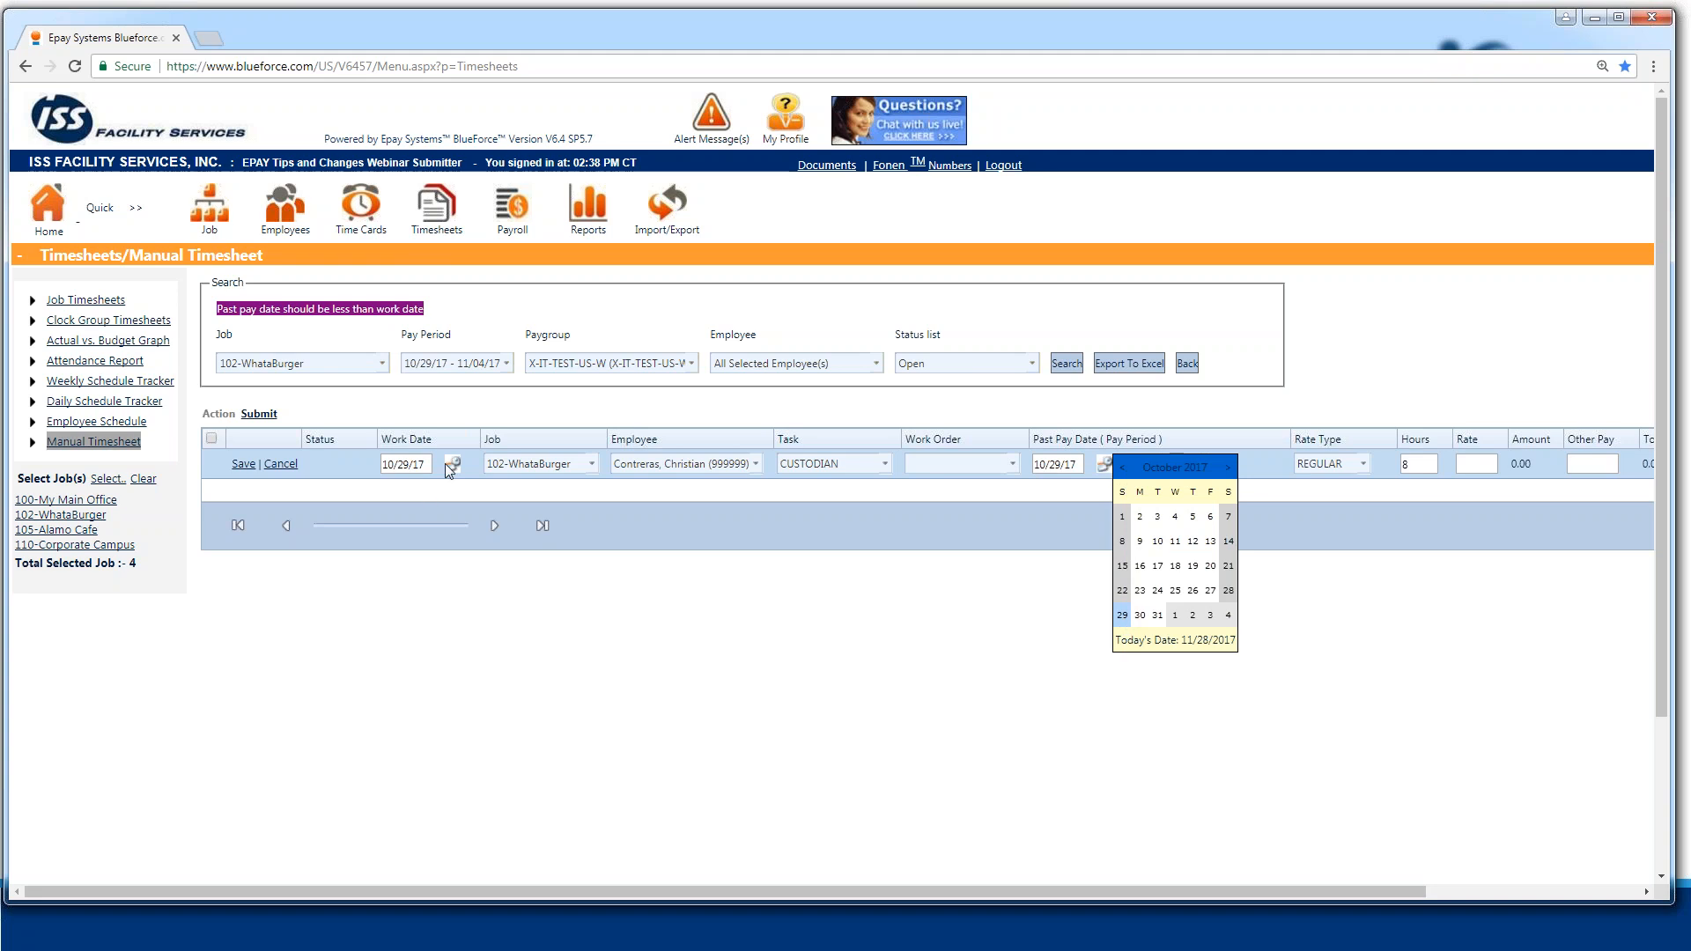
left_click(1140, 617)
left_click(1105, 464)
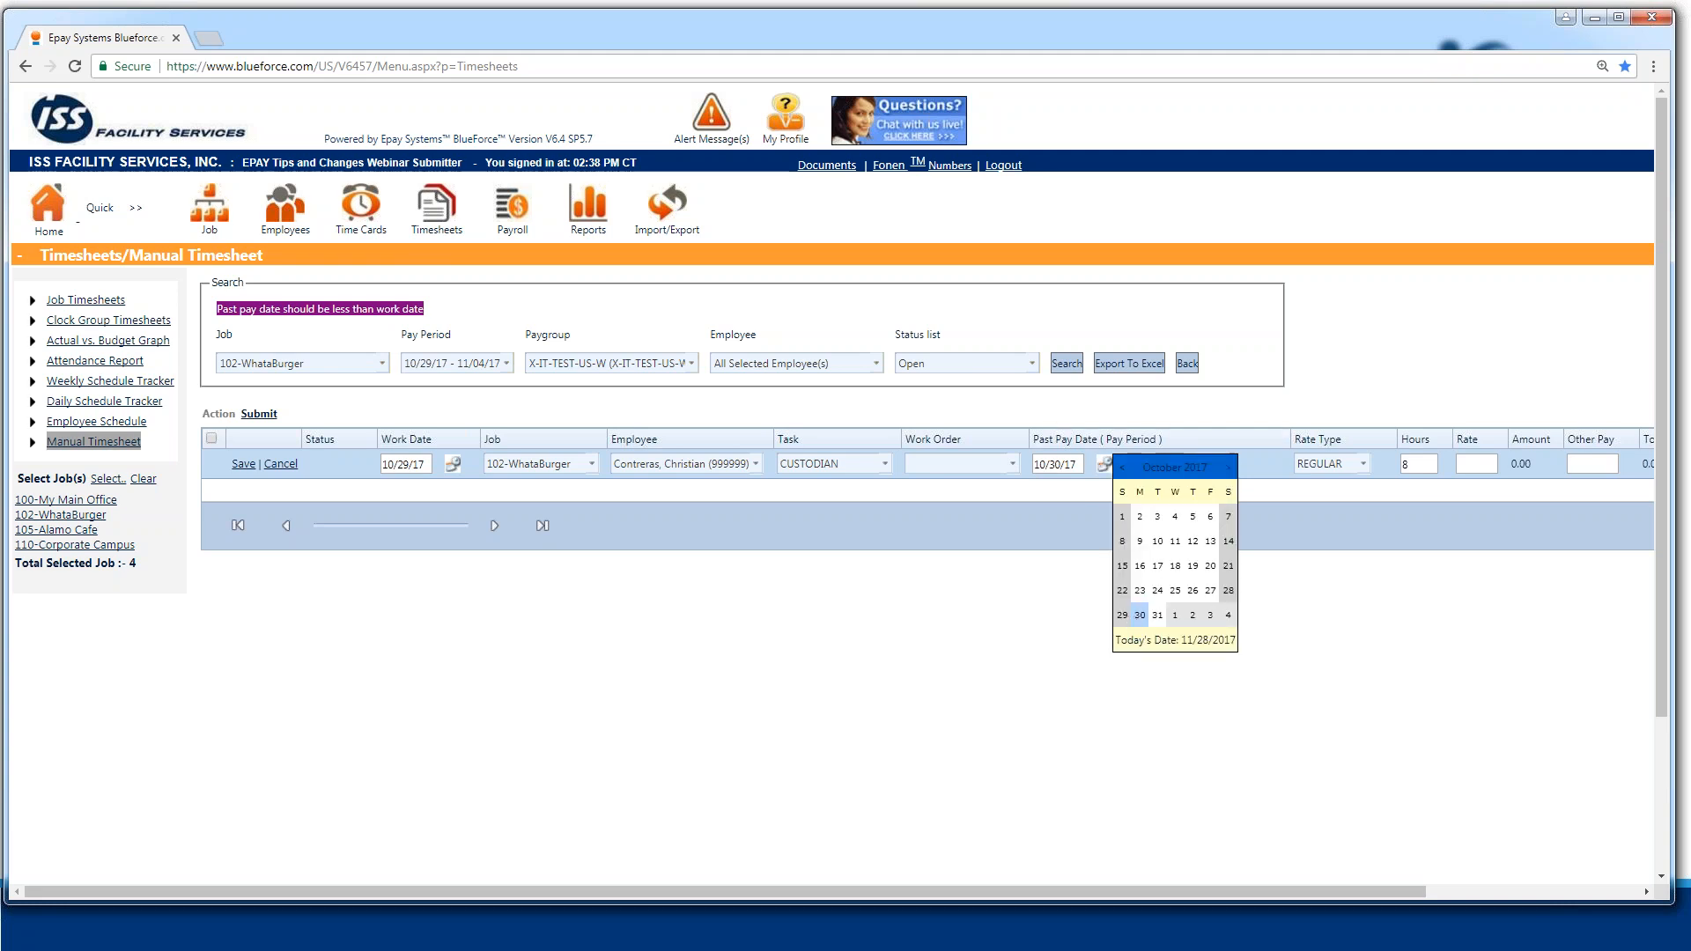
left_click(1228, 591)
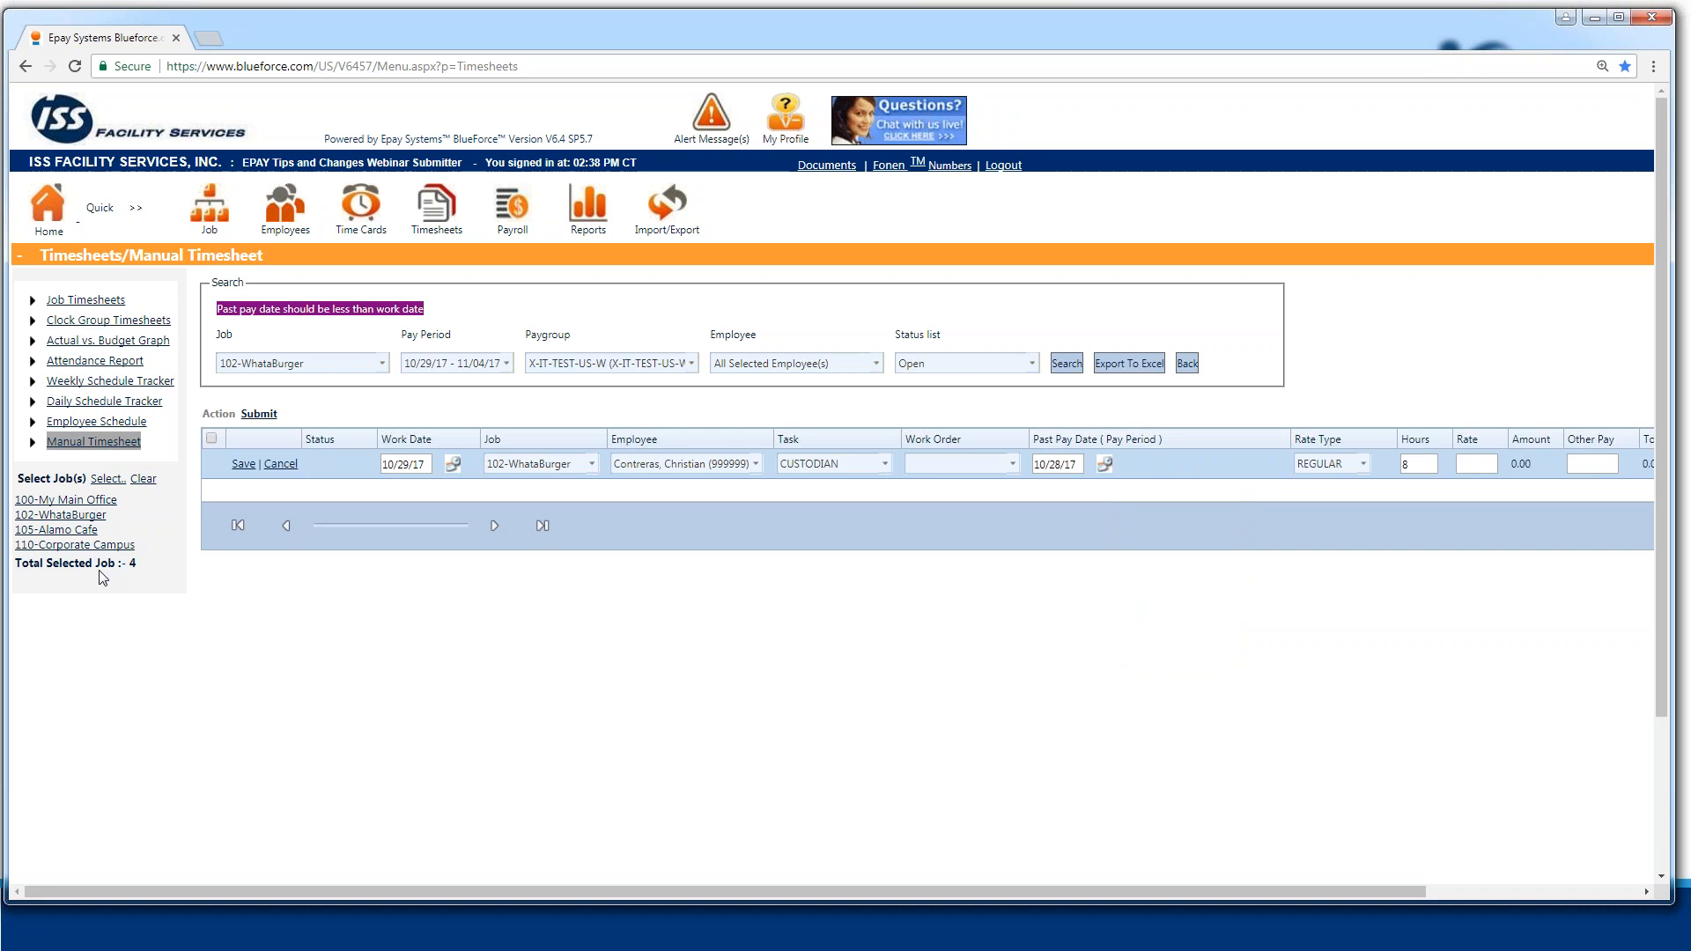
left_click(243, 464)
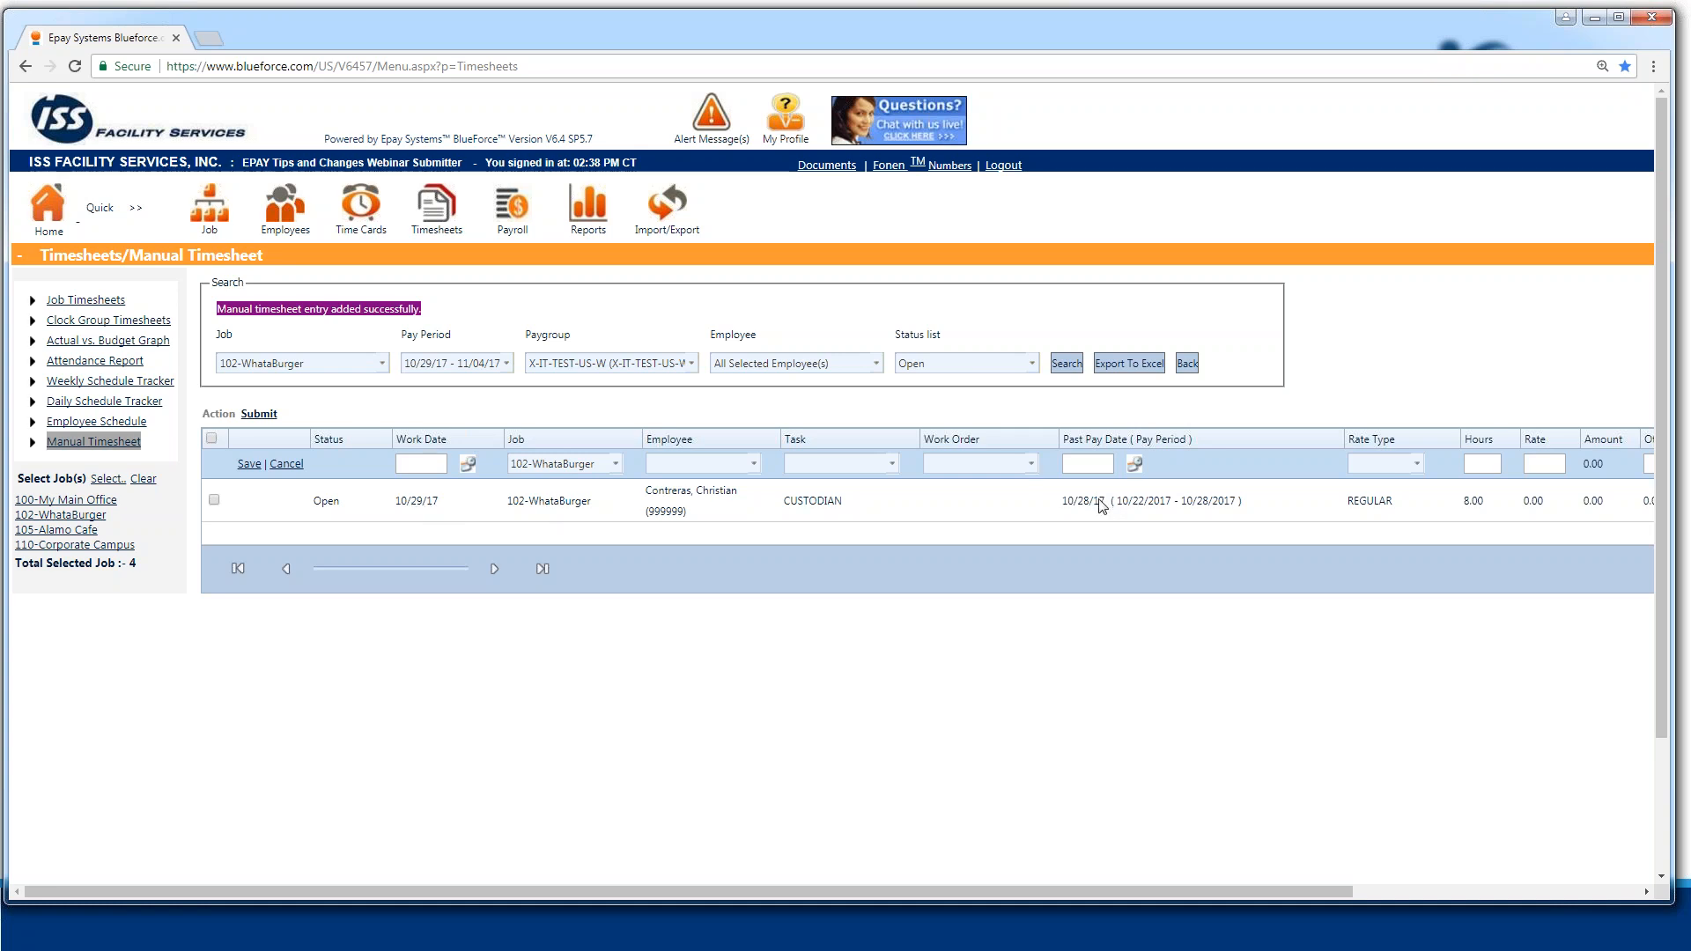
- Begin a second entry with work date 10/30/17, the same employee and the CUSTODIAN task
left_click(468, 463)
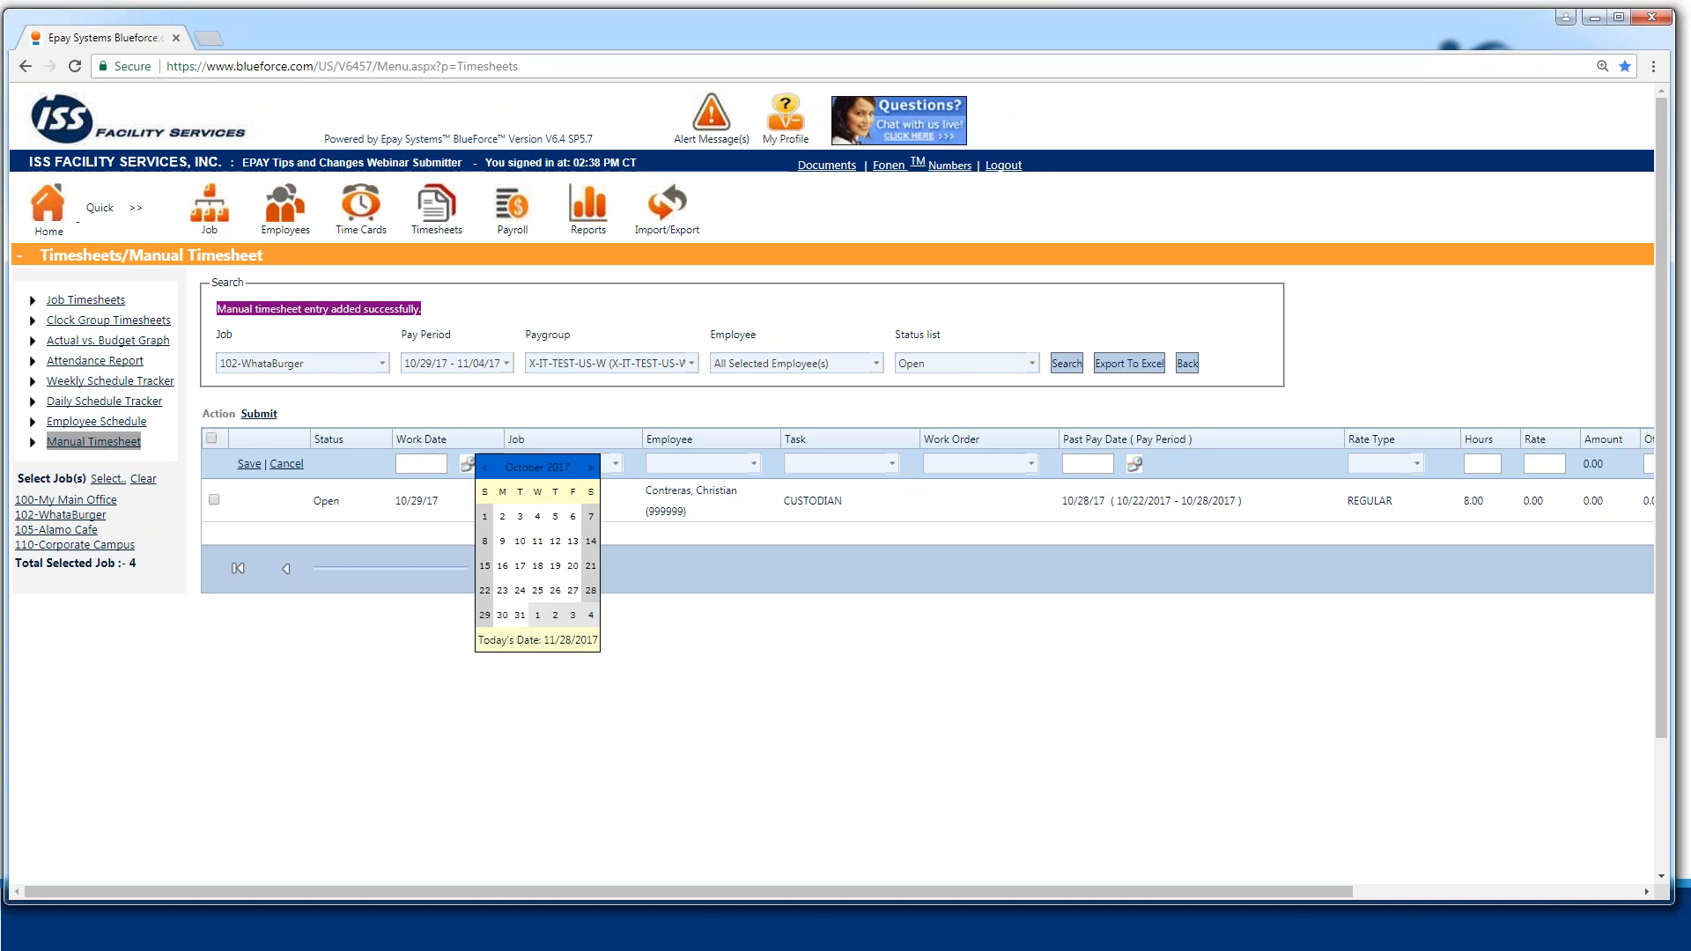
left_click(521, 619)
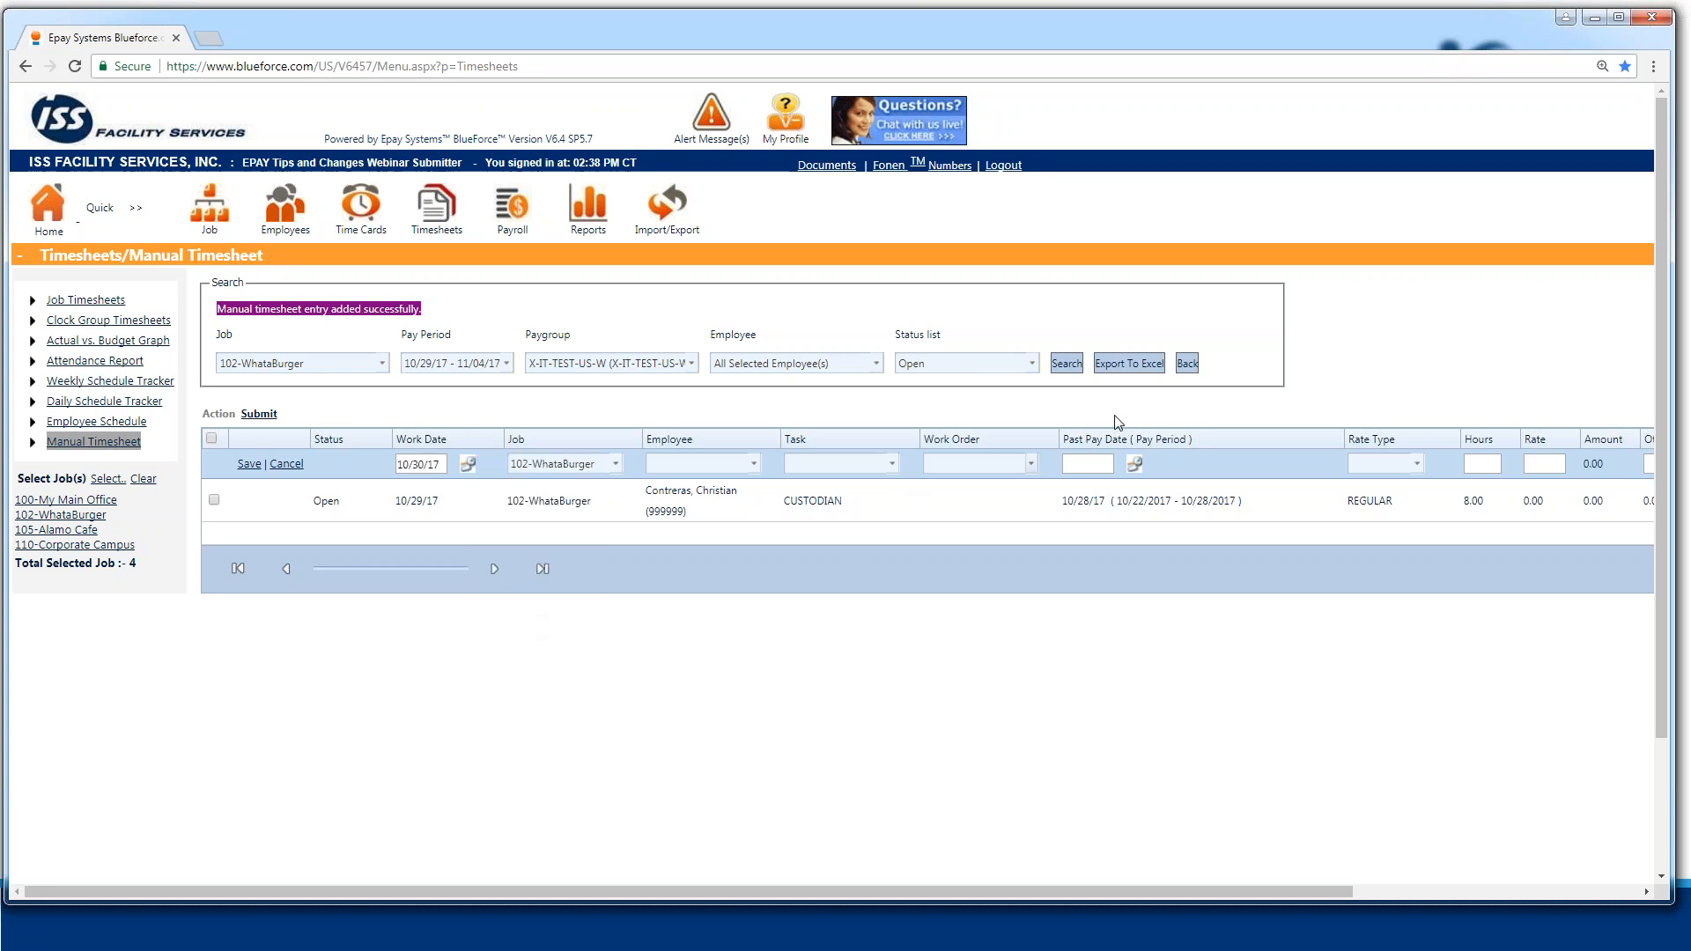
left_click(1134, 464)
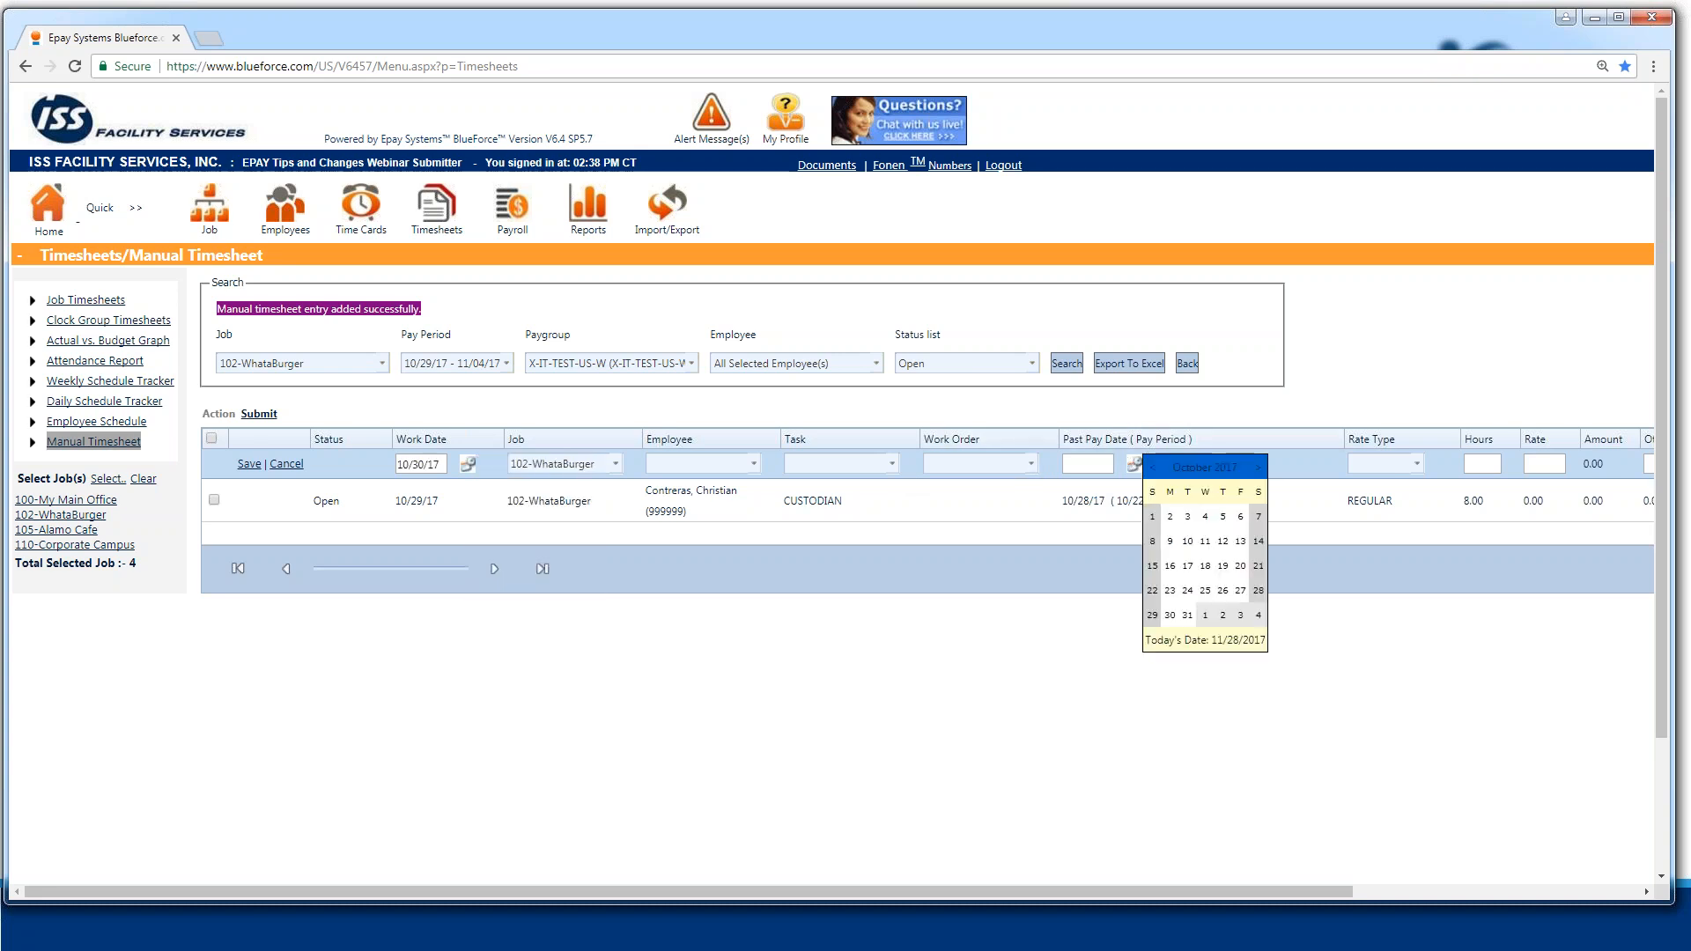
left_click(753, 464)
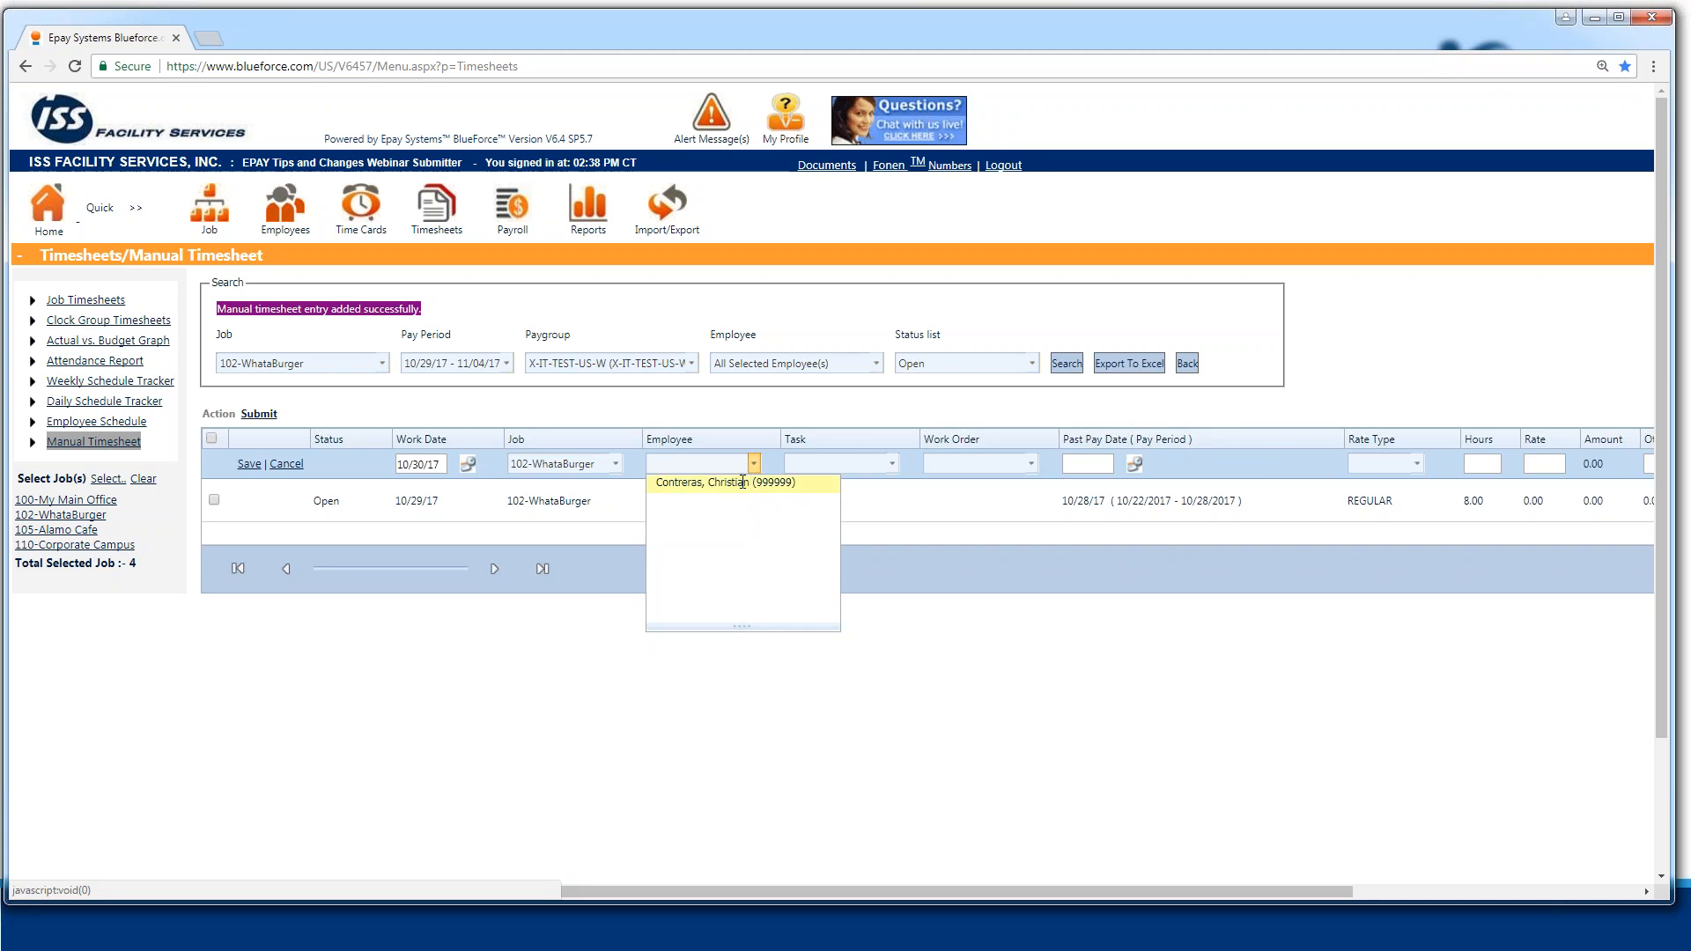
left_click(873, 470)
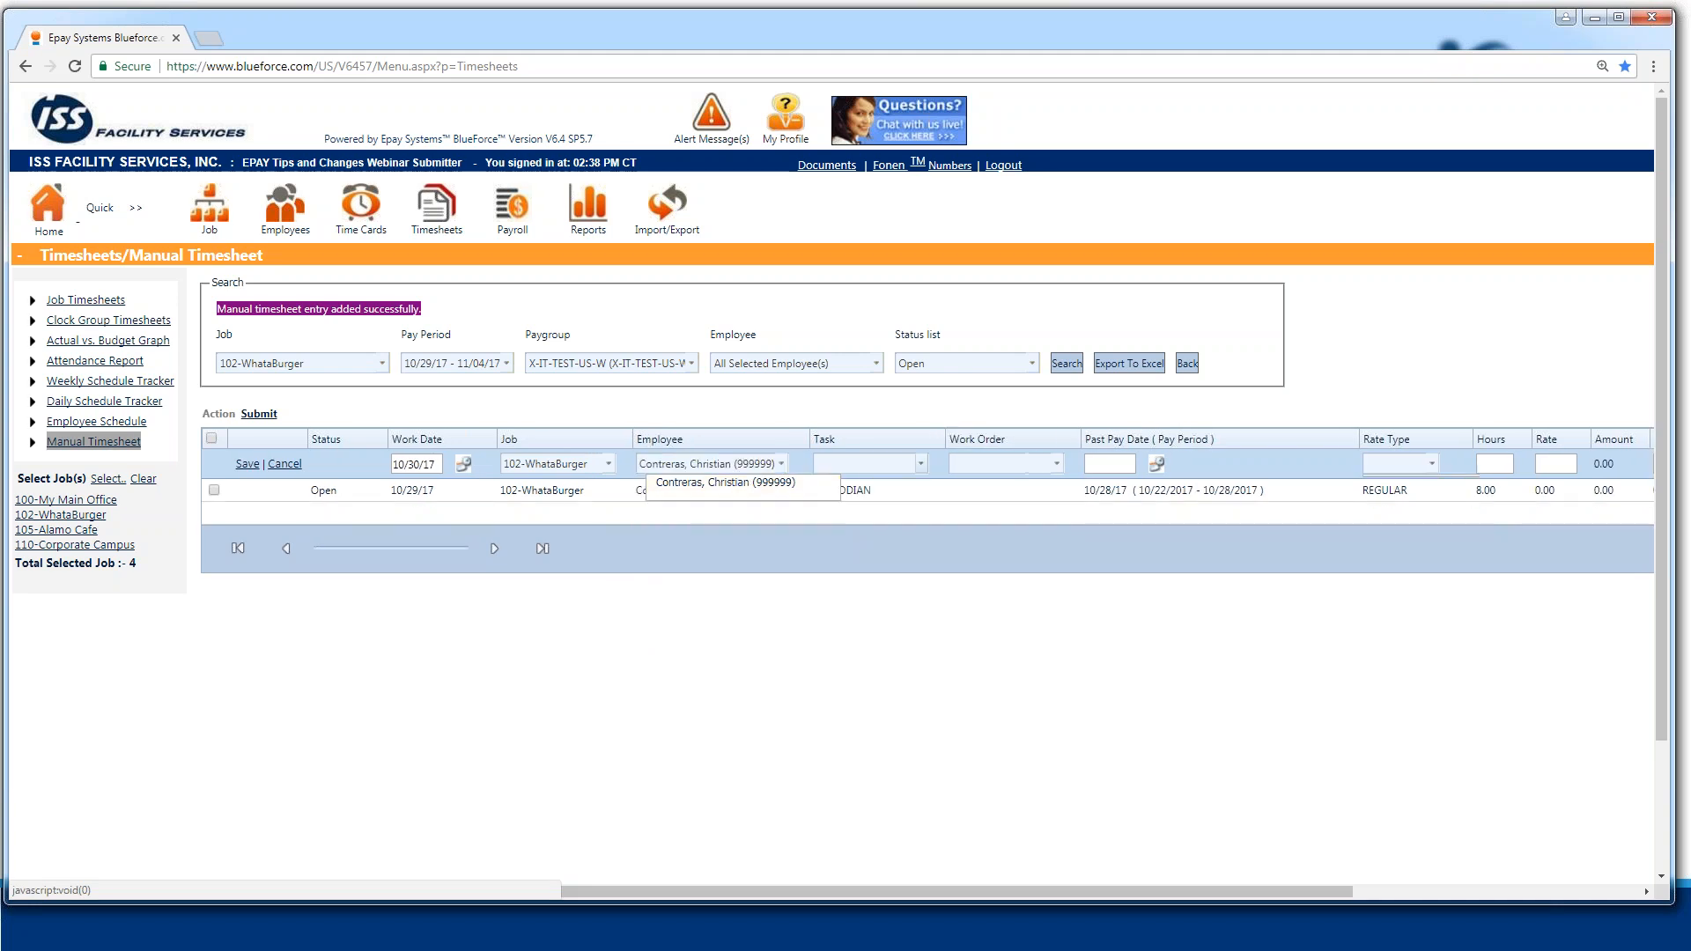
left_click(920, 463)
left_click(891, 536)
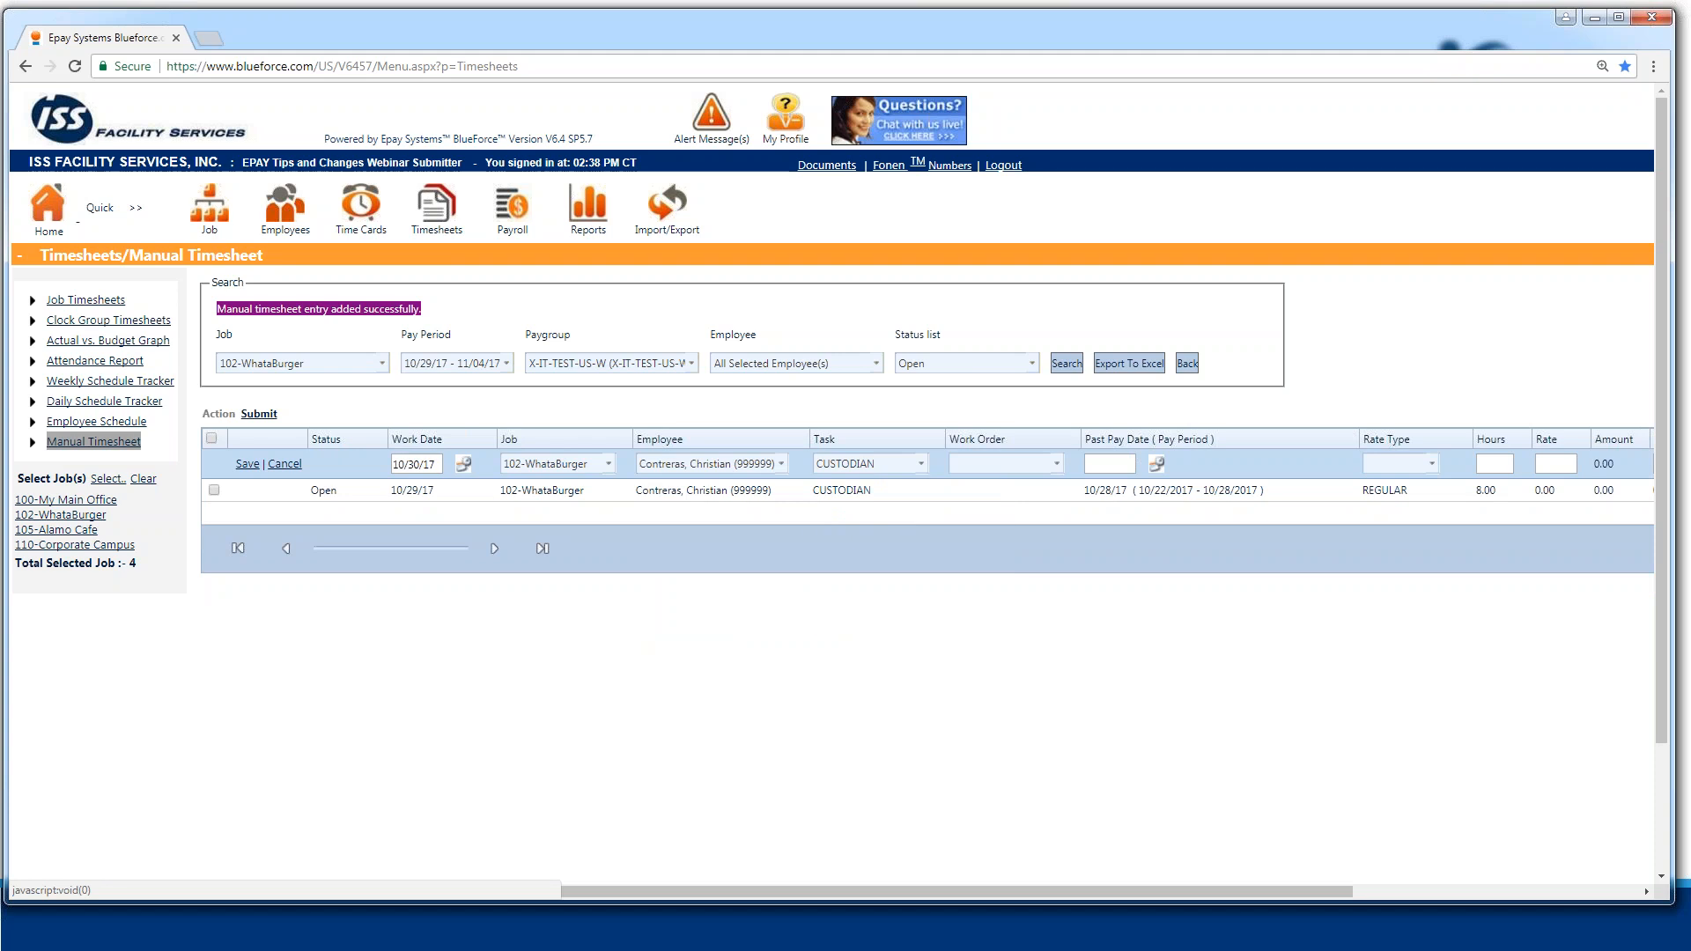
- Set the second entry's past pay date to 10/29/17, rate type to REGULAR and hours to 8, and save it
left_click(1156, 464)
left_click(1175, 616)
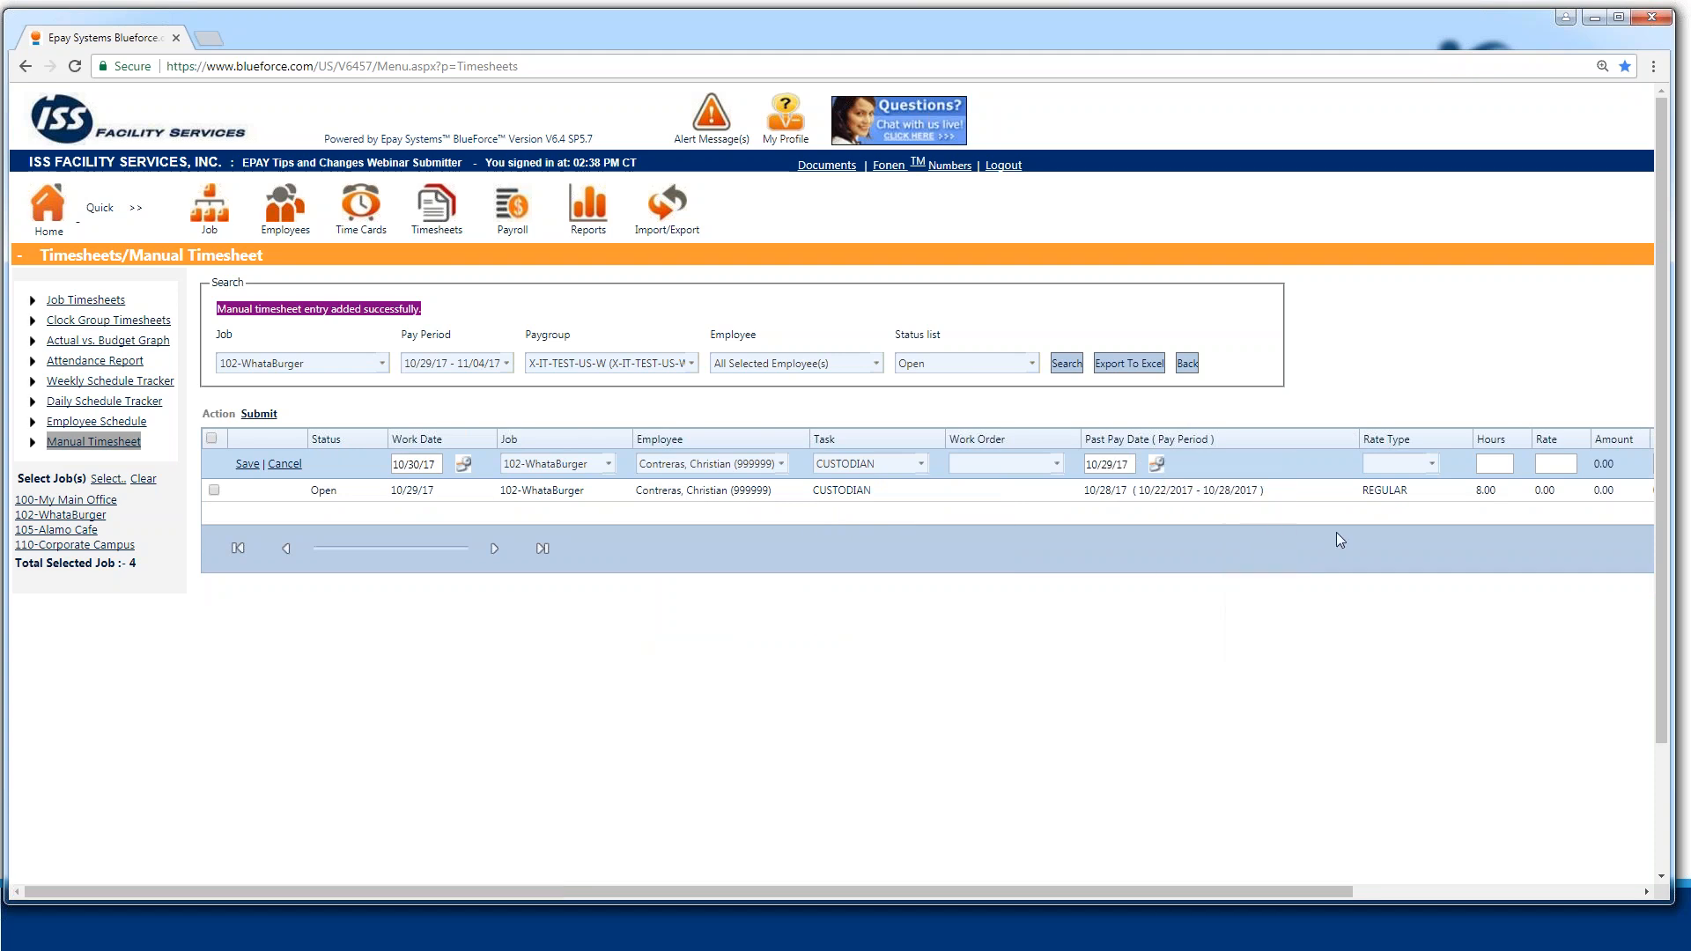
left_click(1432, 464)
left_click(1398, 483)
left_click(1492, 463)
type("8")
left_click(247, 464)
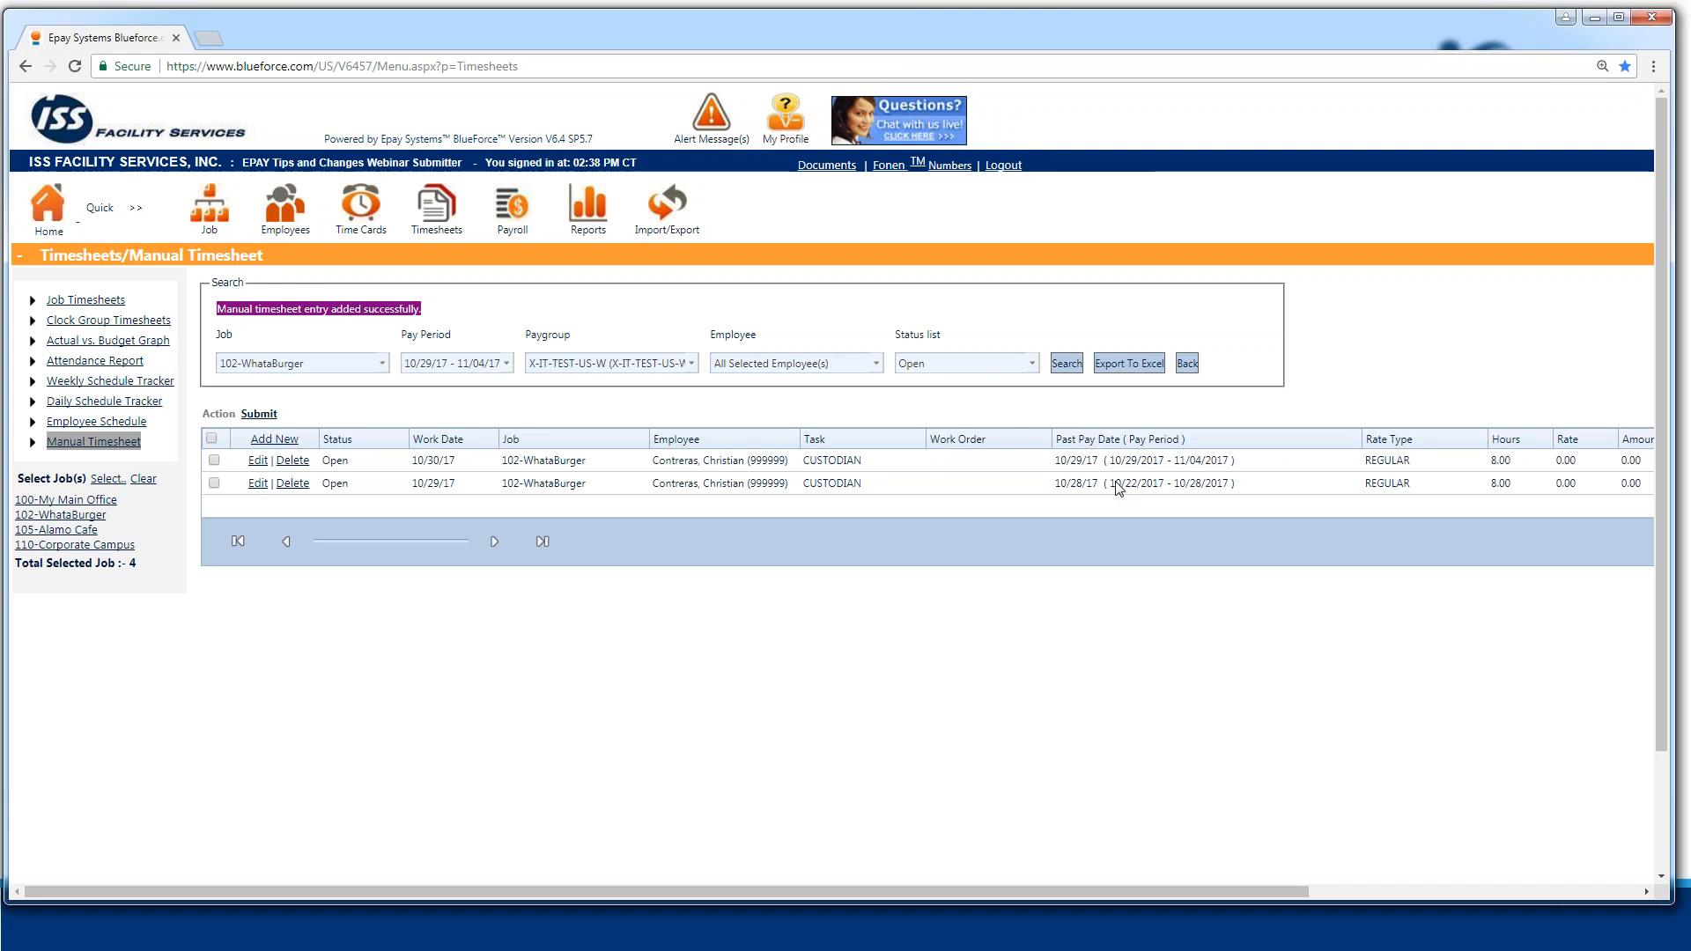
- Start another blank entry in the 10/29/17 - 11/04/17 timesheet
left_click_drag(1057, 891, 757, 860)
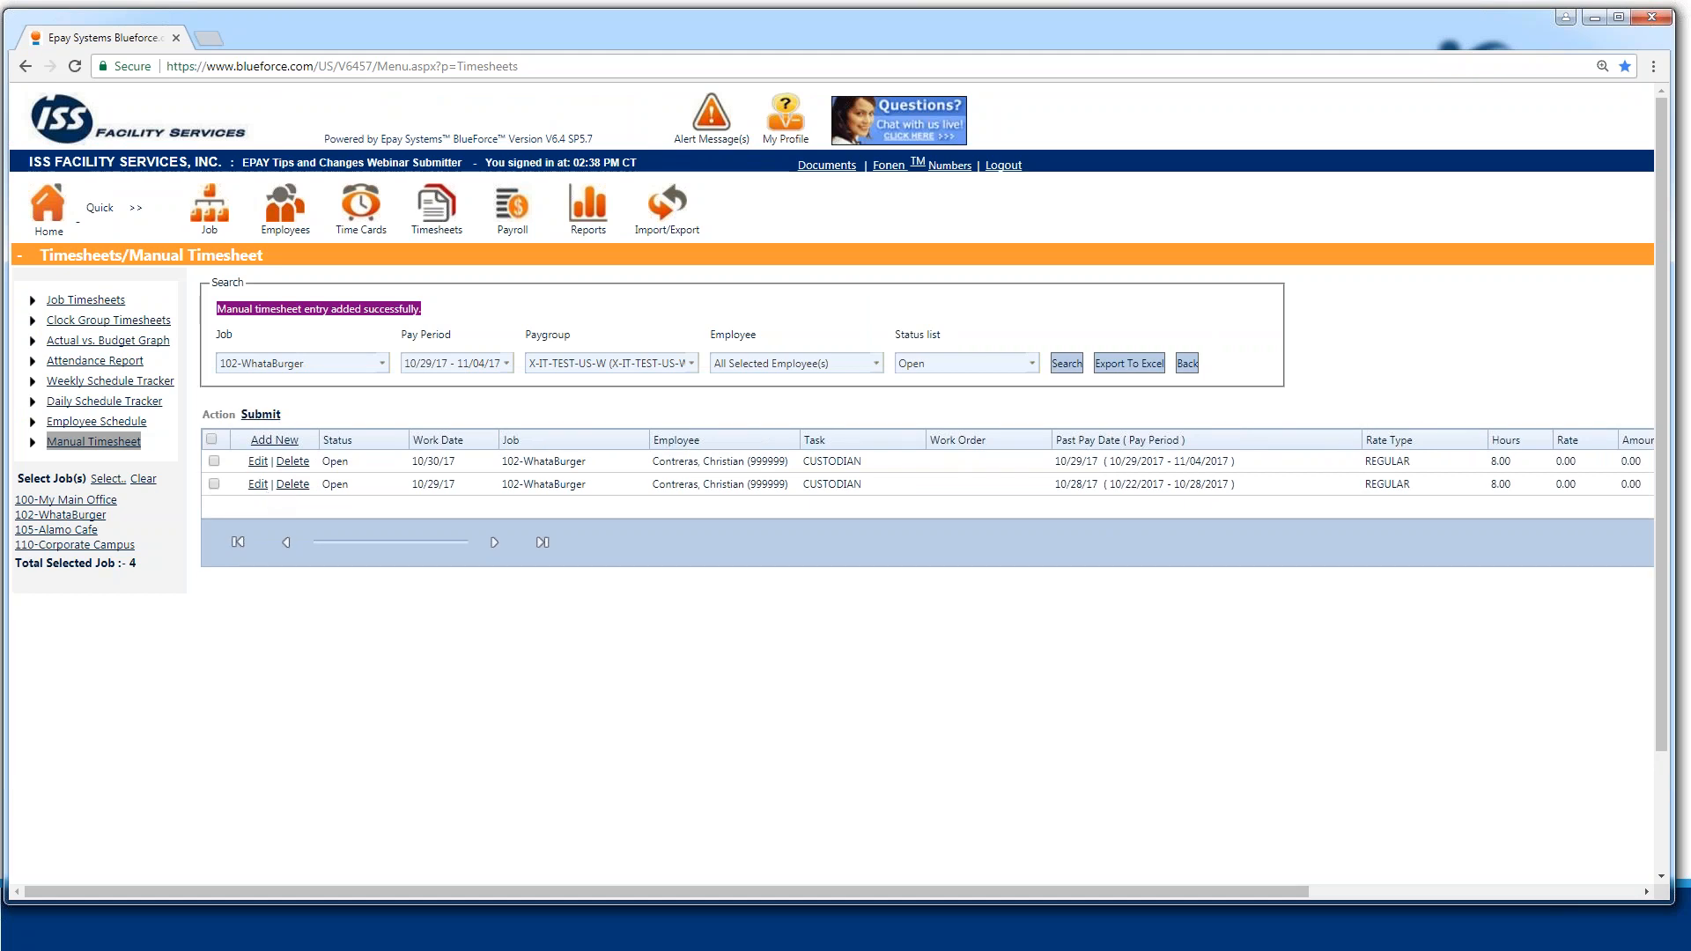
left_click(269, 419)
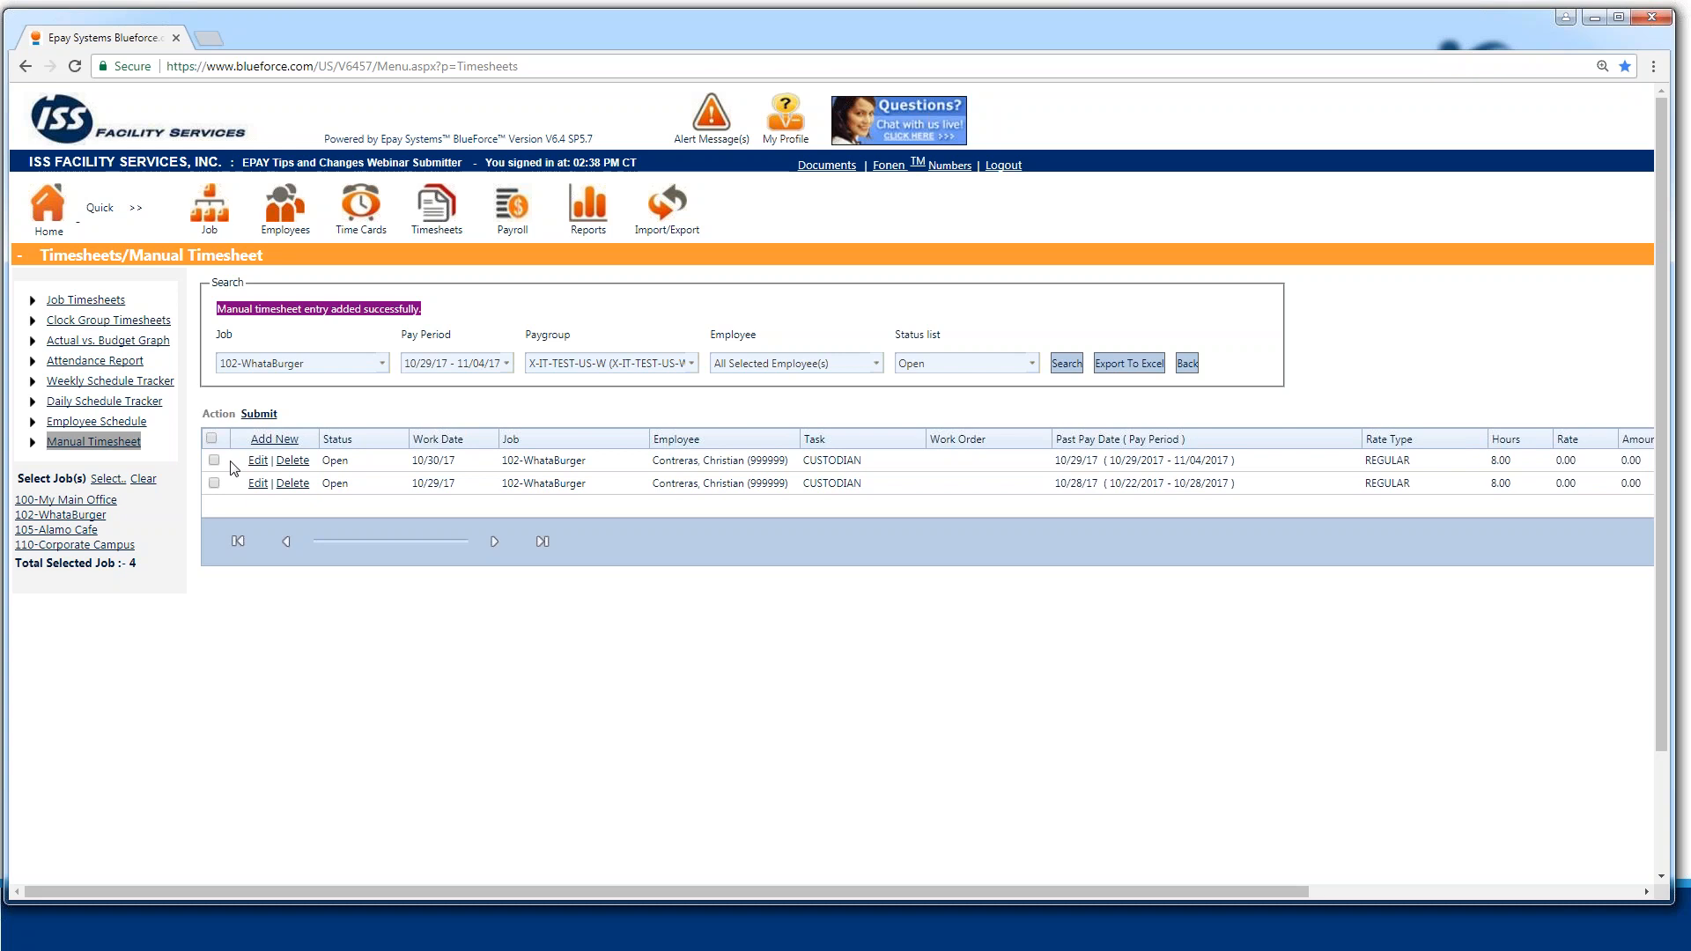
left_click(274, 438)
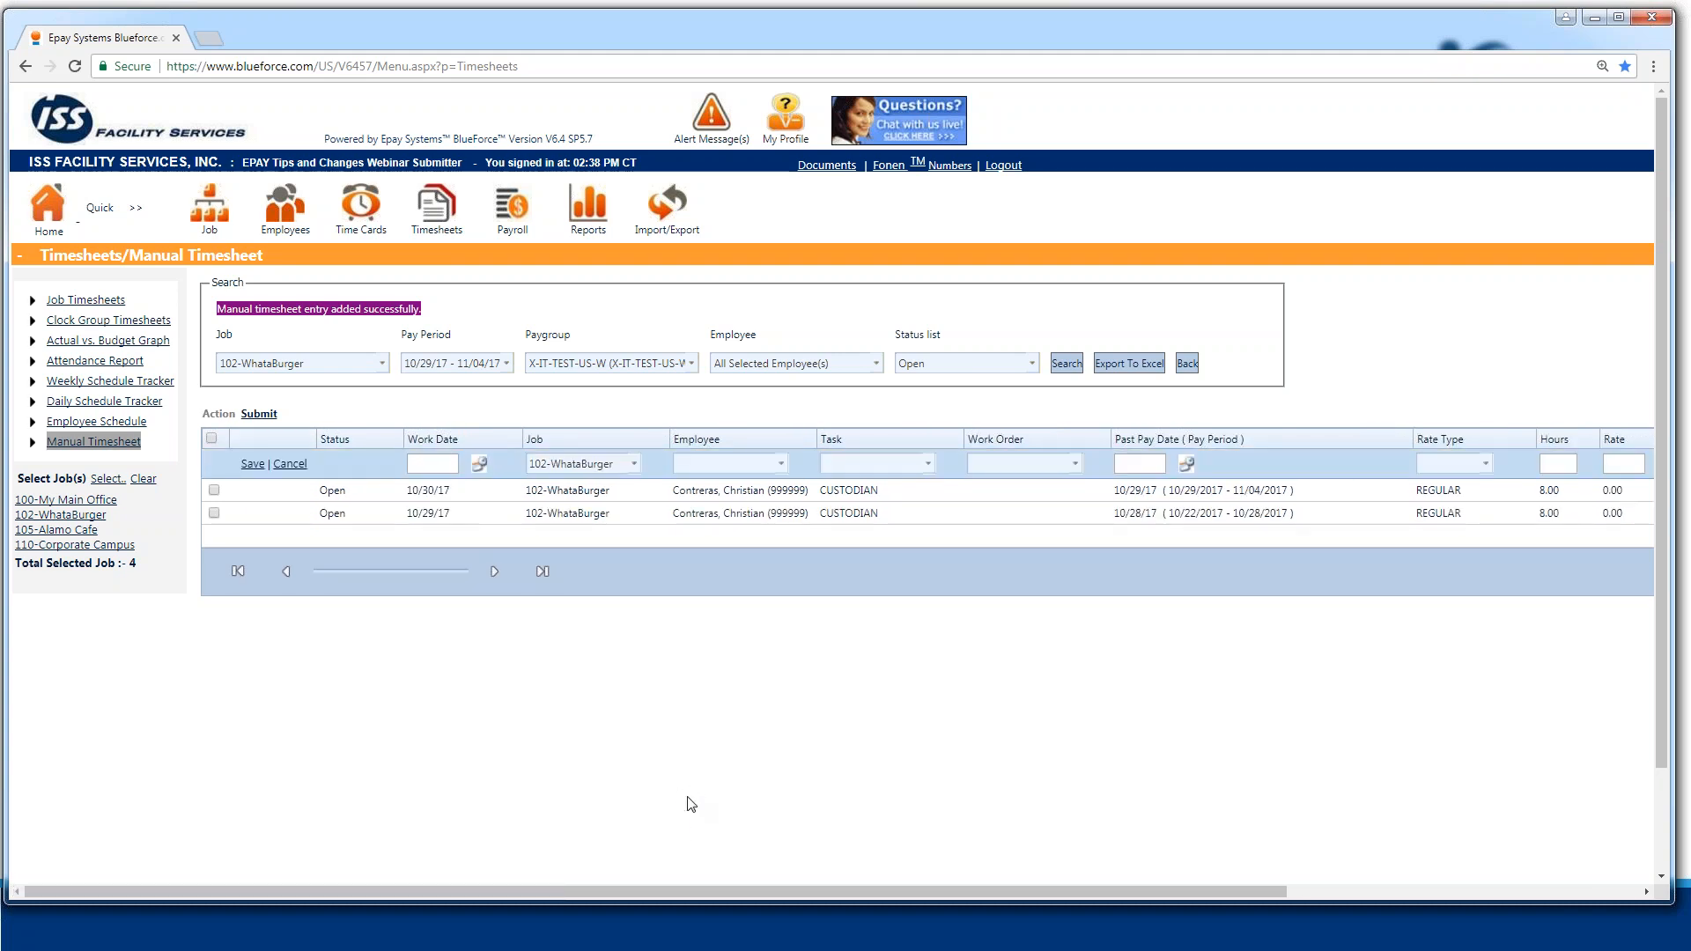
- Examine the blank entry's fields from work date and past pay date through other pay, total pay and comment
left_click_drag(701, 891, 608, 883)
left_click_drag(1171, 892, 1337, 892)
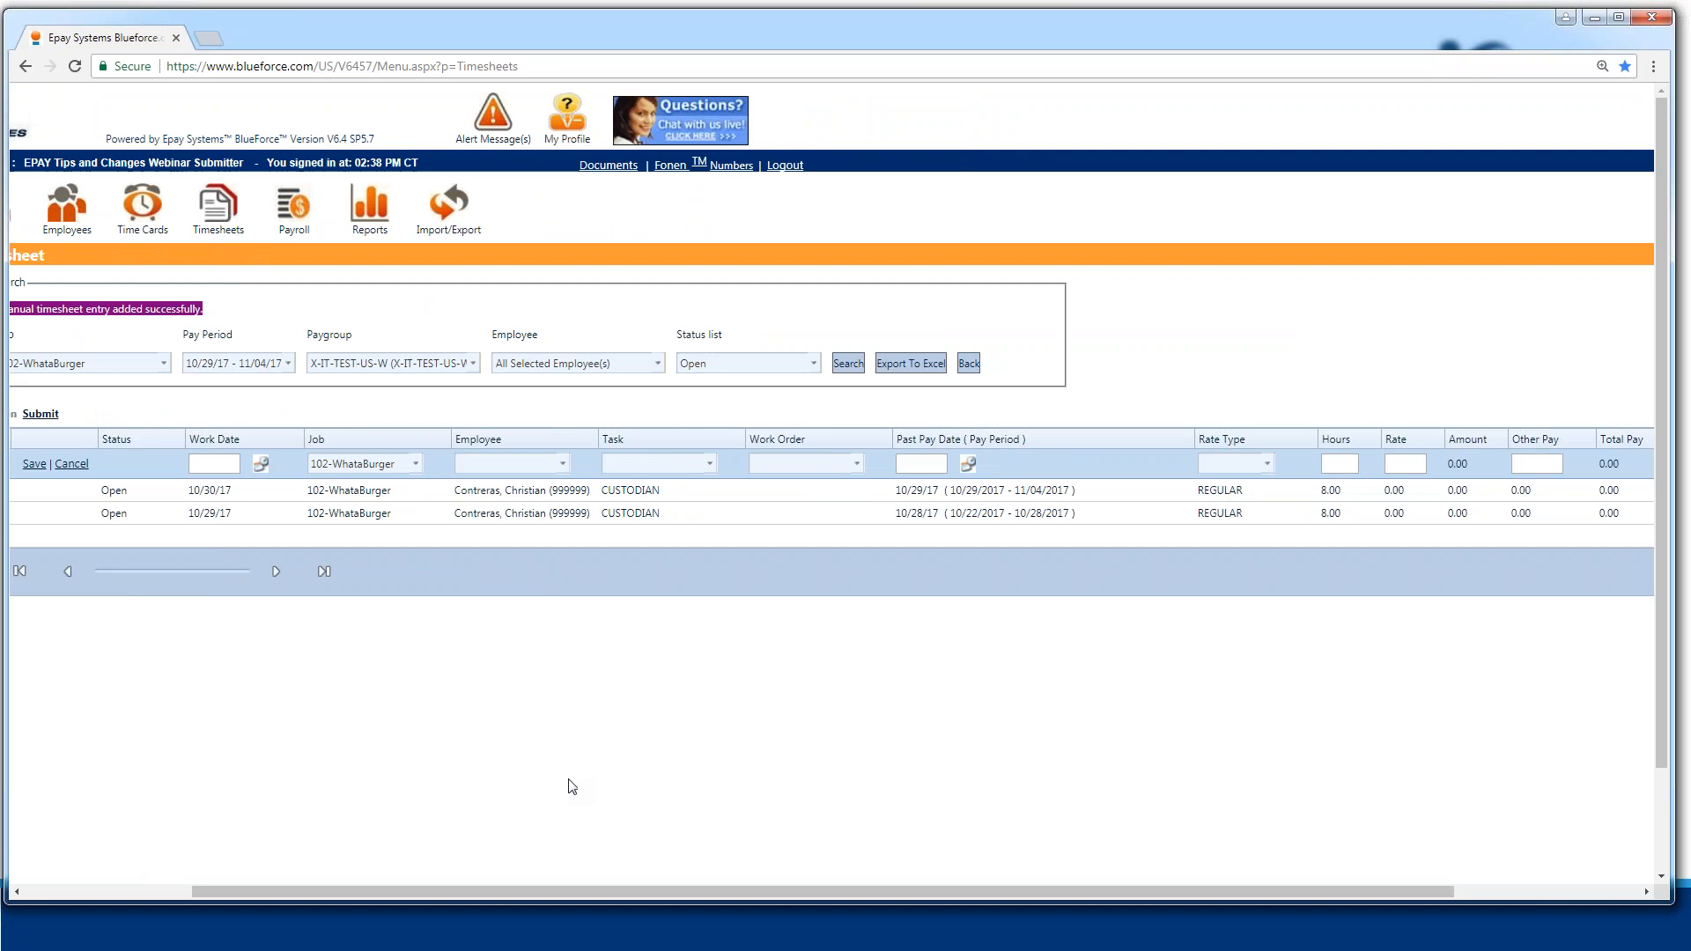
left_click_drag(468, 892, 300, 891)
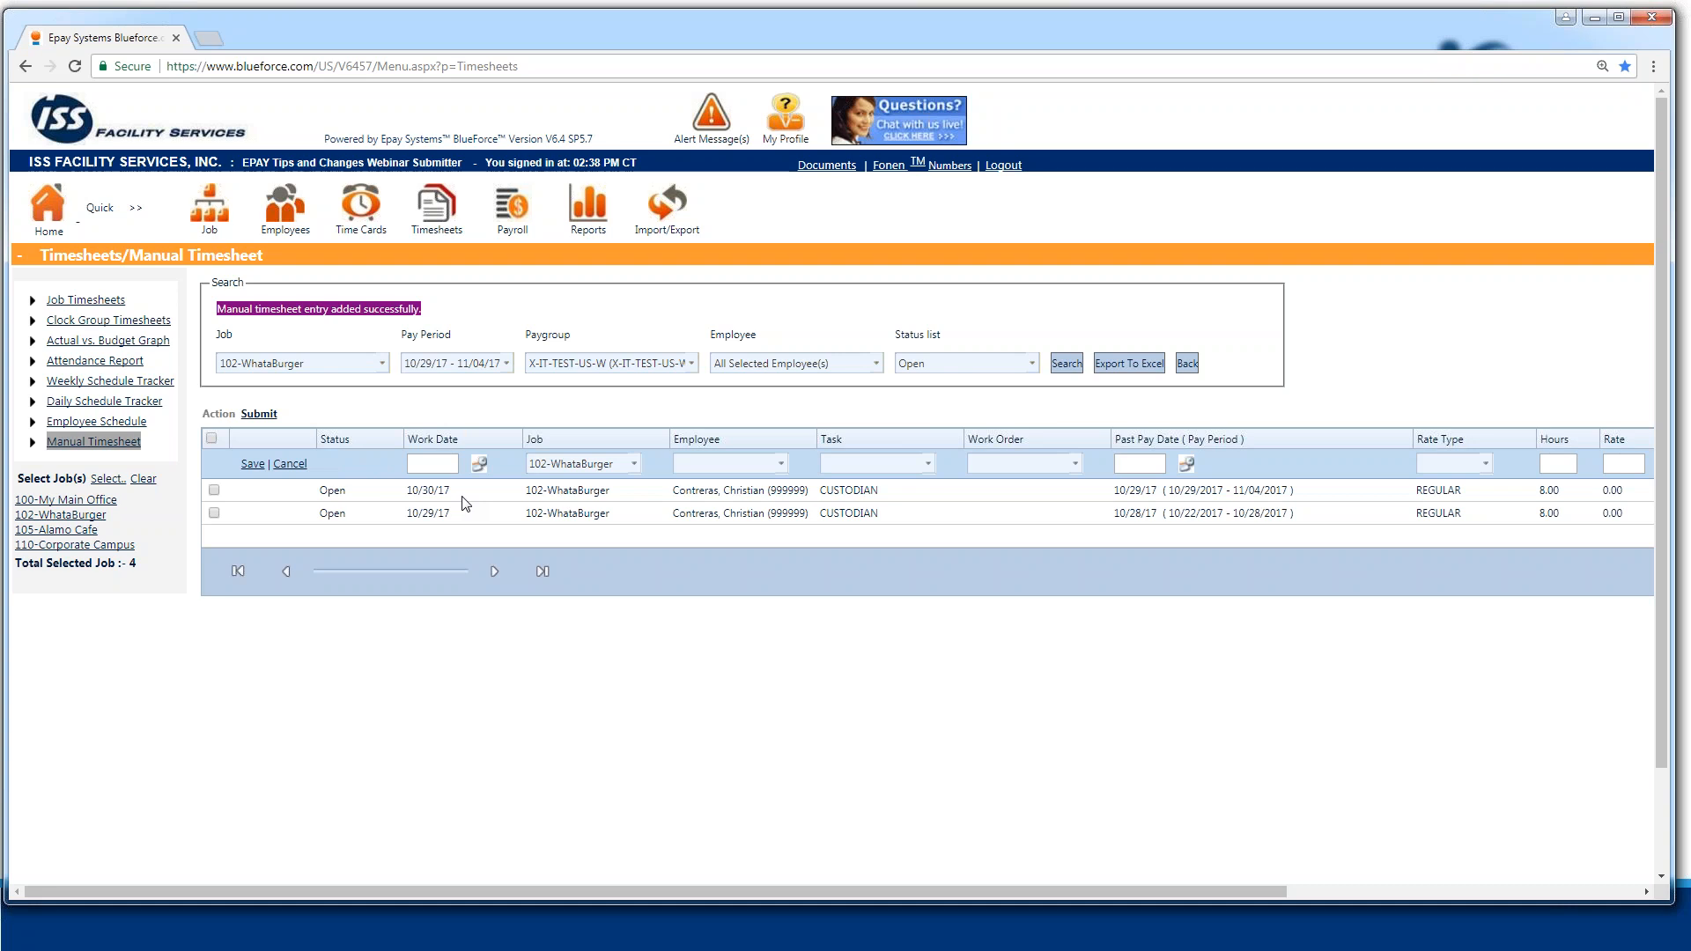
left_click_drag(925, 890, 1269, 891)
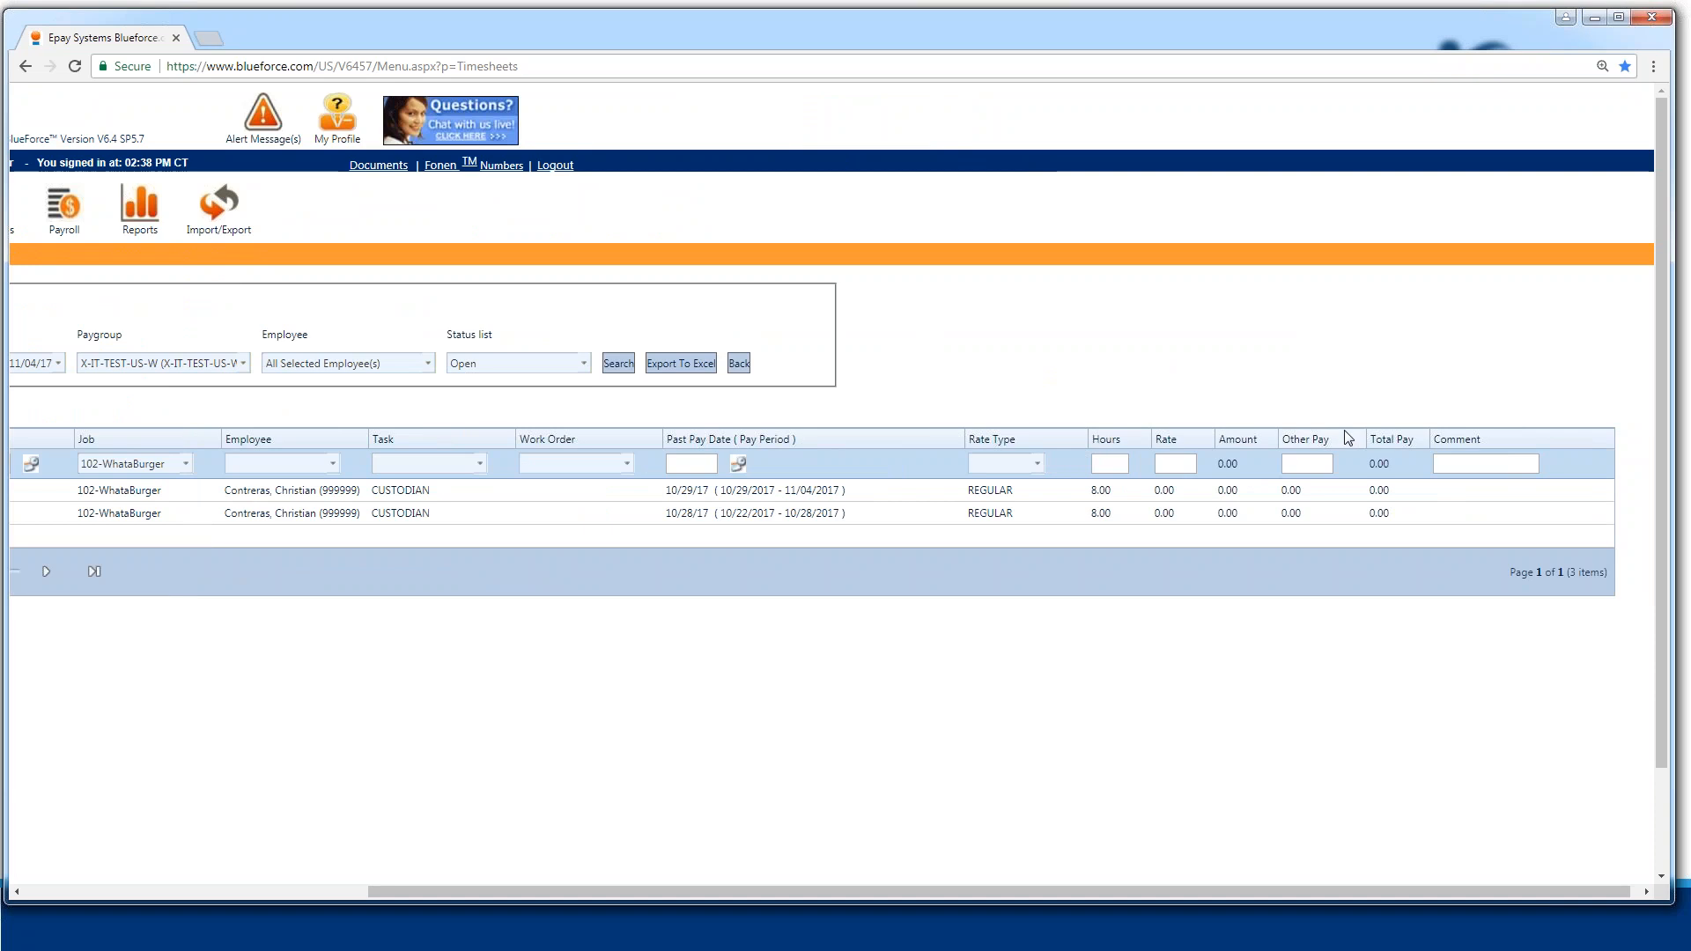
left_click_drag(1139, 889, 729, 876)
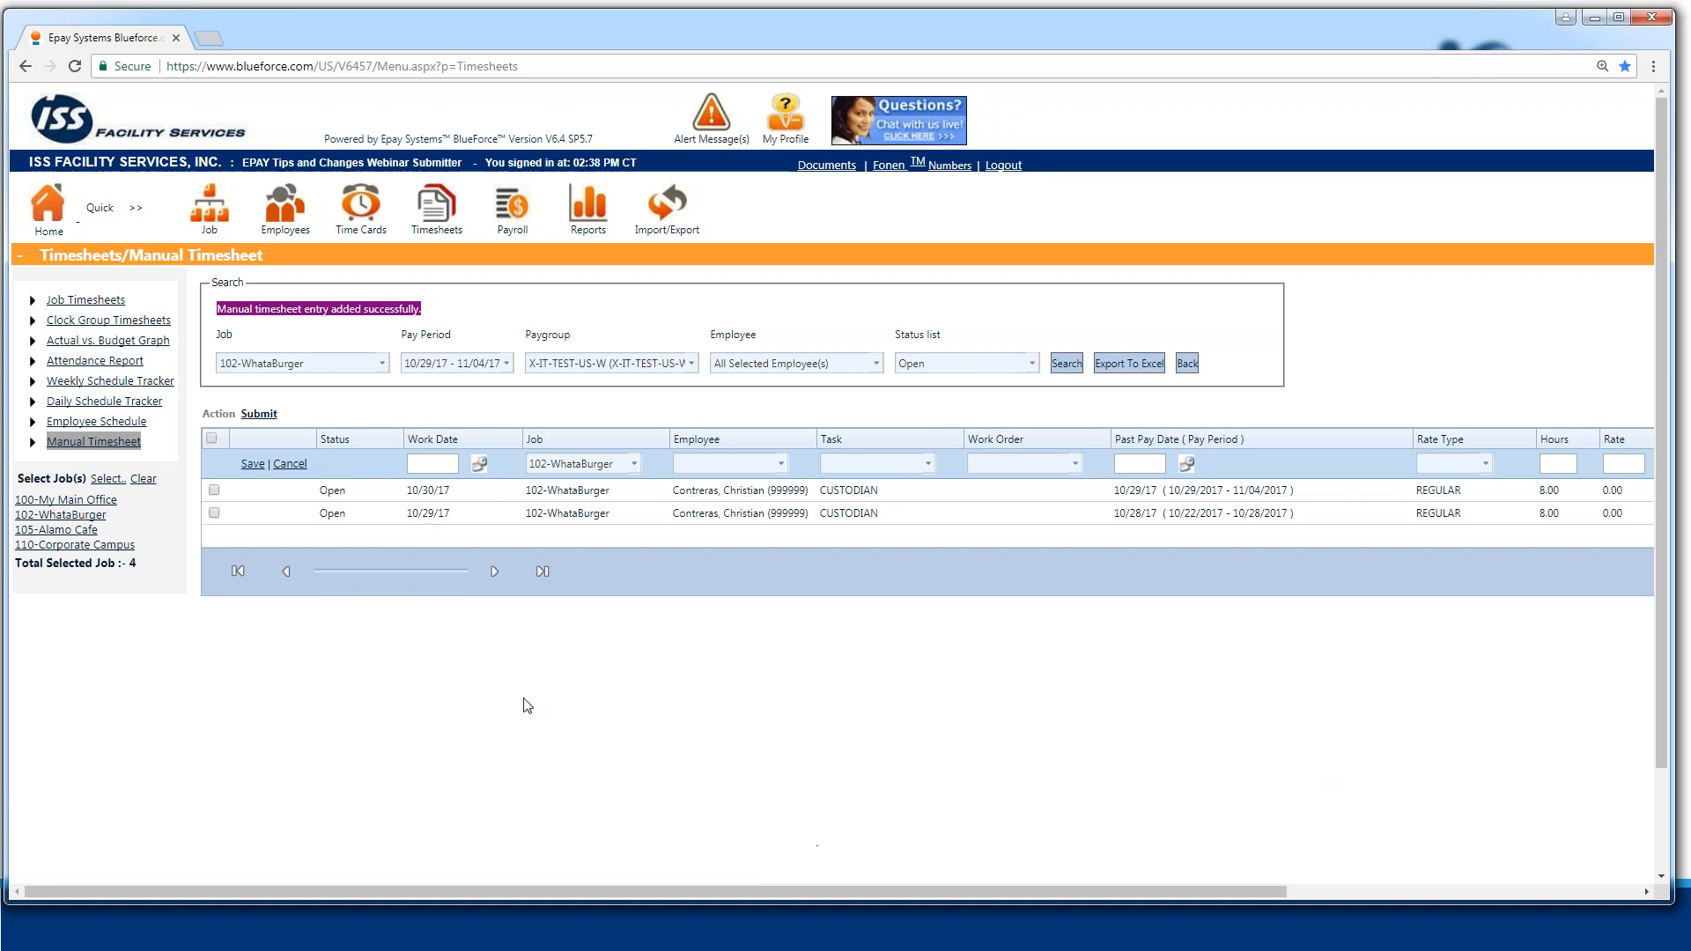
left_click_drag(569, 899, 652, 904)
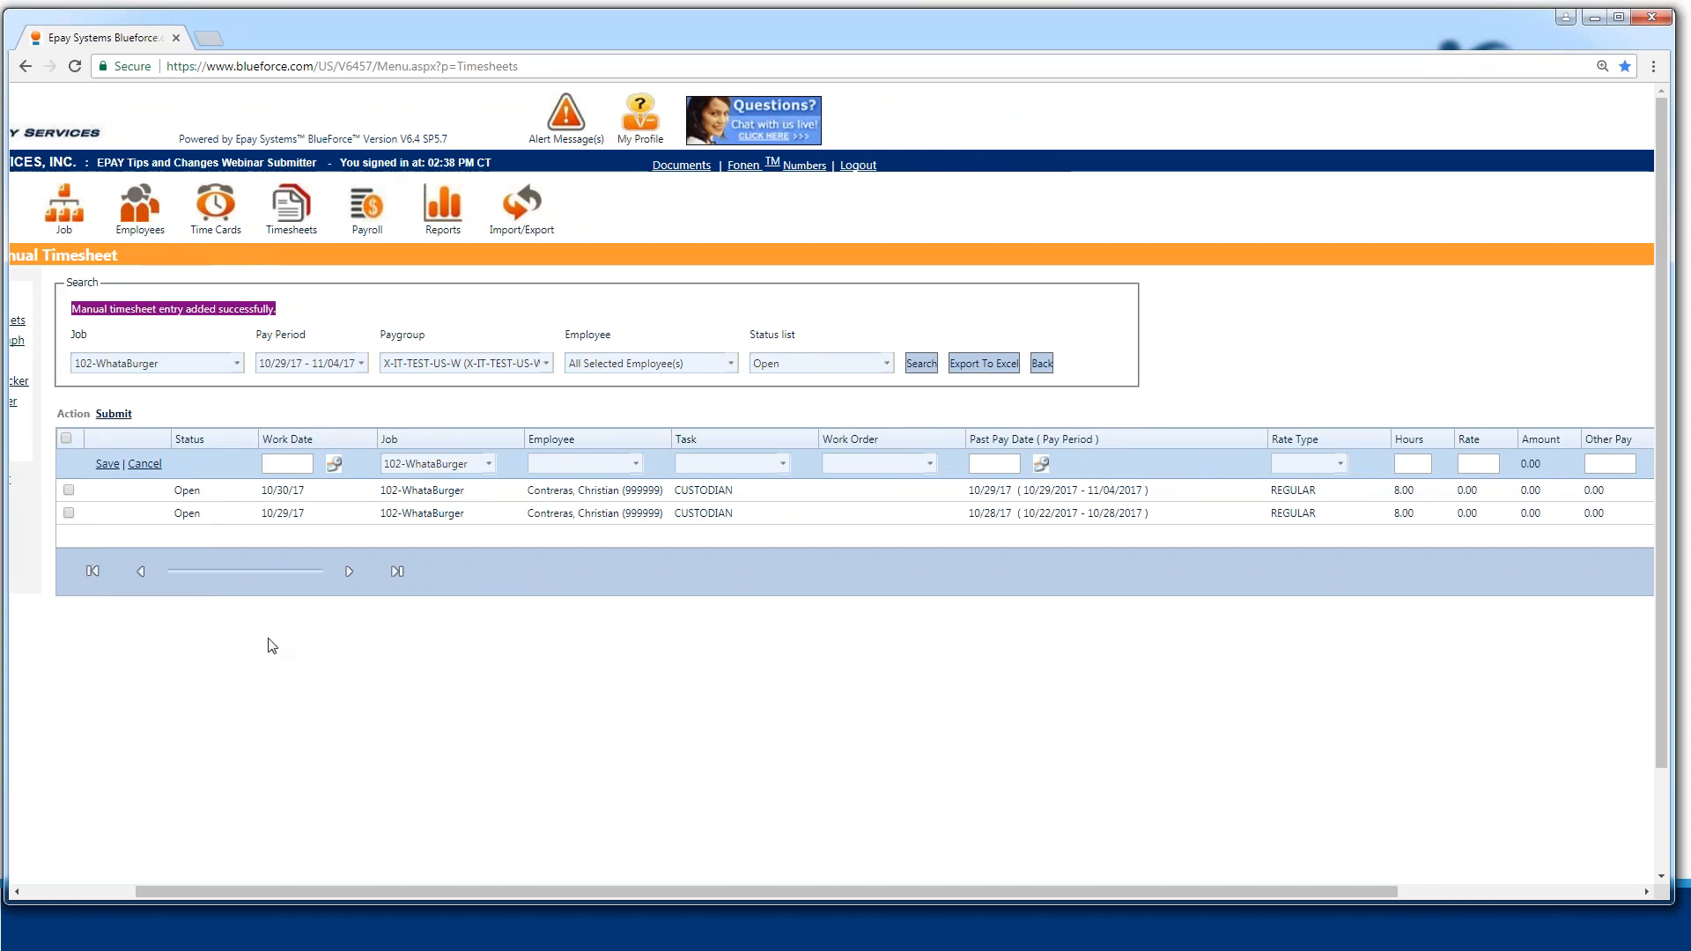
- Leave the 10/29/17 - 11/04/17 timesheet's blank entry unsaved and return to the manual timesheet list
left_click_drag(277, 889, 353, 891)
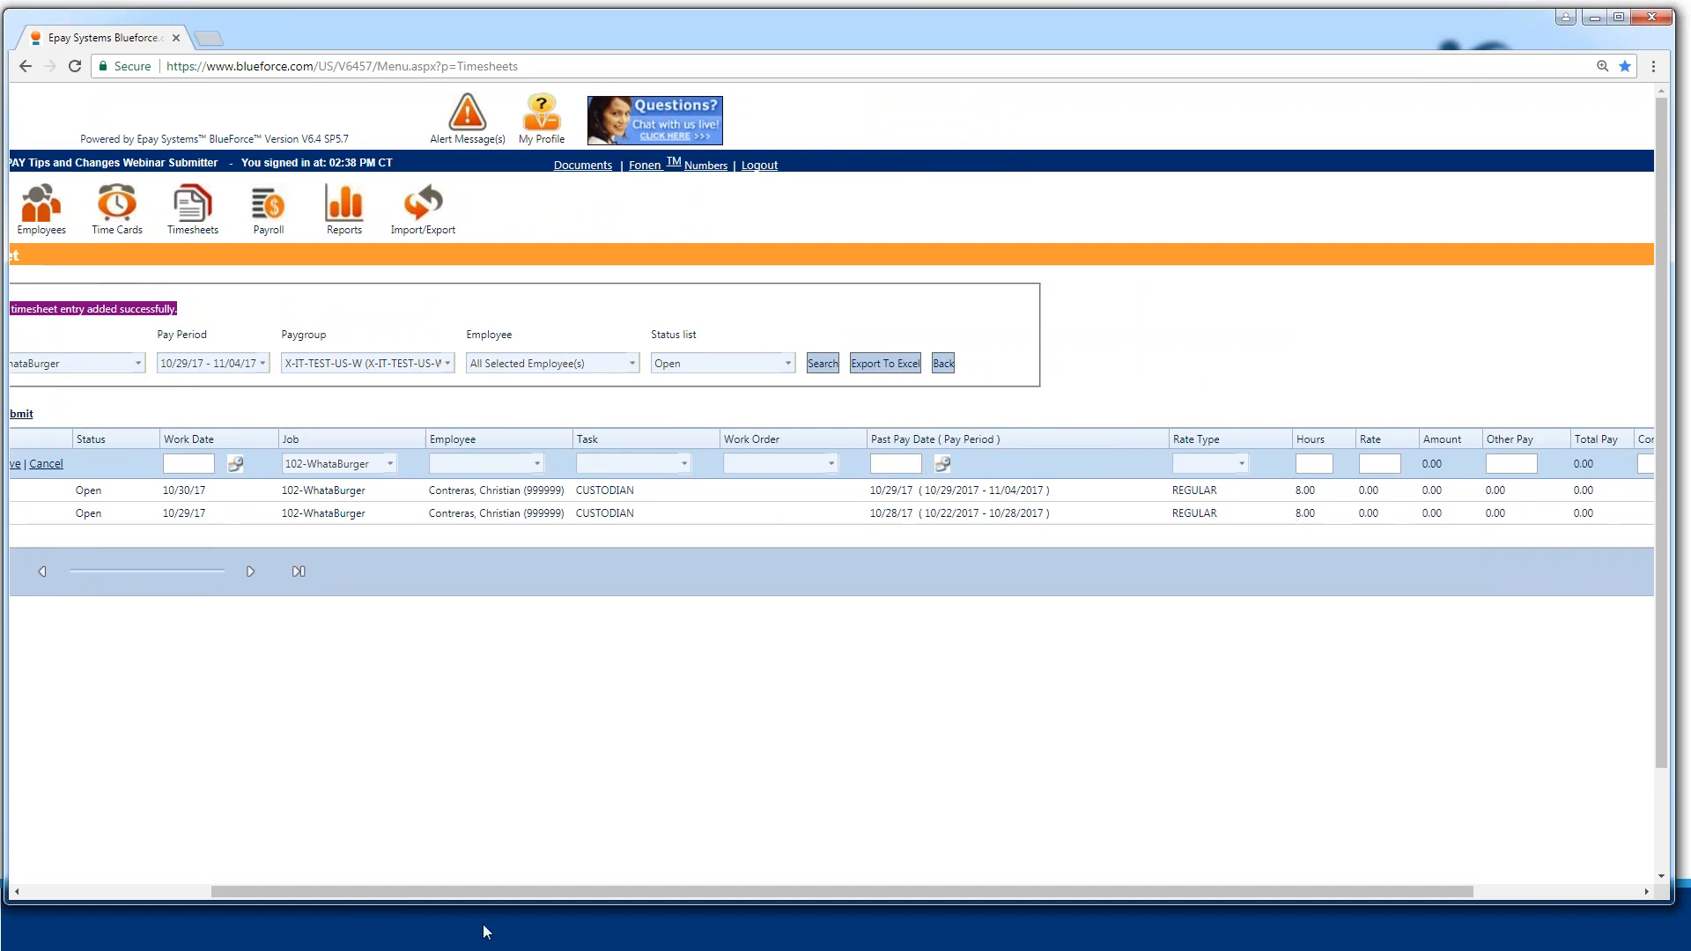
left_click_drag(416, 891, 198, 889)
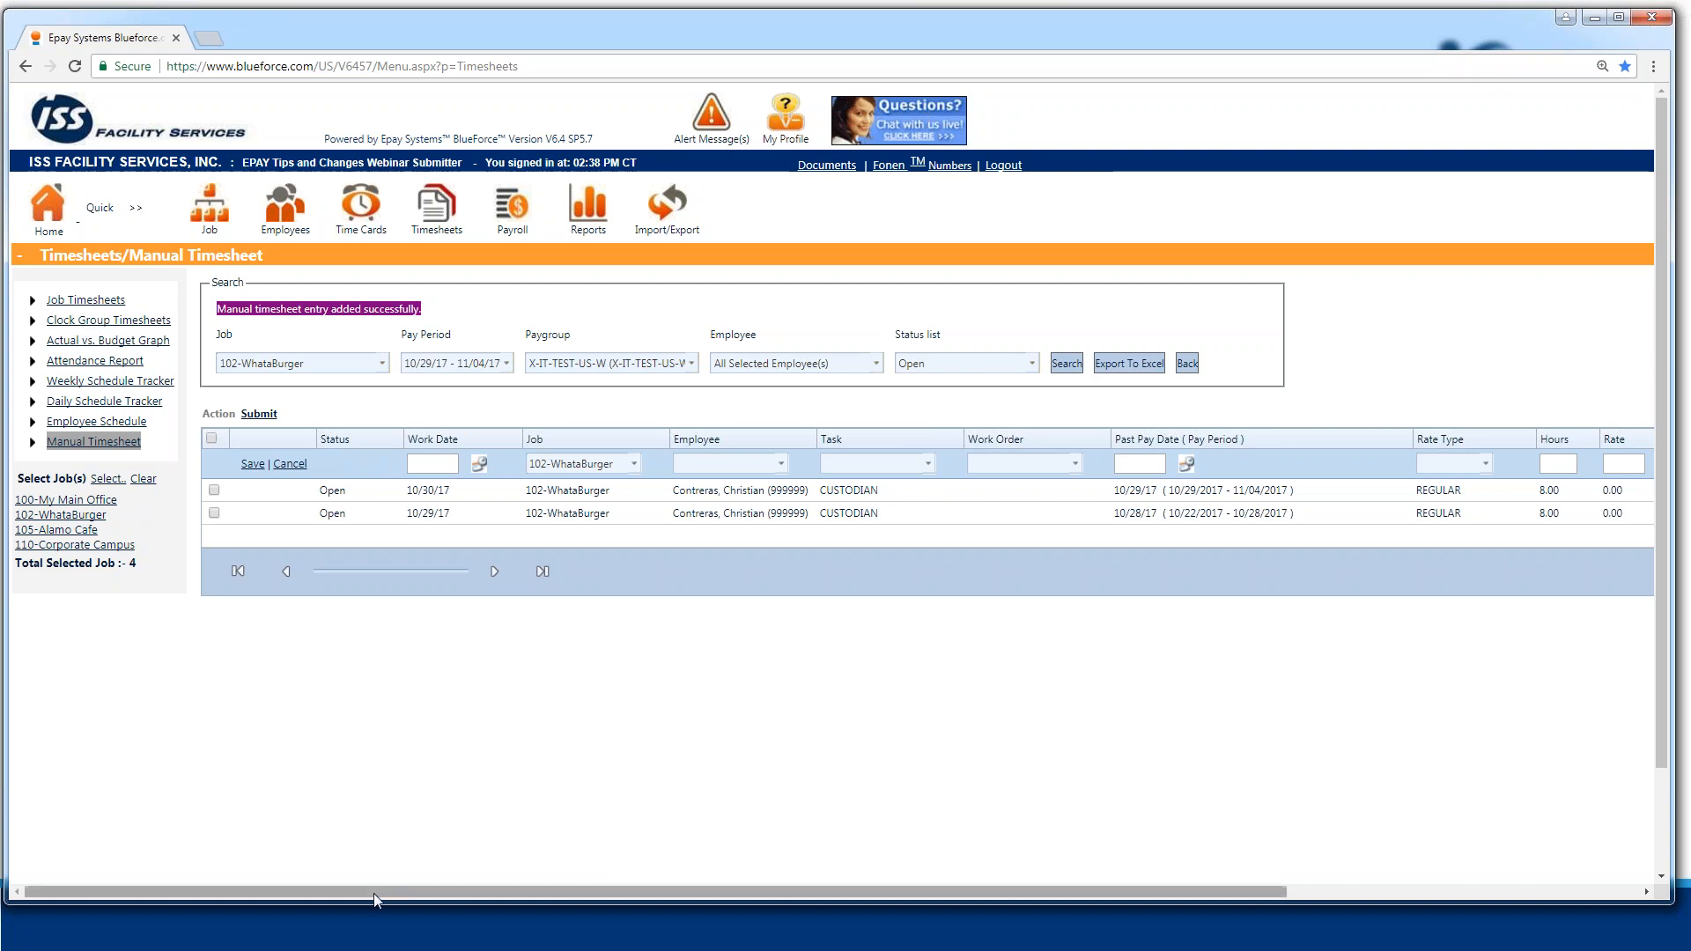
left_click_drag(374, 889, 340, 890)
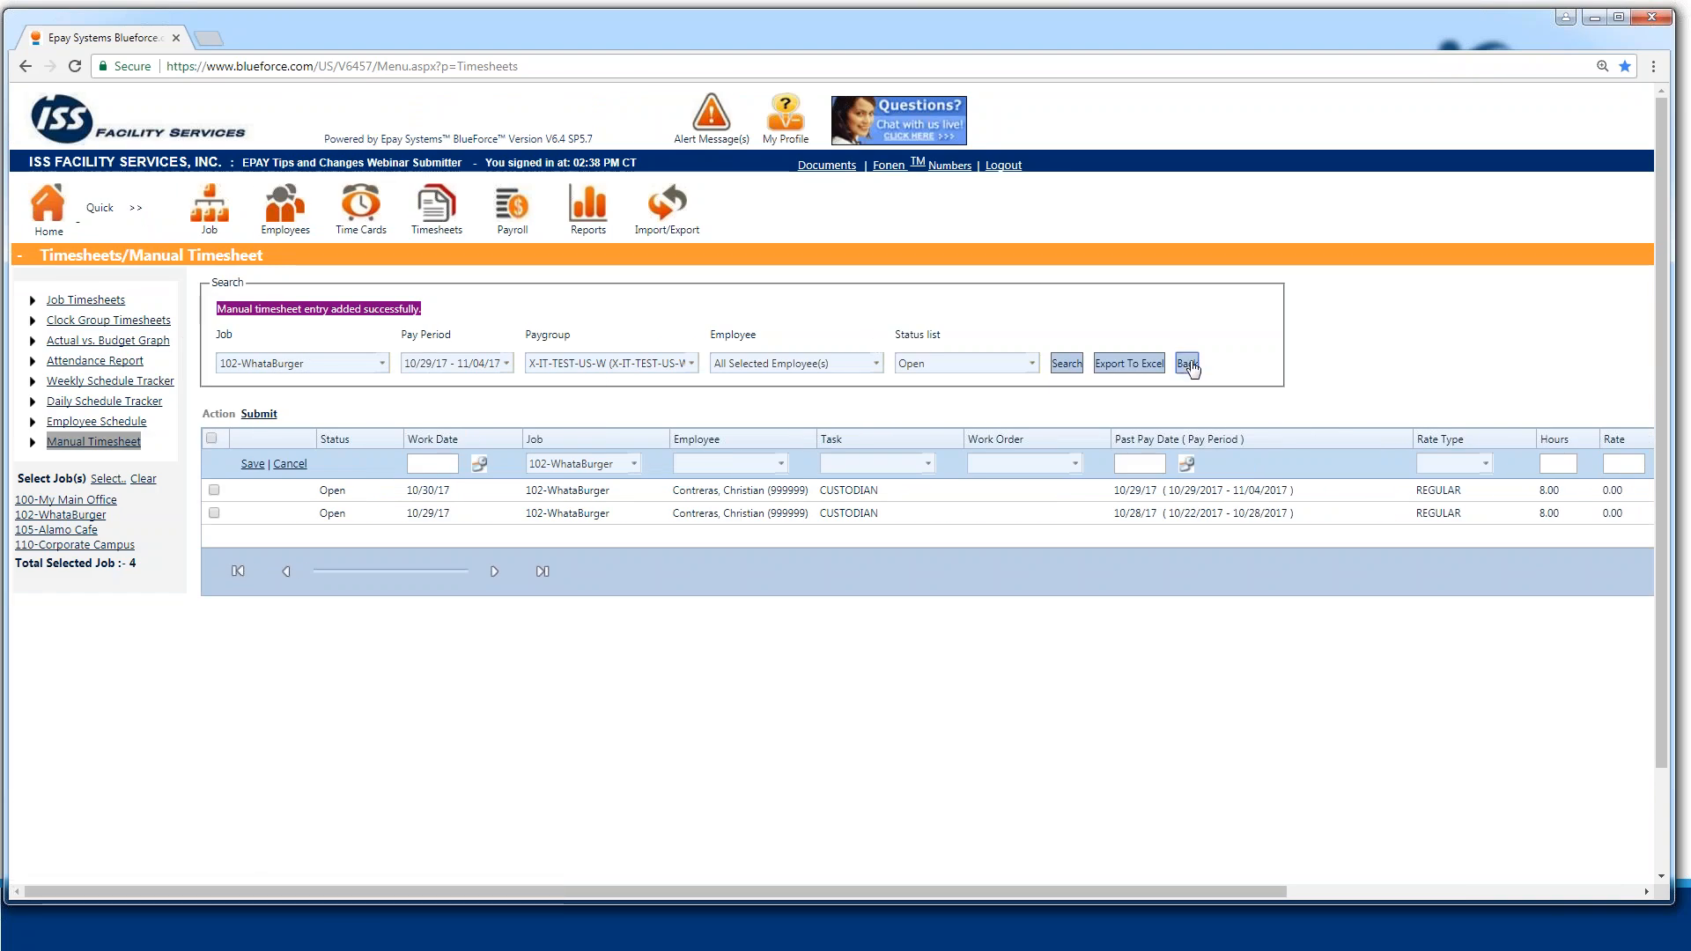
left_click(1187, 364)
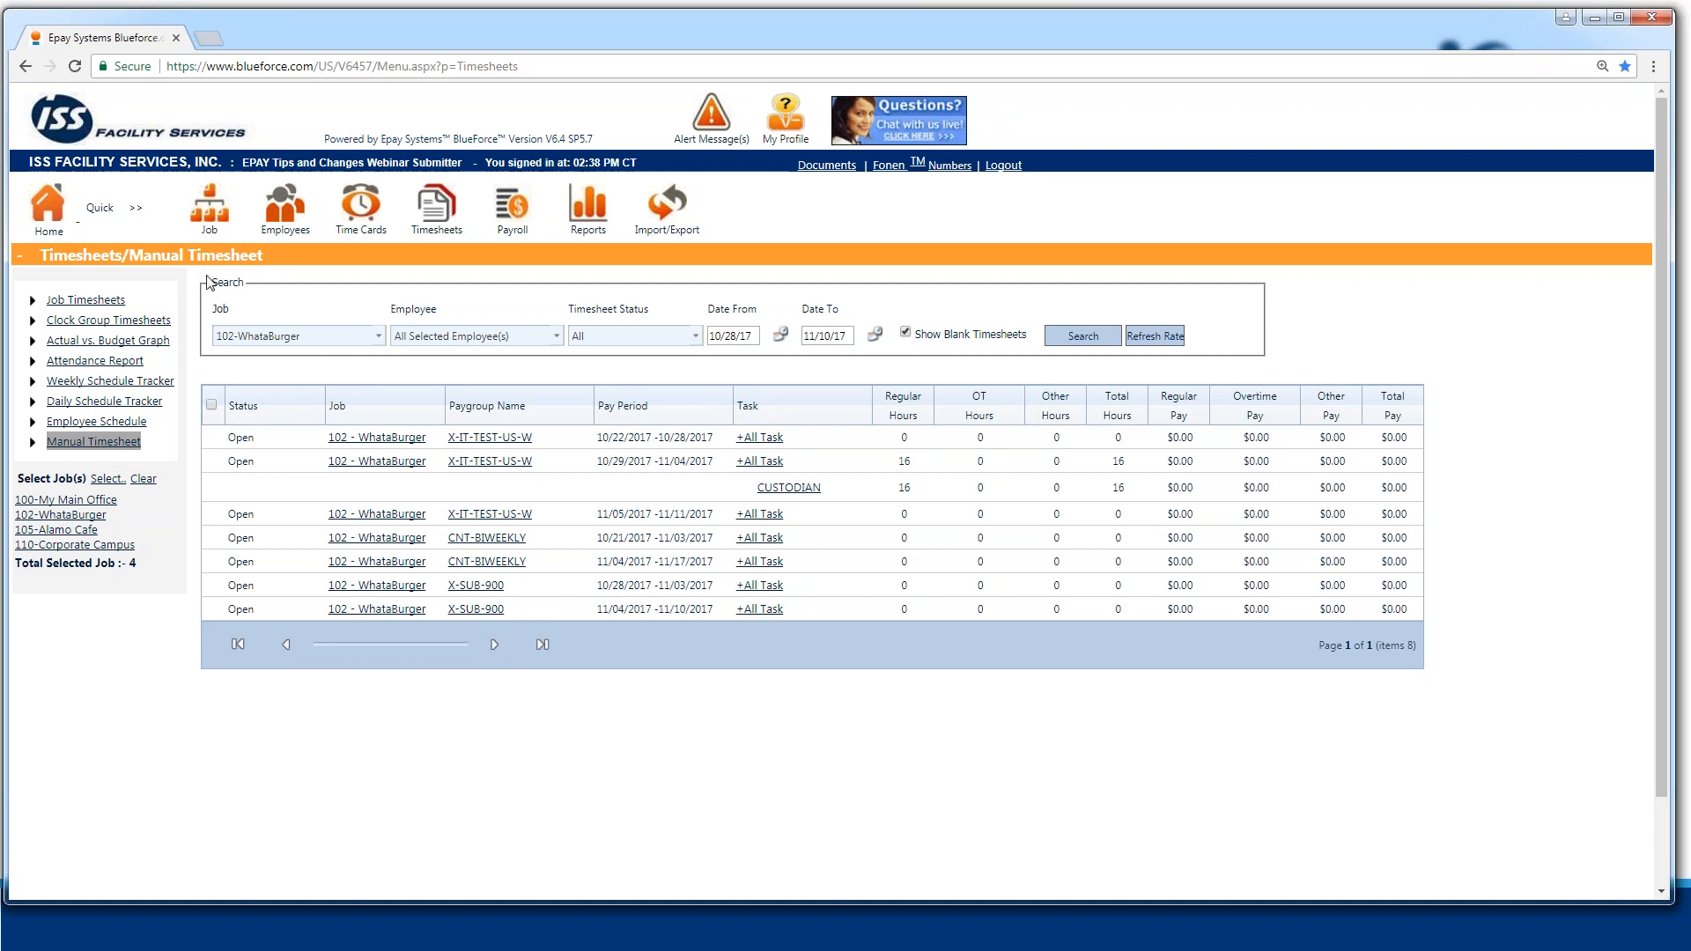
left_click(90, 442)
- Choose 100-My Main Office as the job filter for the manual timesheet search
left_click(377, 336)
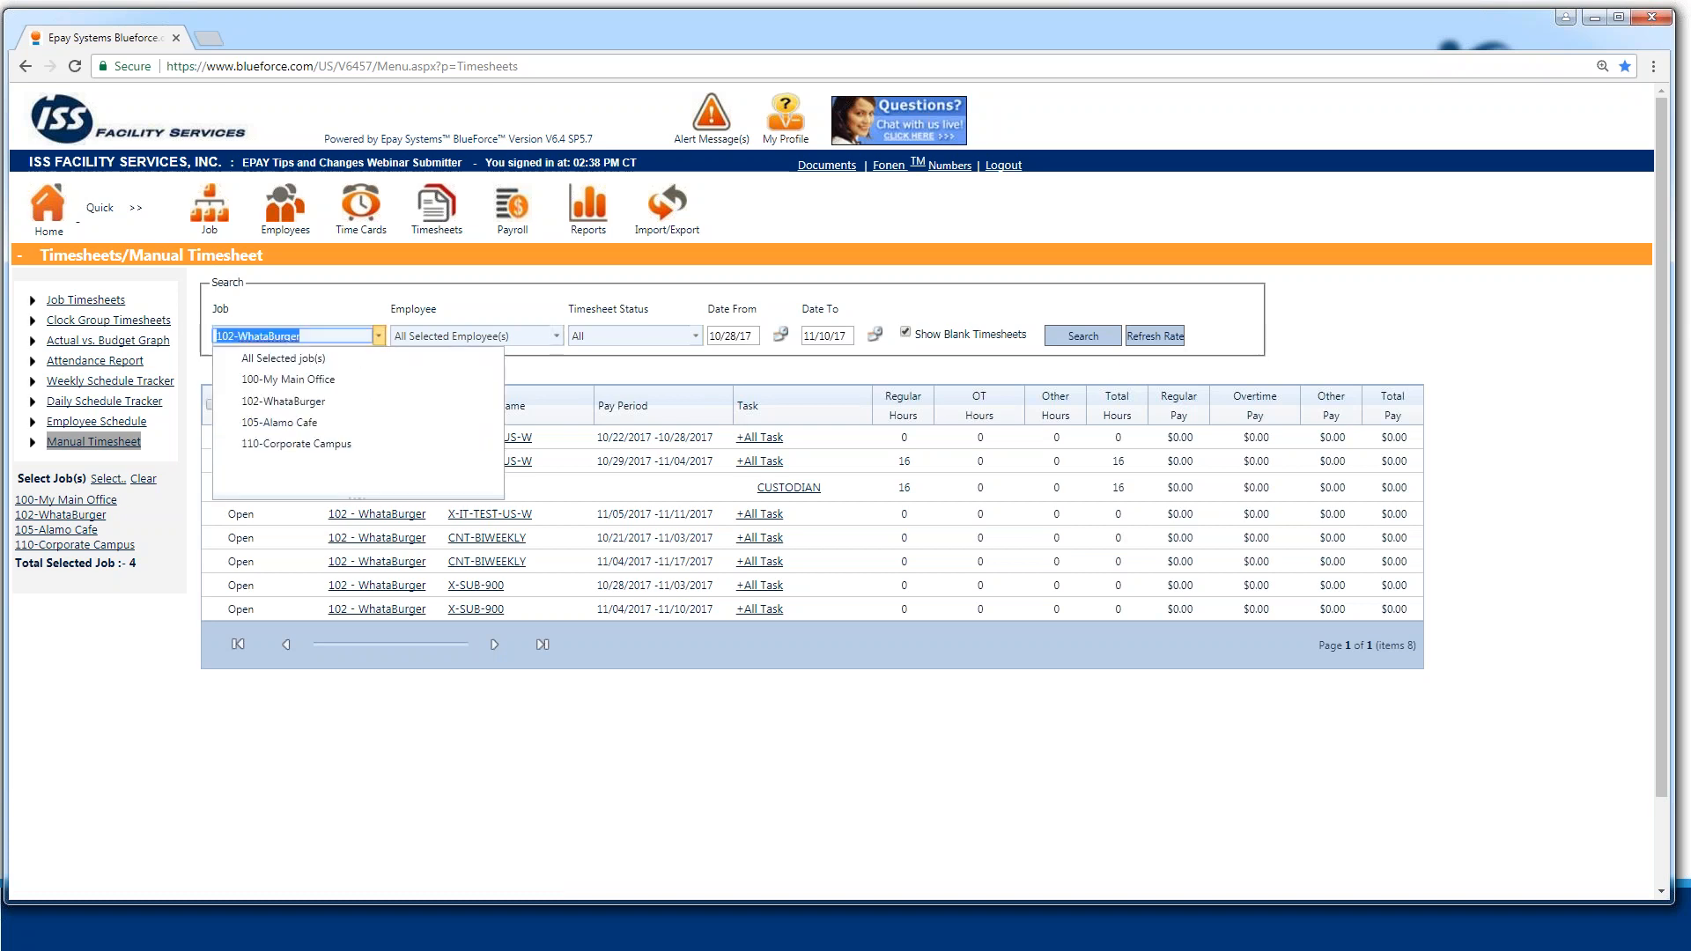
left_click(295, 387)
left_click(464, 361)
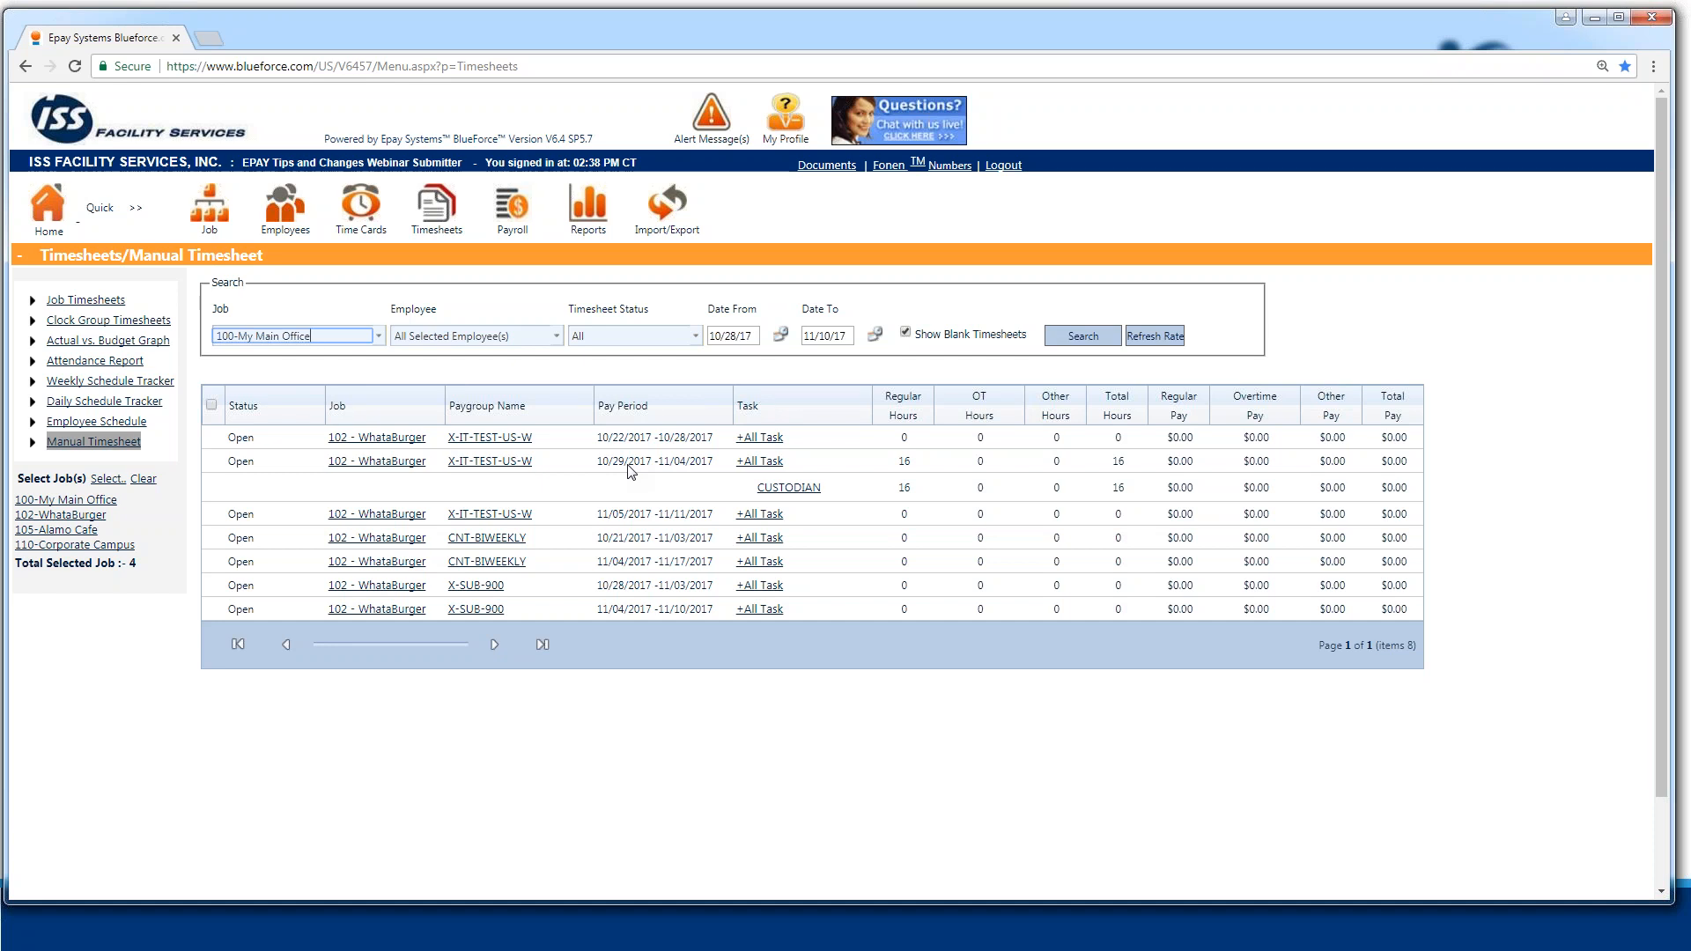
- Set the manual timesheet search to All Selected job(s) and All Selected Employee(s)
left_click(378, 336)
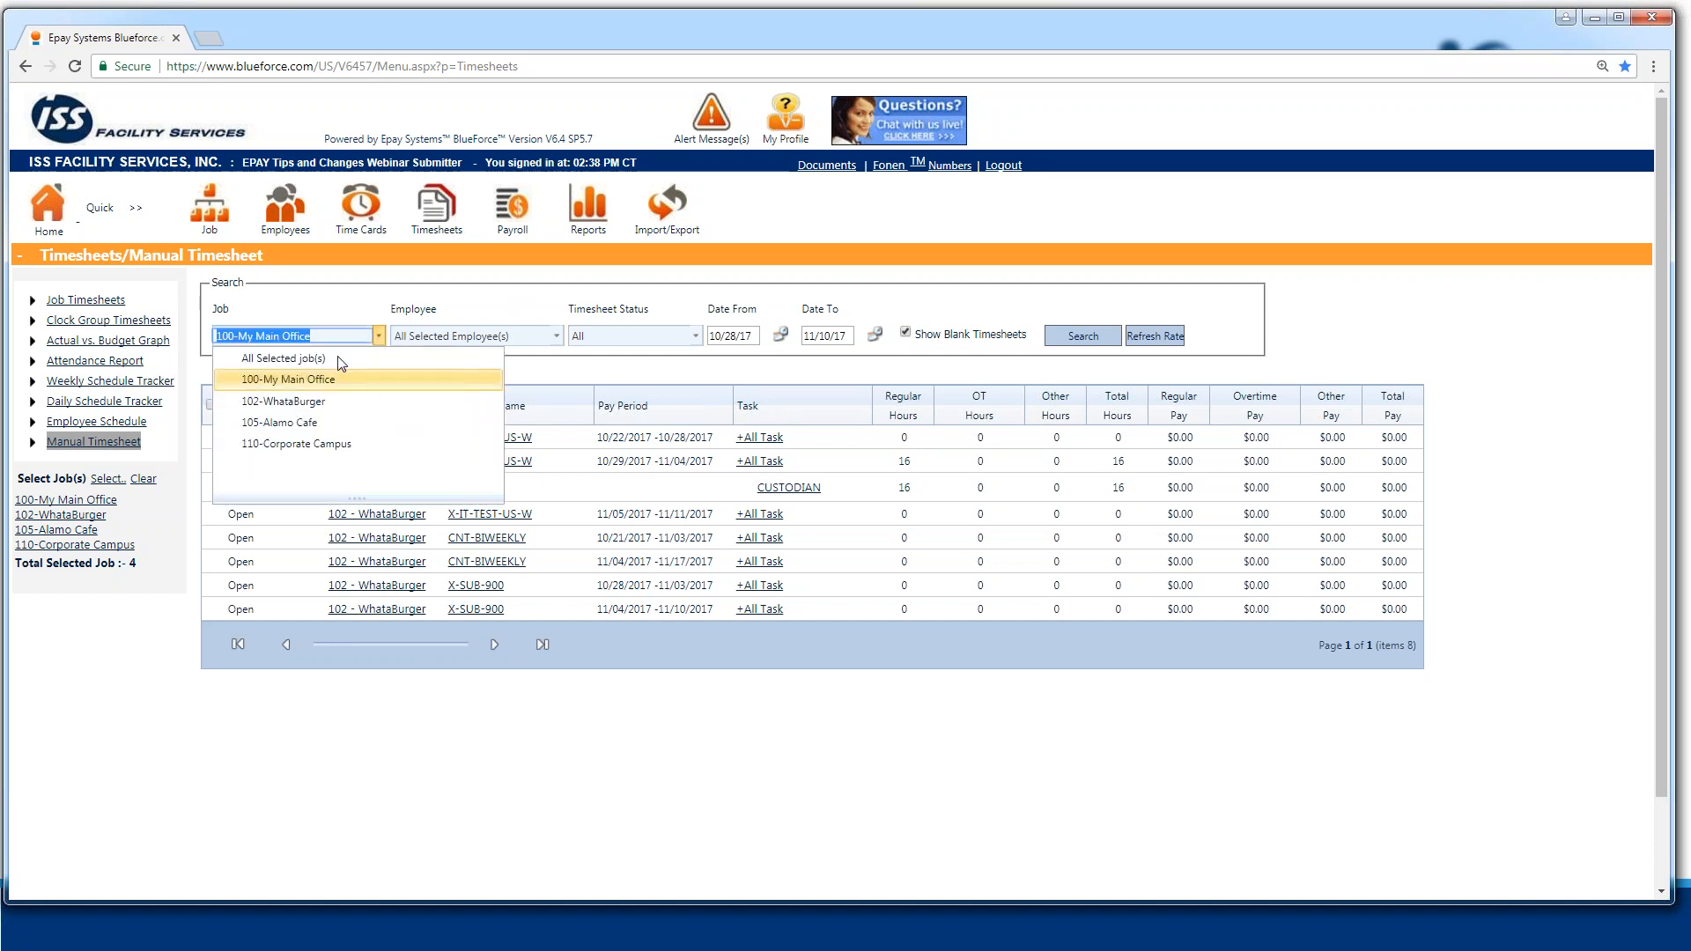
left_click(337, 359)
left_click(555, 337)
left_click(538, 358)
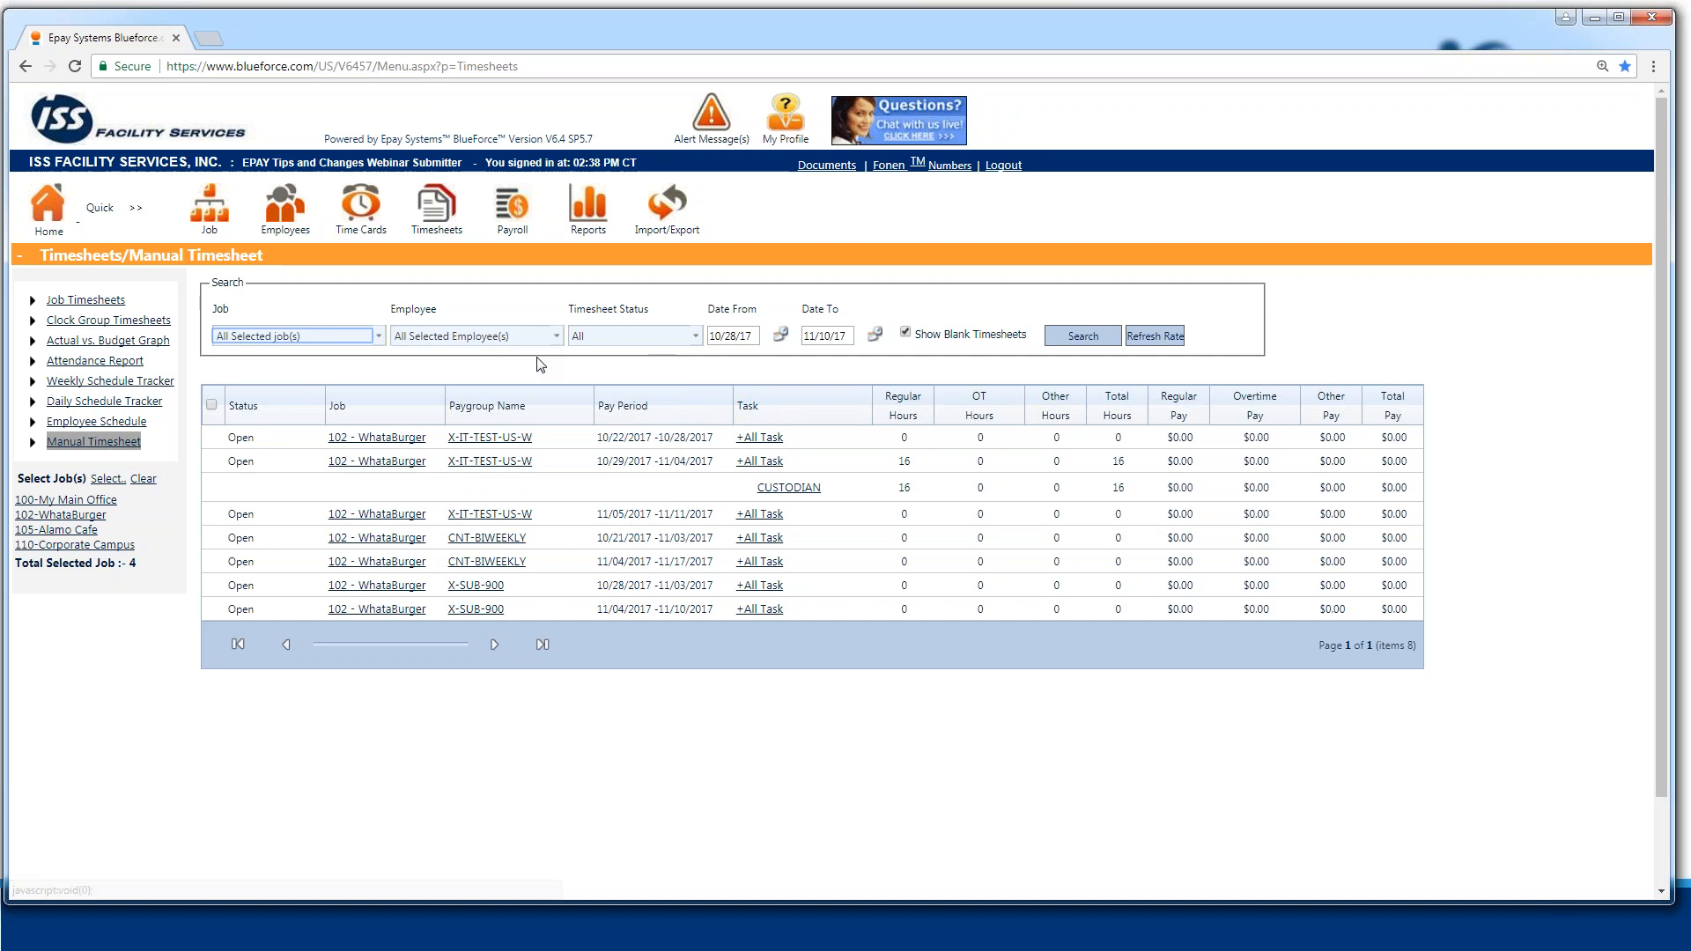
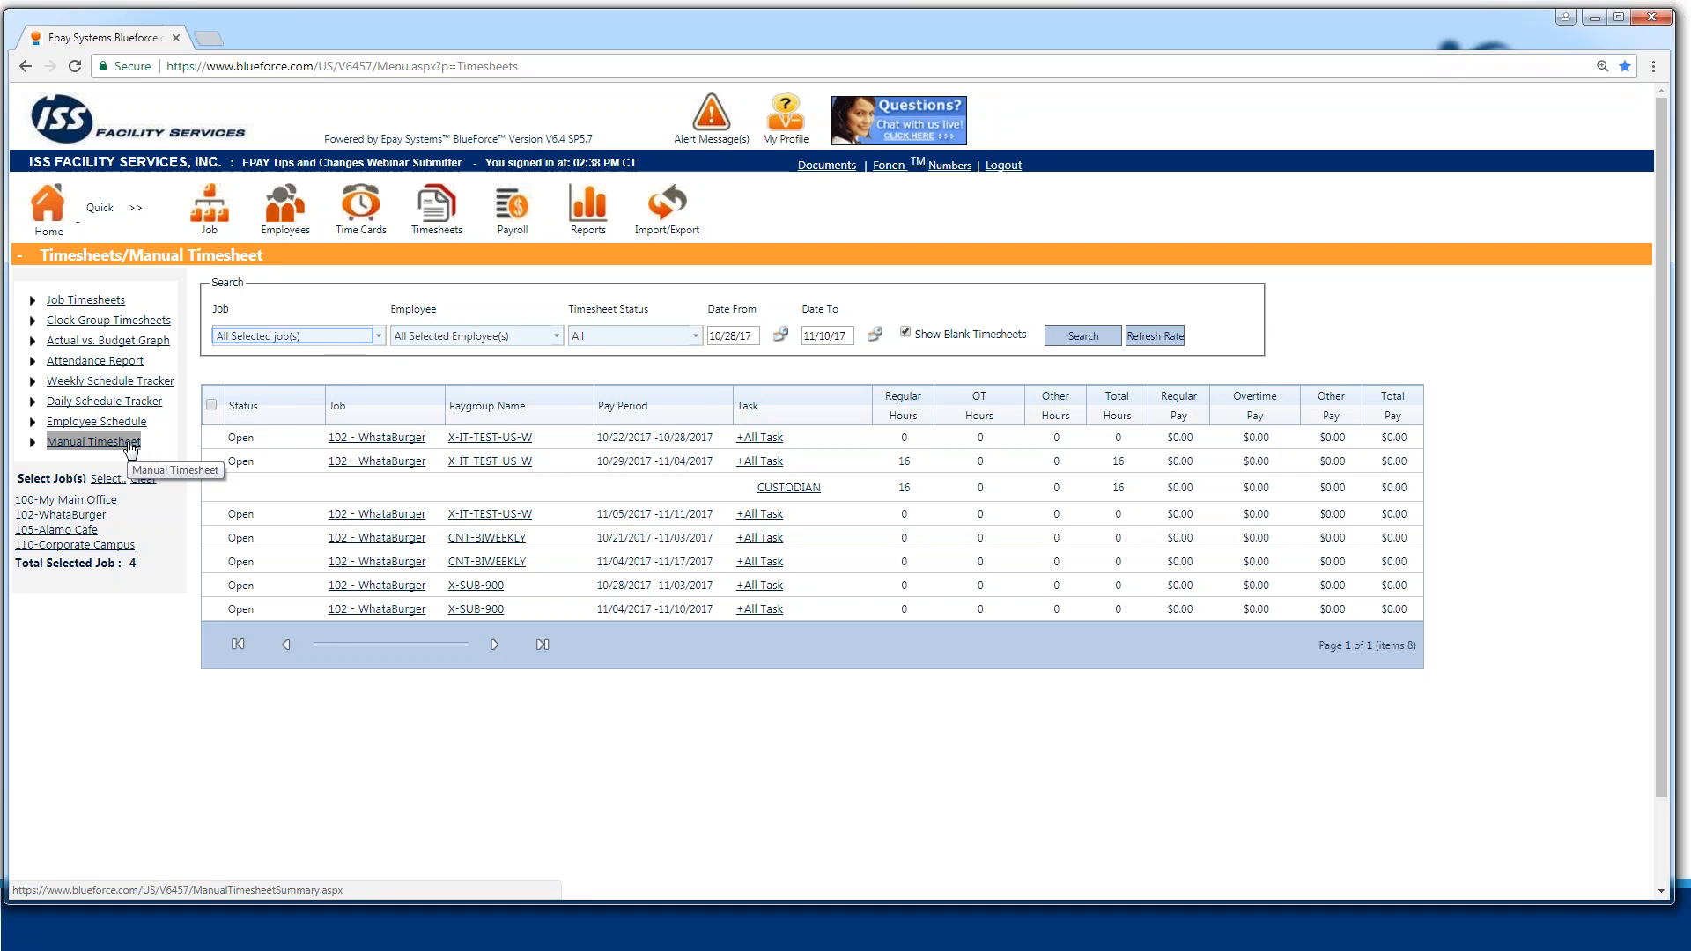
- Search the Payroll Summary from 10/28/17 to 11/28/17 for all selected jobs, paygroups and employees
left_click(513, 215)
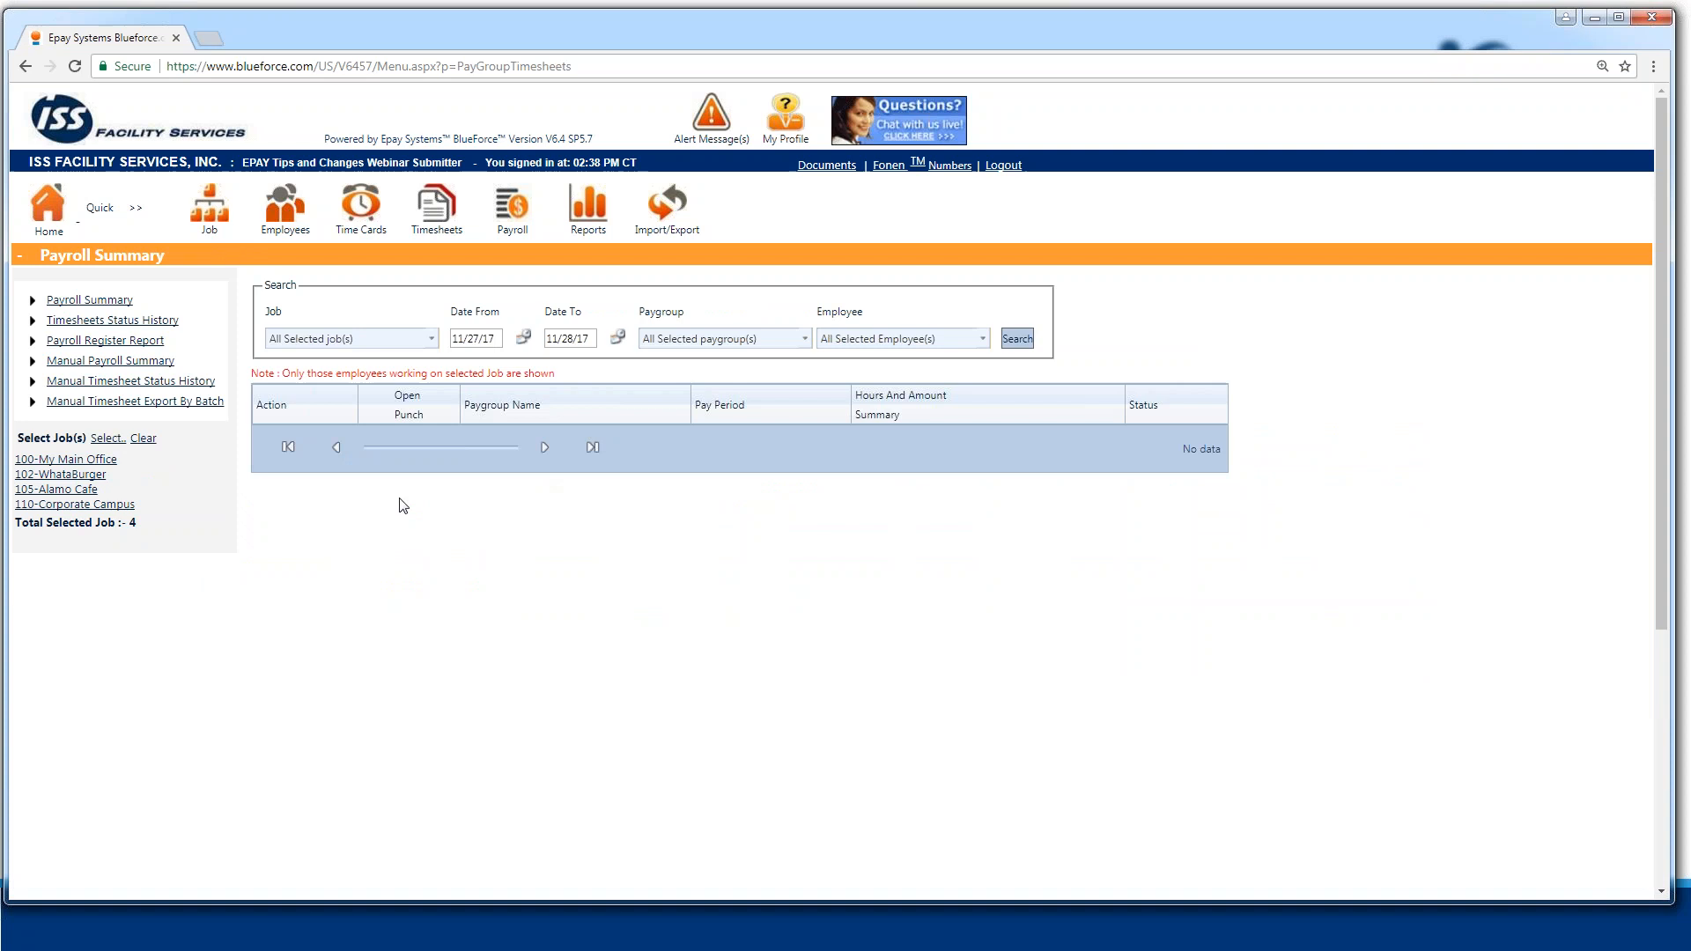
left_click(525, 338)
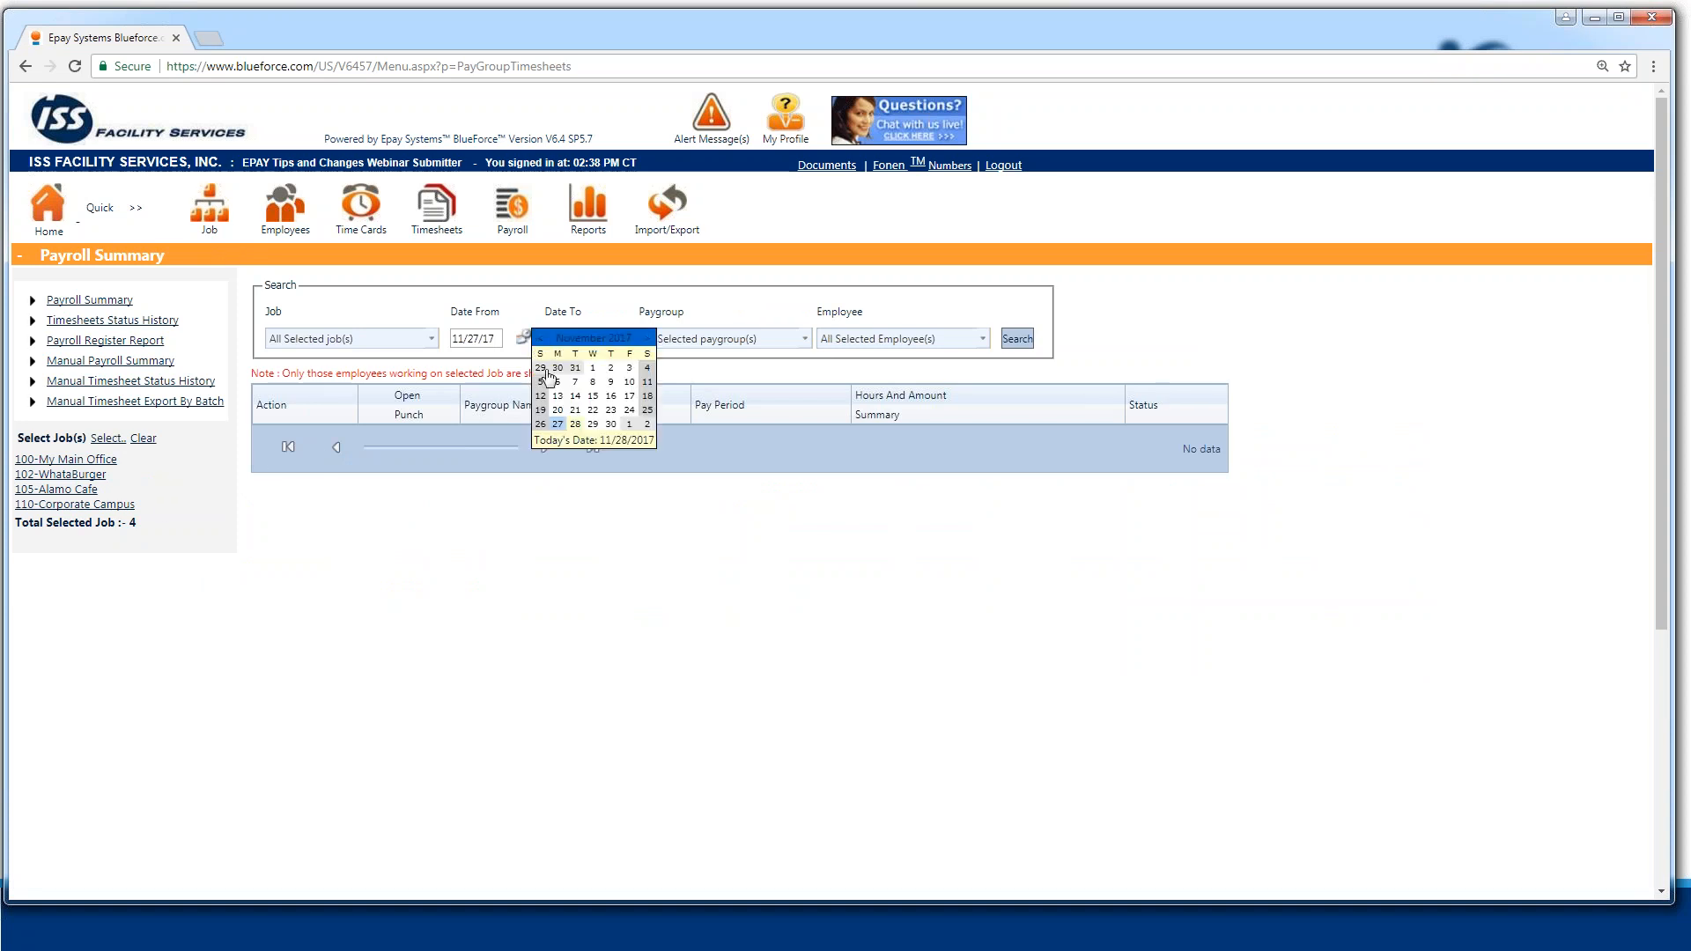
left_click(542, 339)
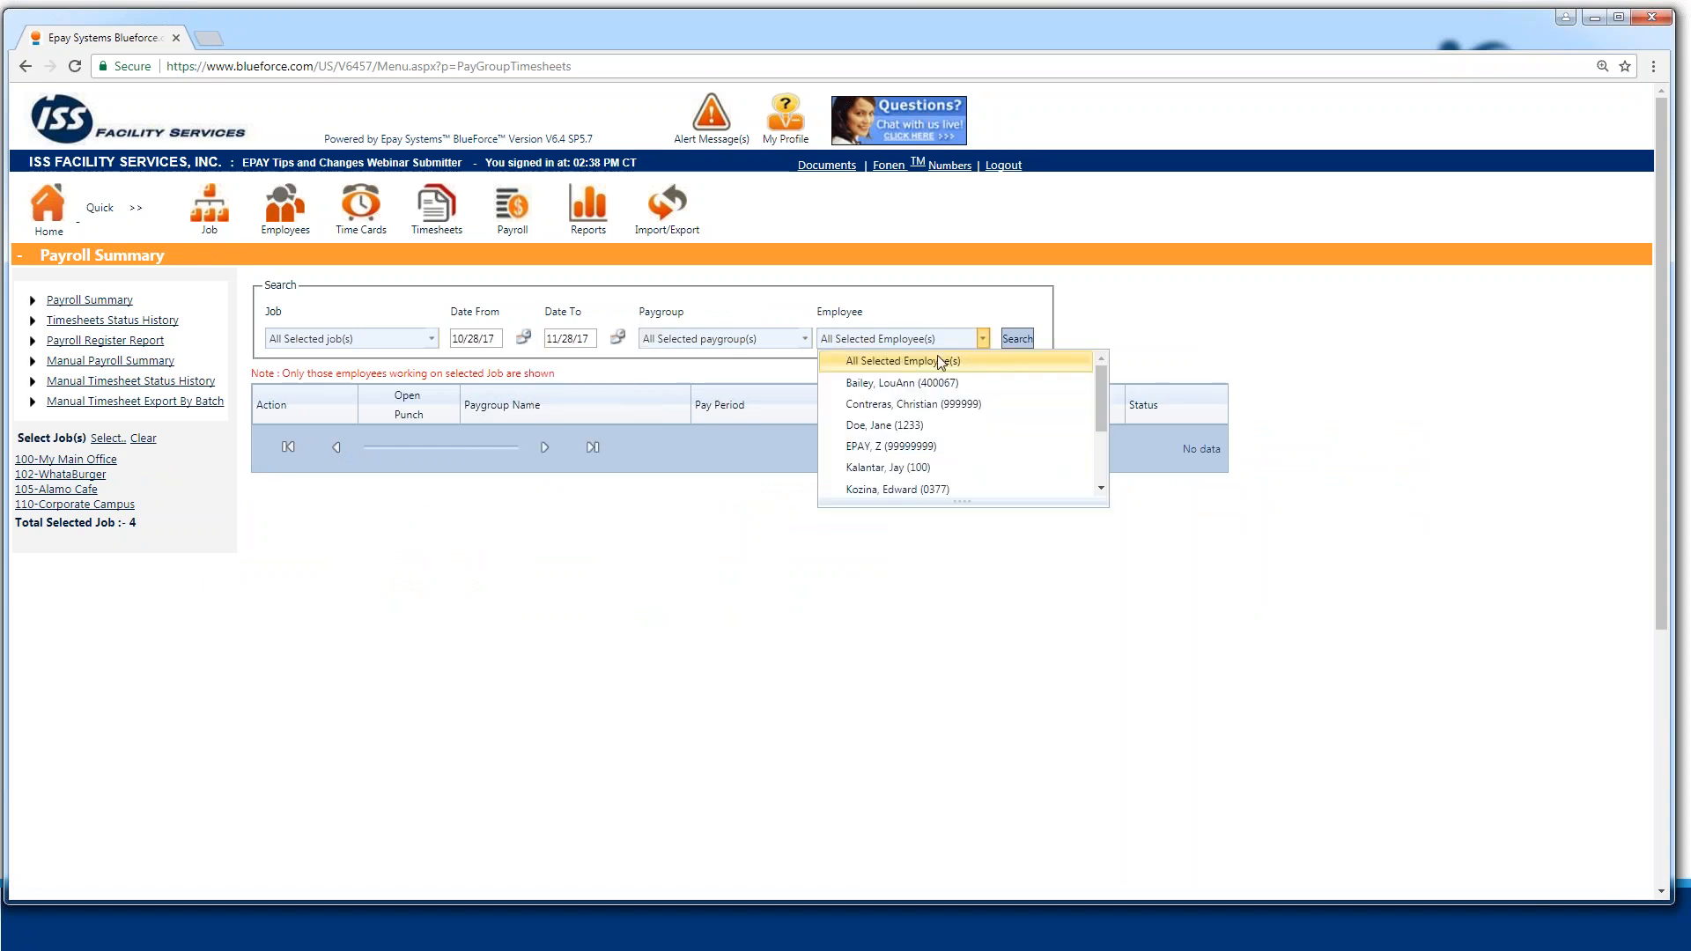
left_click(942, 359)
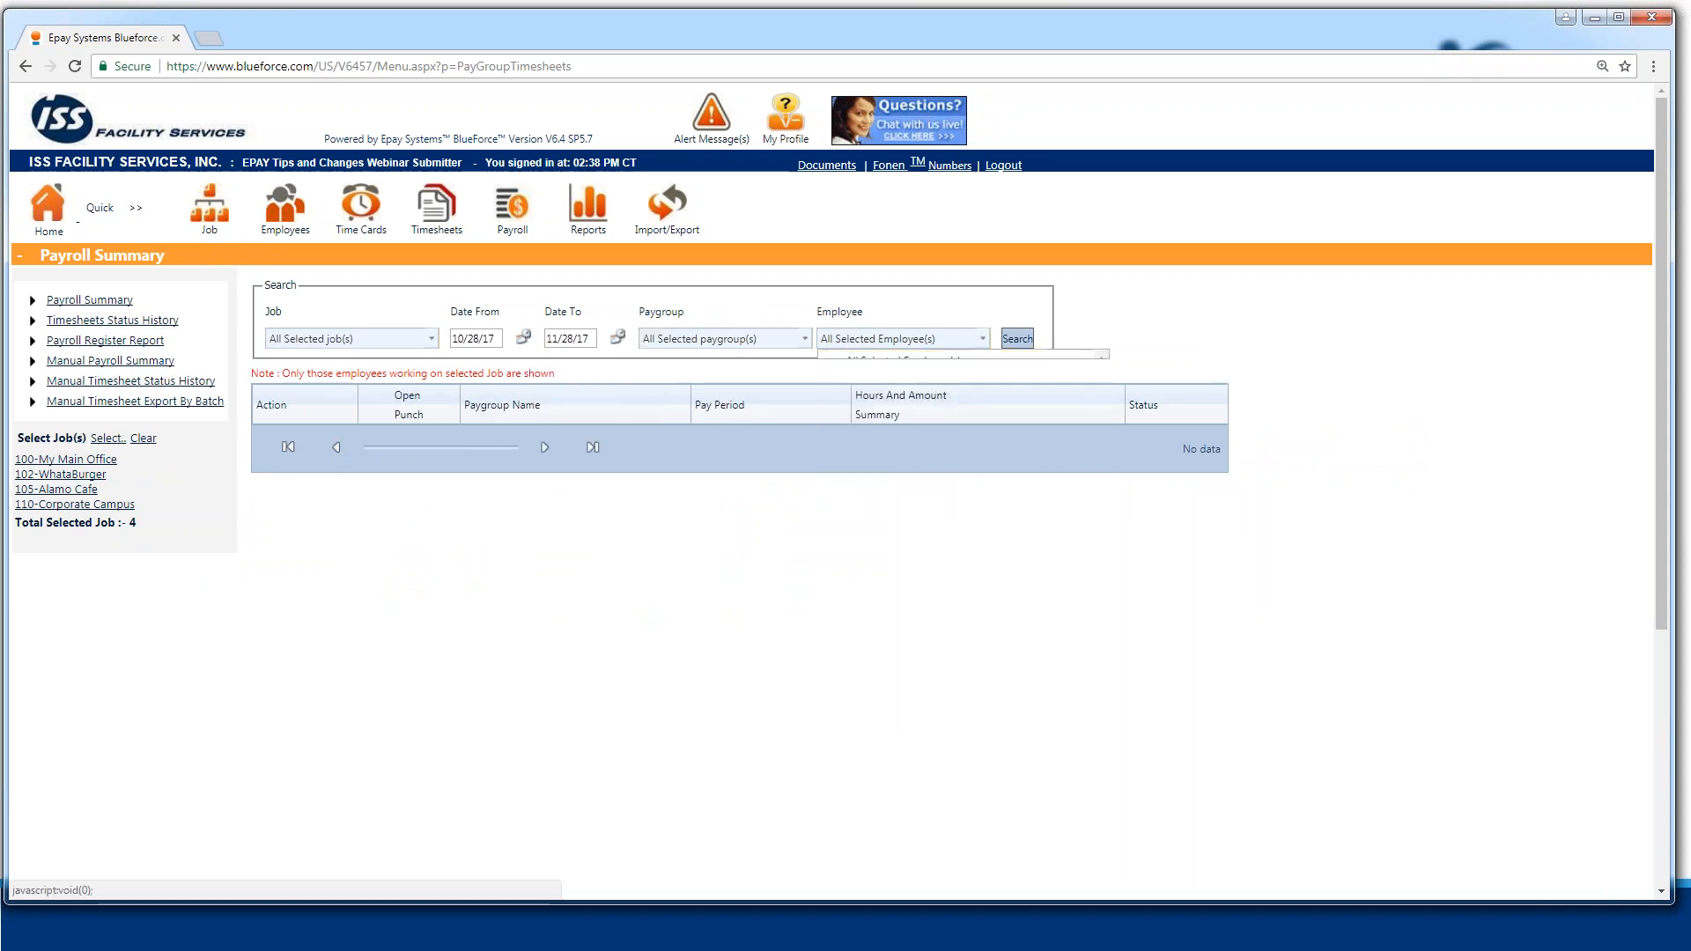
left_click(1017, 340)
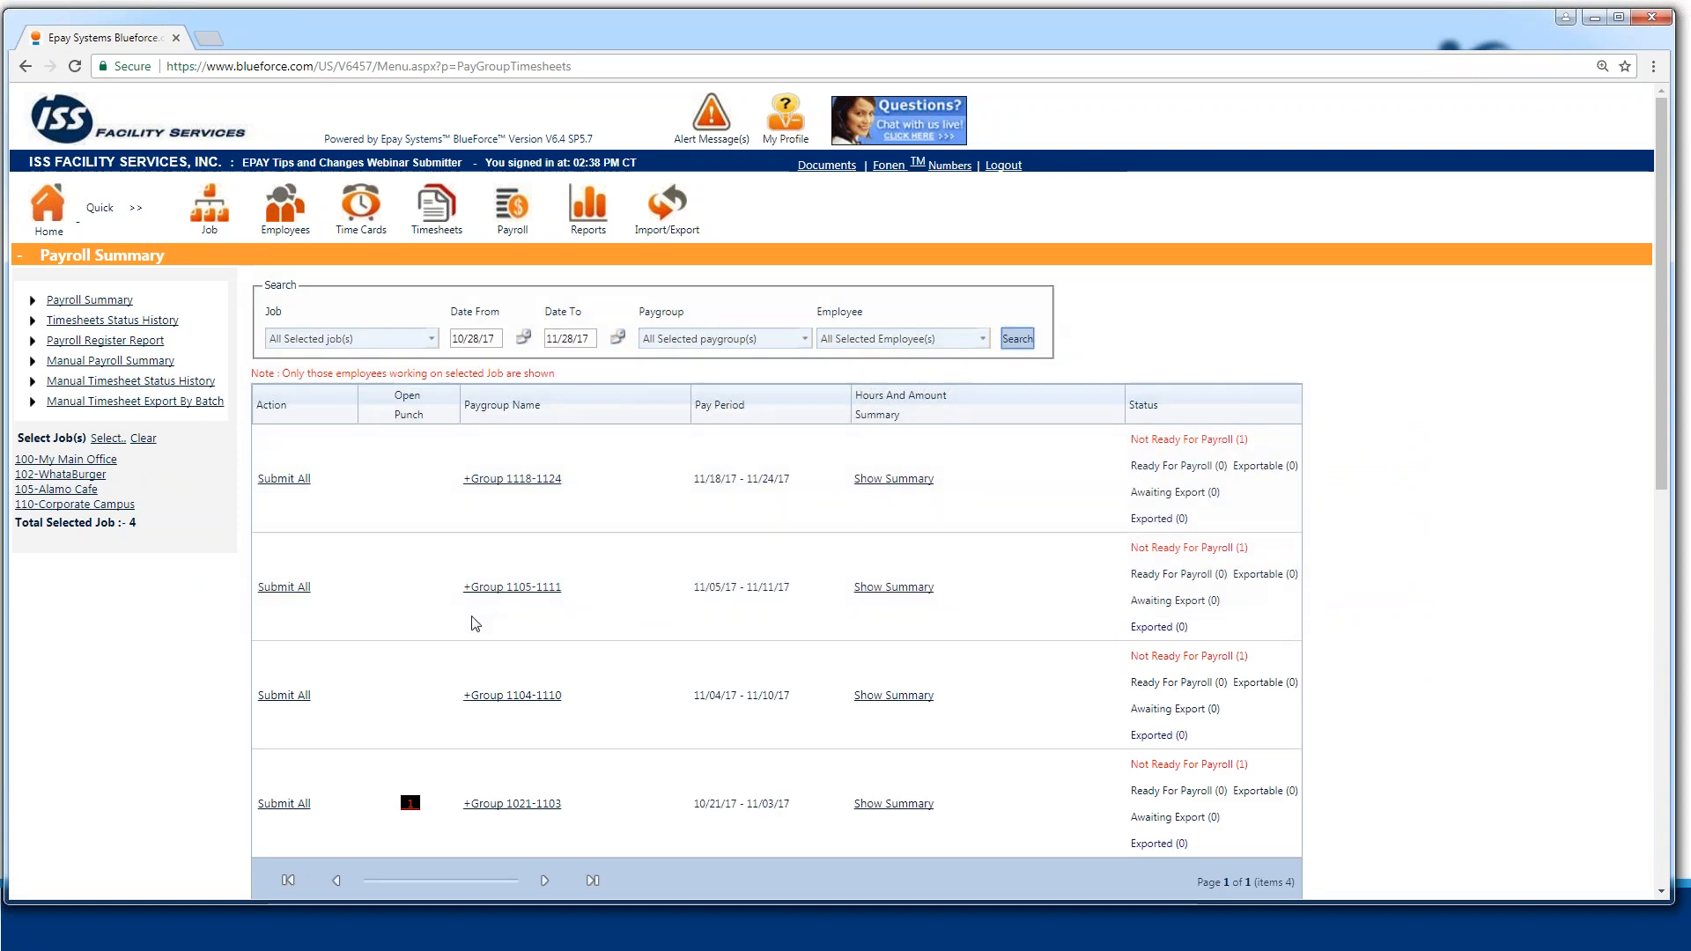
- Open the Manual Payroll Summary and check the actions offered for the 10-29-2017 - 11-04-2017 pay period, including Approve All
scroll(425, 469, "down", 1)
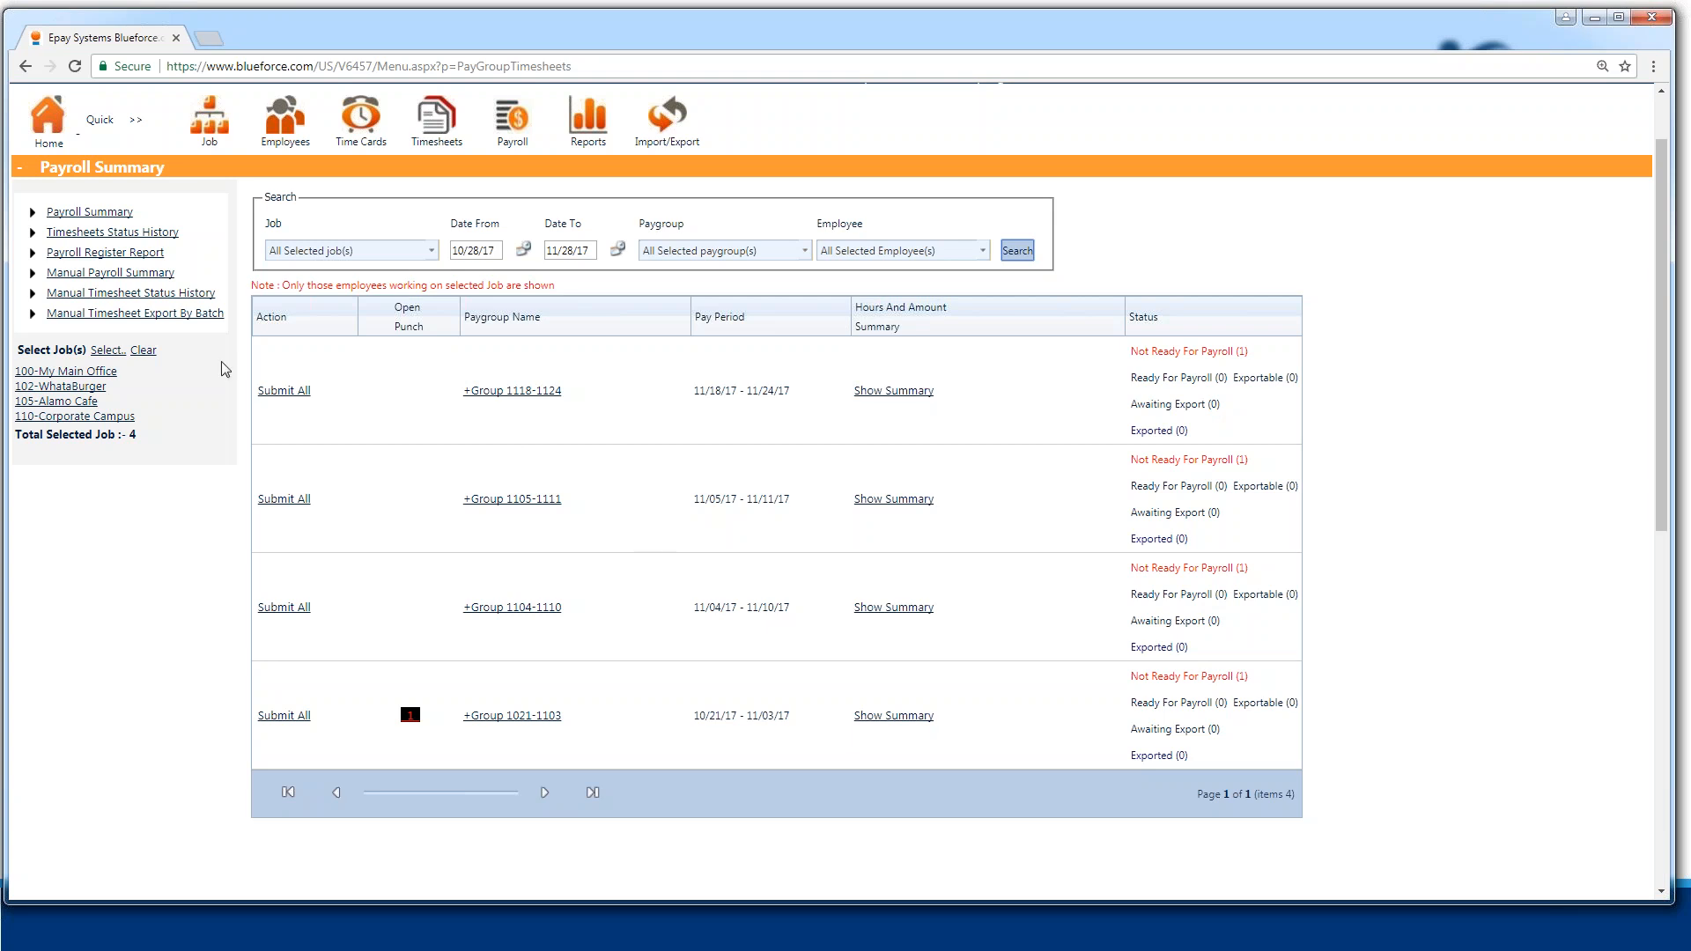
left_click(159, 275)
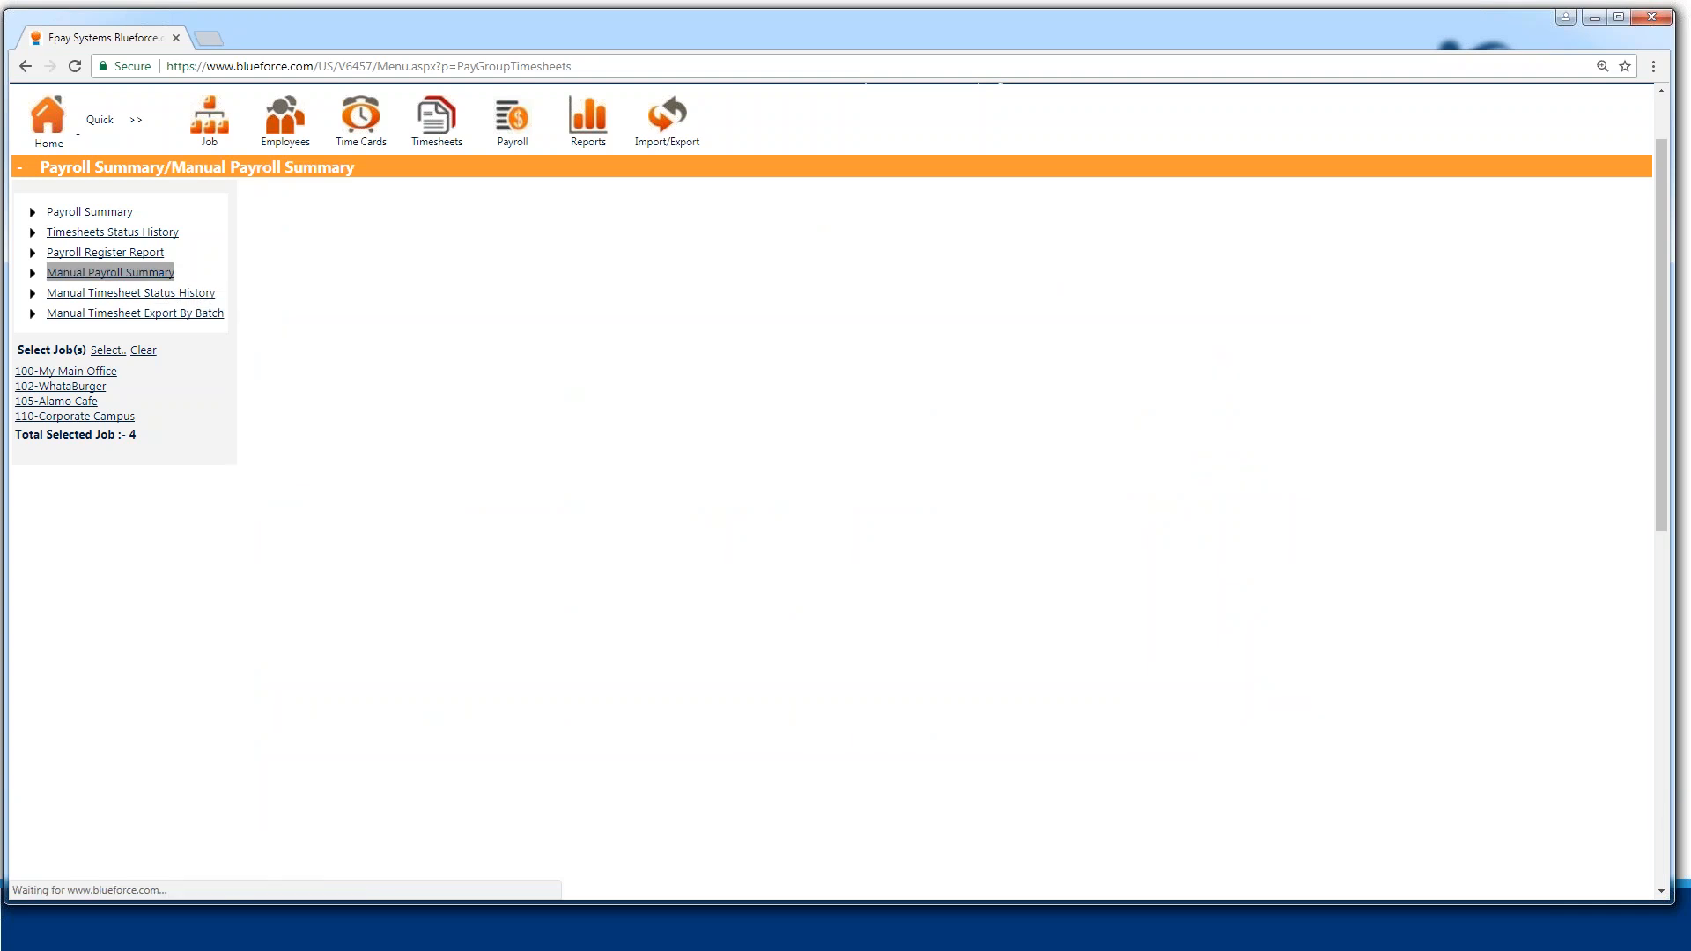
left_click(965, 273)
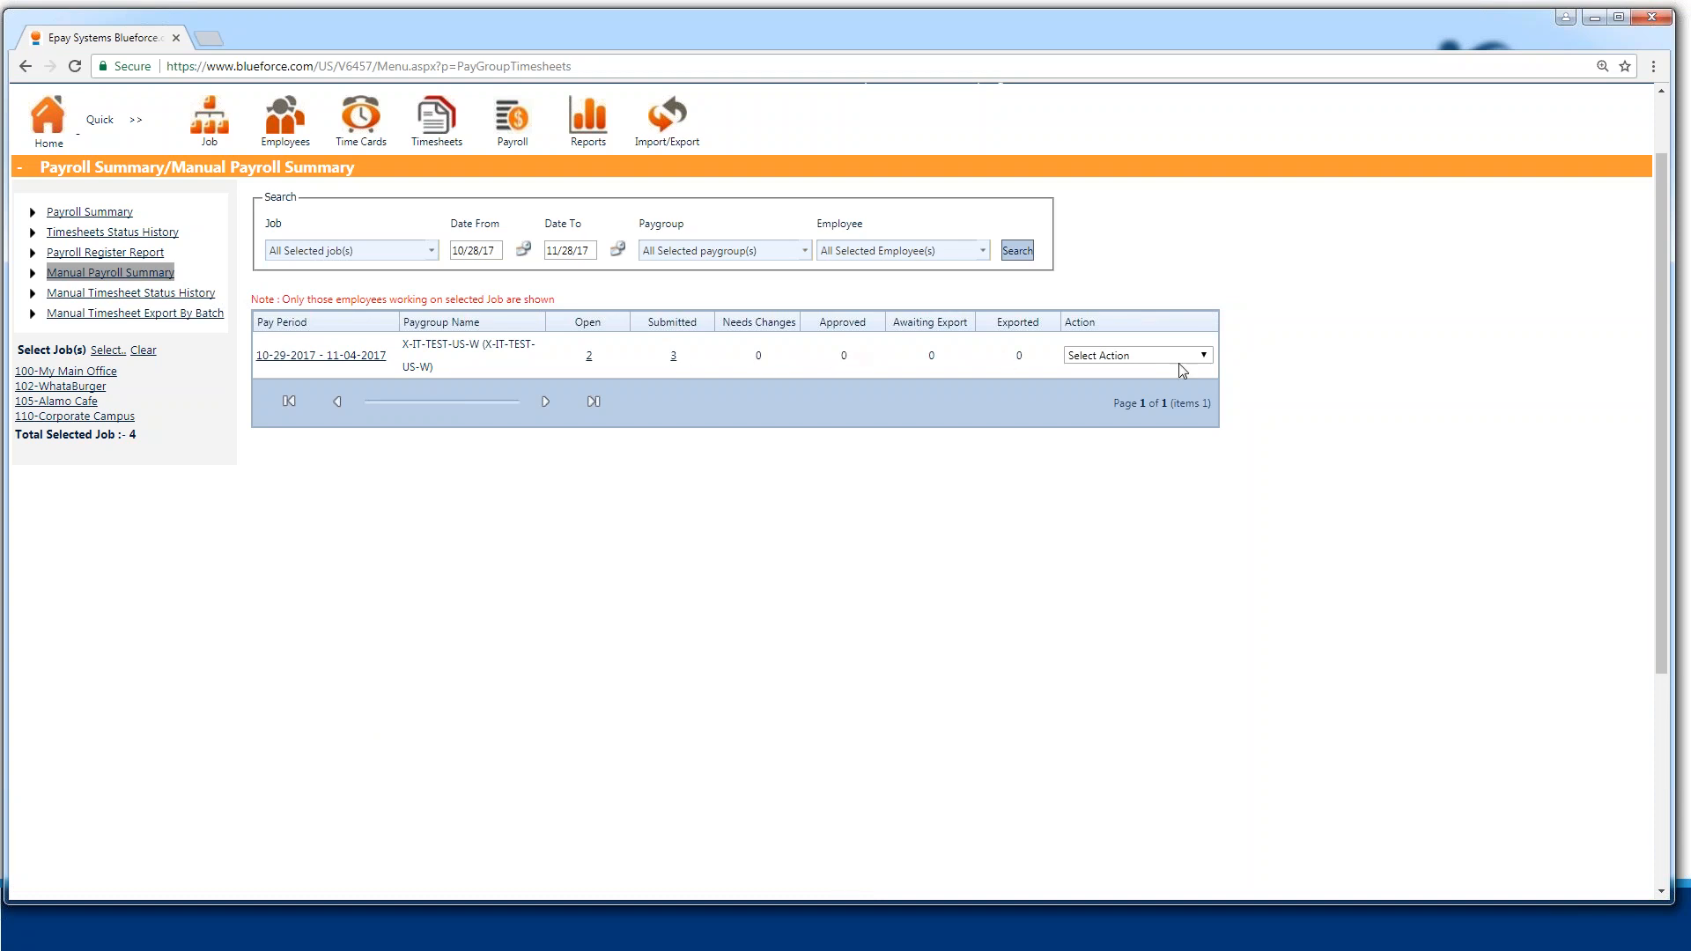
left_click(1202, 355)
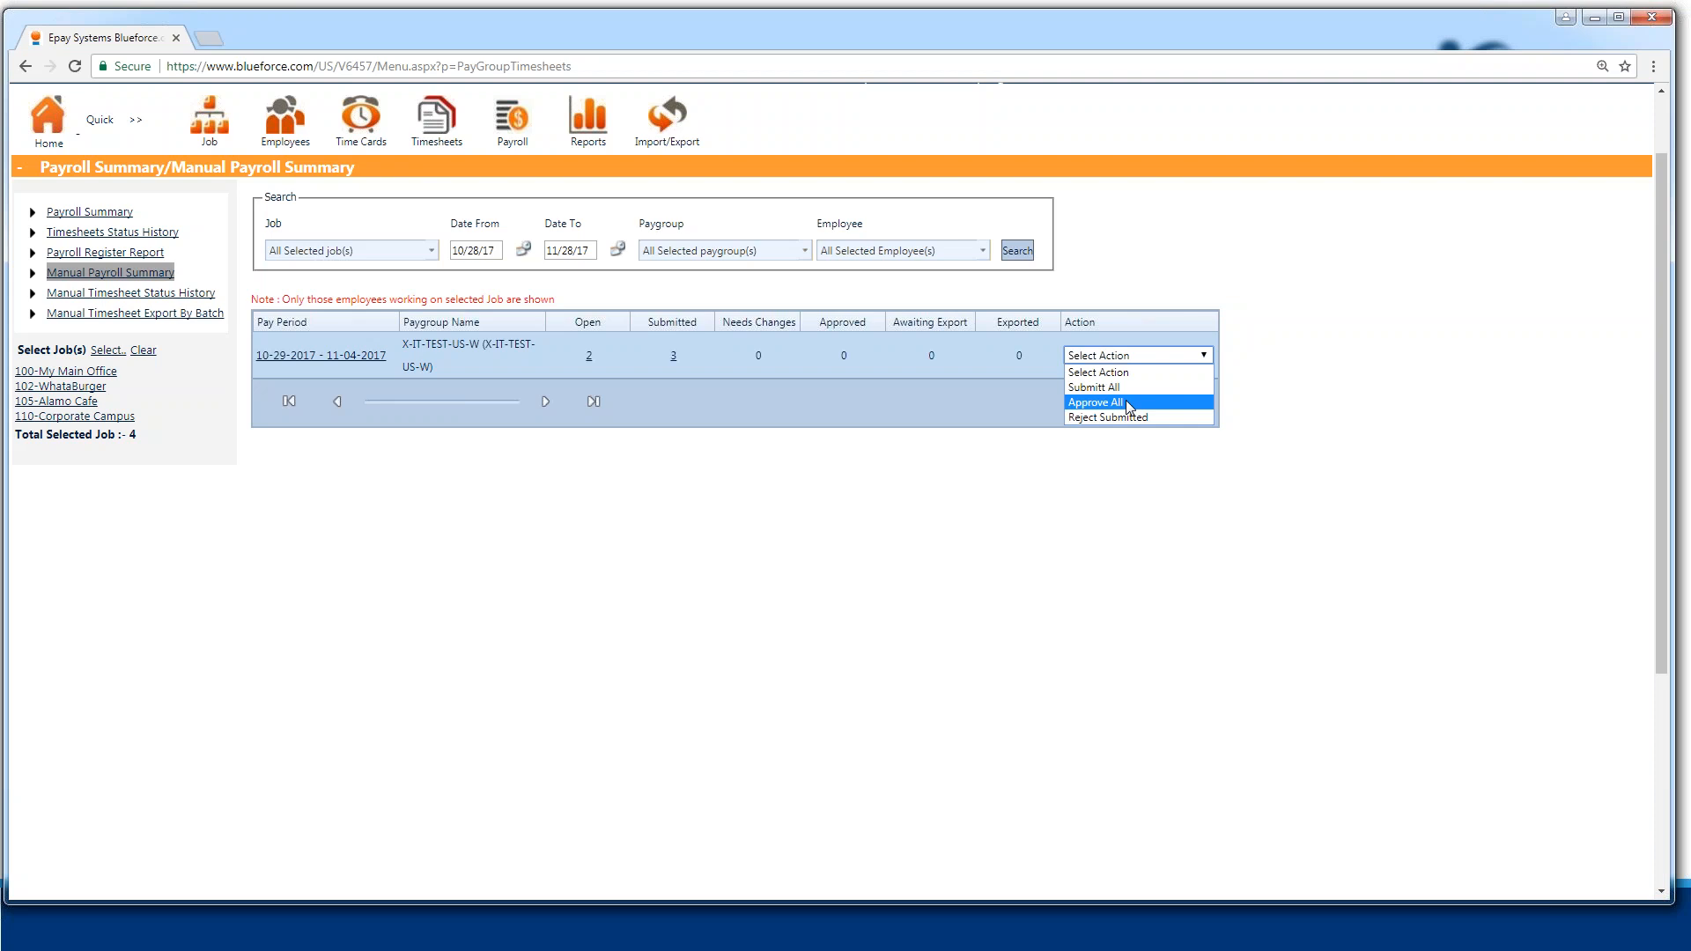
left_click(1127, 403)
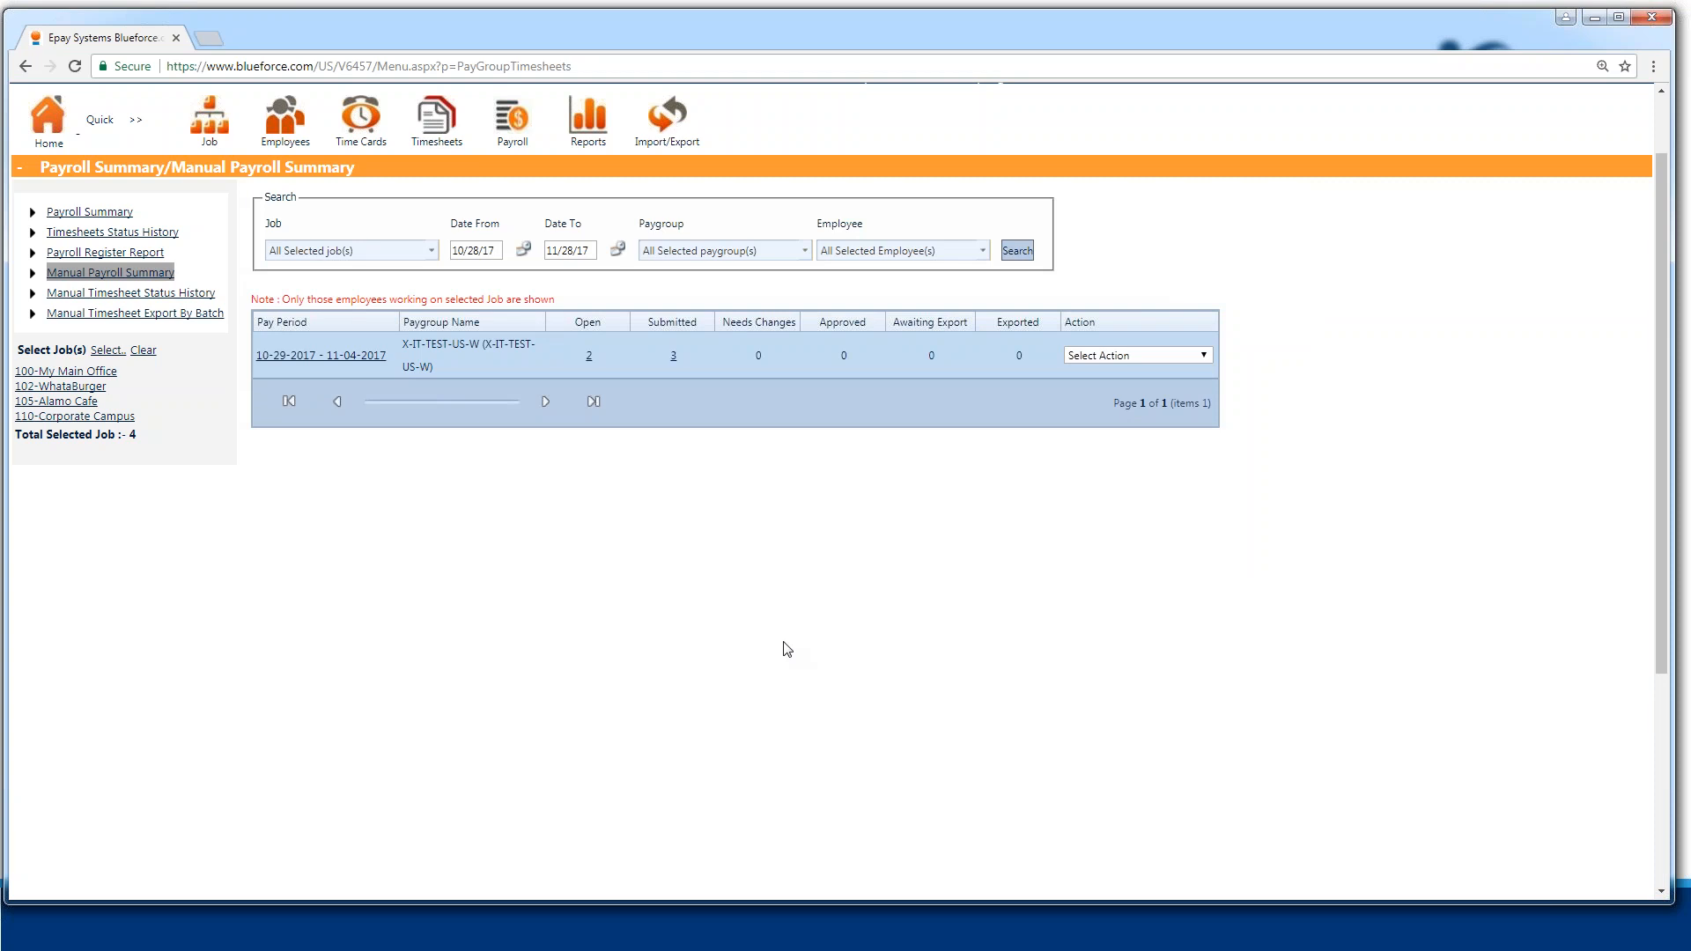
- Return to the regular Payroll Summary and look over the listed paygroups and their payroll status
scroll(1490, 667, "up", 1)
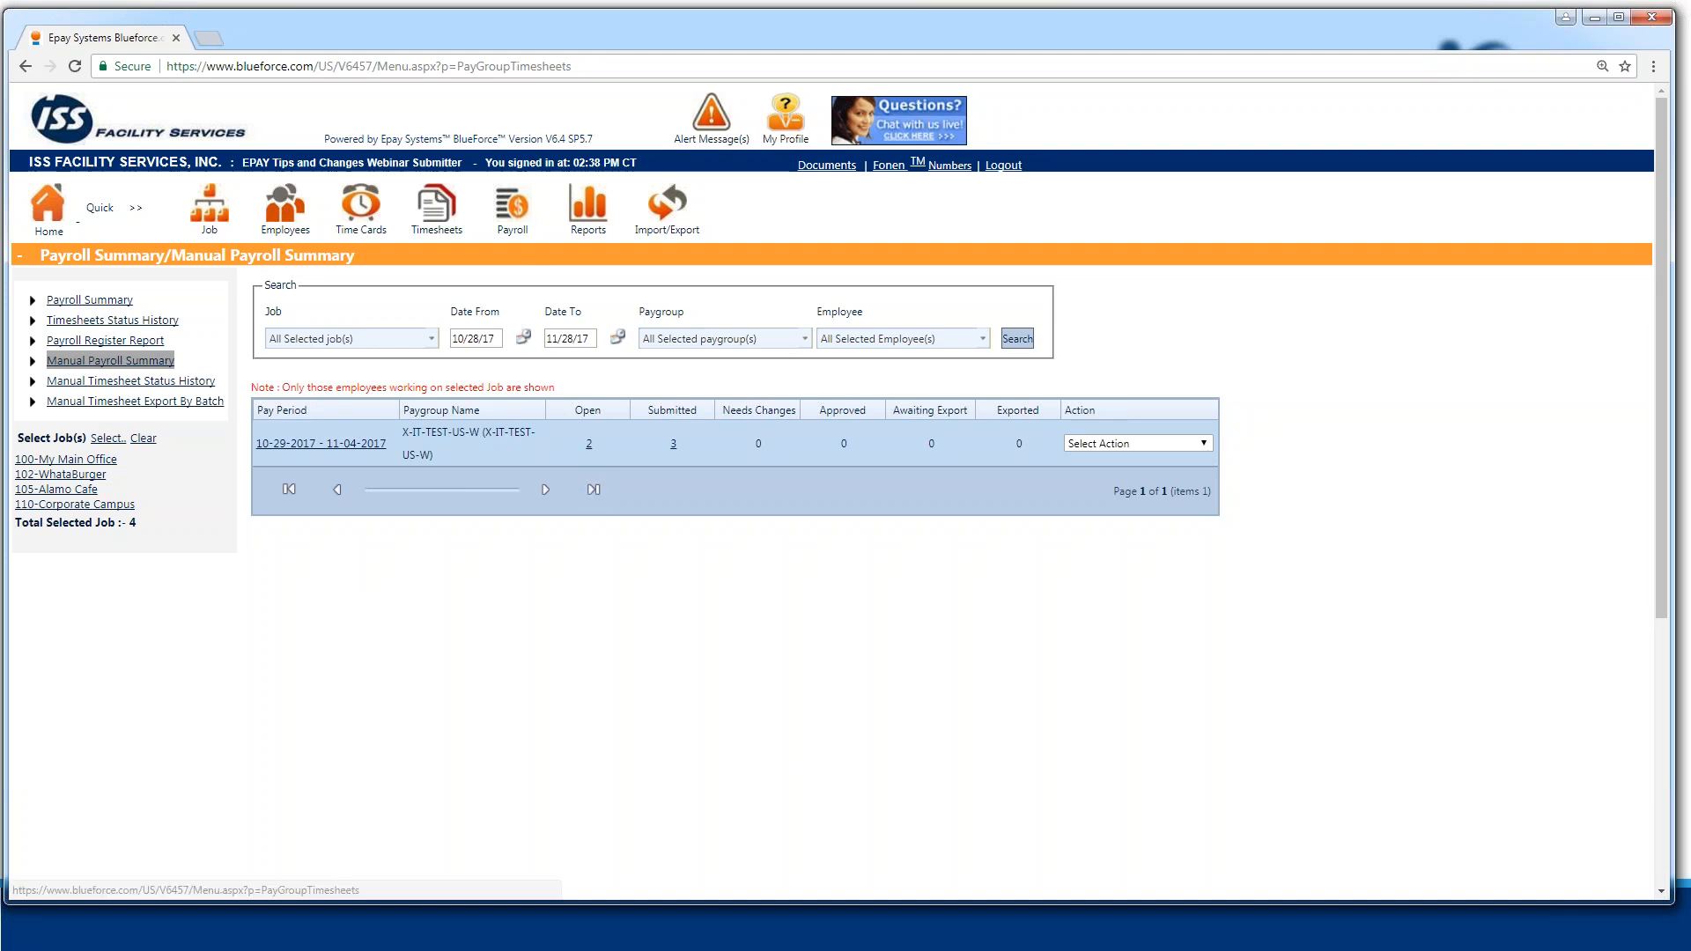
left_click(512, 209)
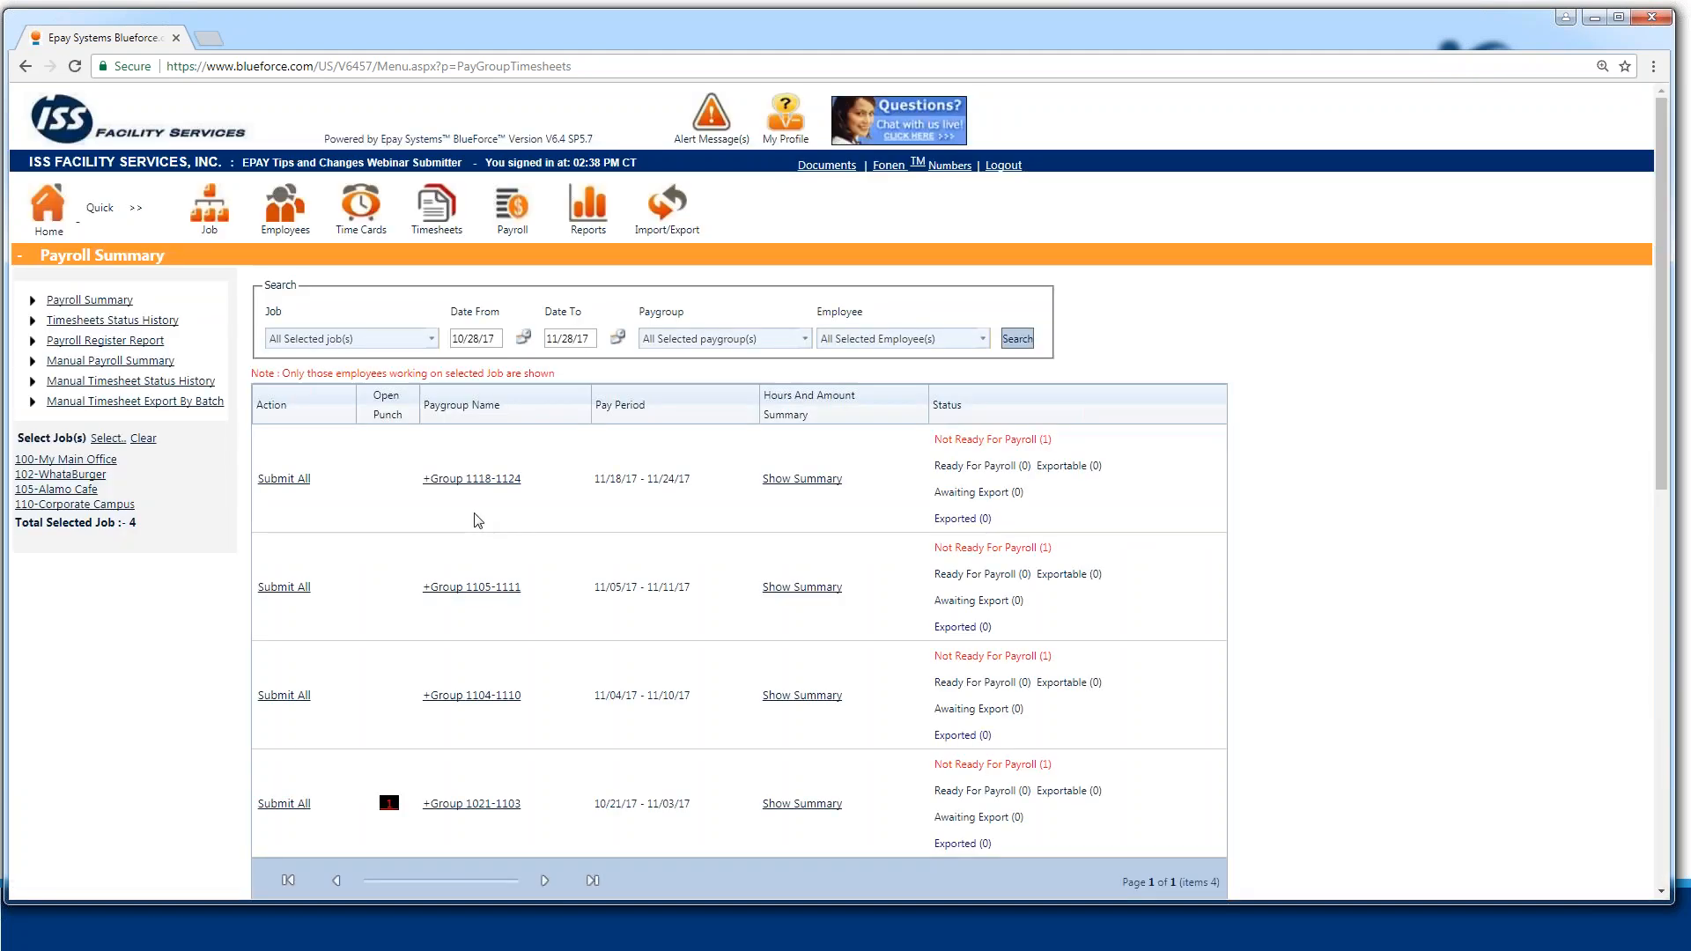
scroll(1453, 547, "down", 1)
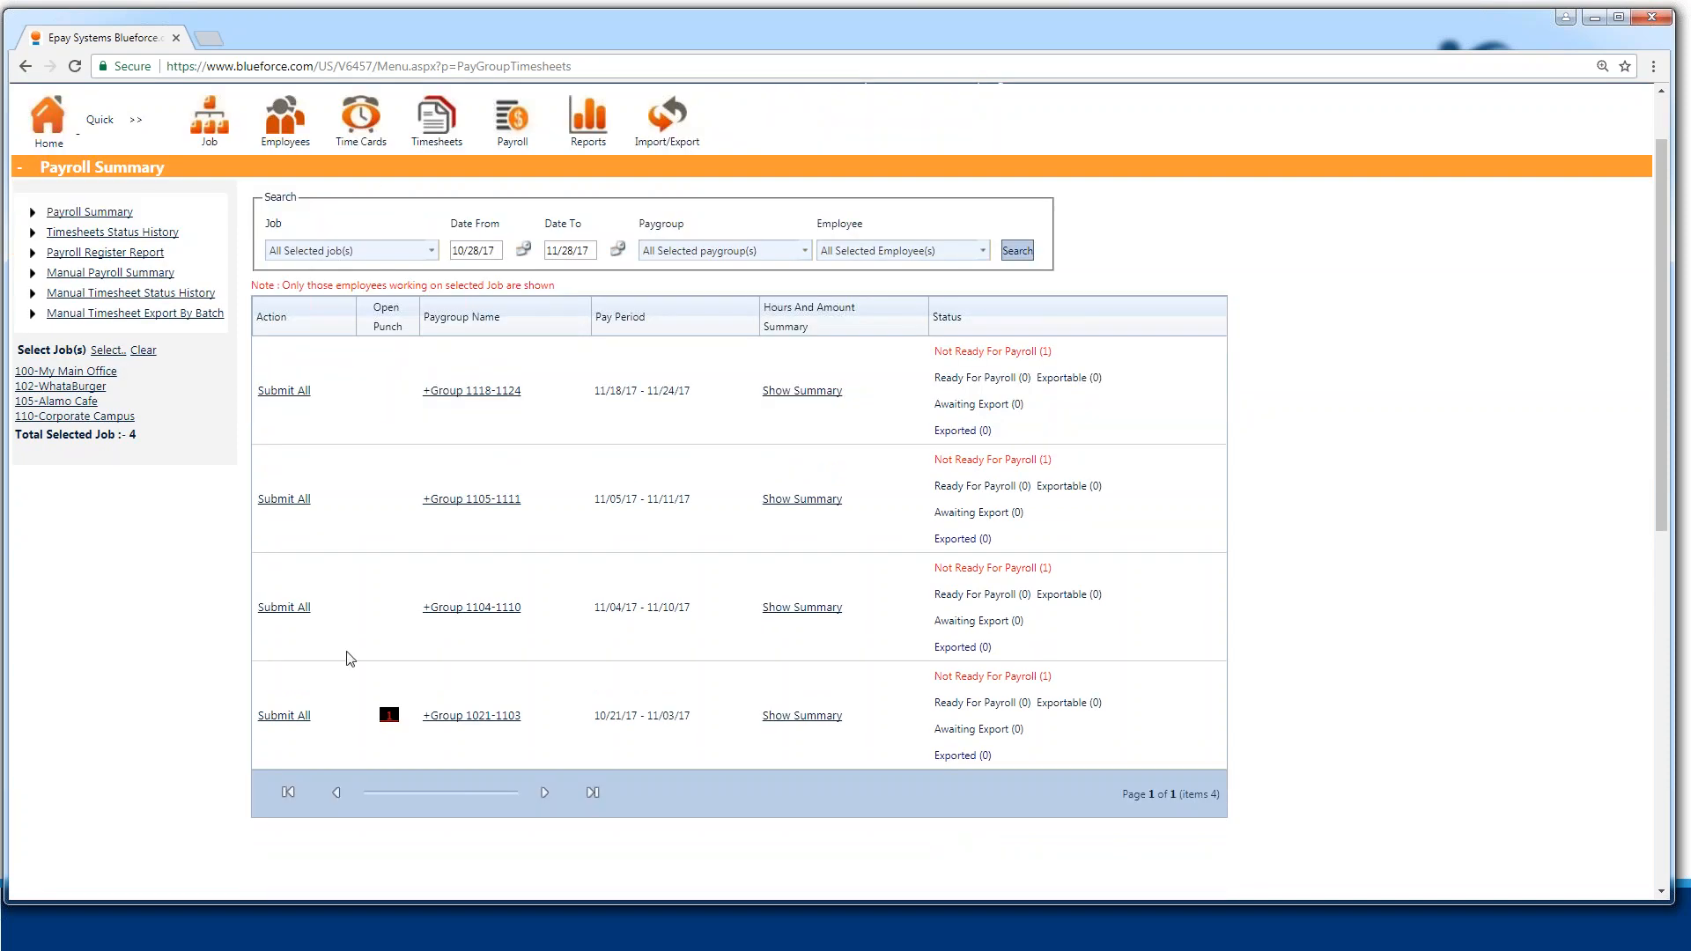
scroll(1287, 411, "up", 1)
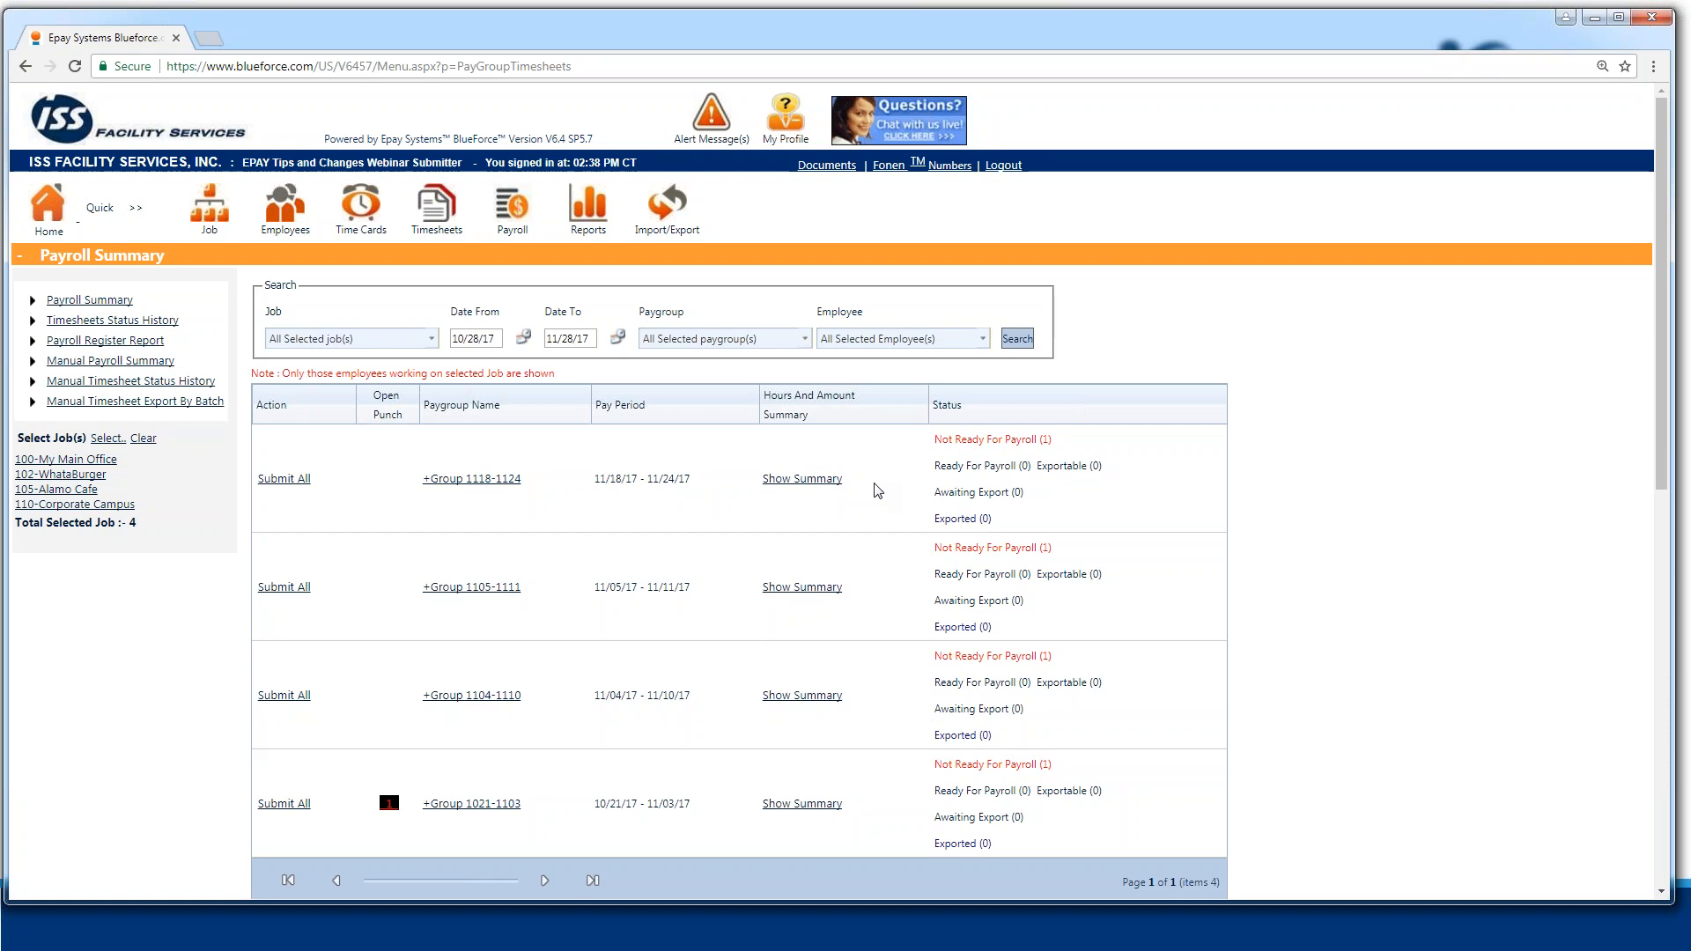
- View the hours and amount summary for Group 1118-1124 and close it again
left_click(803, 479)
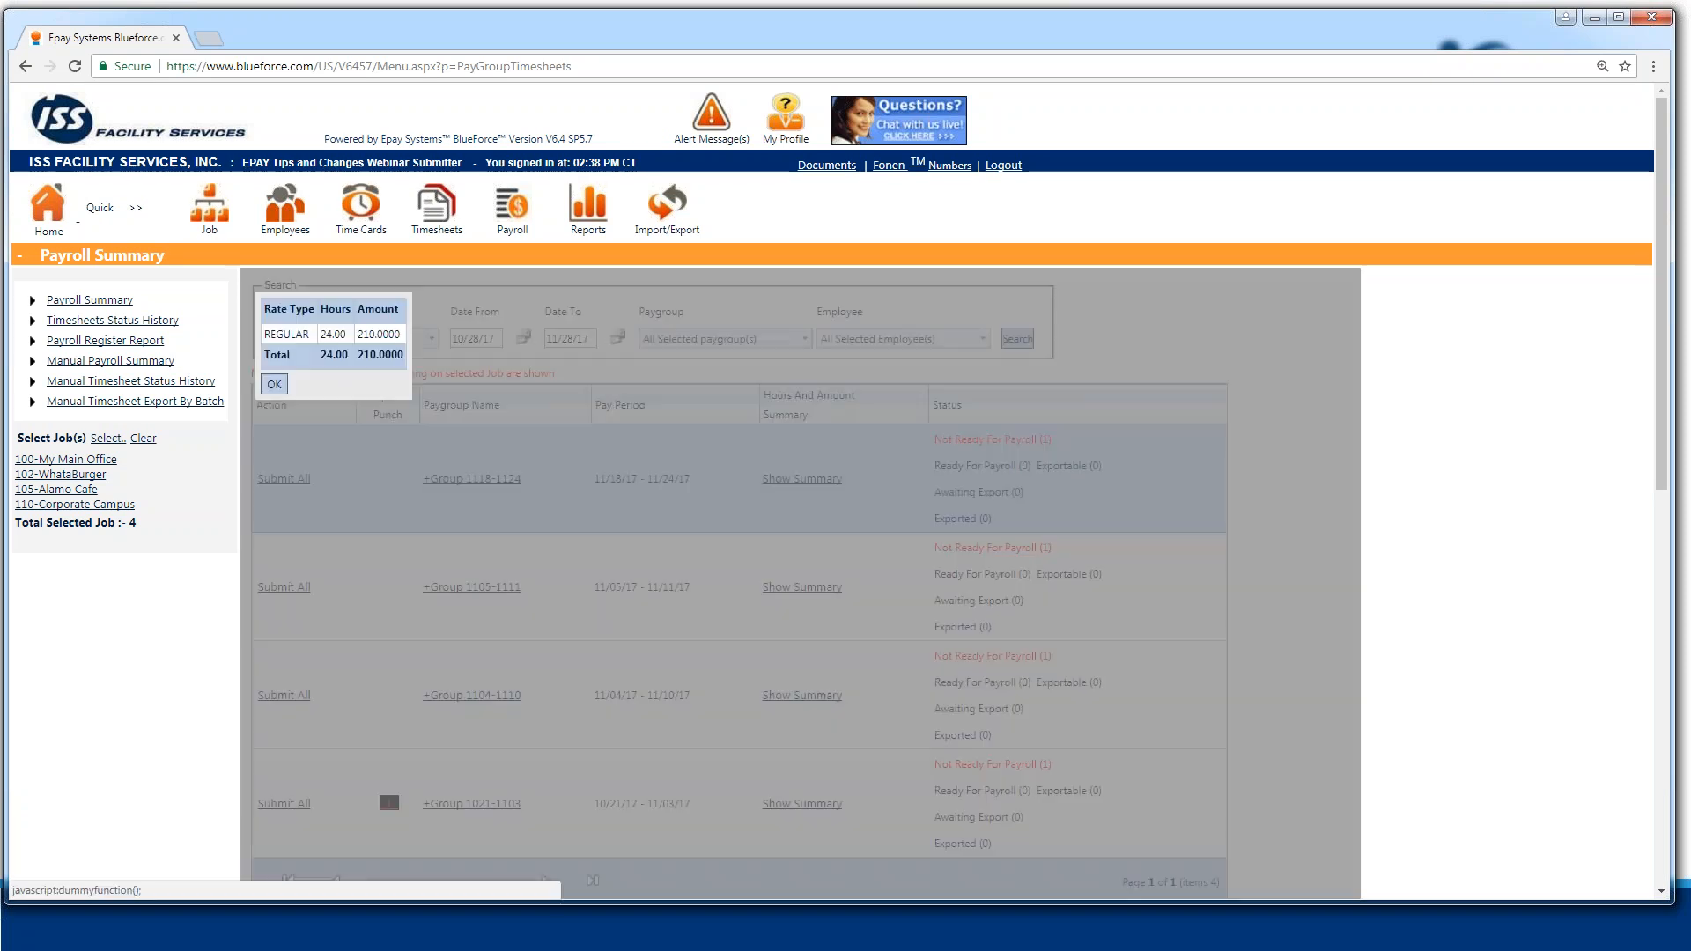
left_click(275, 385)
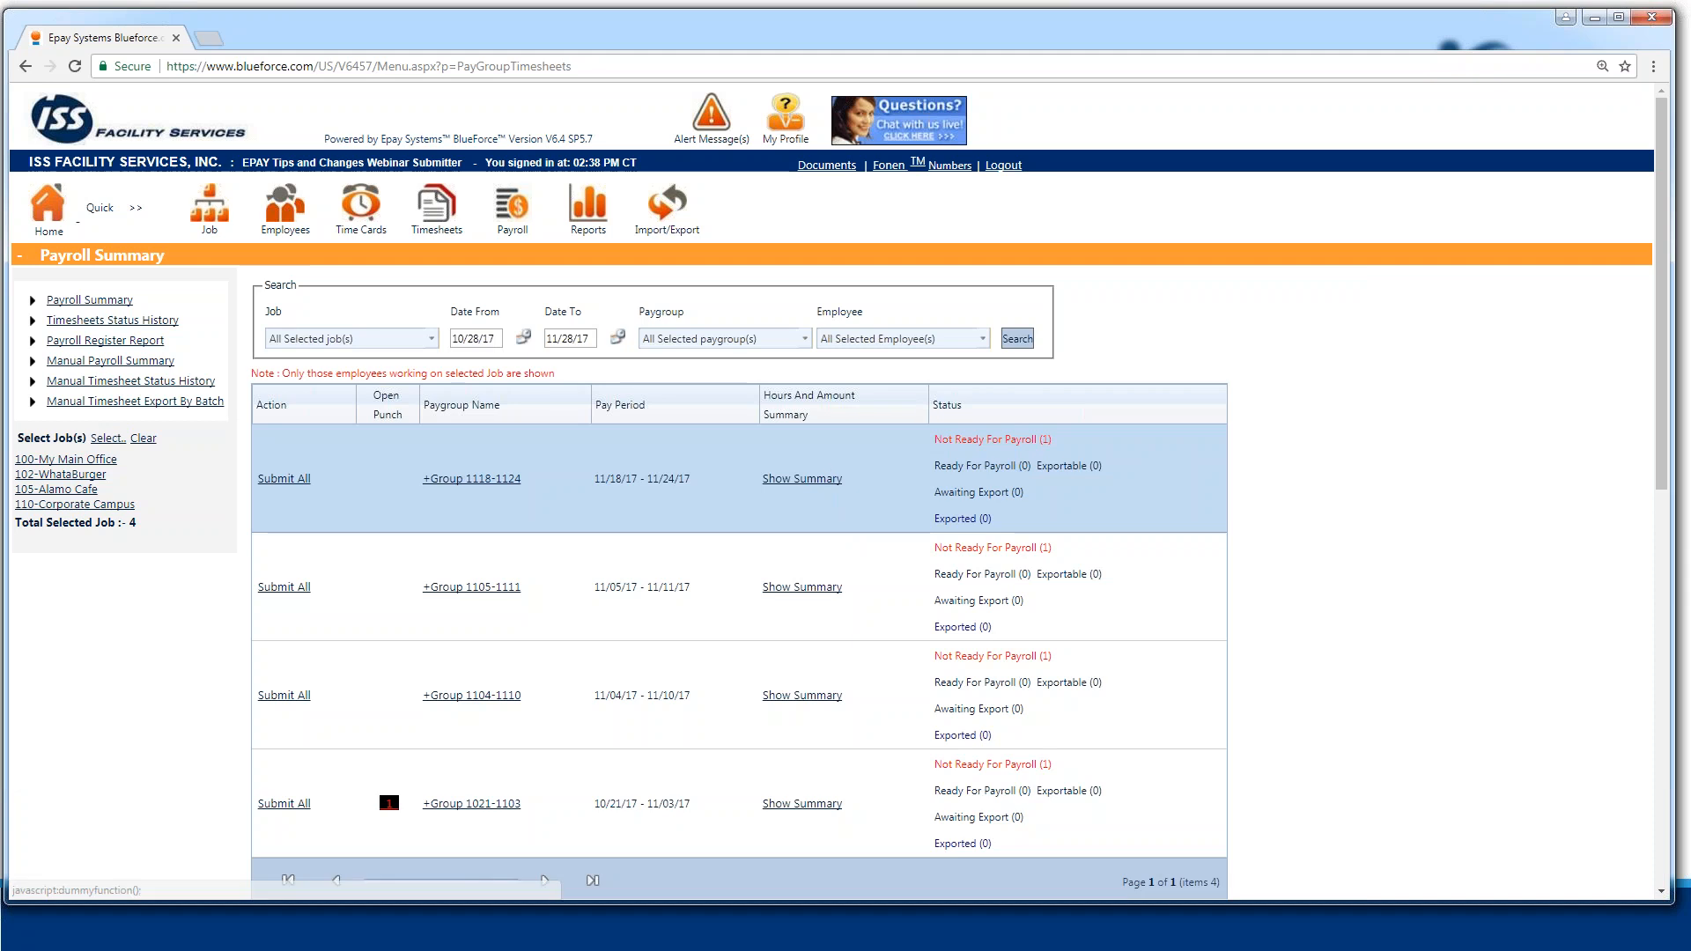
left_click(832, 482)
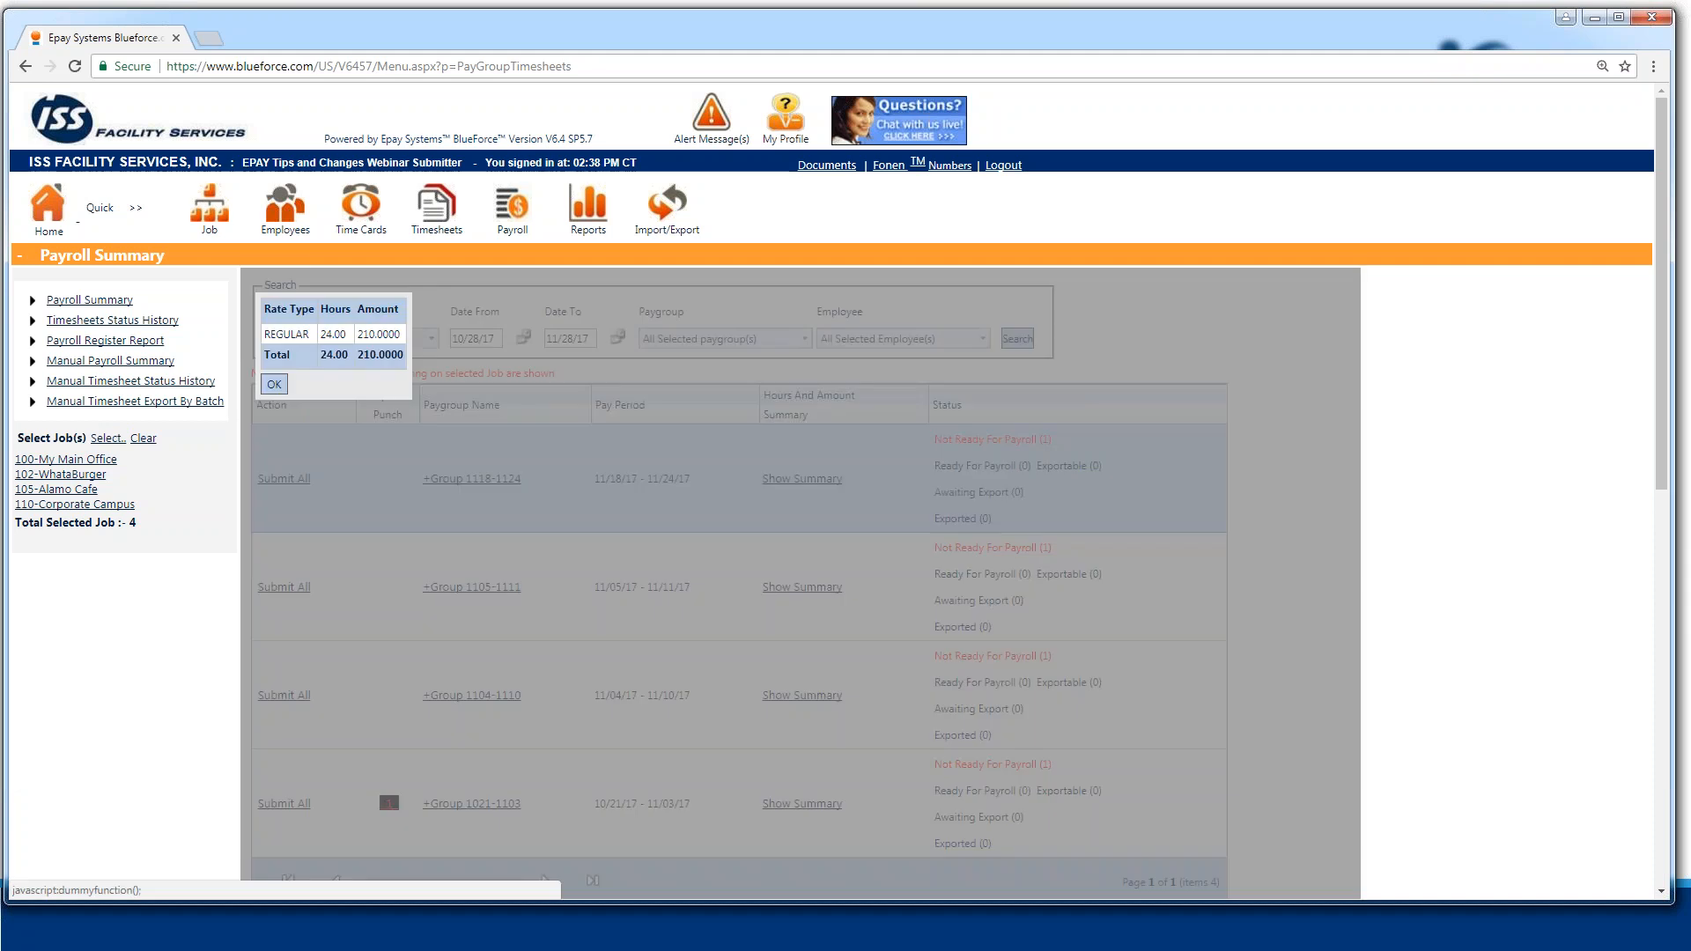
left_click(291, 388)
left_click(790, 479)
left_click(274, 389)
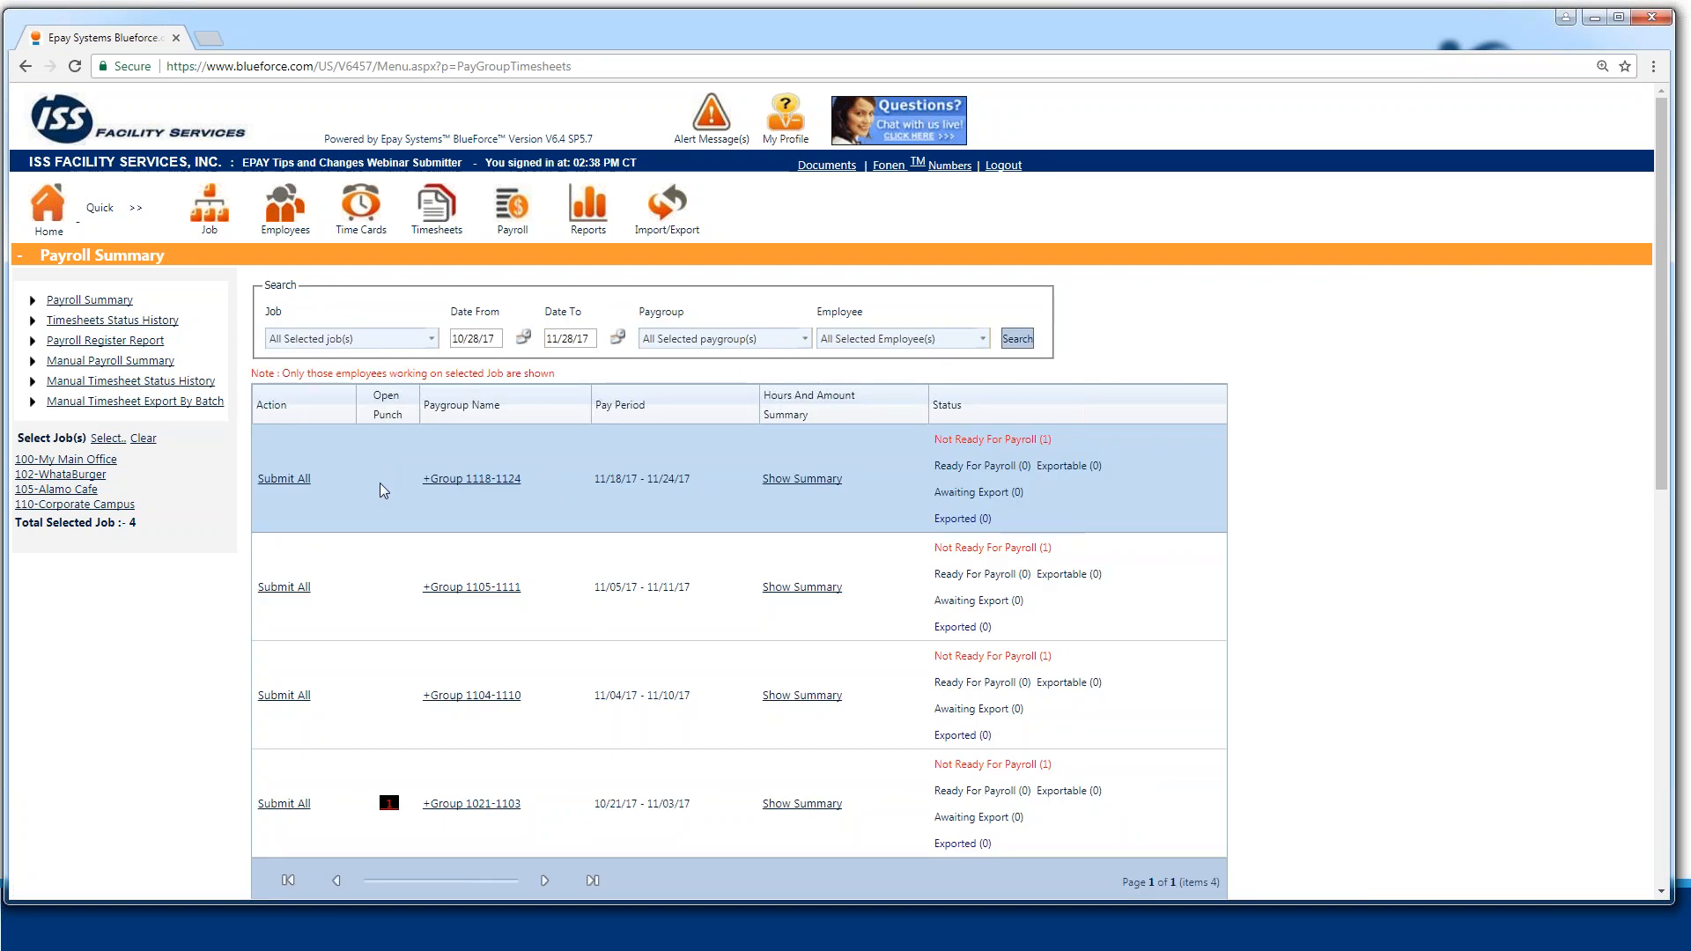